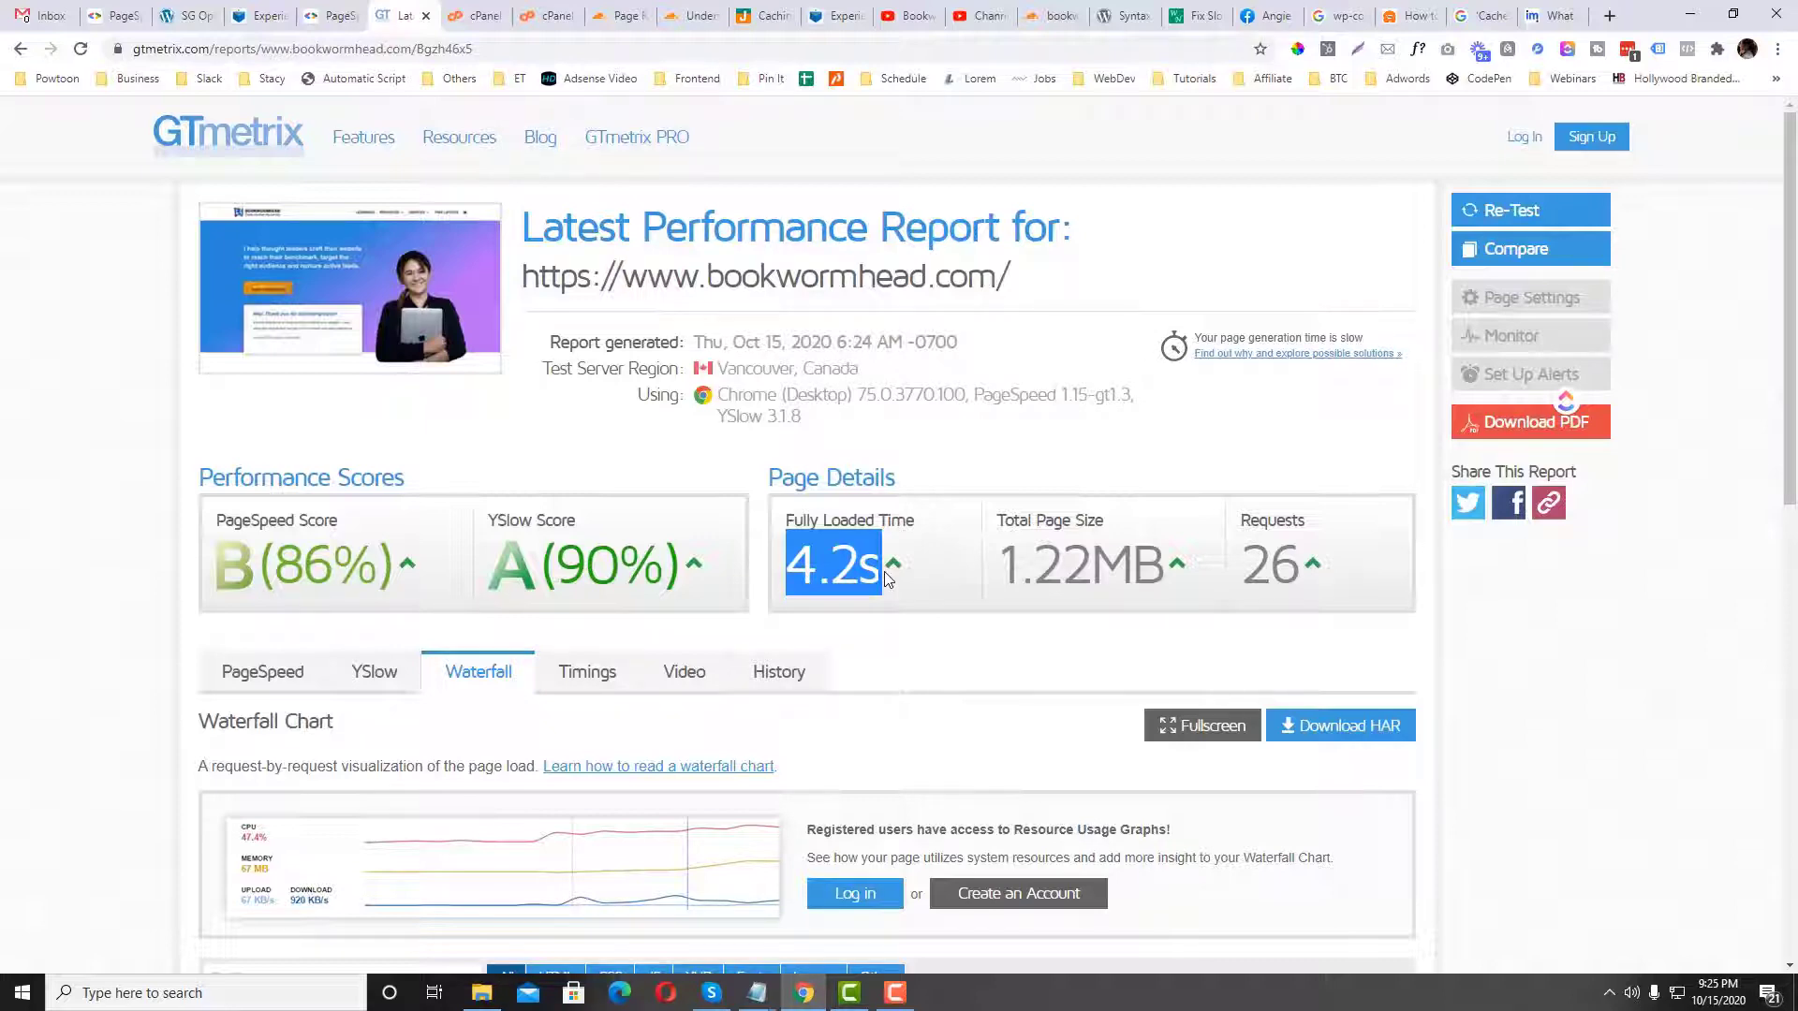
Step: Examine the PageSpeed recommendations, expanding and collapsing the details for optimizing images, serving scaled images and leveraging browser caching
scroll(440, 651, "down", 1)
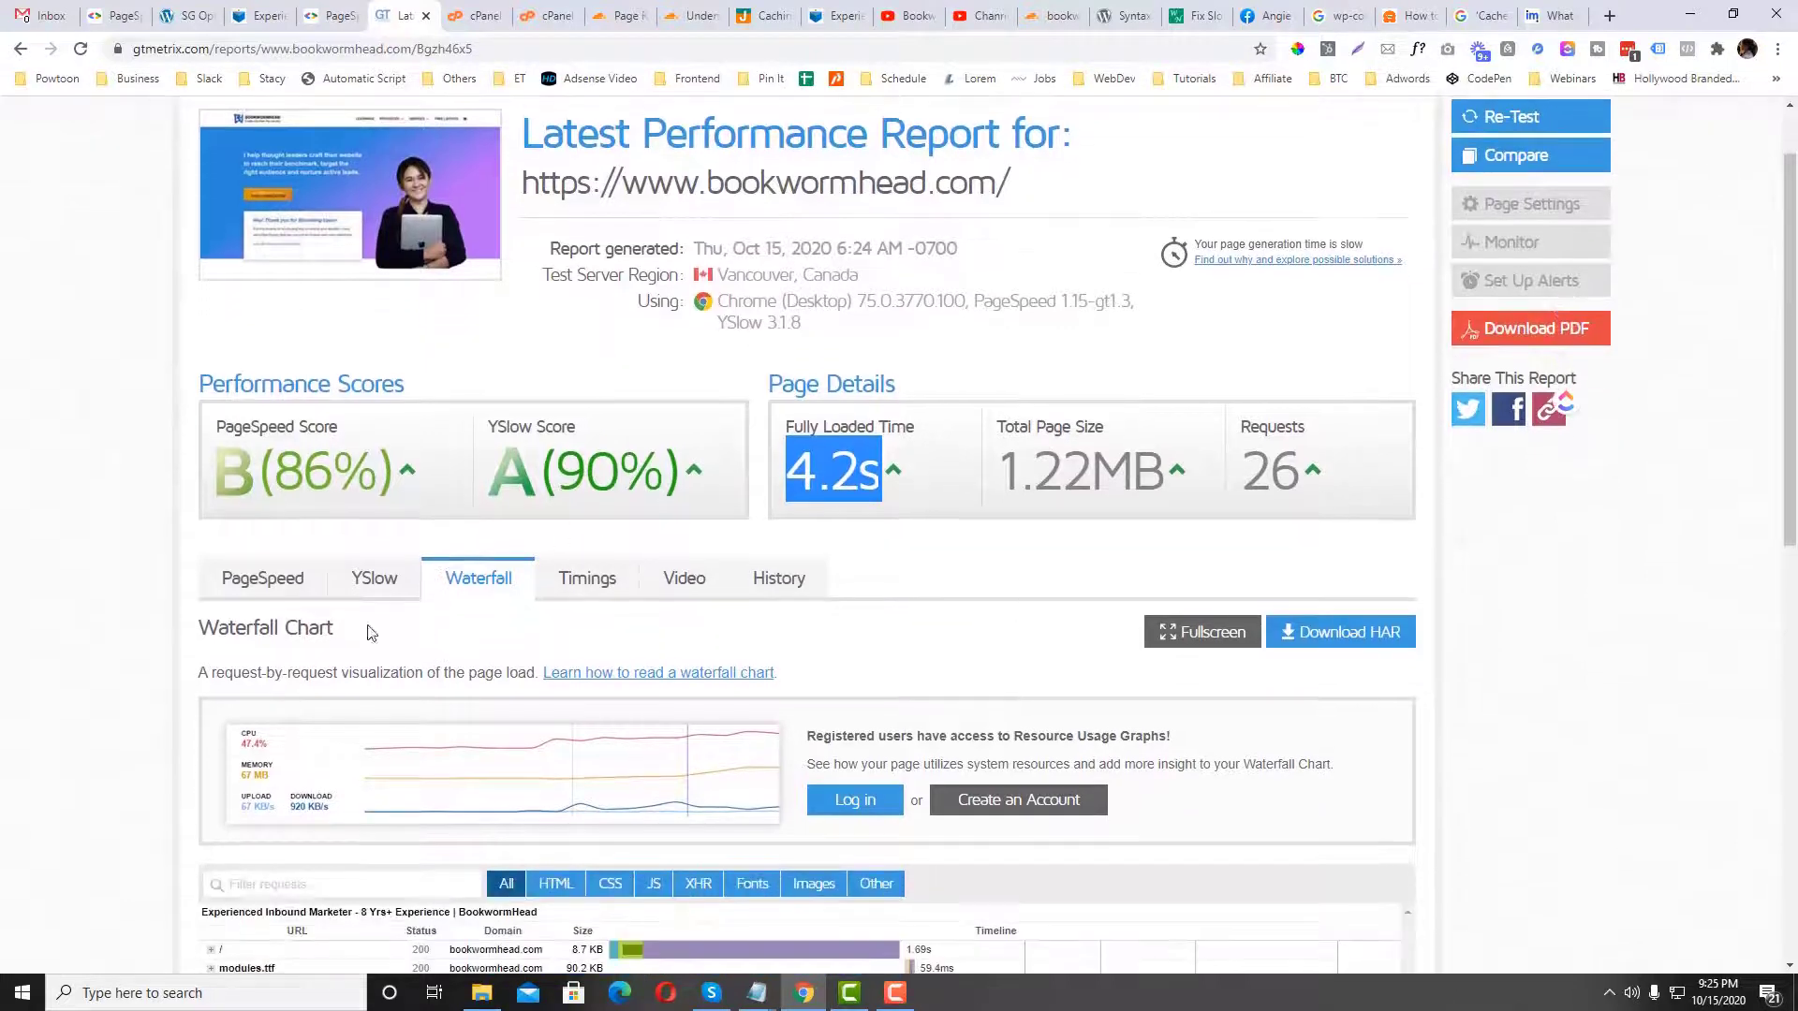
left_click(272, 578)
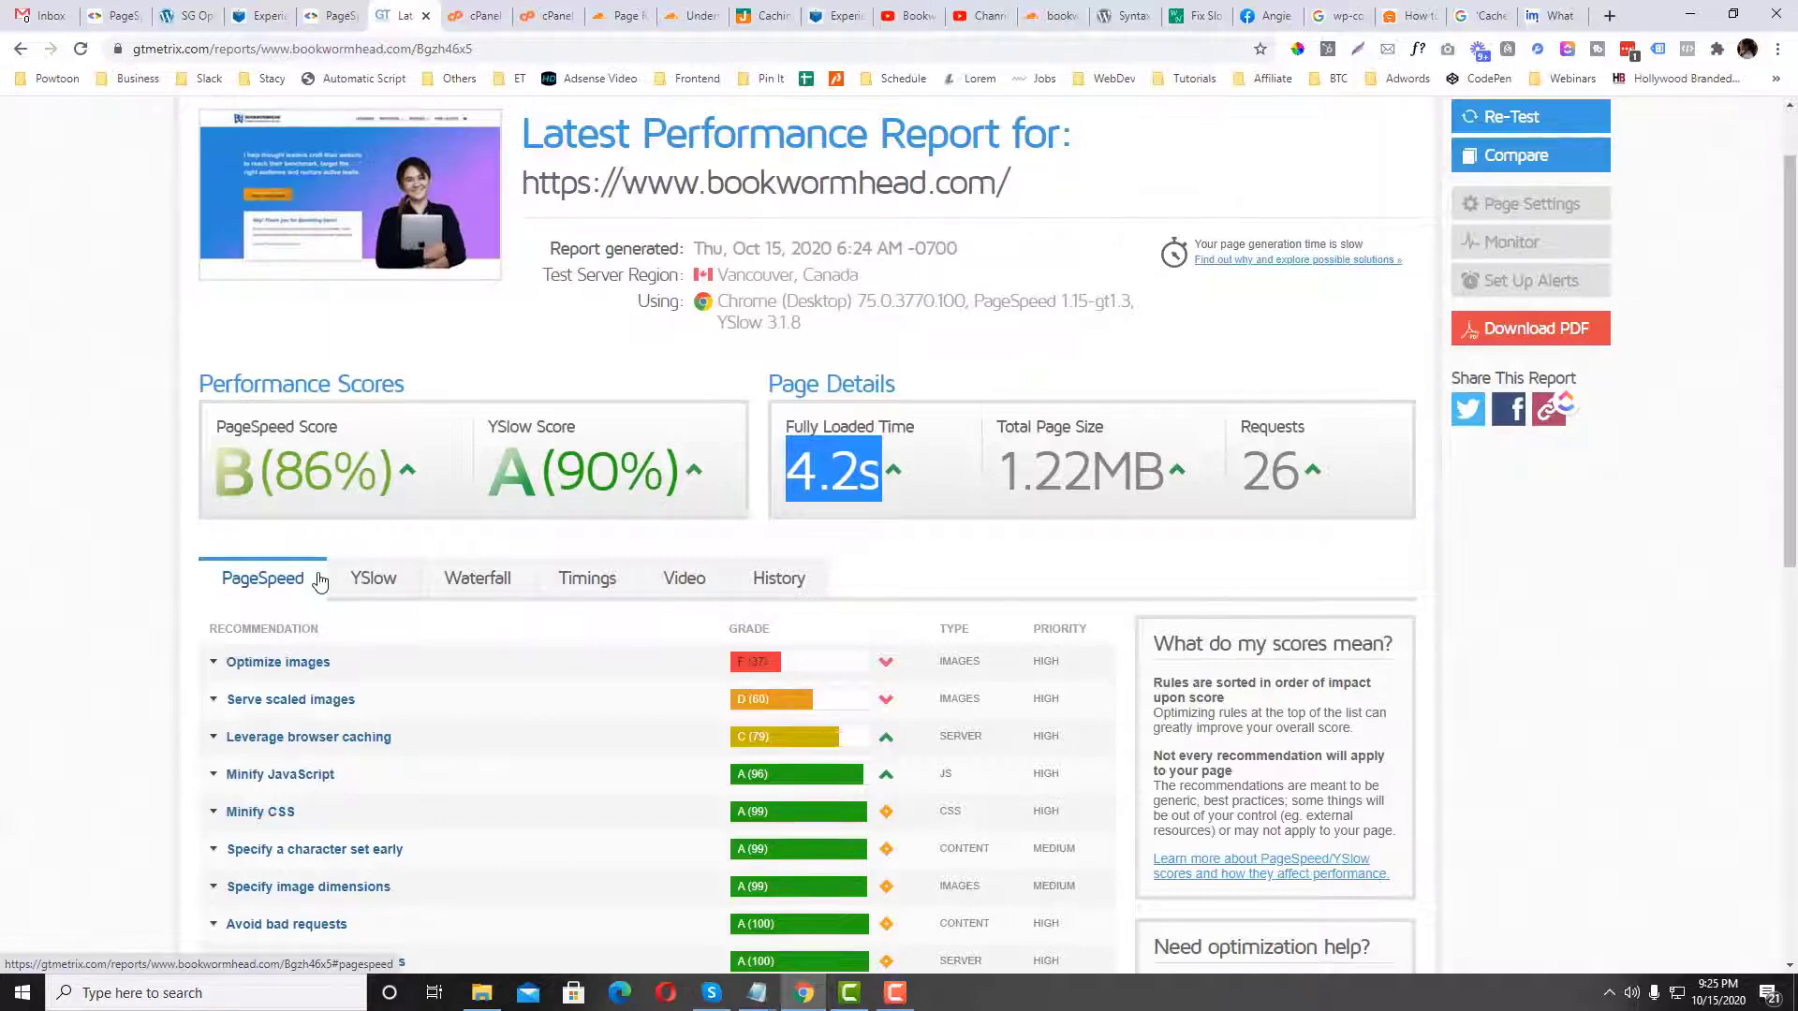
left_click(389, 663)
left_click(394, 669)
left_click(395, 669)
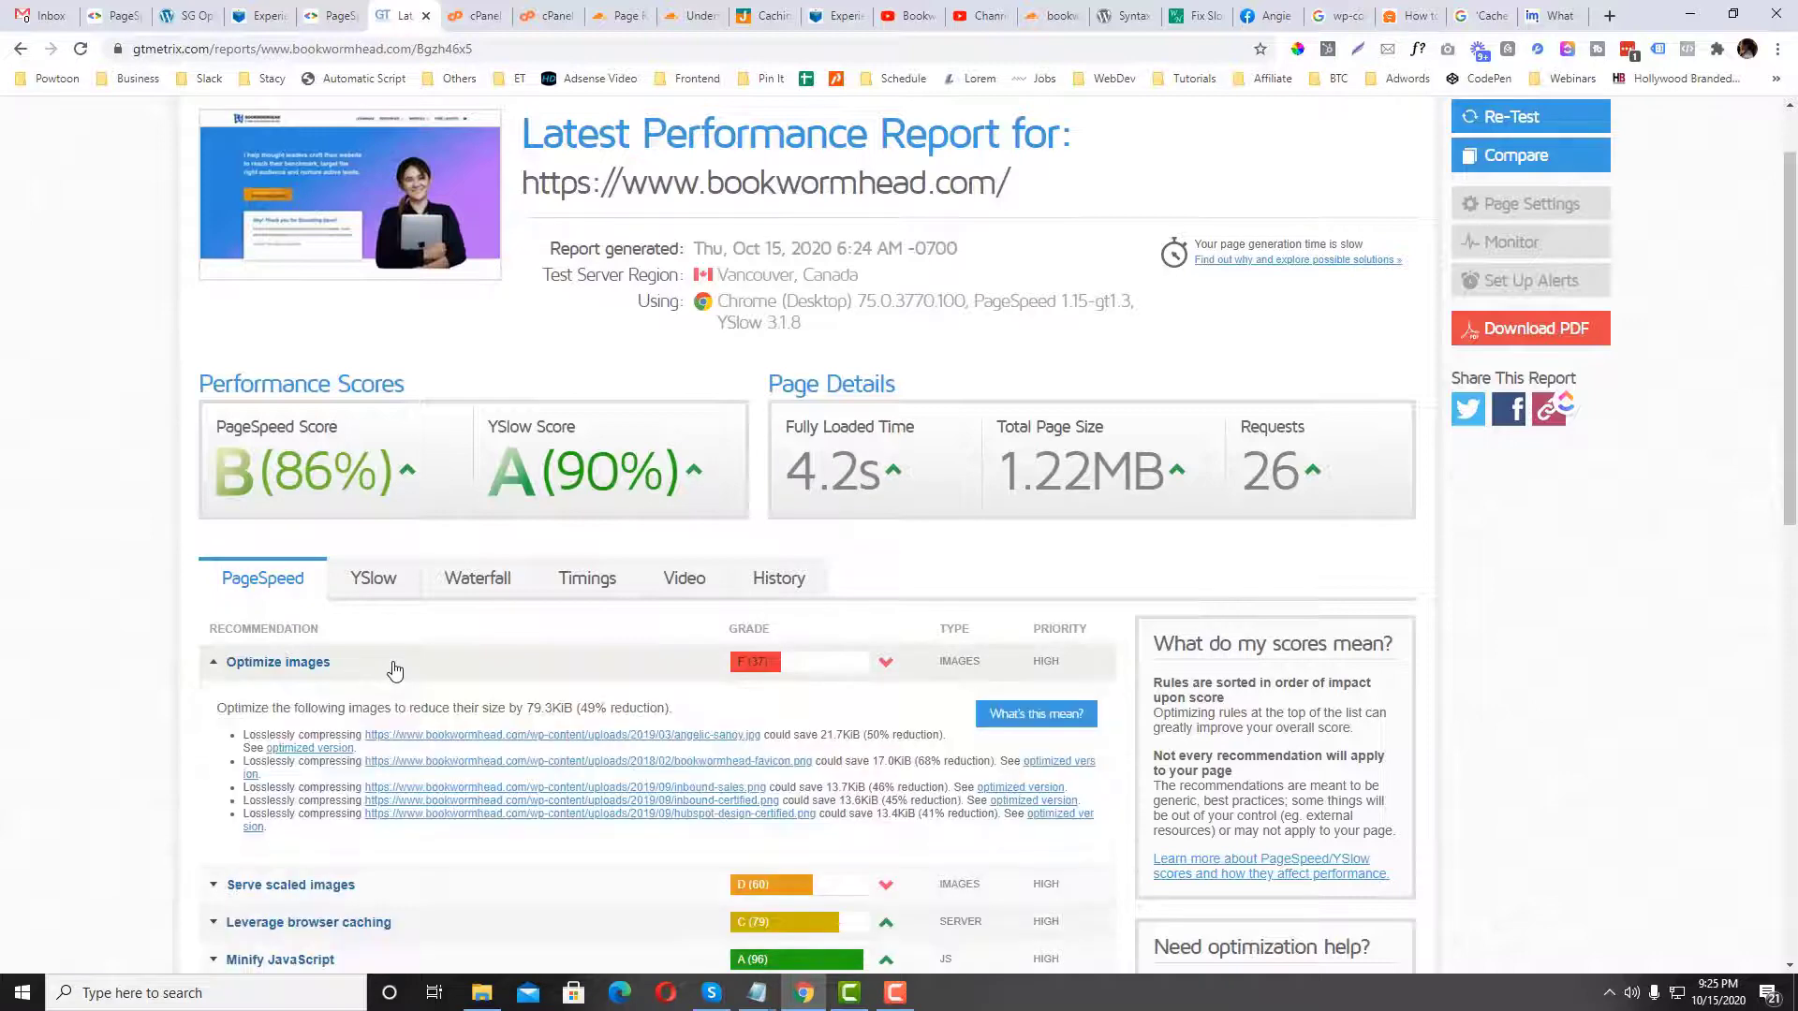
left_click(395, 669)
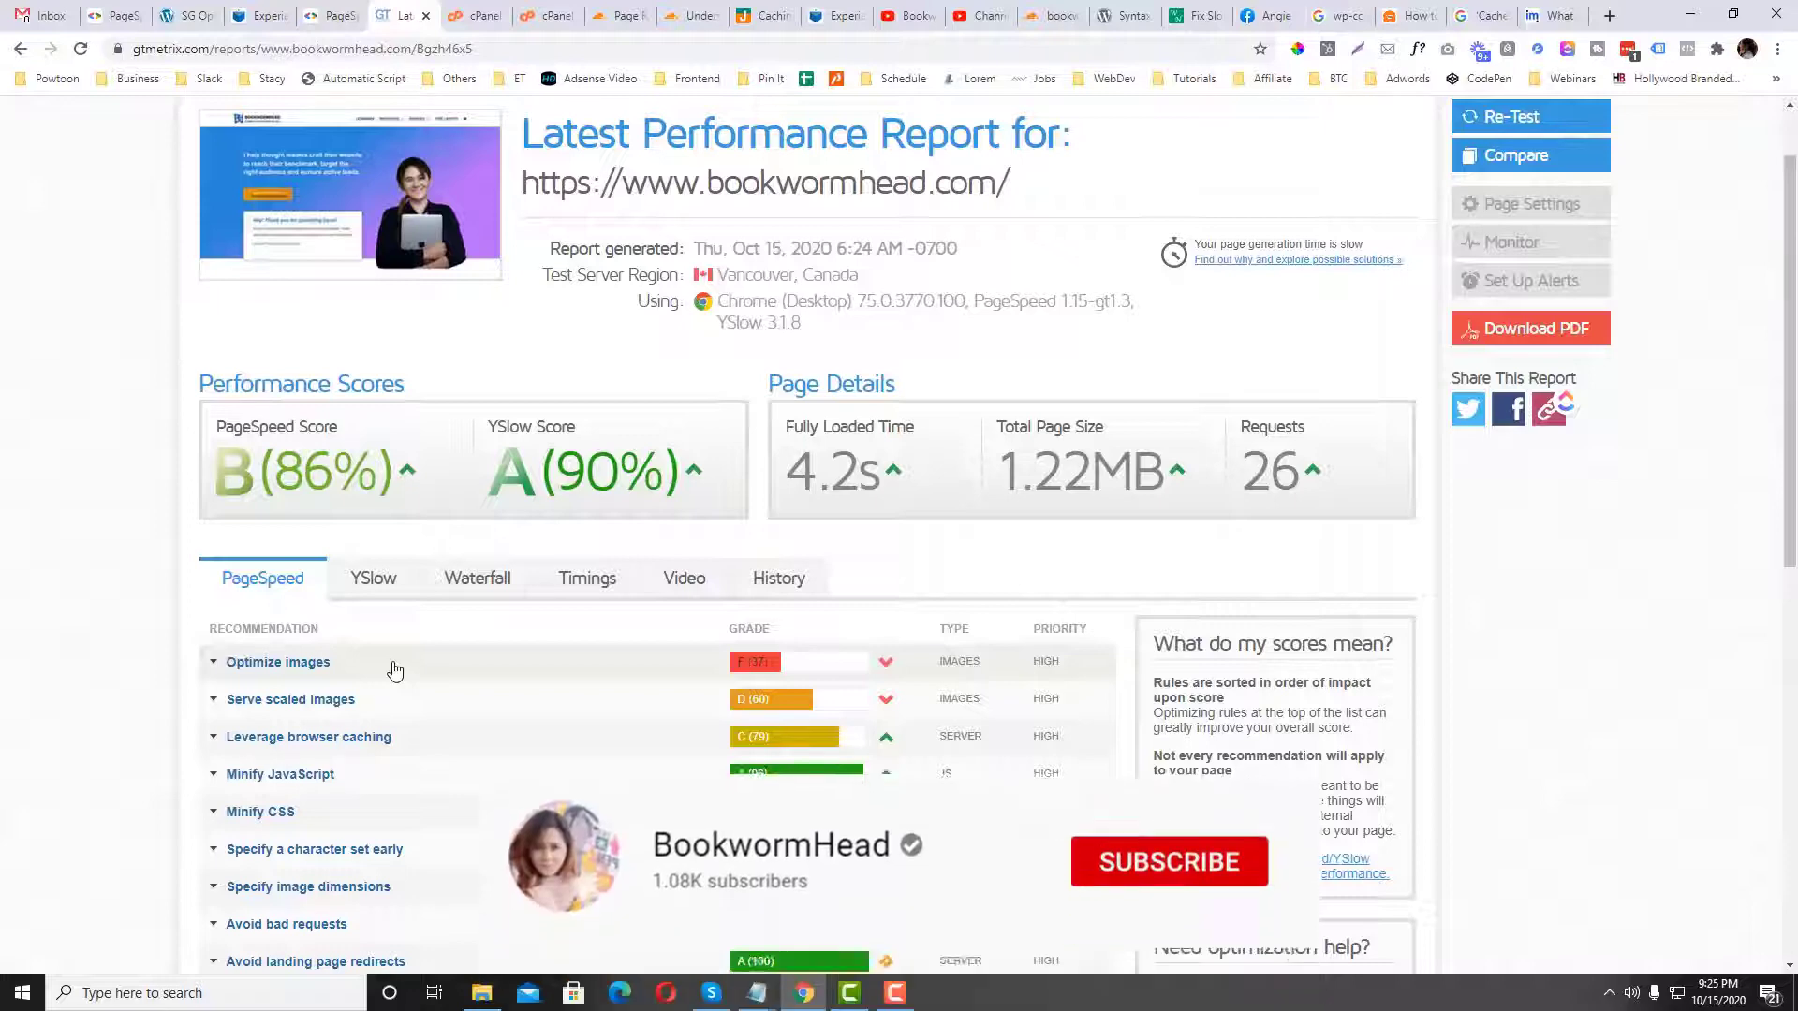
left_click(394, 669)
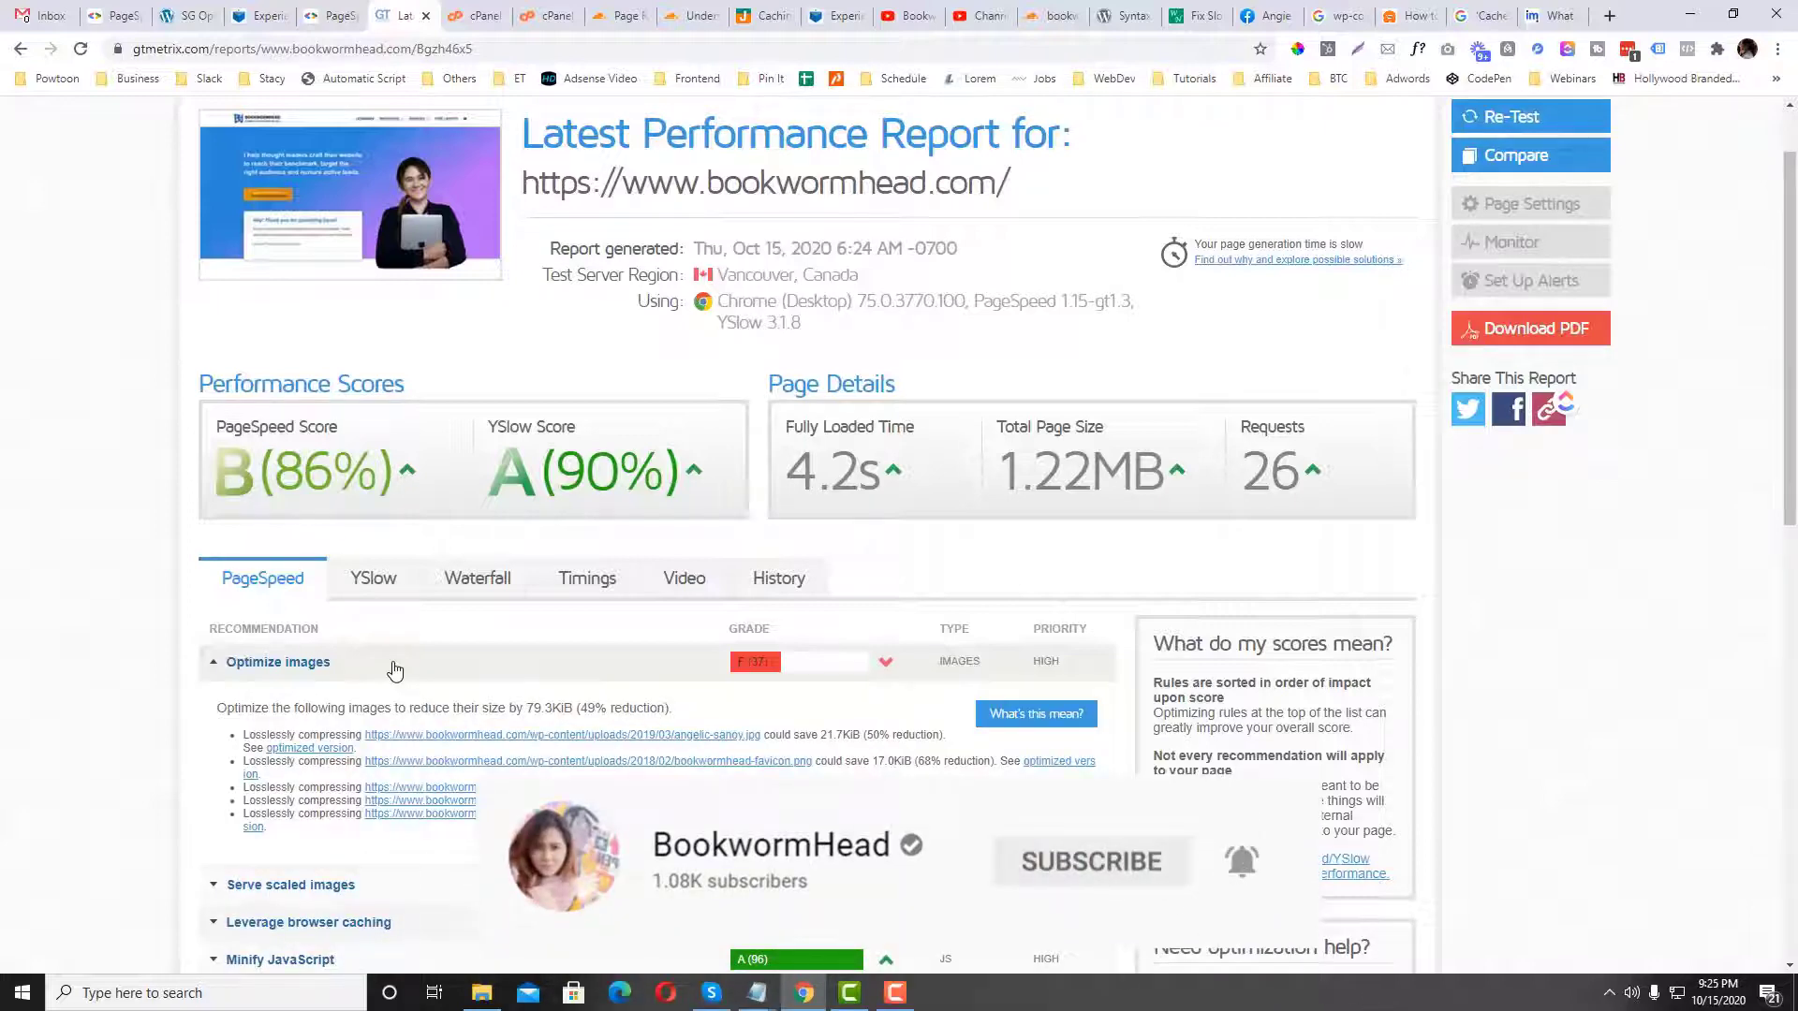
left_click(395, 668)
left_click(412, 701)
left_click(421, 700)
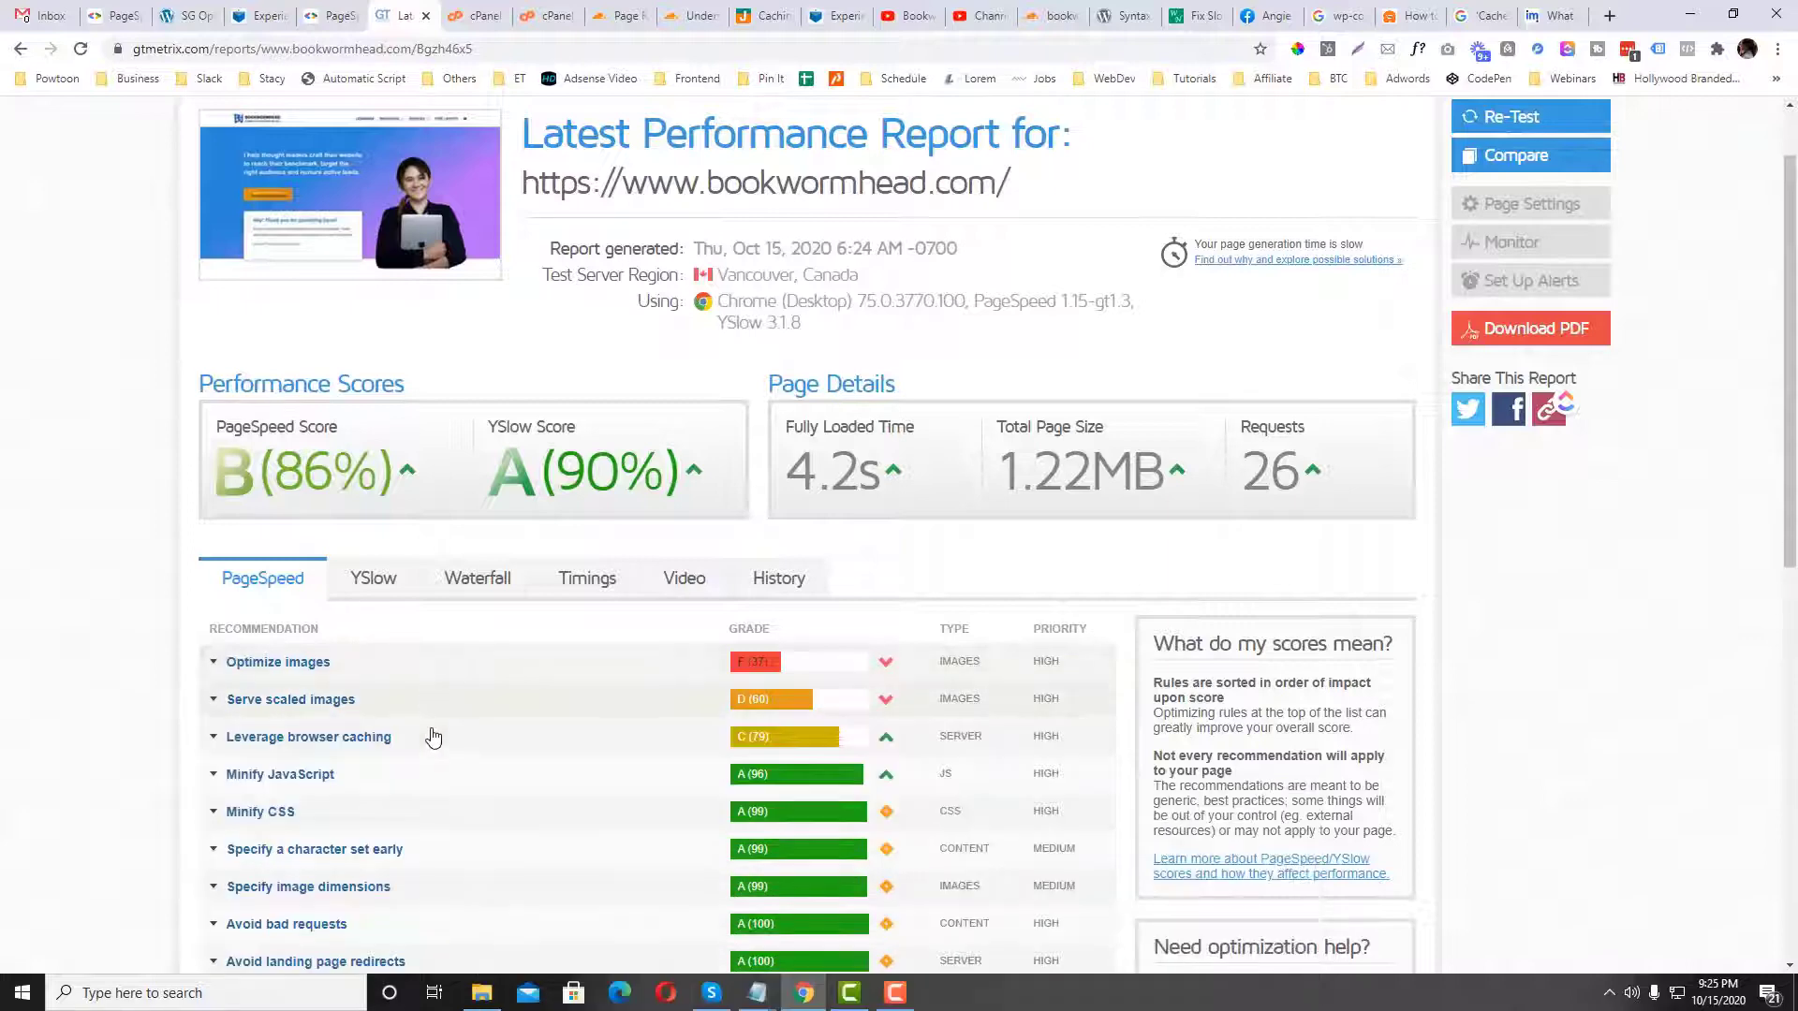
left_click(433, 740)
left_click(434, 740)
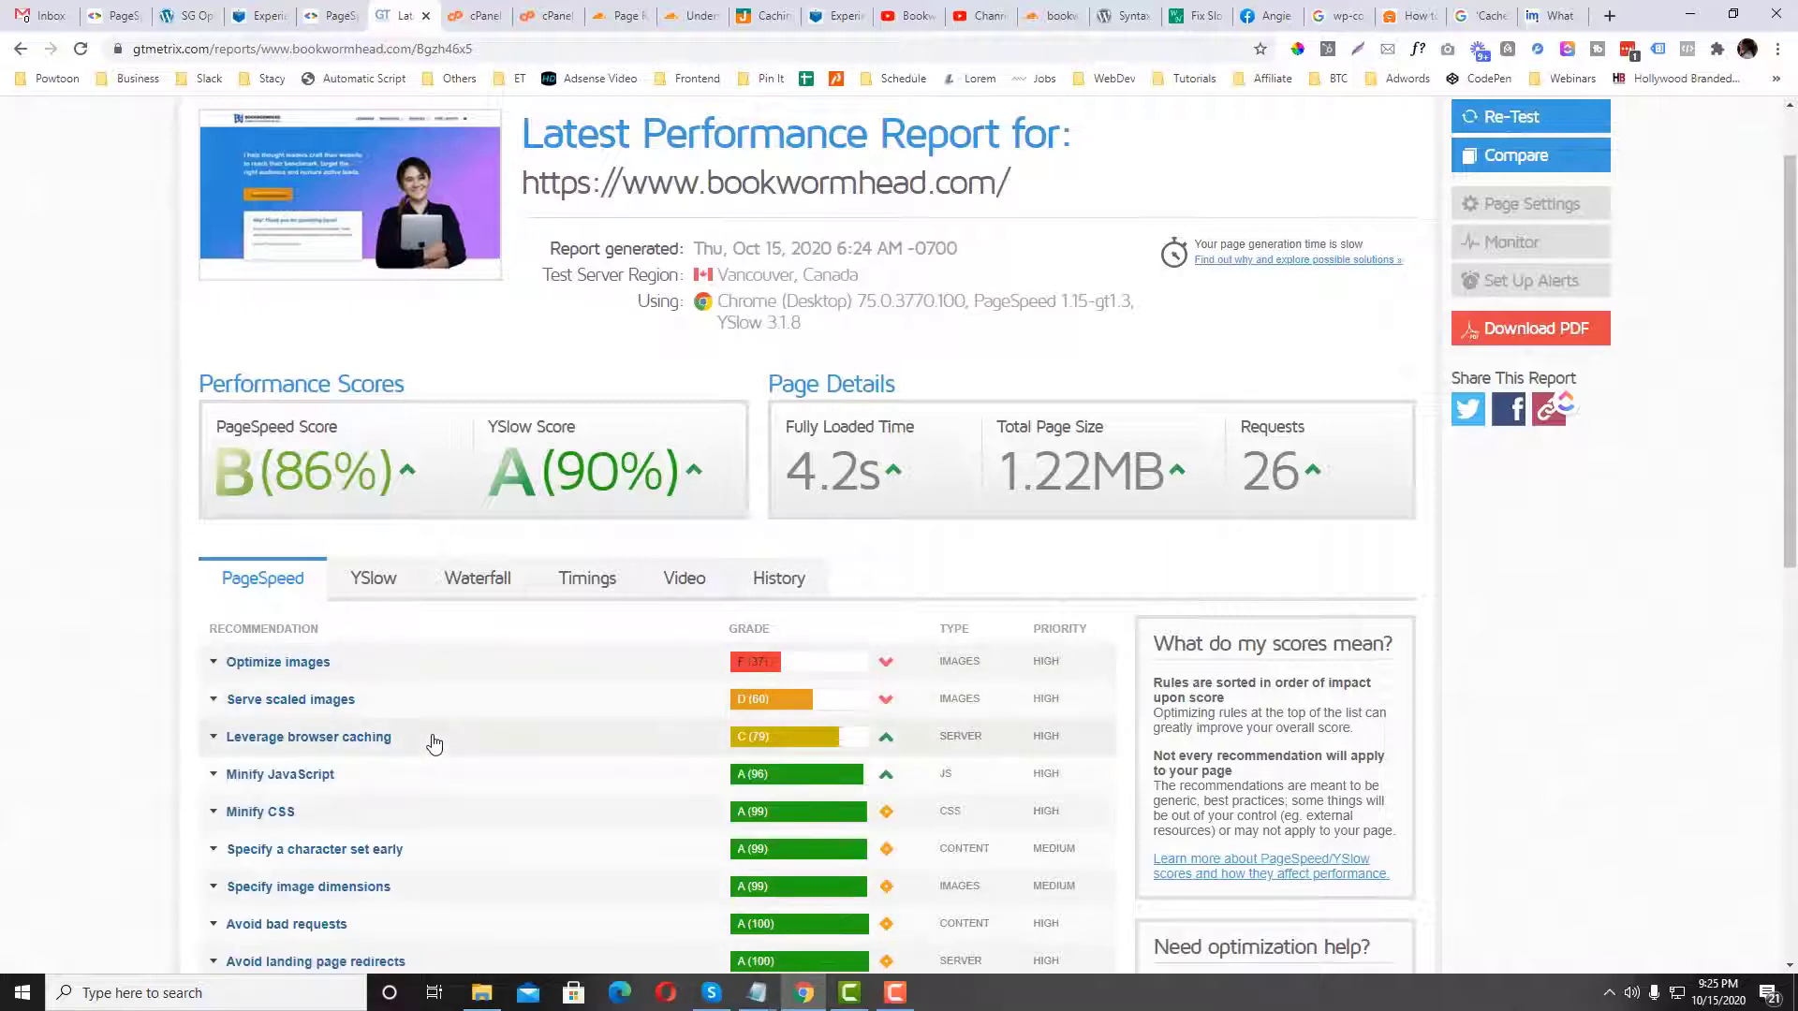
Step: Examine the report's waterfall chart for the size and load timing of each page request
left_click(485, 578)
scroll(419, 646, "down", 4)
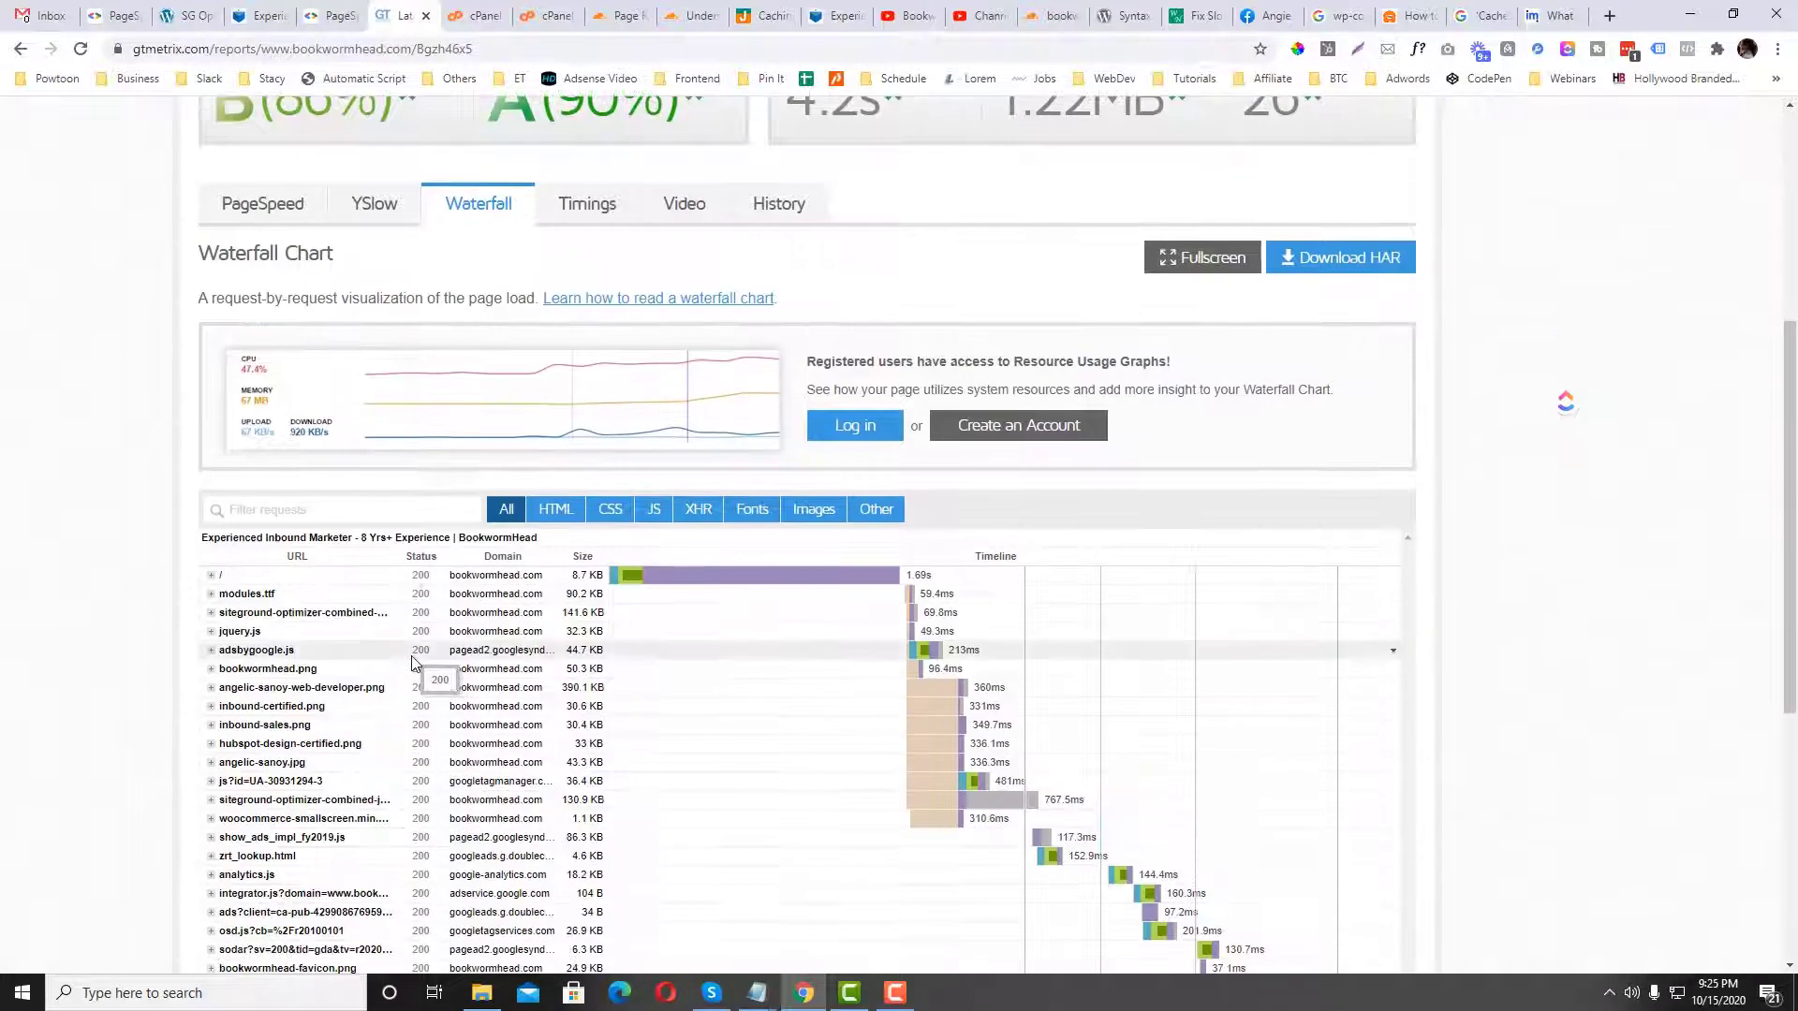
scroll(112, 642, "down", 1)
scroll(113, 636, "up", 1)
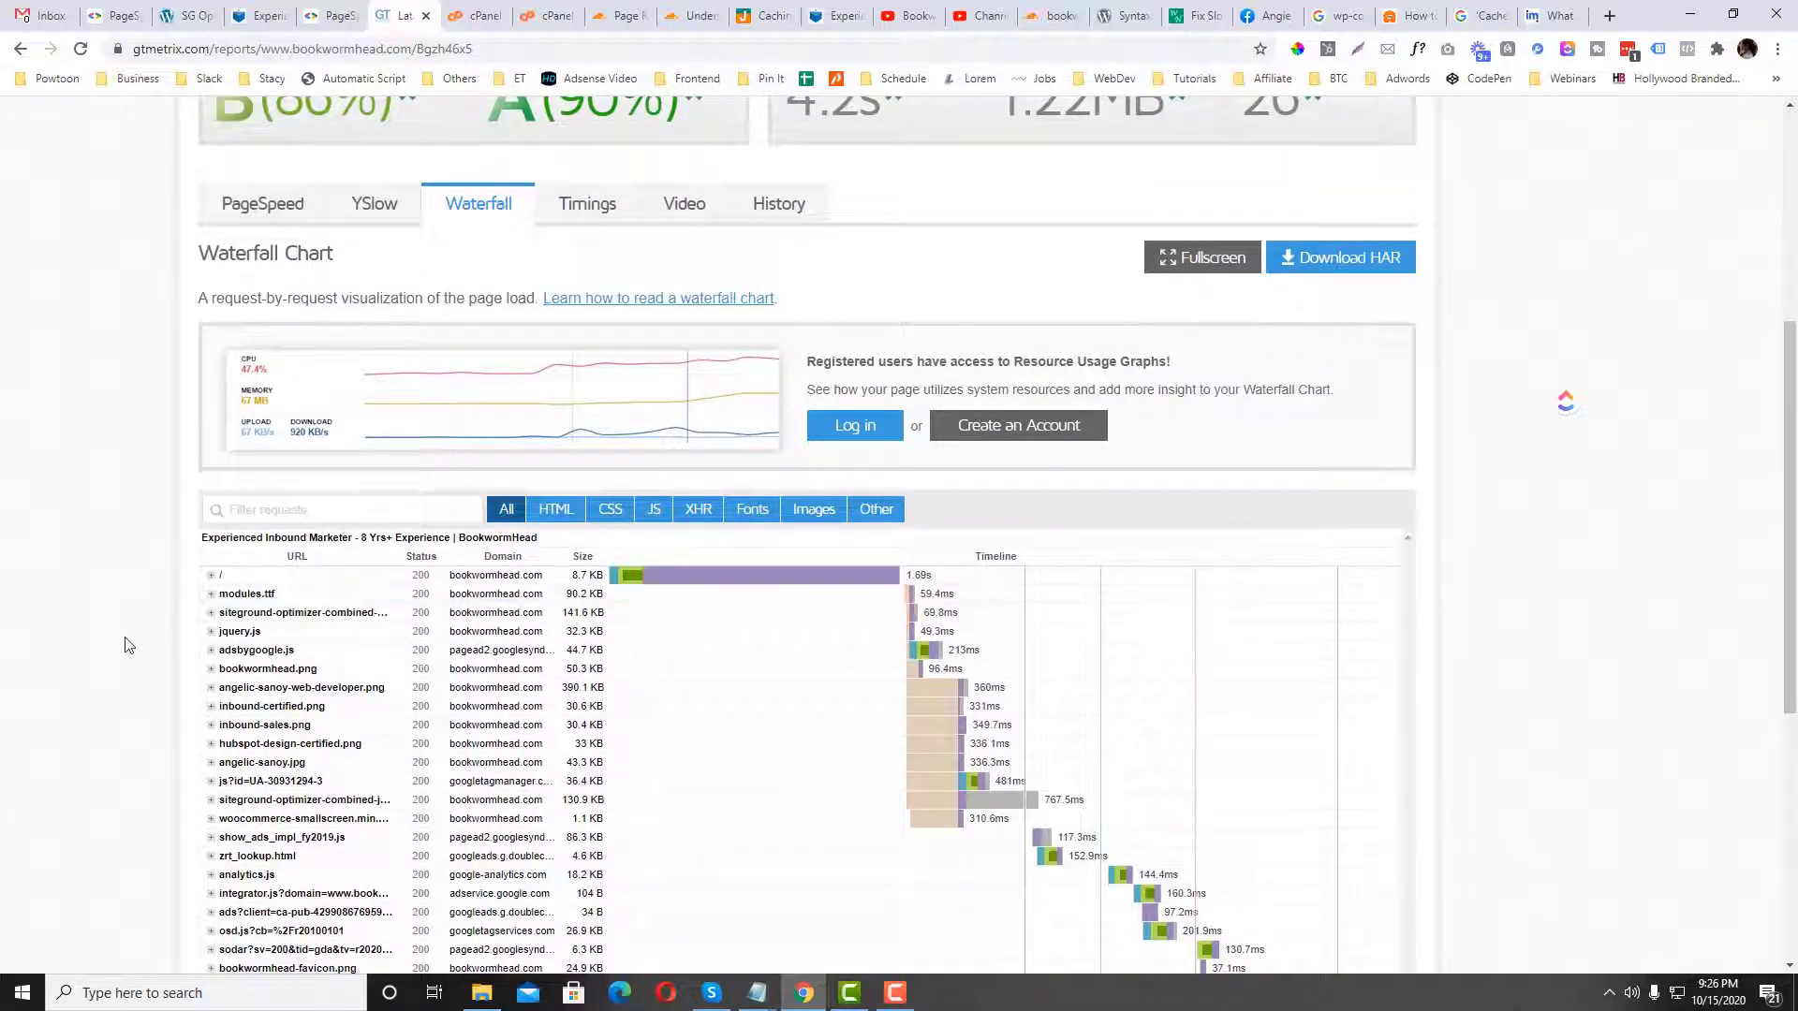
scroll(250, 691, "up", 1)
scroll(31, 671, "down", 2)
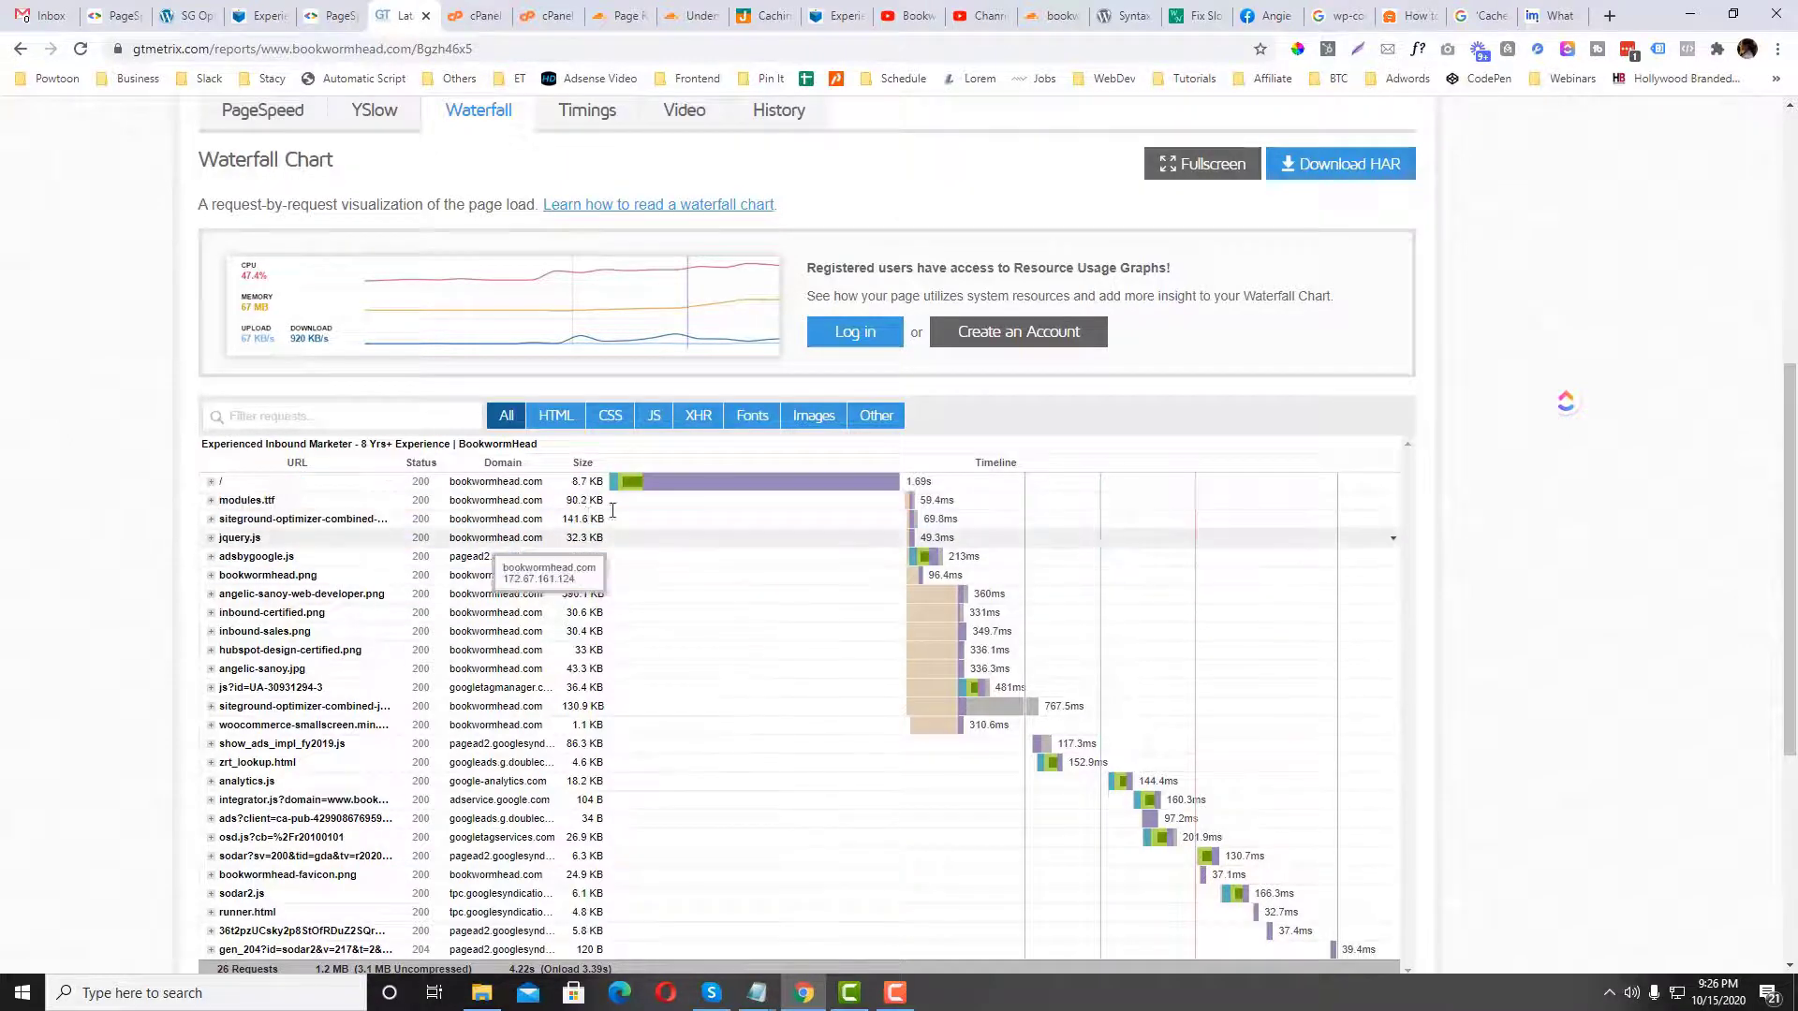
mouse_move(944, 503)
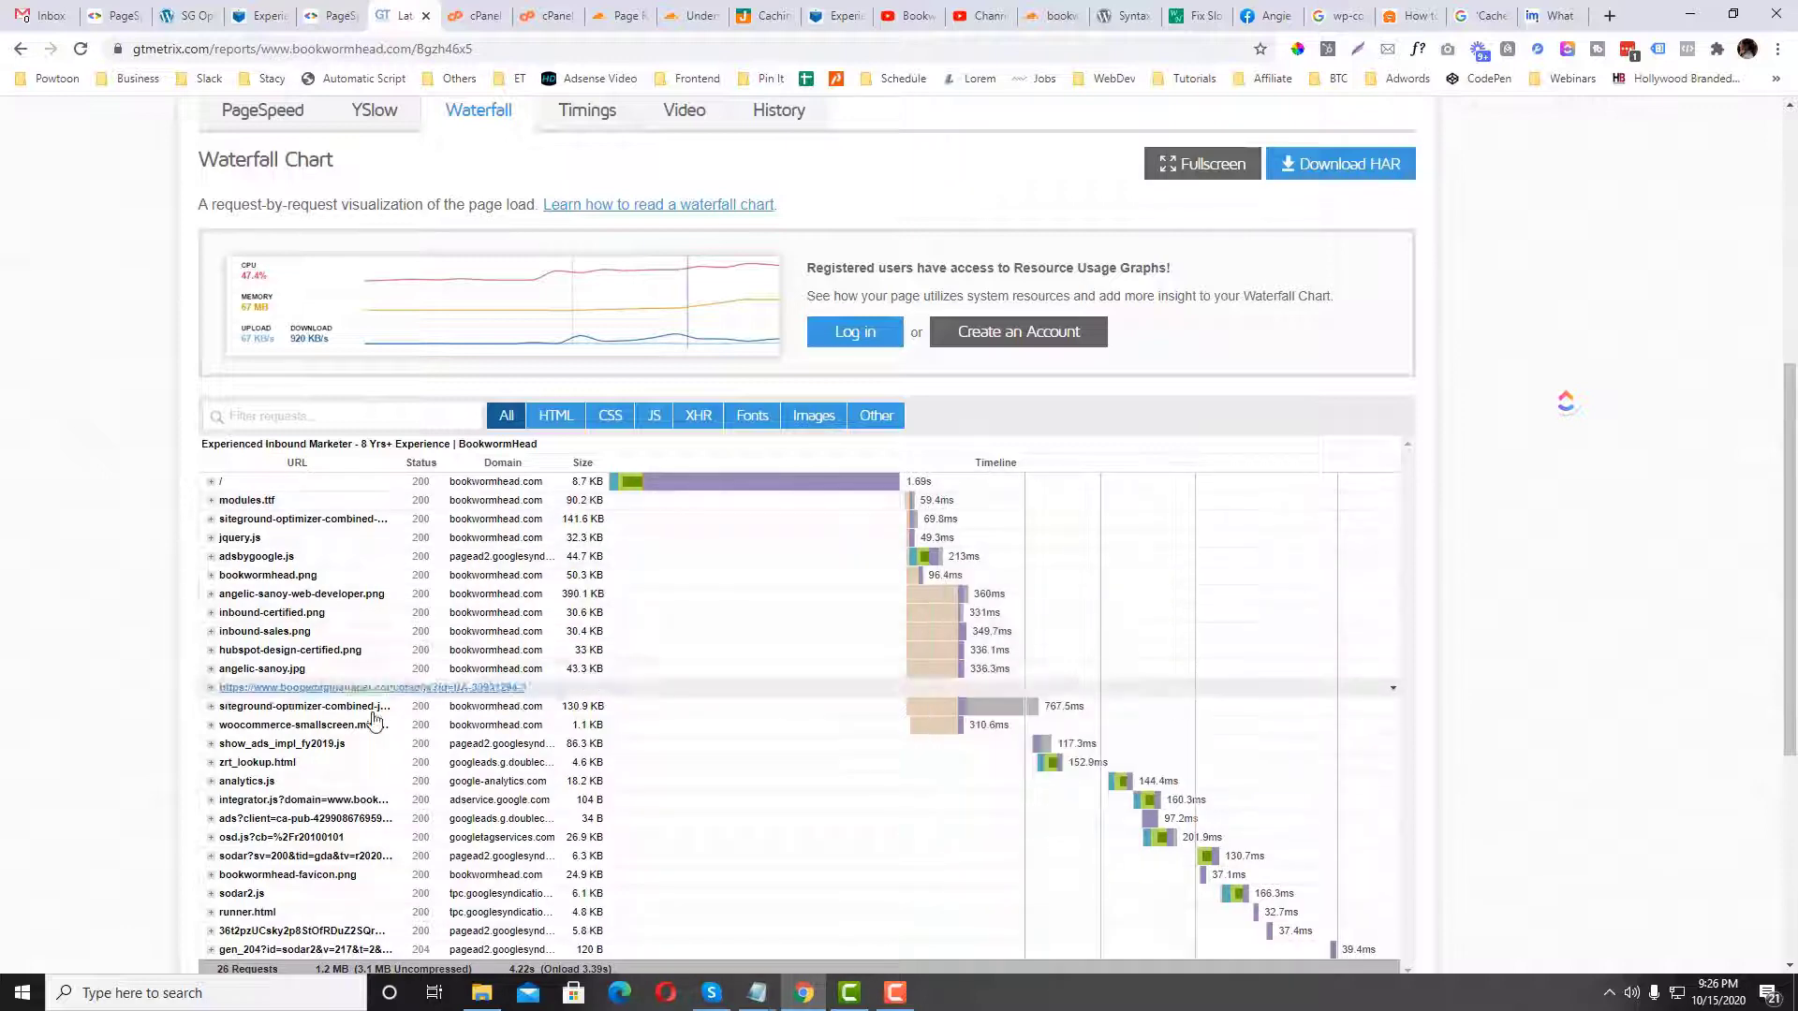
scroll(9, 562, "down", 2)
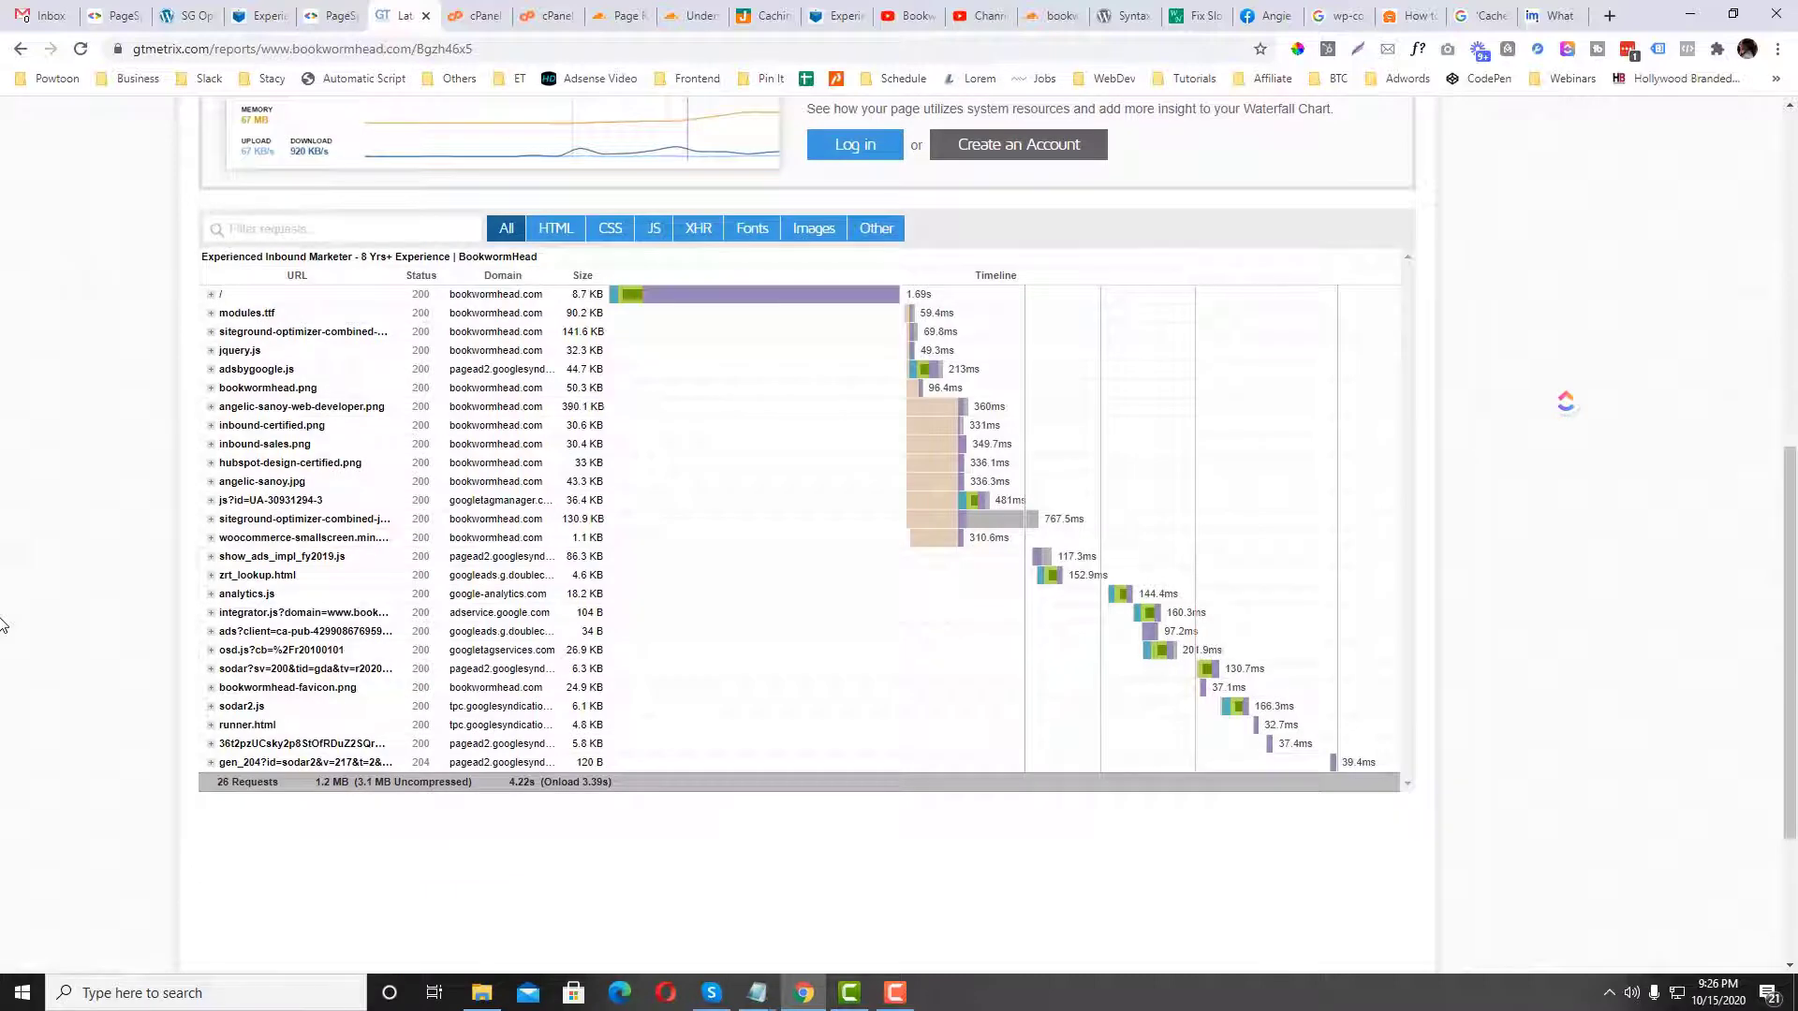
scroll(8, 623, "up", 2)
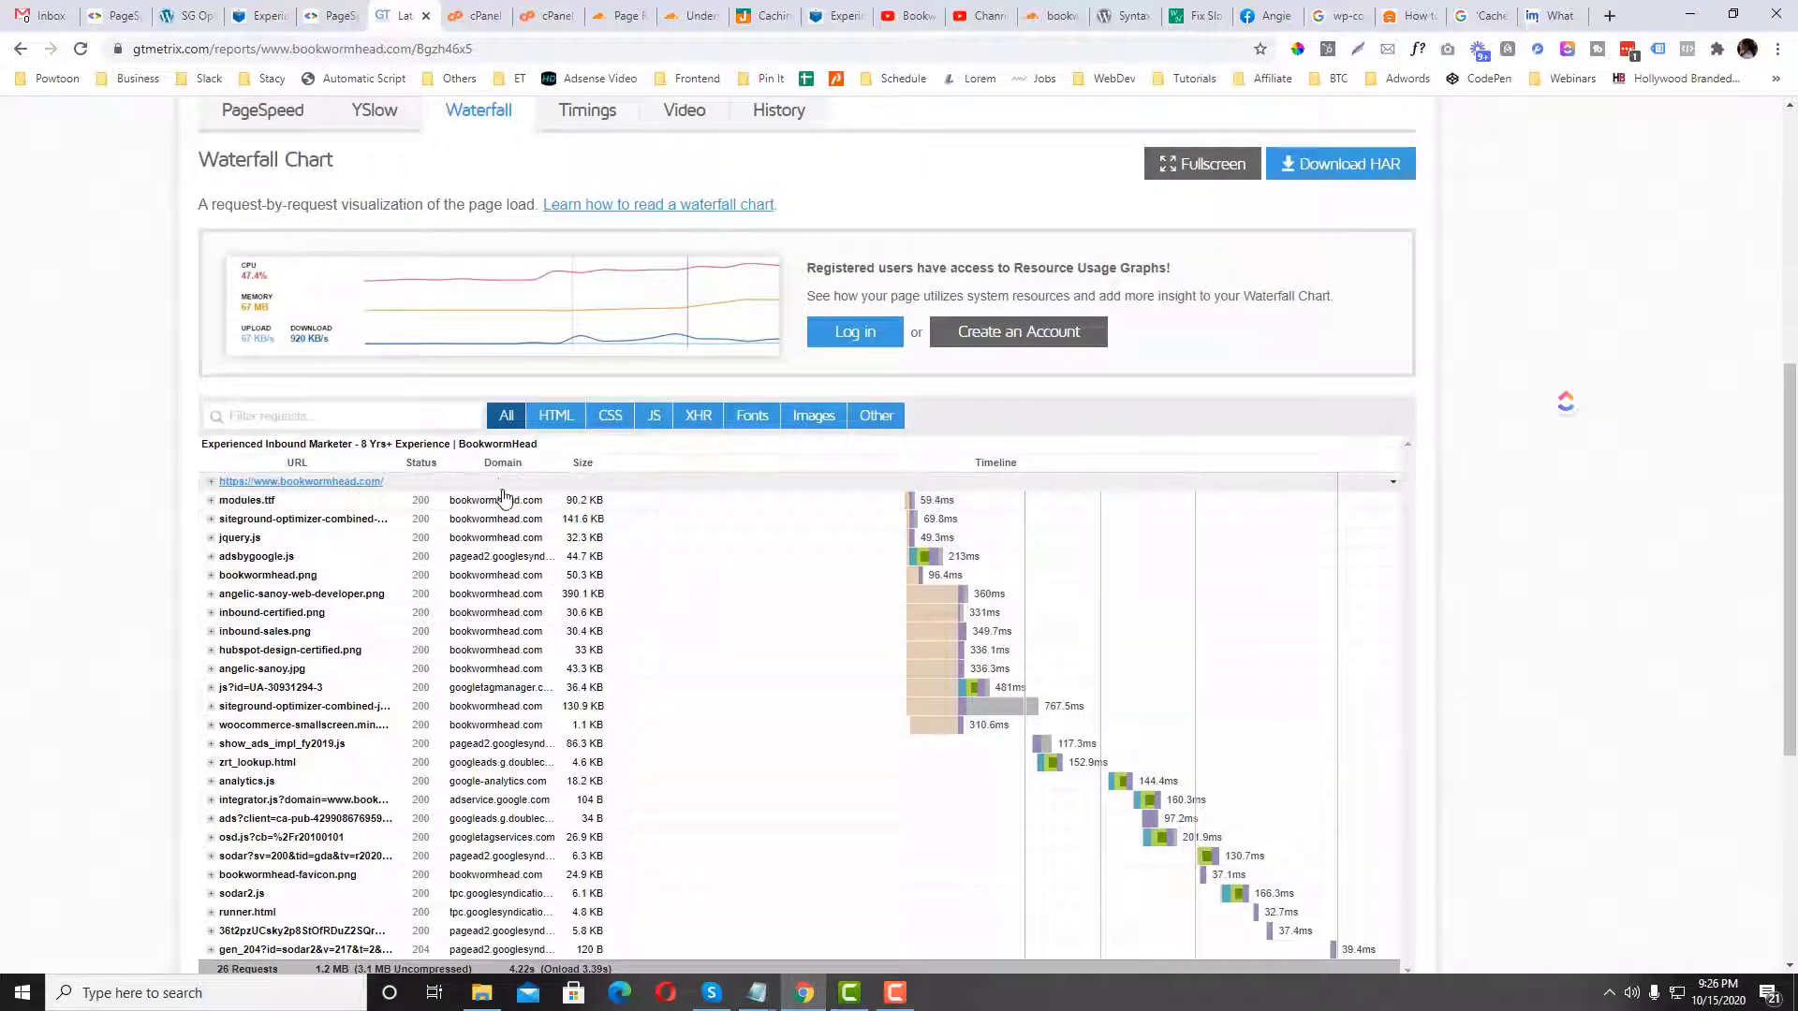
scroll(656, 506, "up", 1)
mouse_move(672, 581)
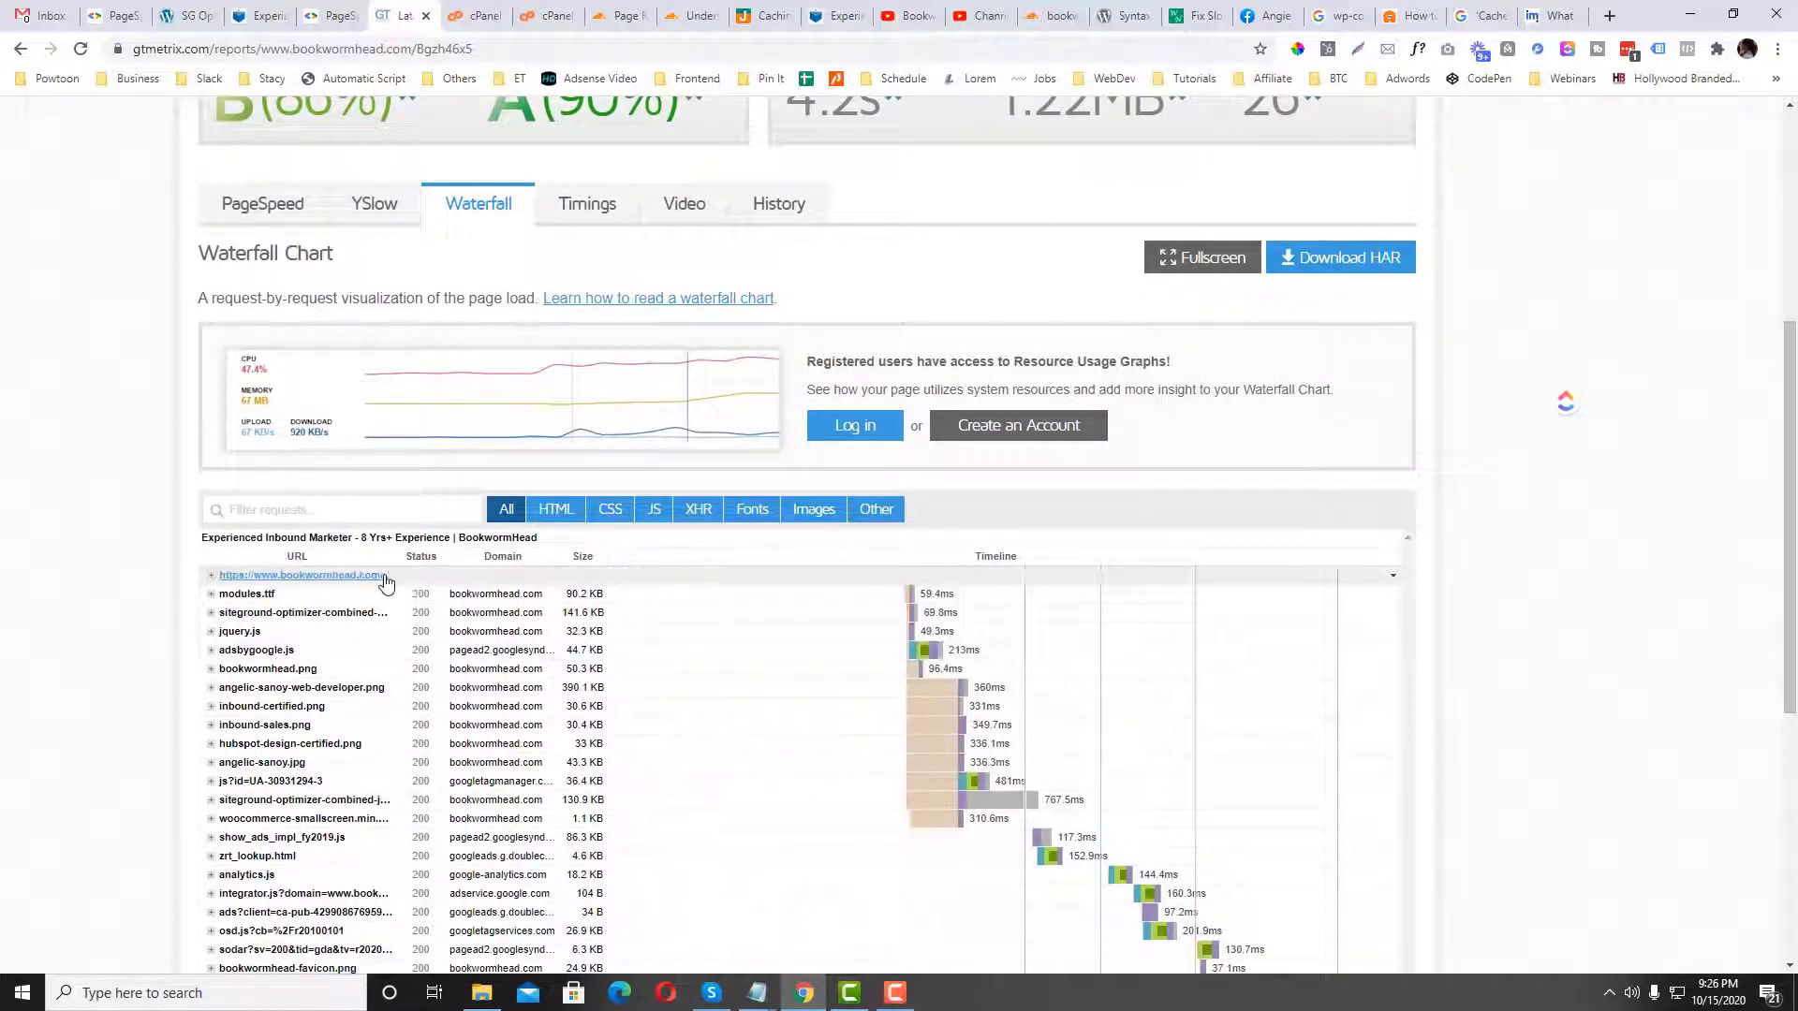
Step: Expand the homepage request in the waterfall chart, examine its response and request headers, and collapse it again
left_click(395, 576)
scroll(88, 567, "down", 3)
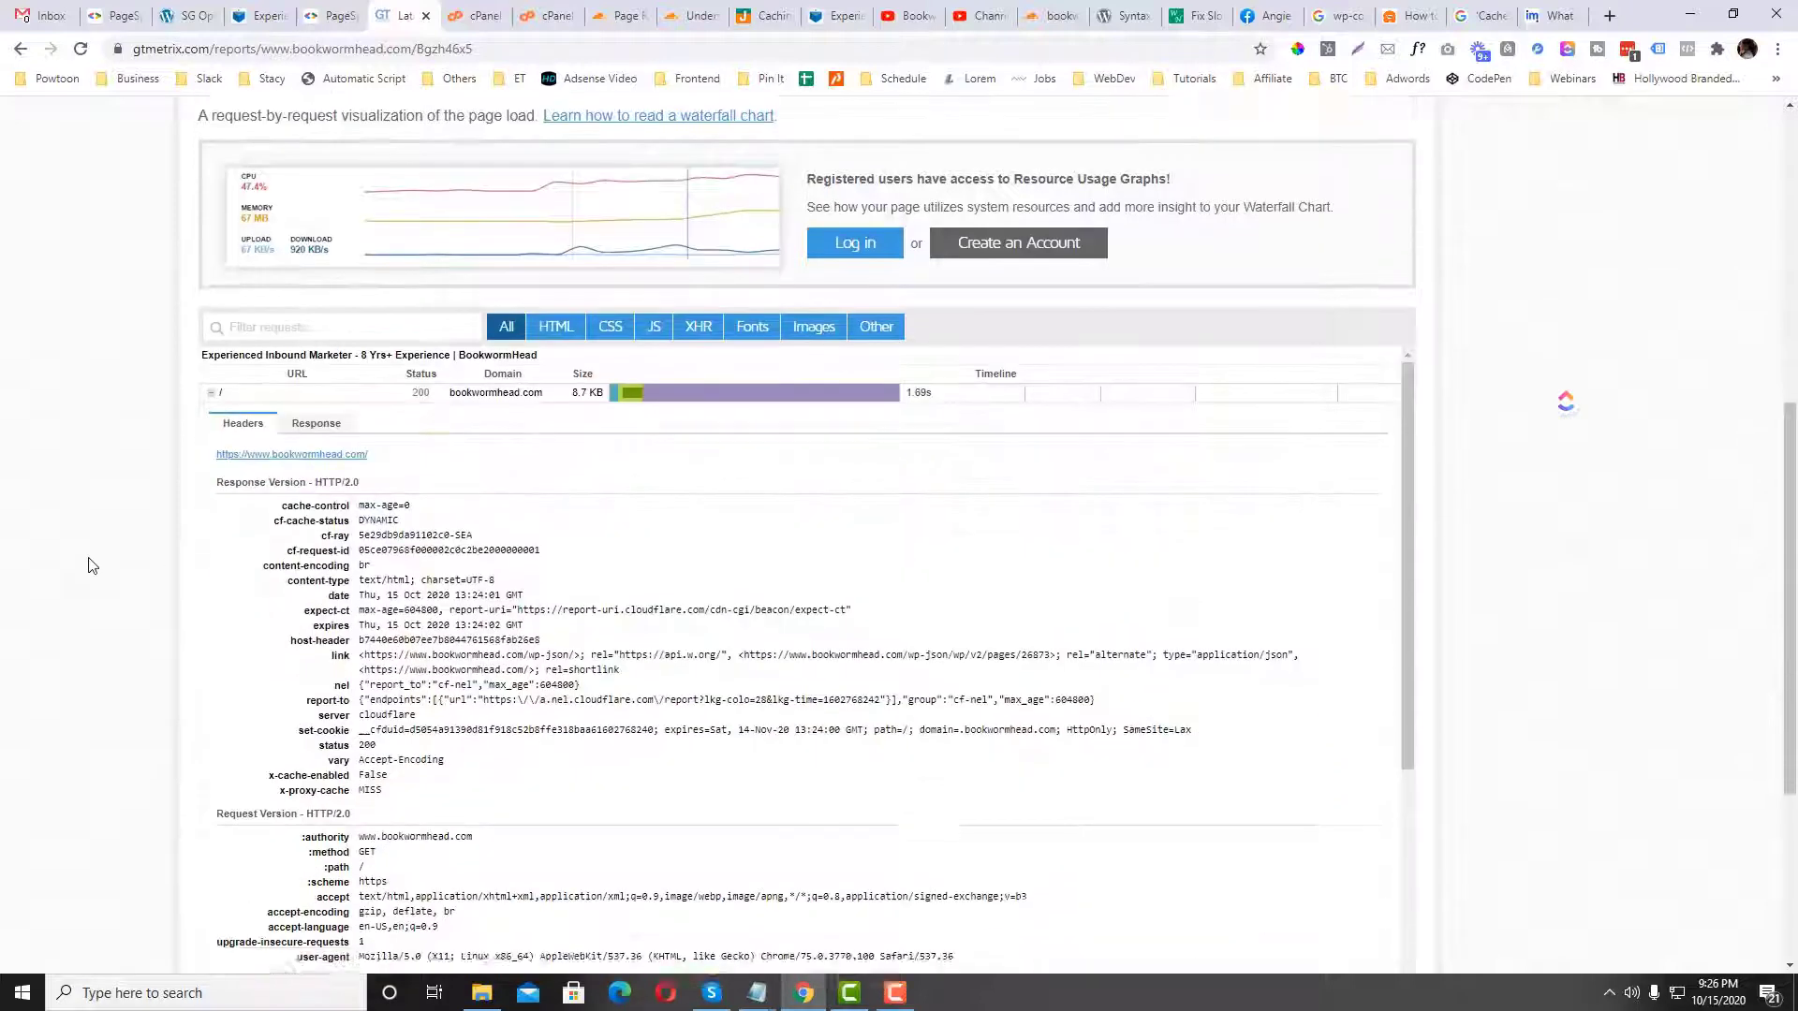
scroll(419, 525, "down", 1)
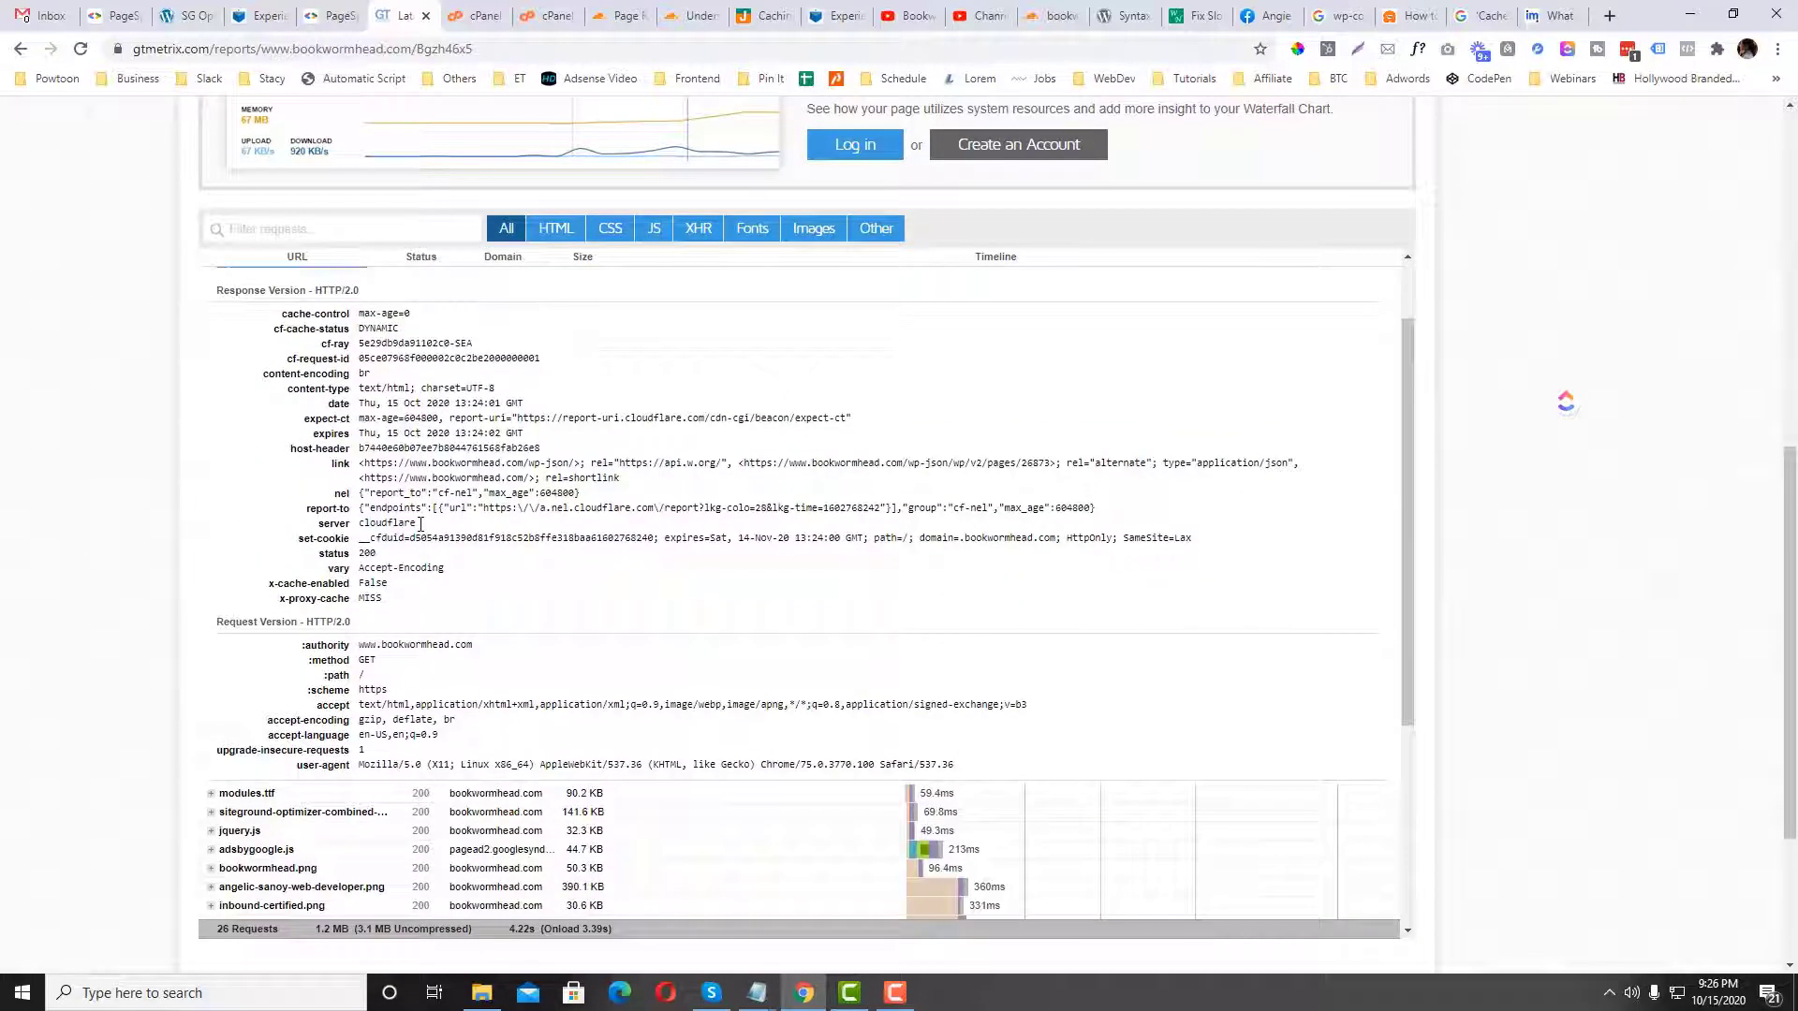
scroll(420, 525, "up", 1)
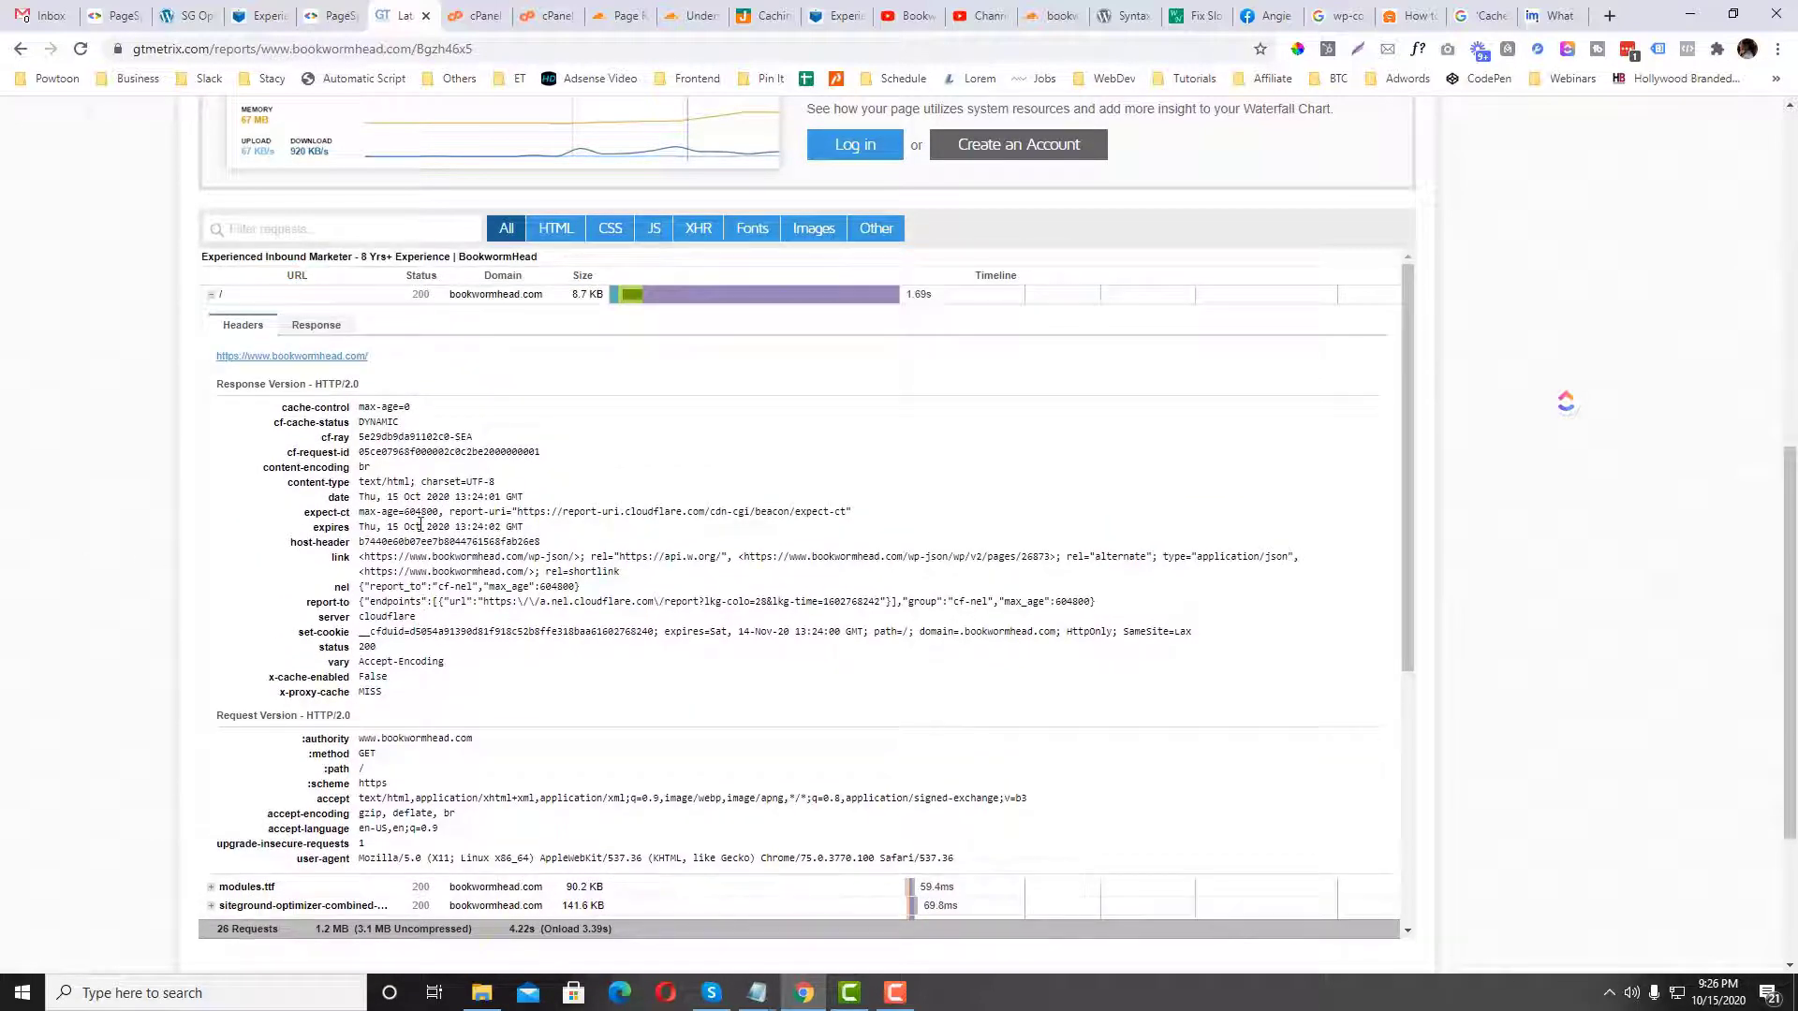
scroll(420, 525, "down", 1)
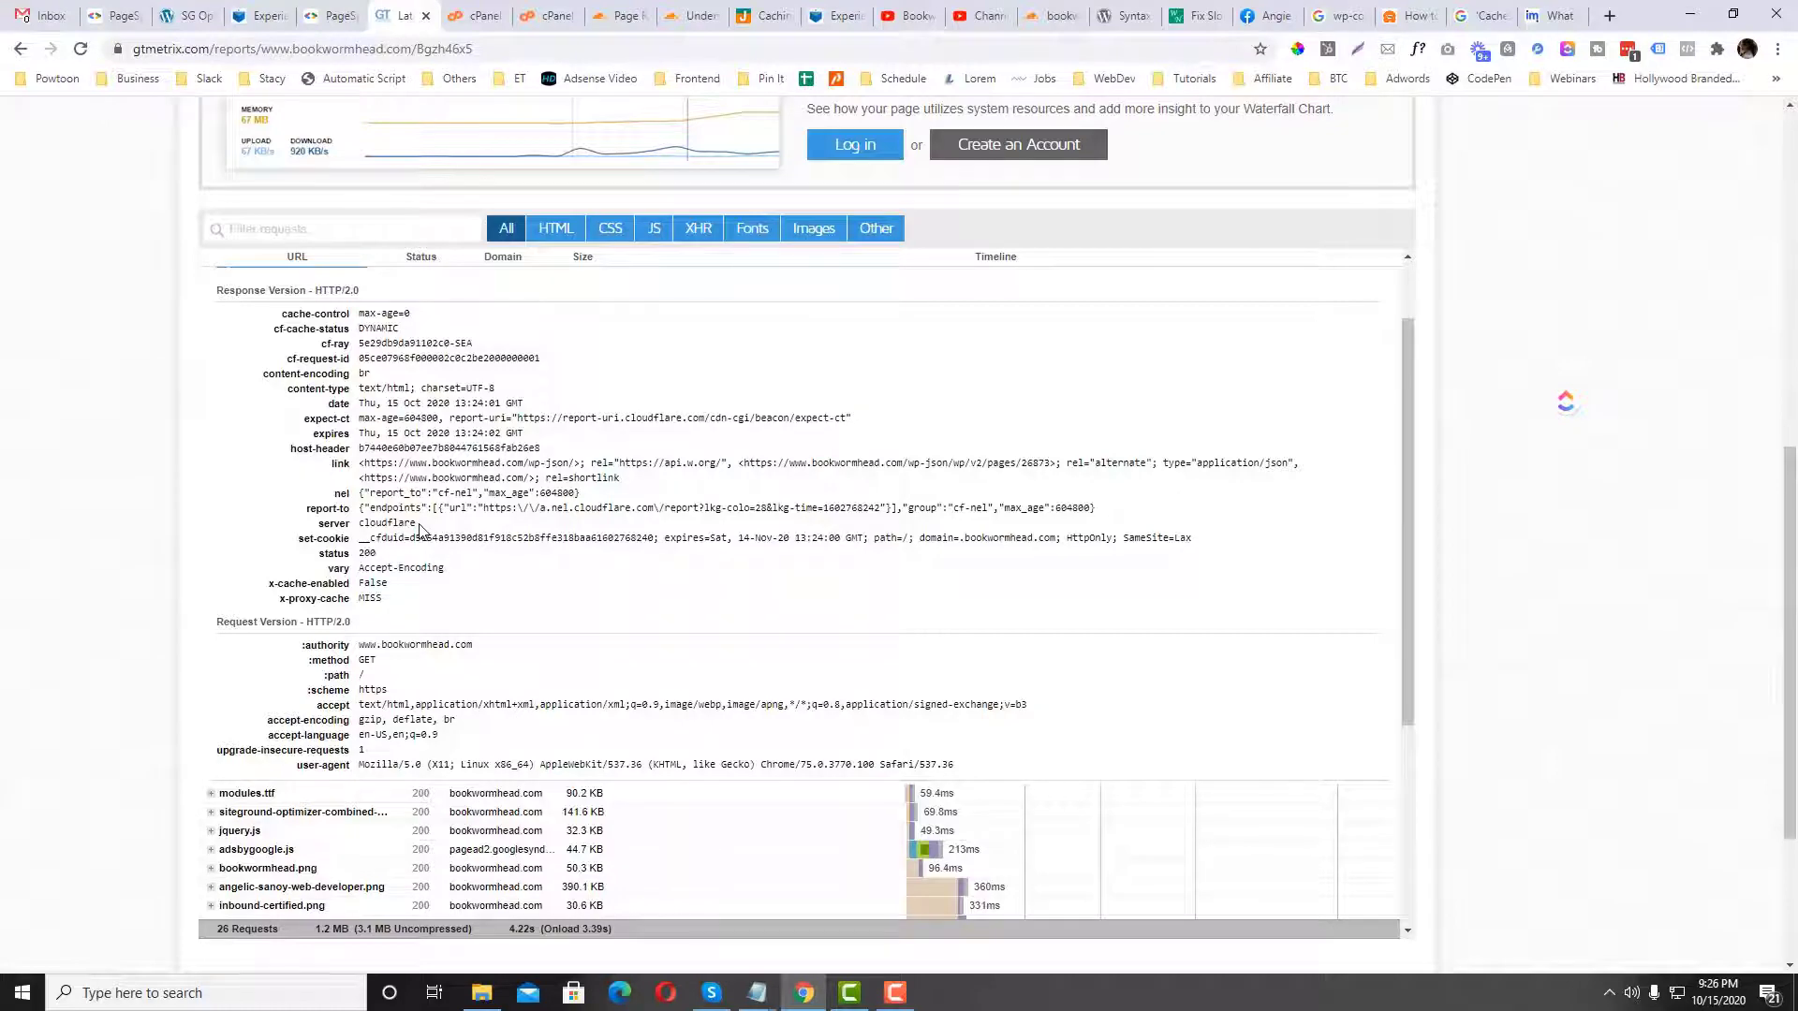
scroll(420, 525, "up", 1)
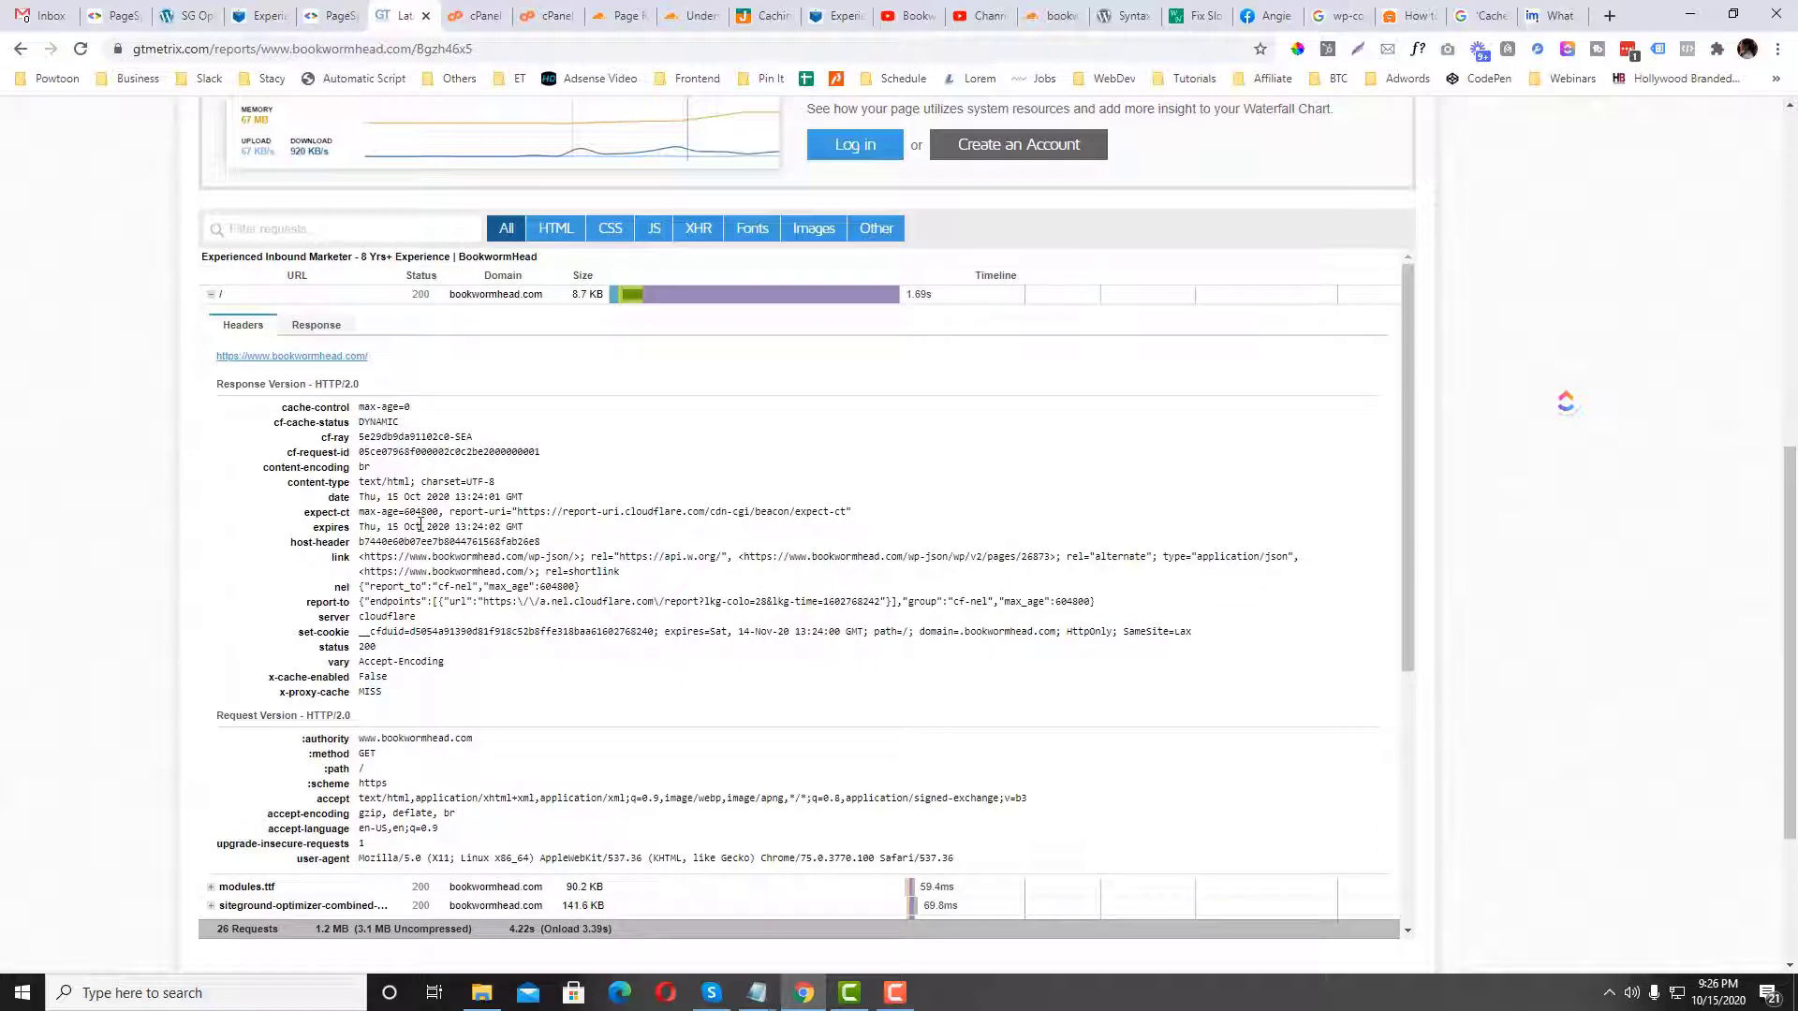
scroll(421, 526, "up", 1)
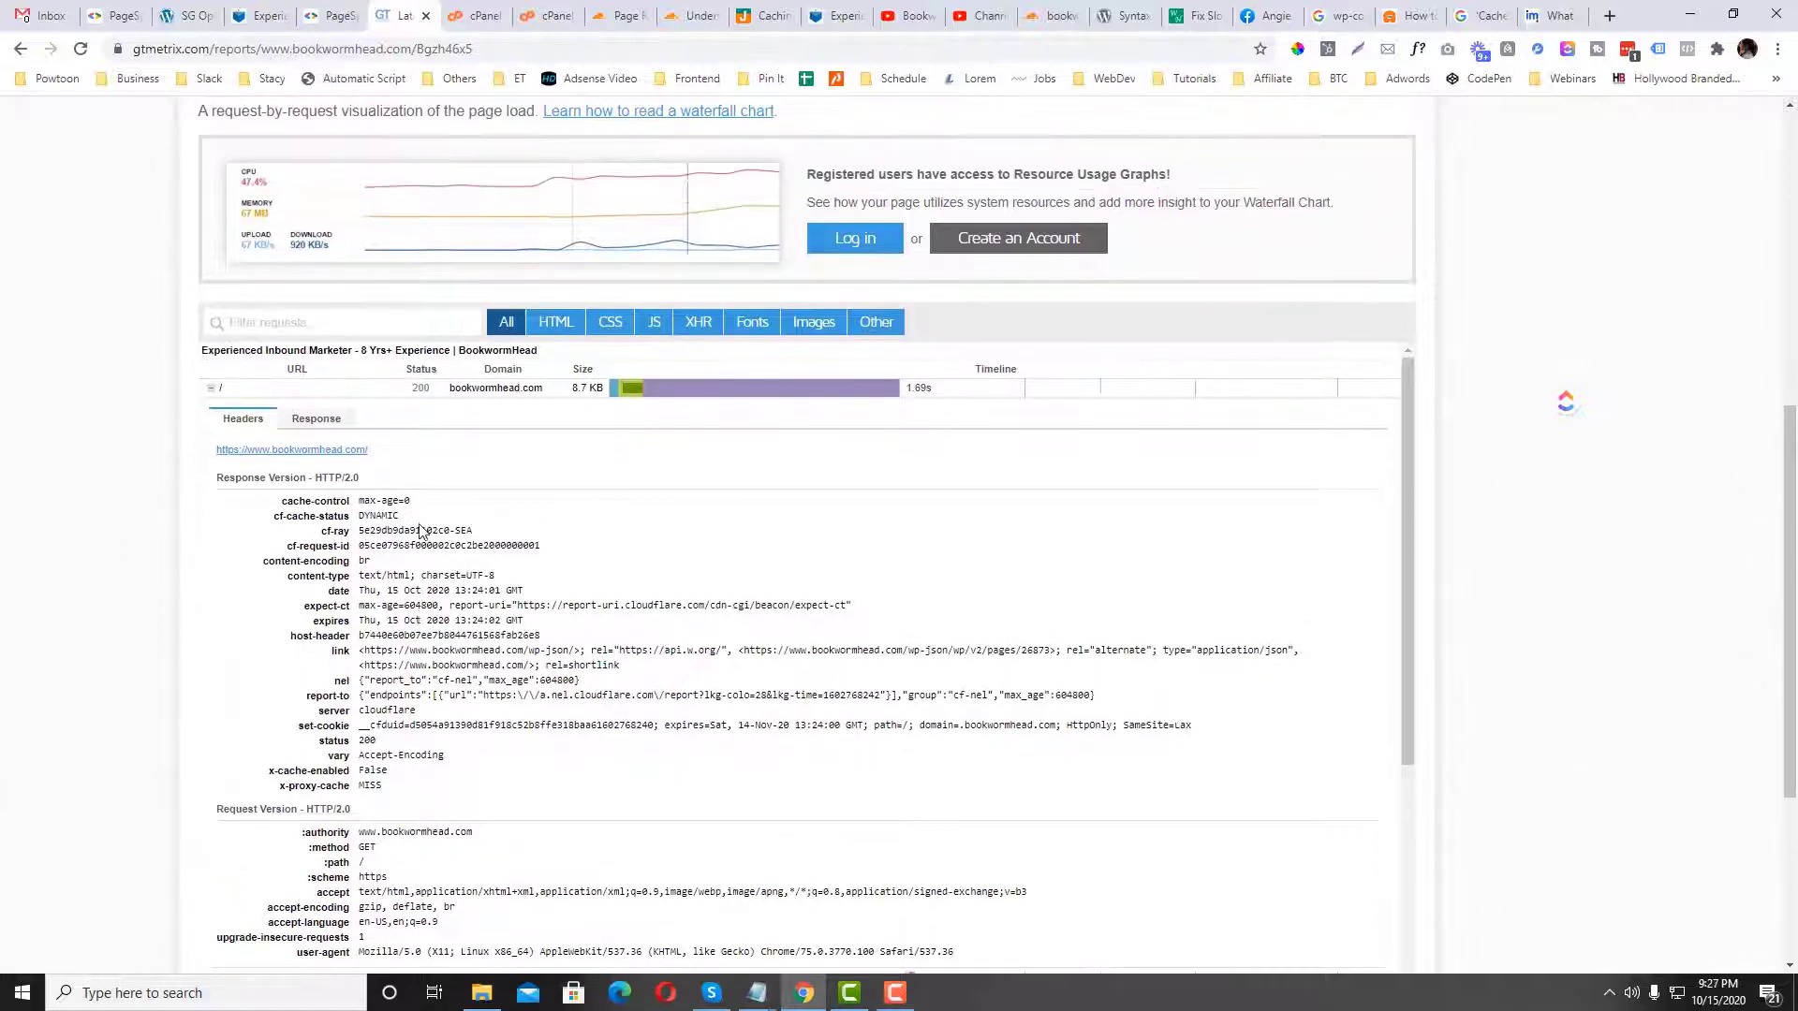
left_click(344, 390)
scroll(814, 569, "up", 2)
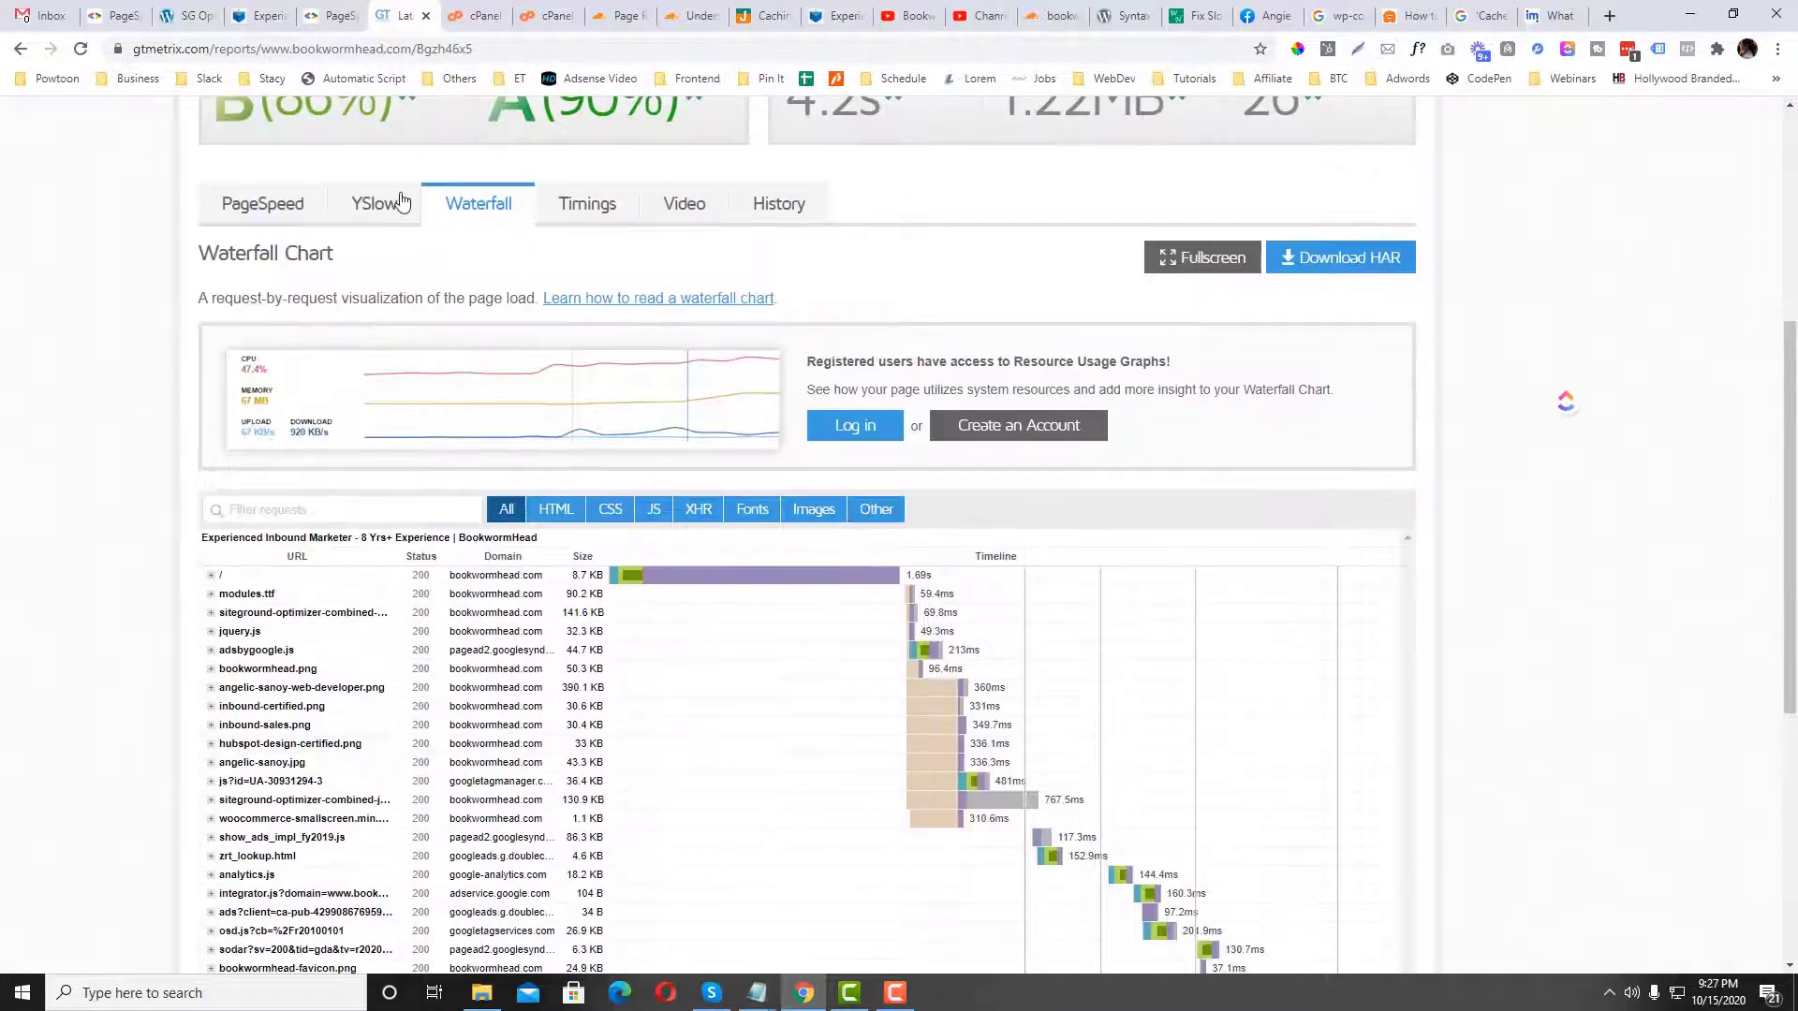
Step: Look over the site's .htaccess file in the cPanel file editor and close that editor
left_click(545, 15)
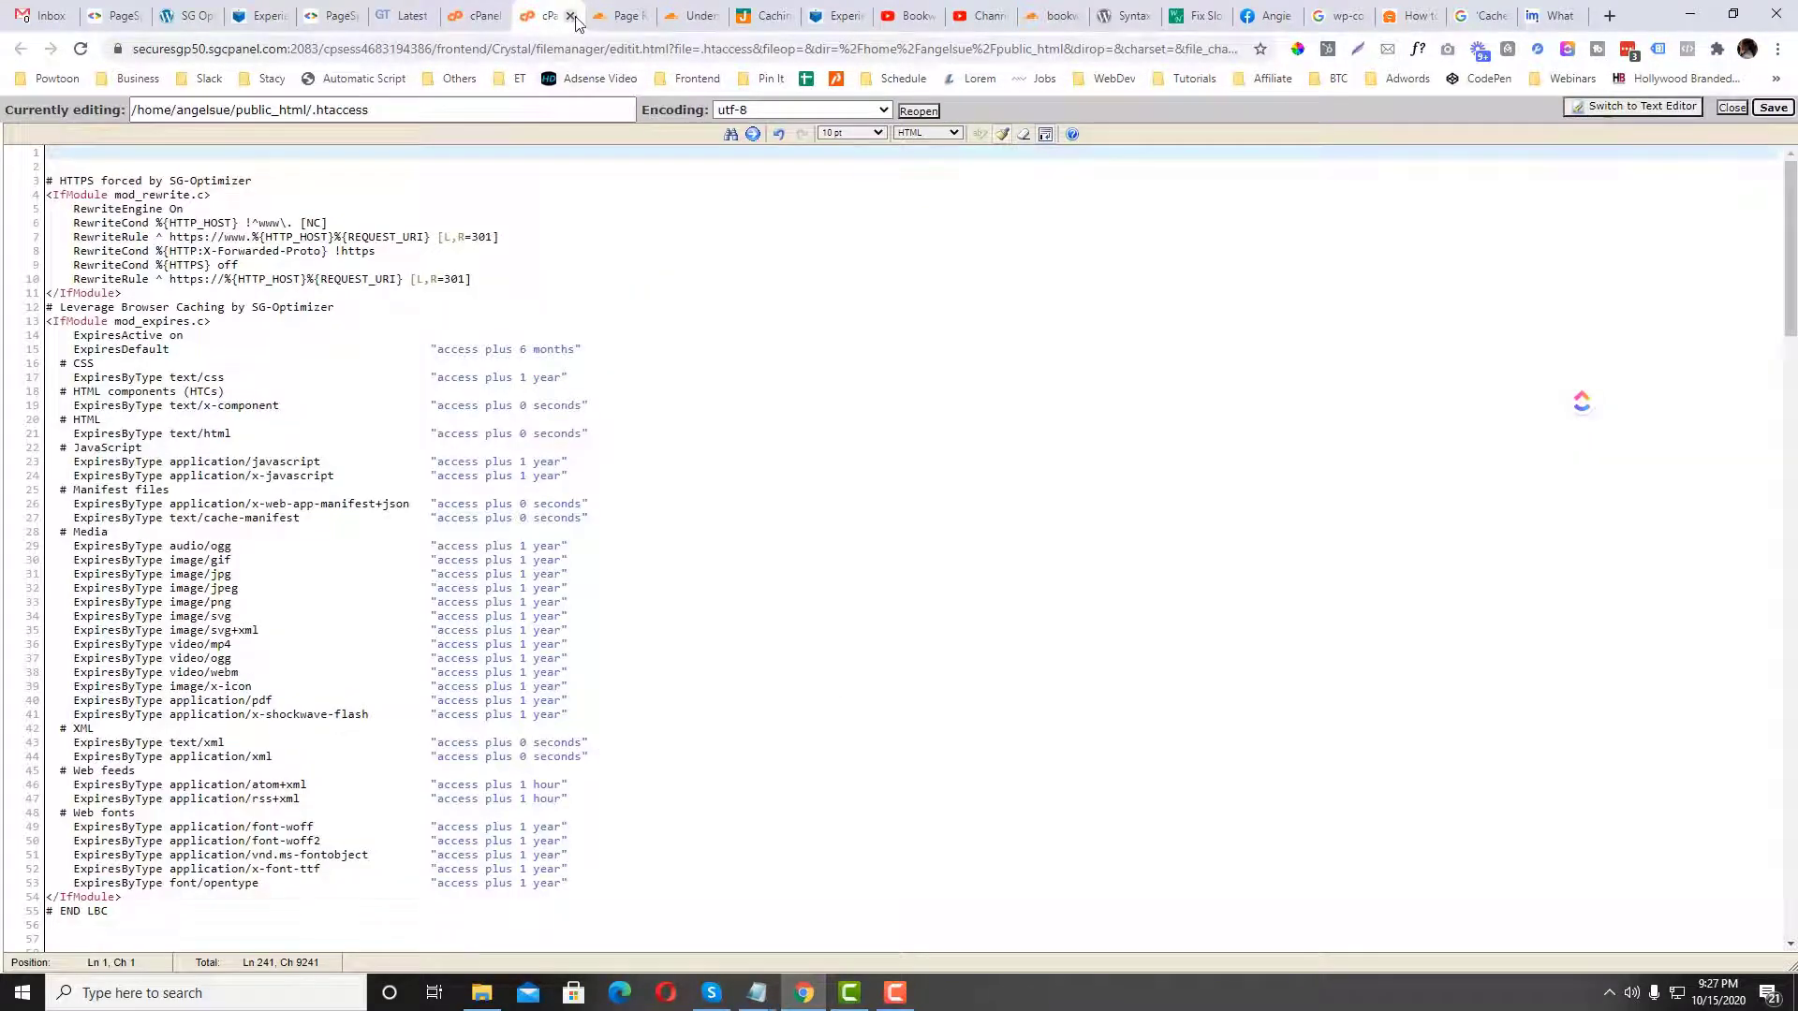
left_click(123, 209)
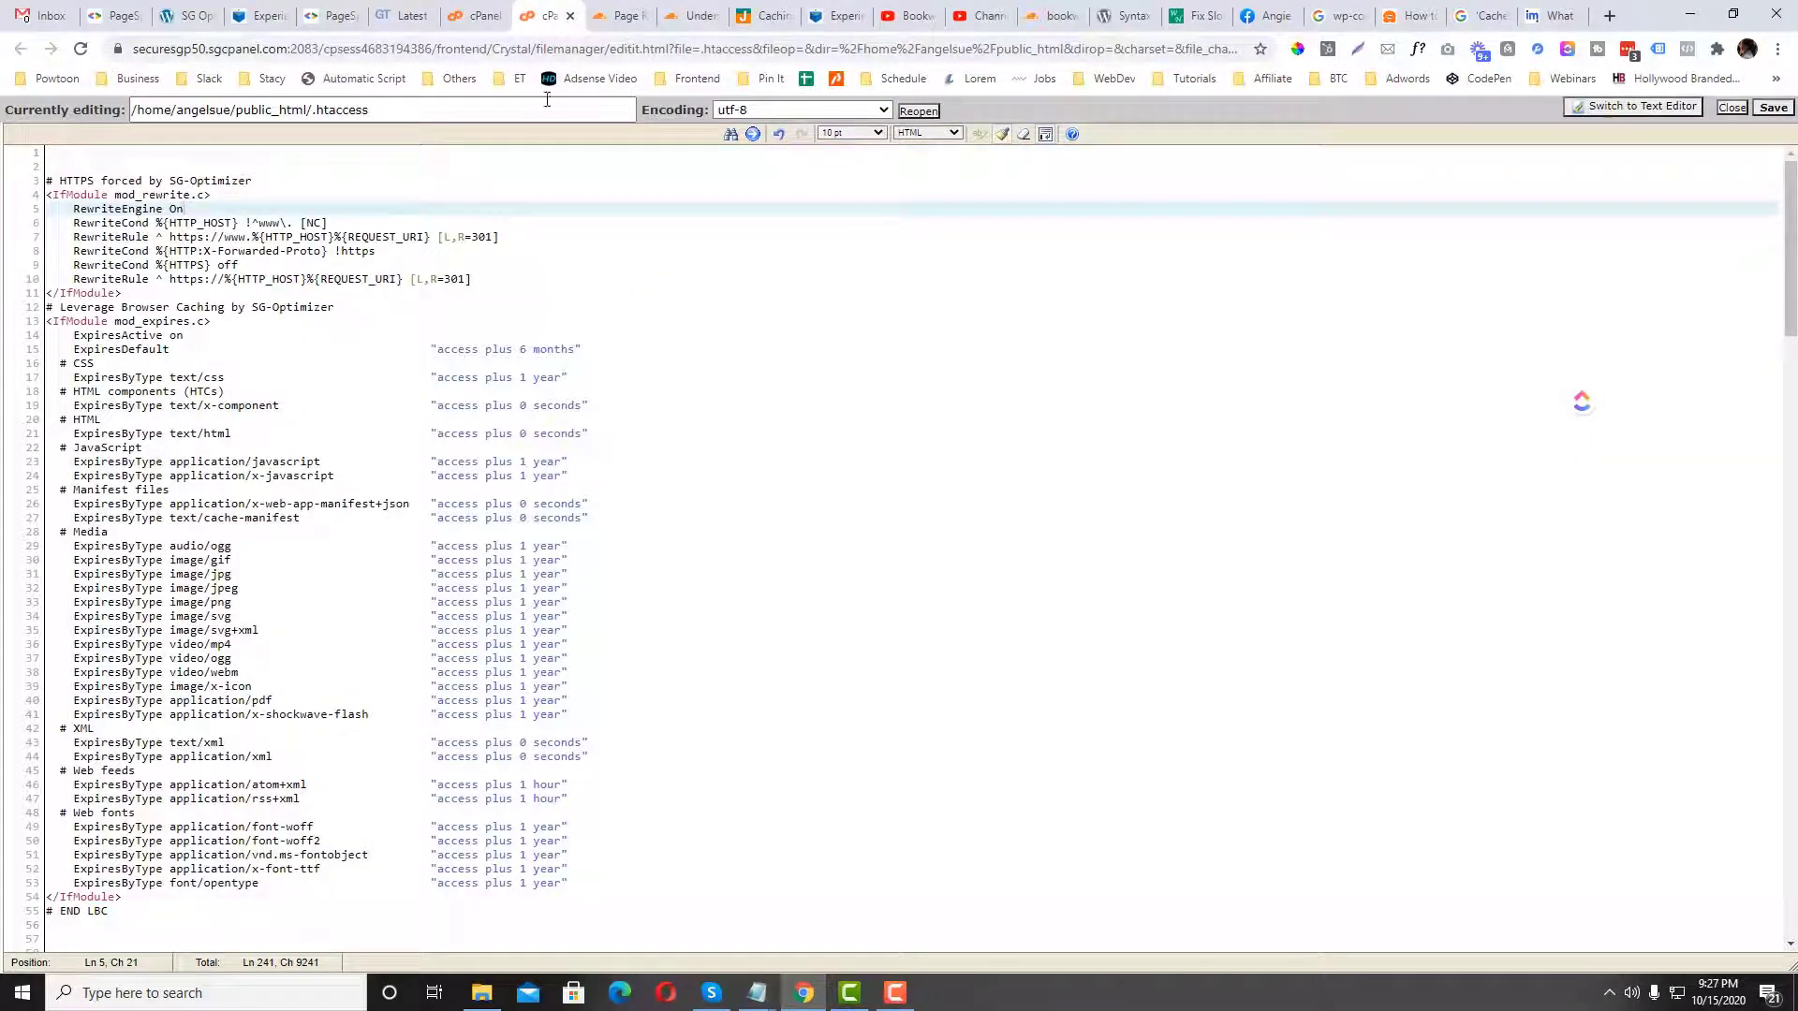
left_click(569, 15)
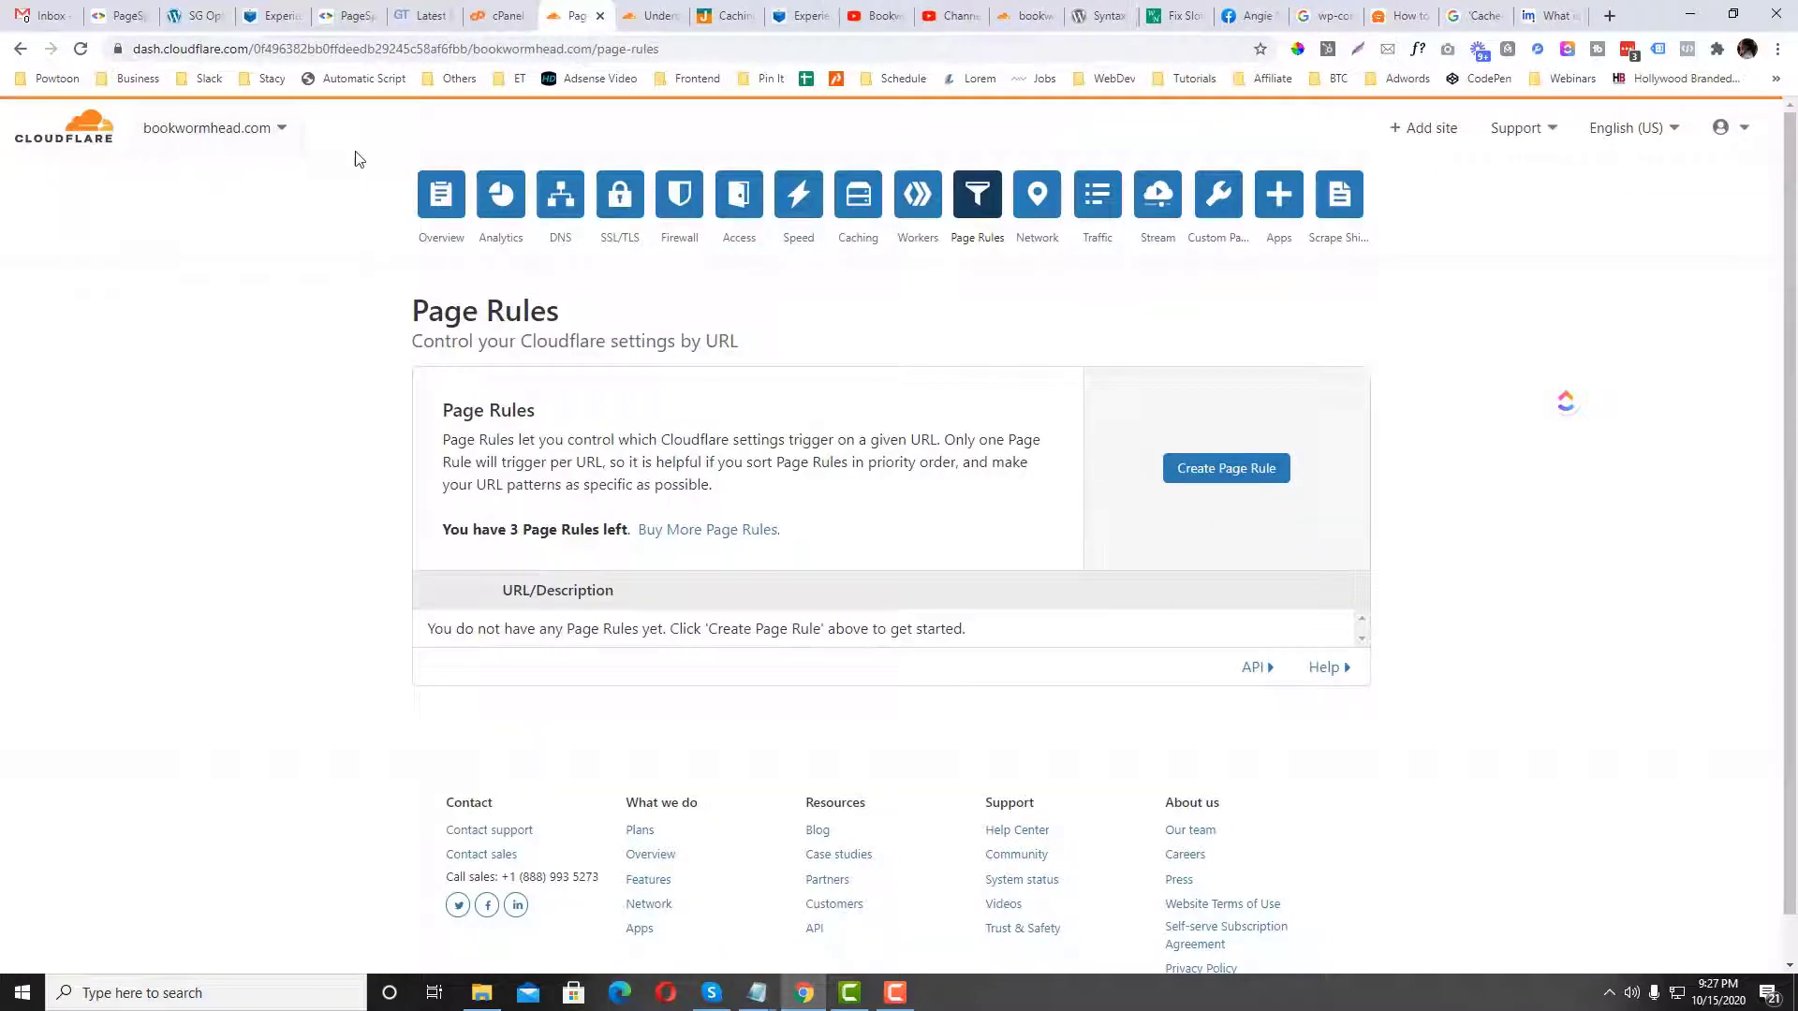
Step: Open the Page Rules settings for bookwormhead.com in the Cloudflare dashboard
left_click(172, 136)
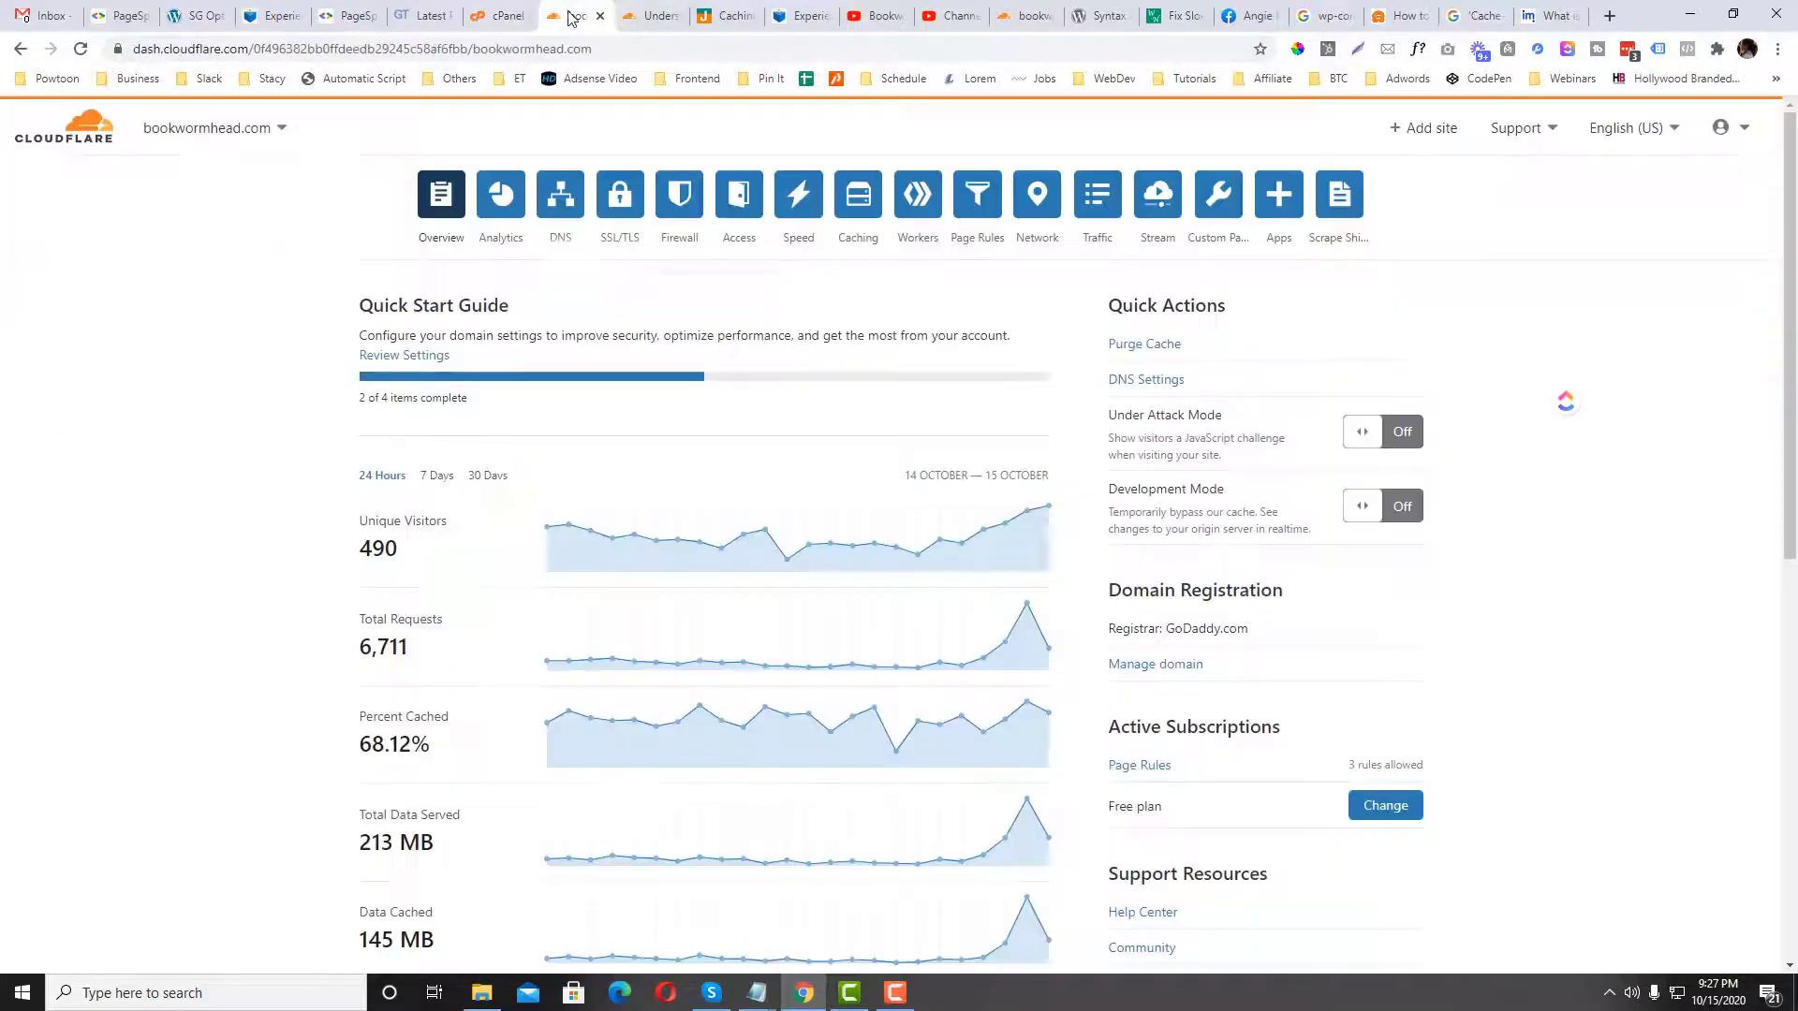
left_click_drag(645, 13, 567, 14)
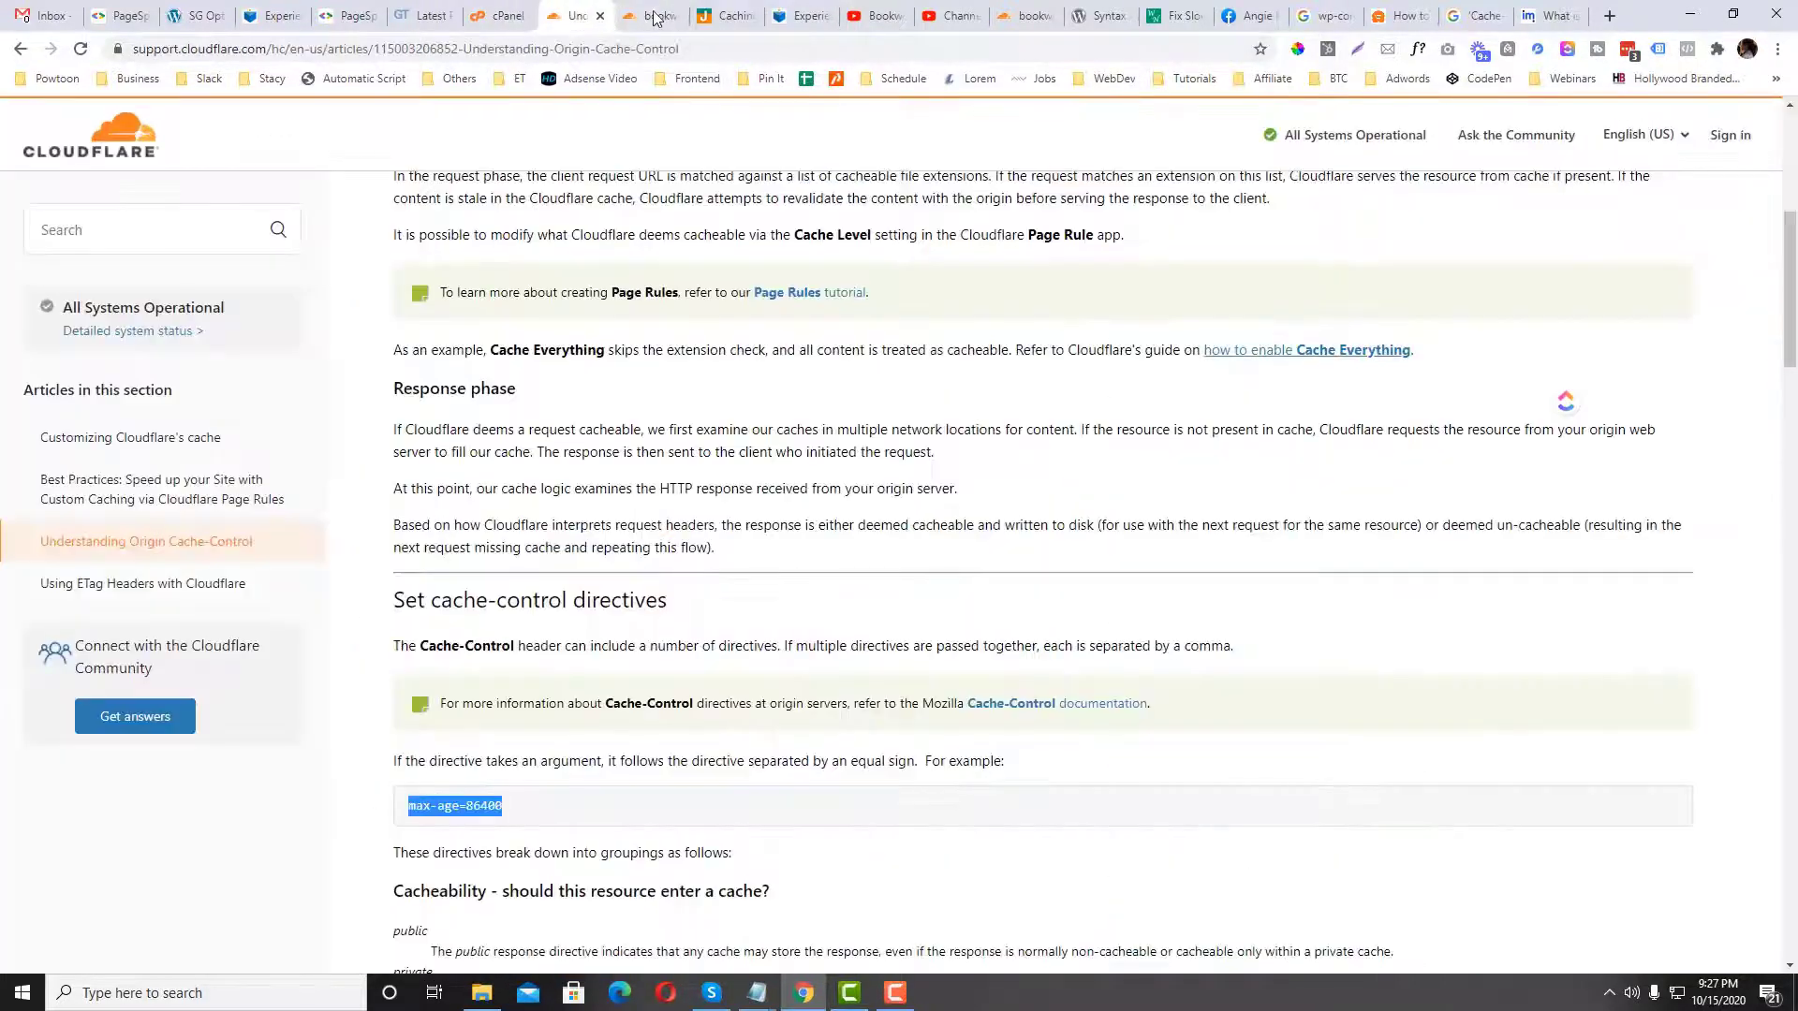
left_click(653, 13)
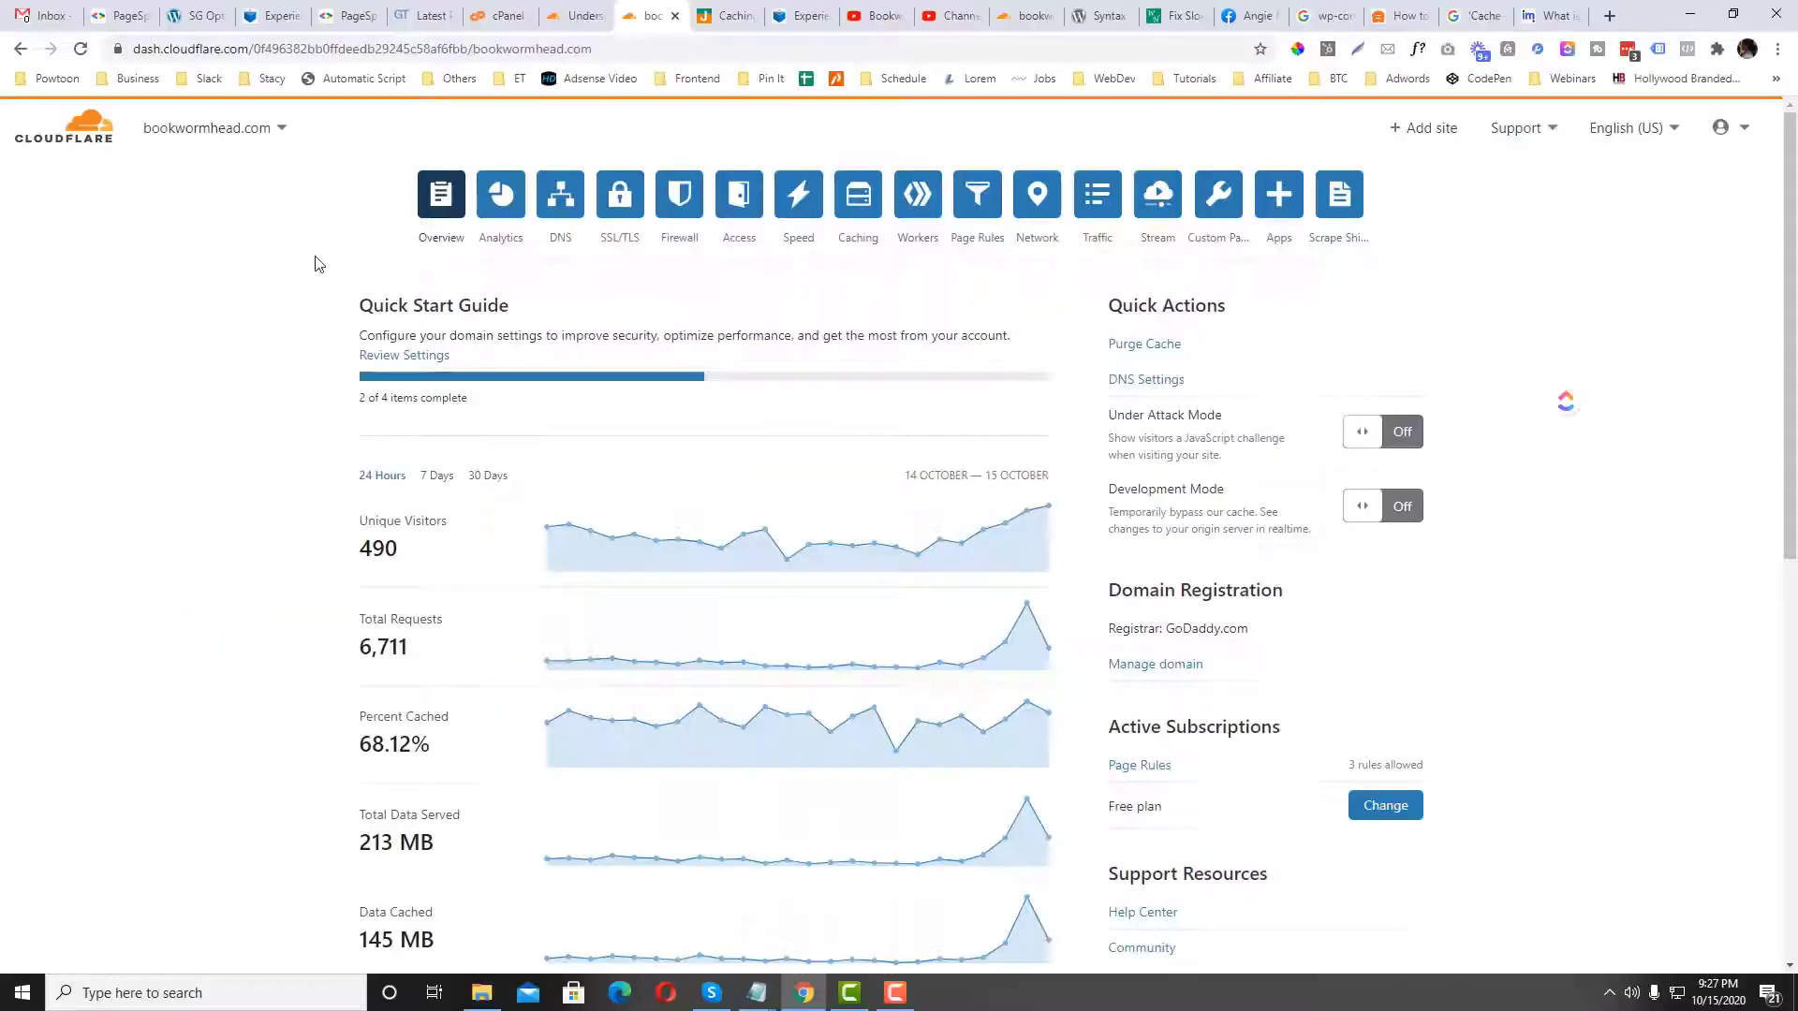
left_click(942, 210)
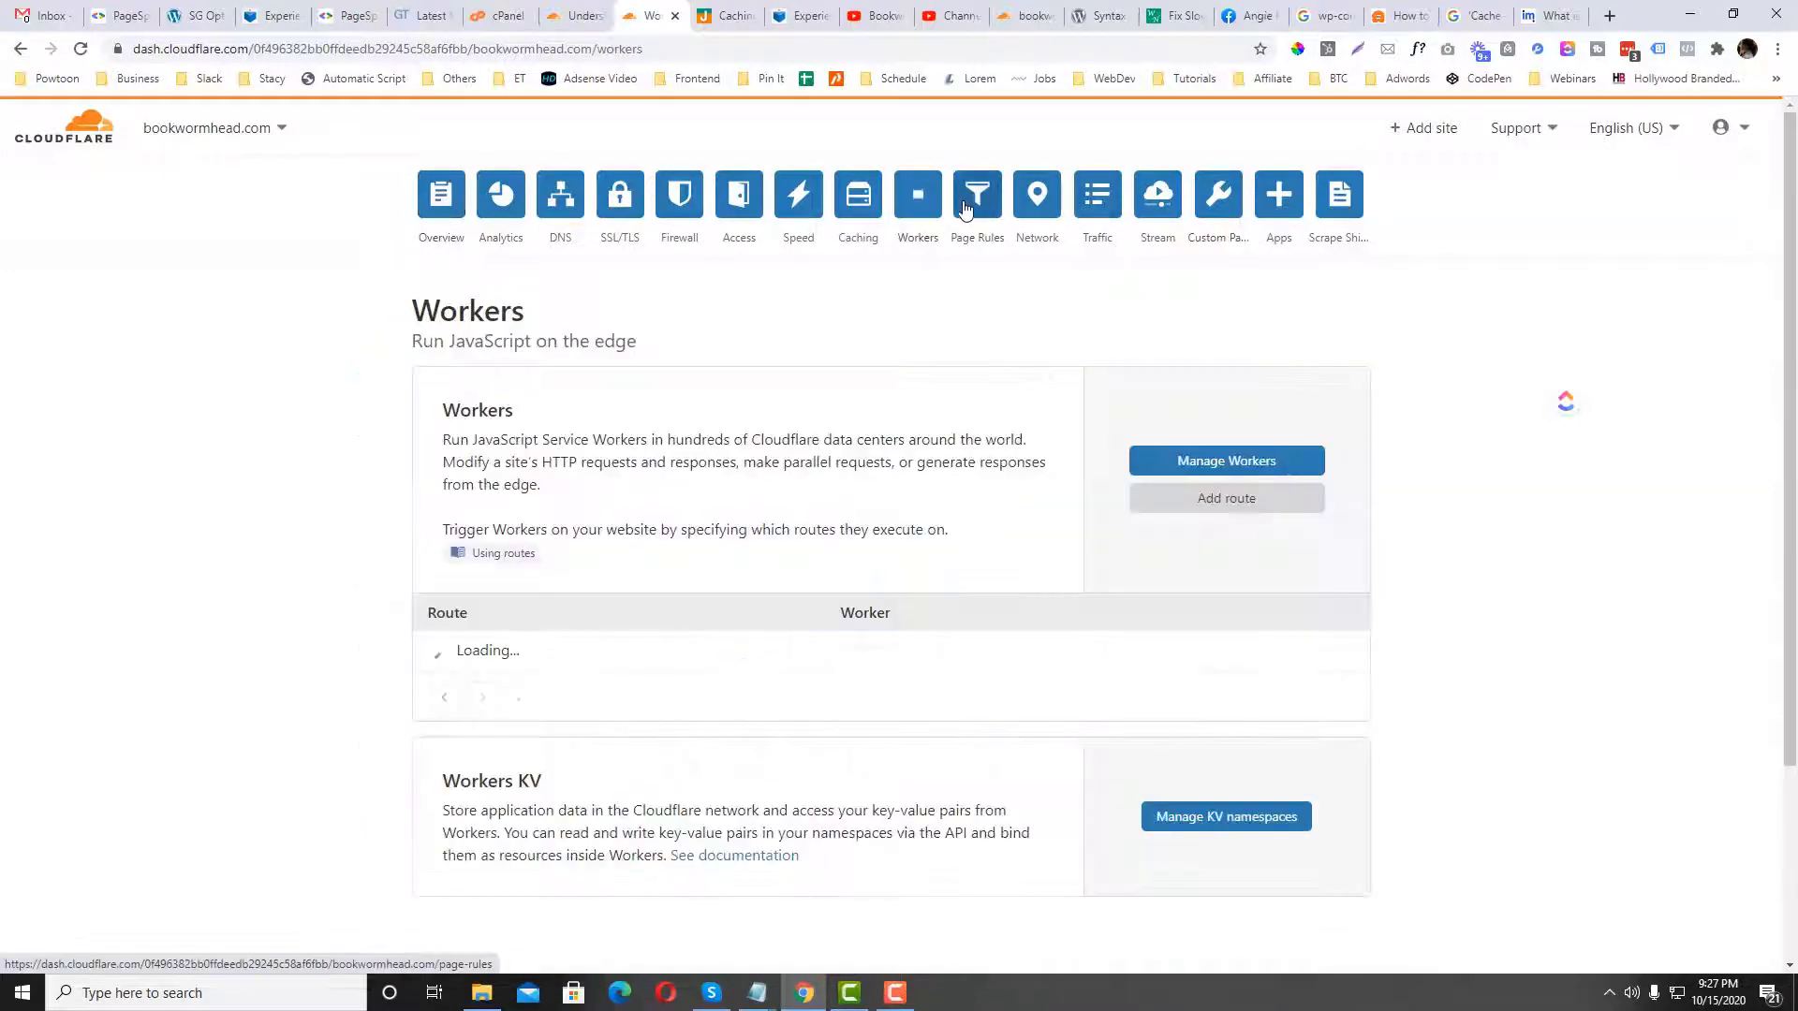
left_click(978, 197)
Step: Rearrange the browser tabs so cPanel comes before the GTmetrix report and Cloudflare Page Rules directly follows the report
left_click(581, 19)
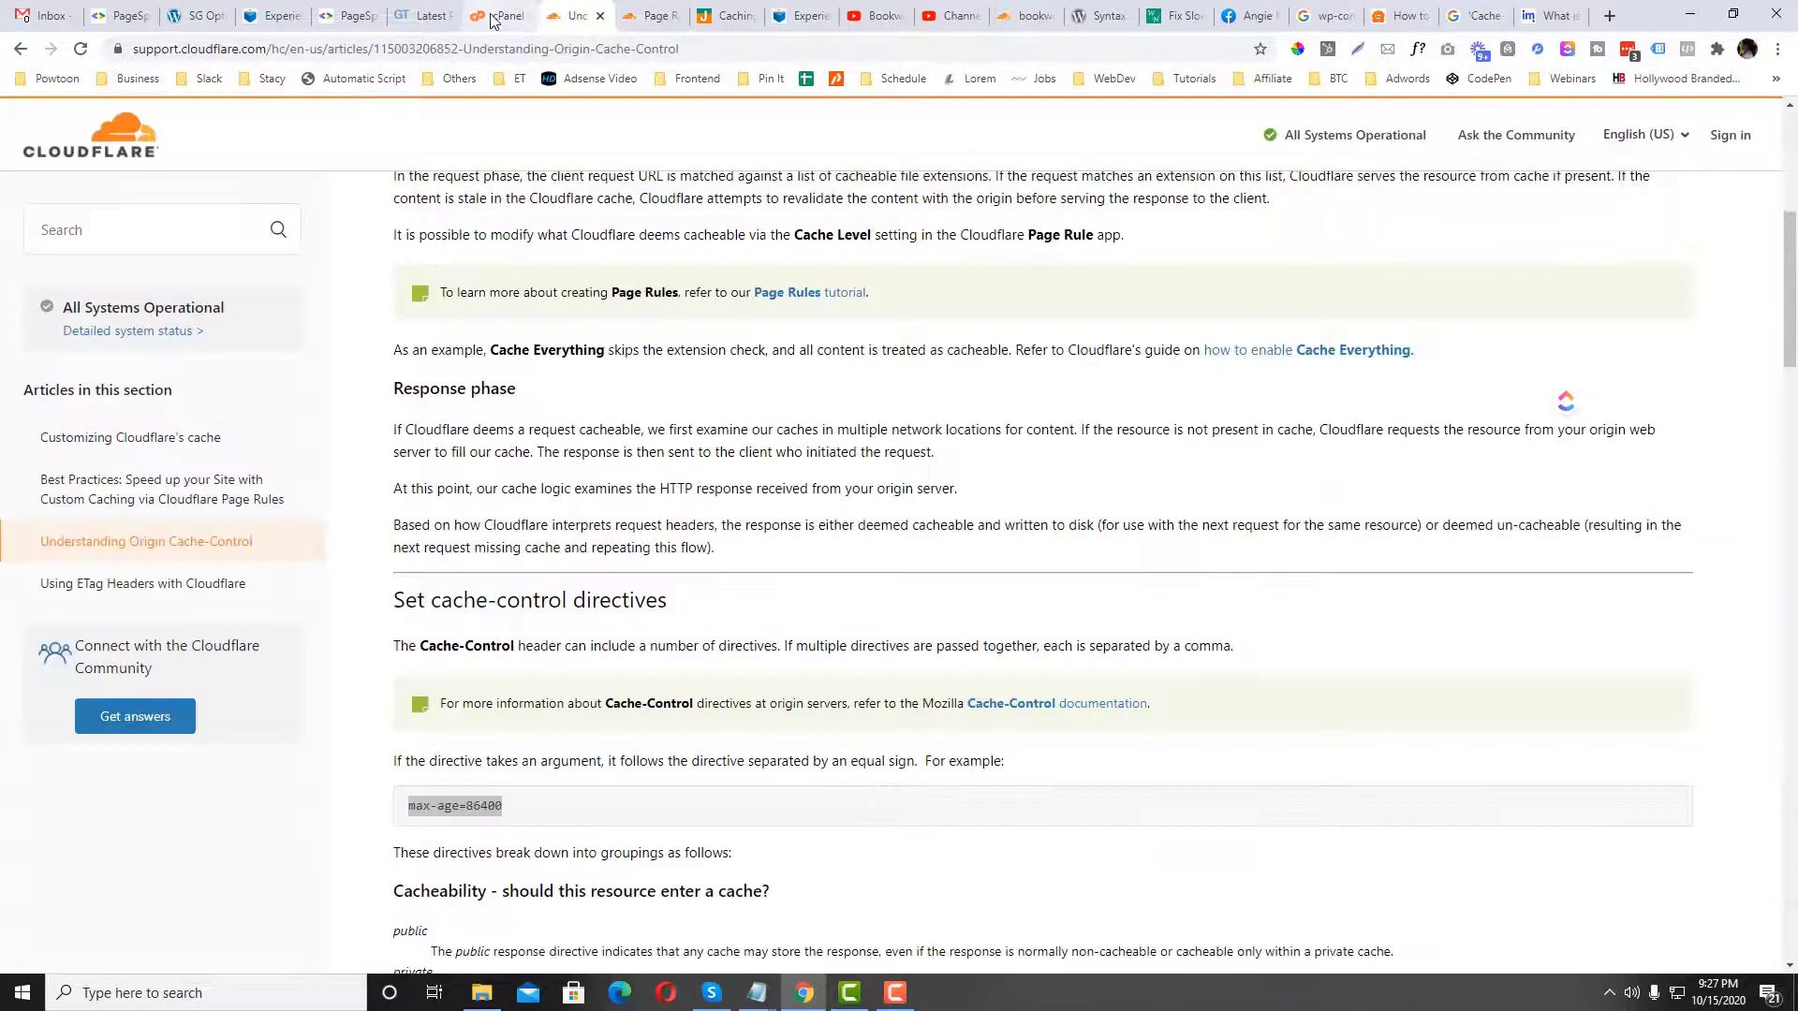
left_click(506, 17)
left_click_drag(429, 17, 532, 20)
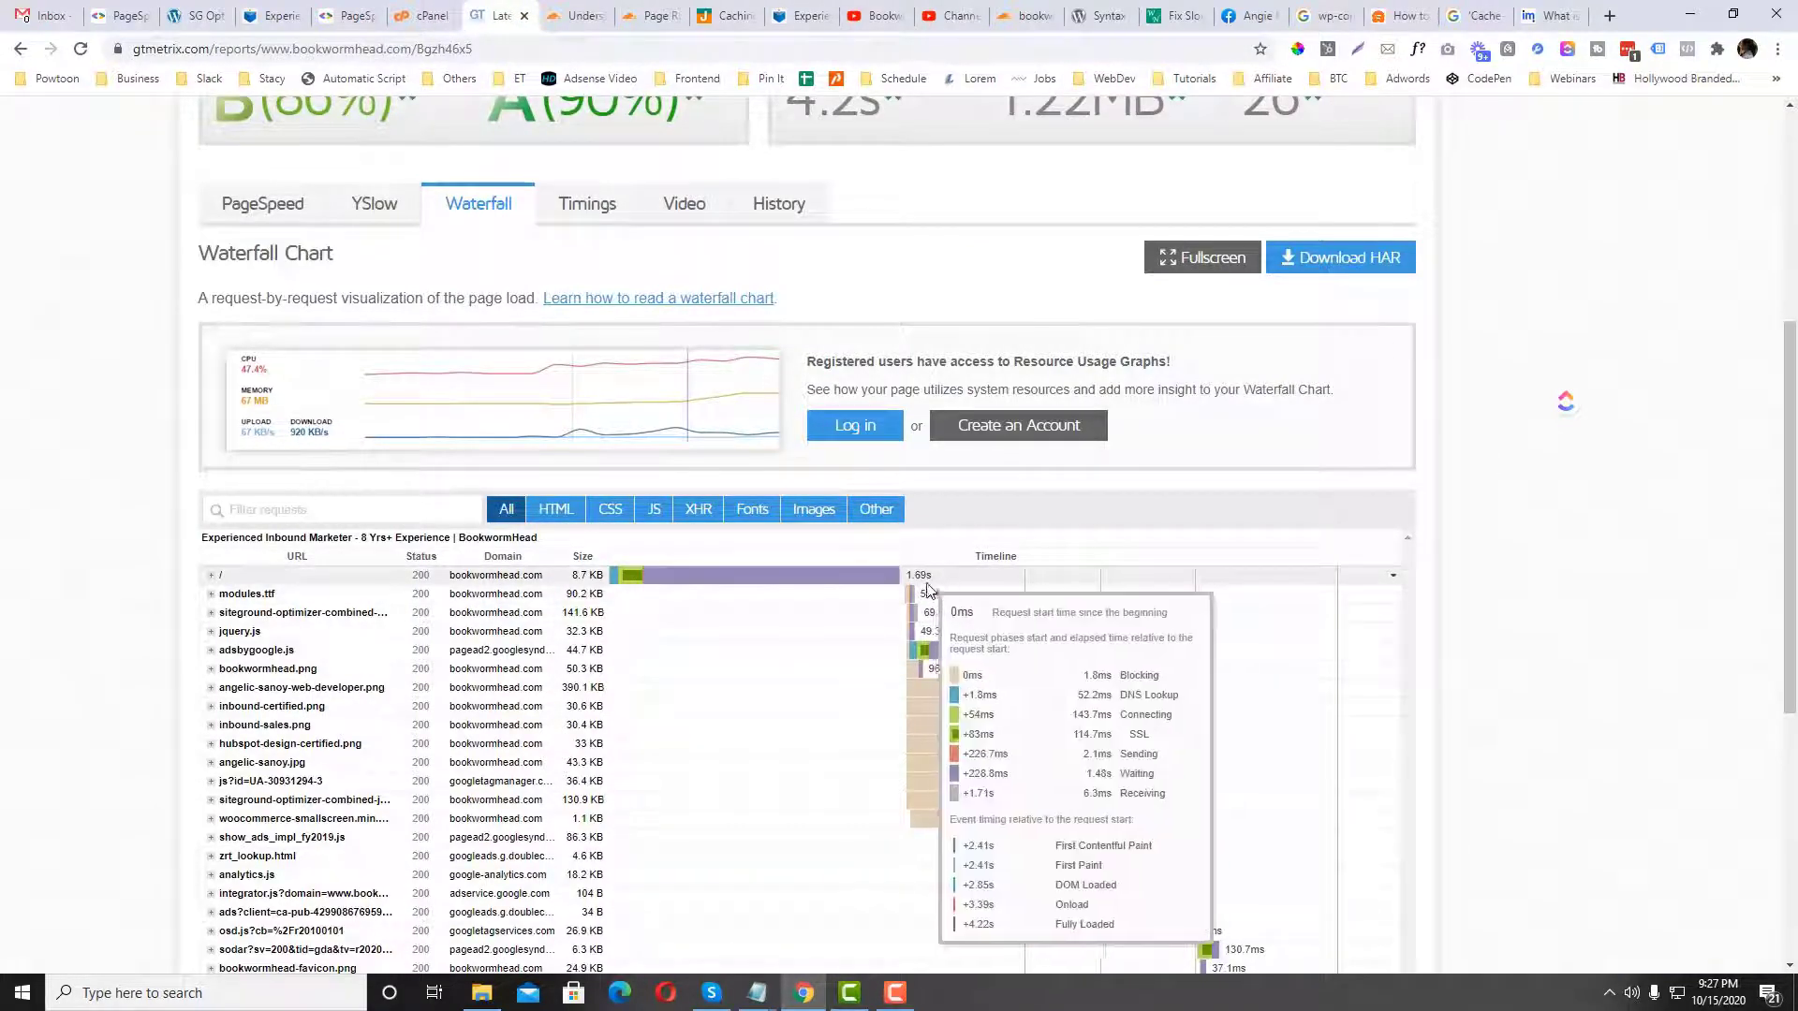
left_click(576, 16)
left_click_drag(633, 13, 559, 15)
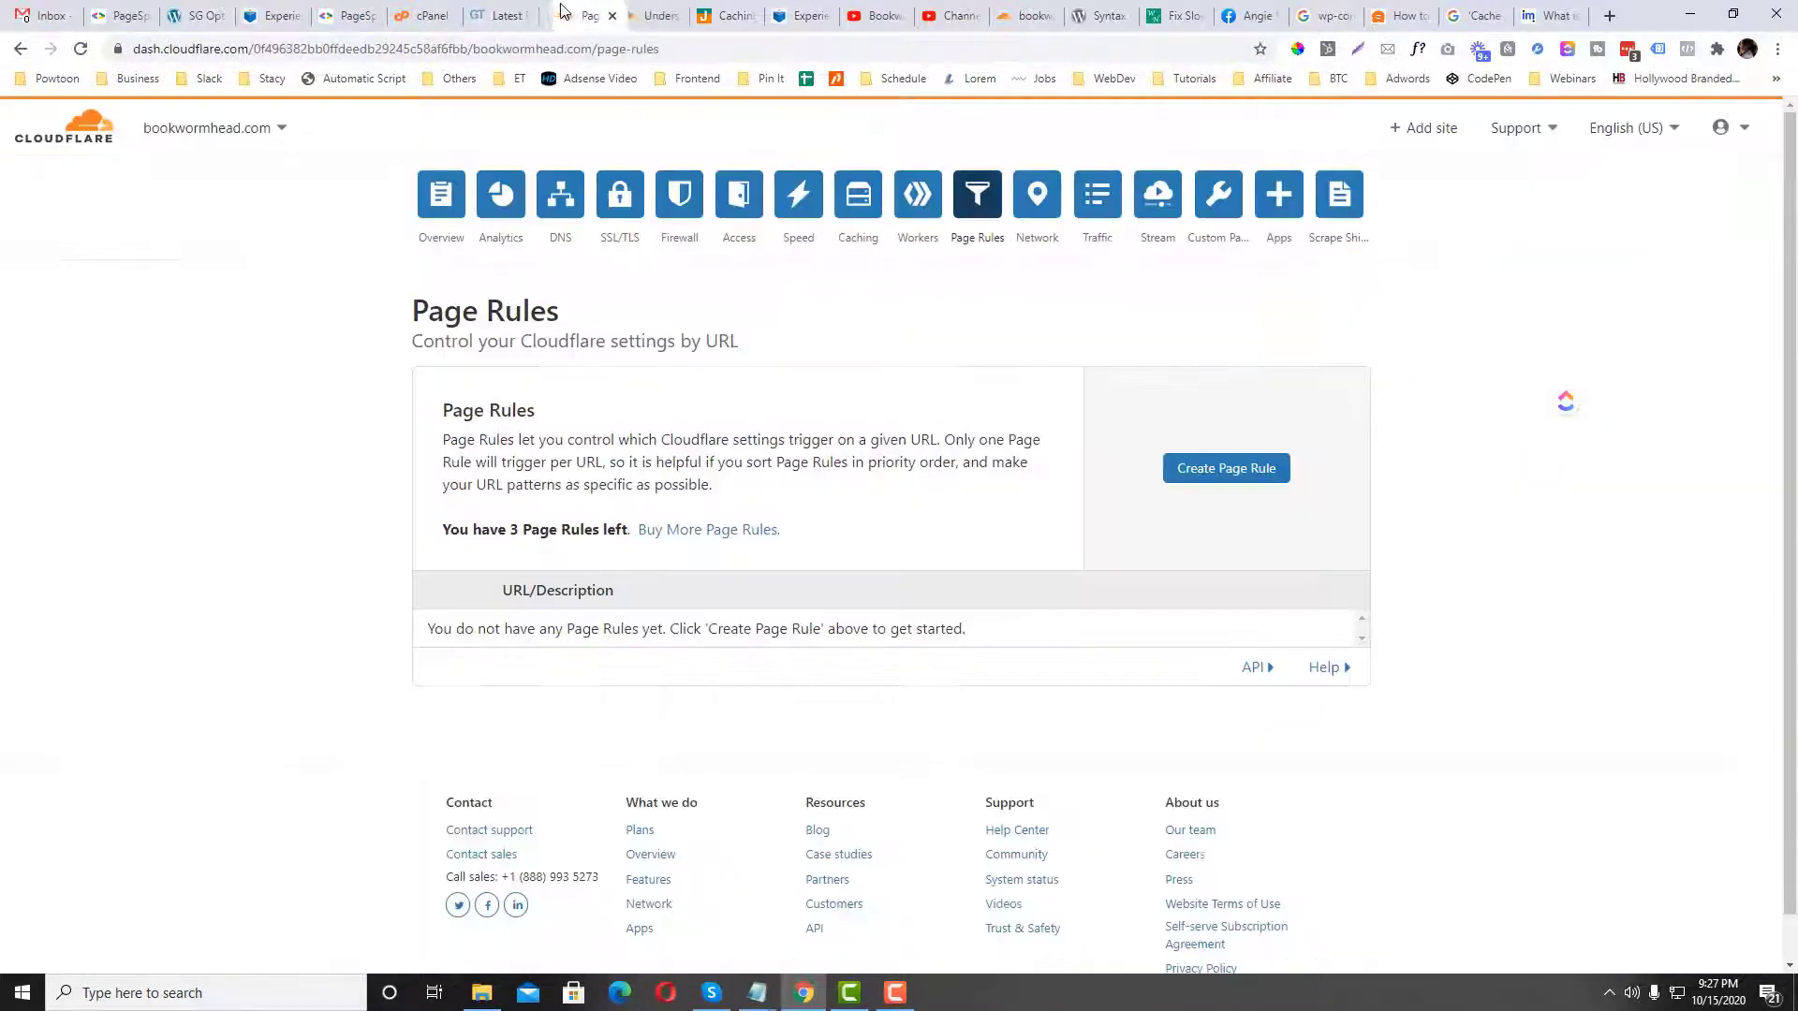
left_click(1201, 470)
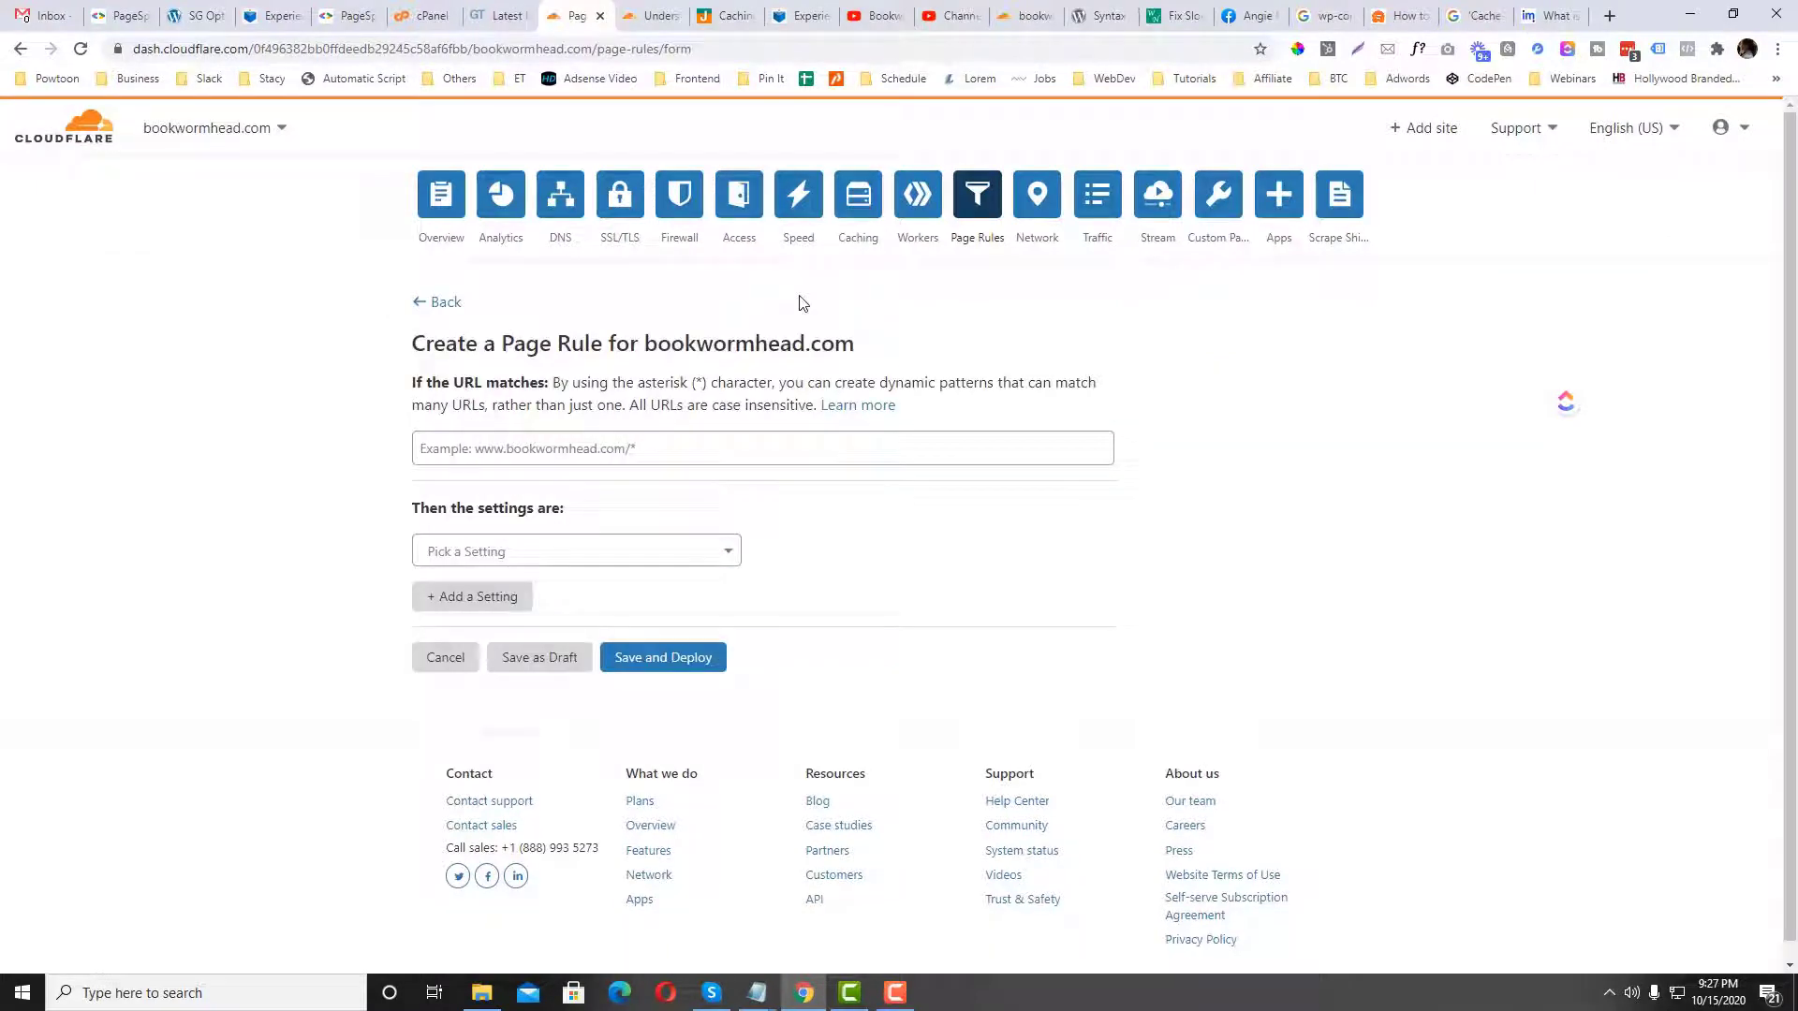
left_click(570, 452)
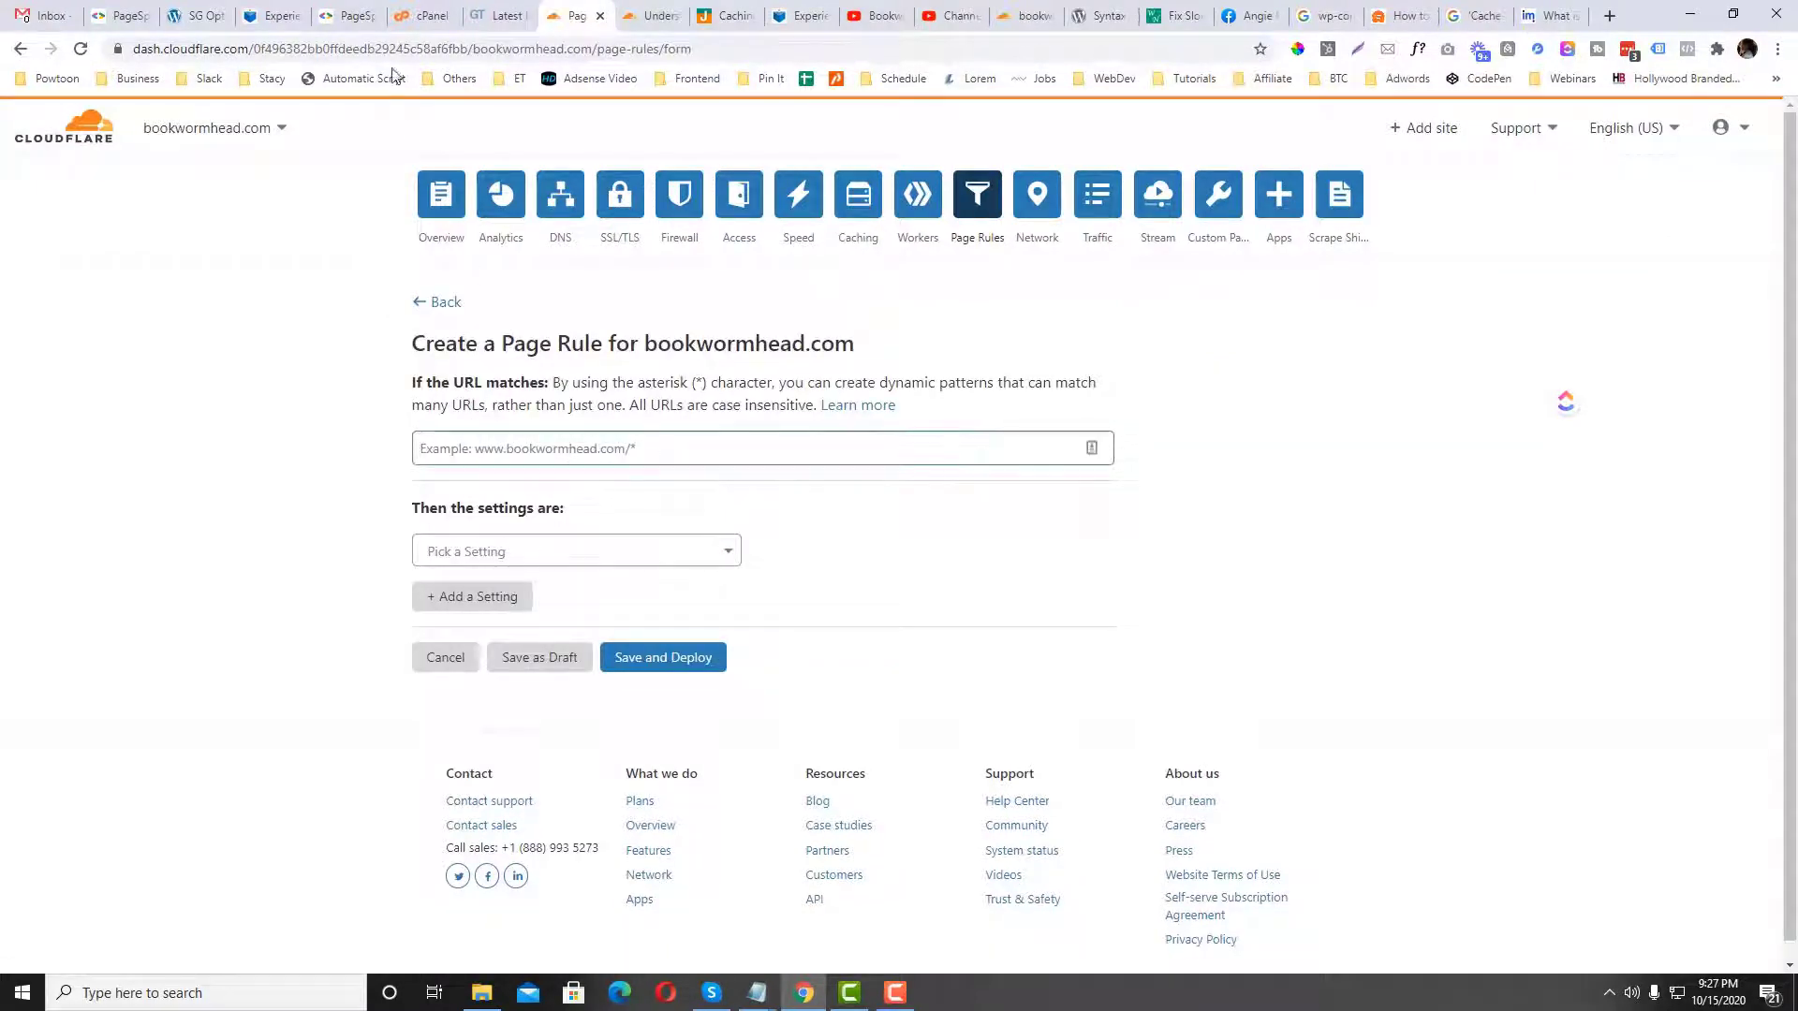
left_click(273, 16)
left_click(246, 47)
key("ctrl+c")
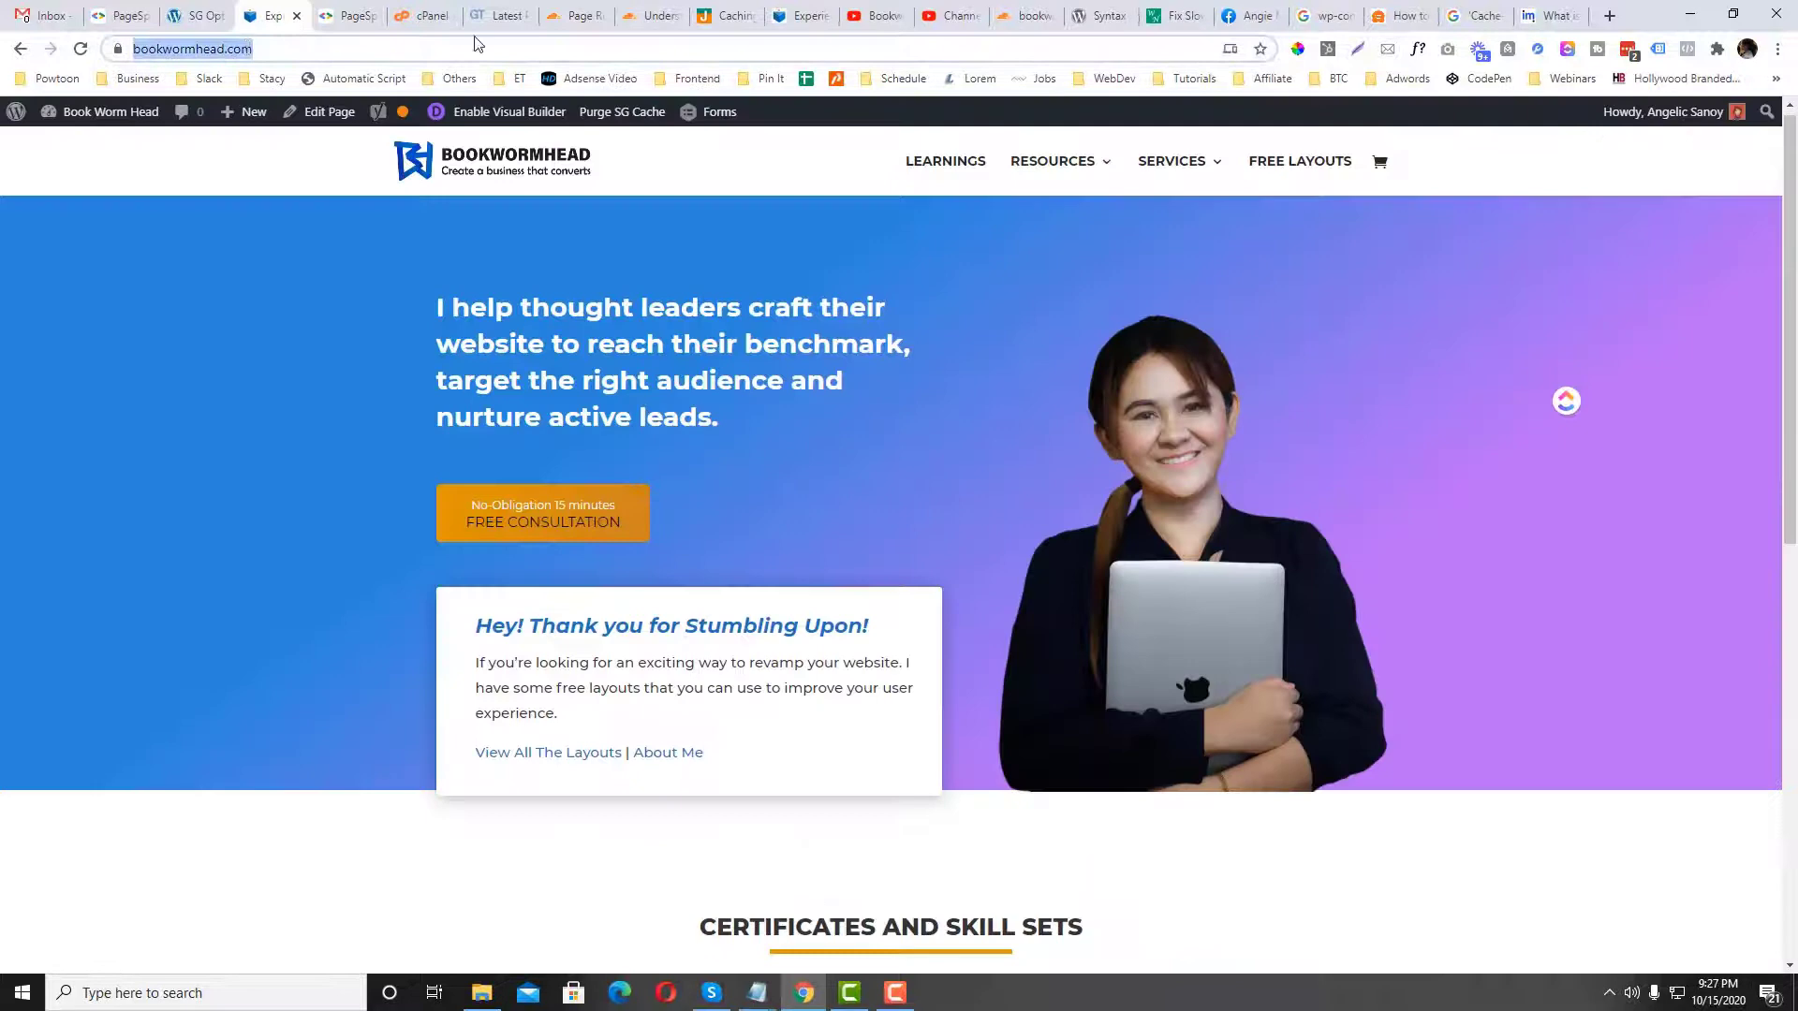
left_click(567, 18)
key("ctrl+v")
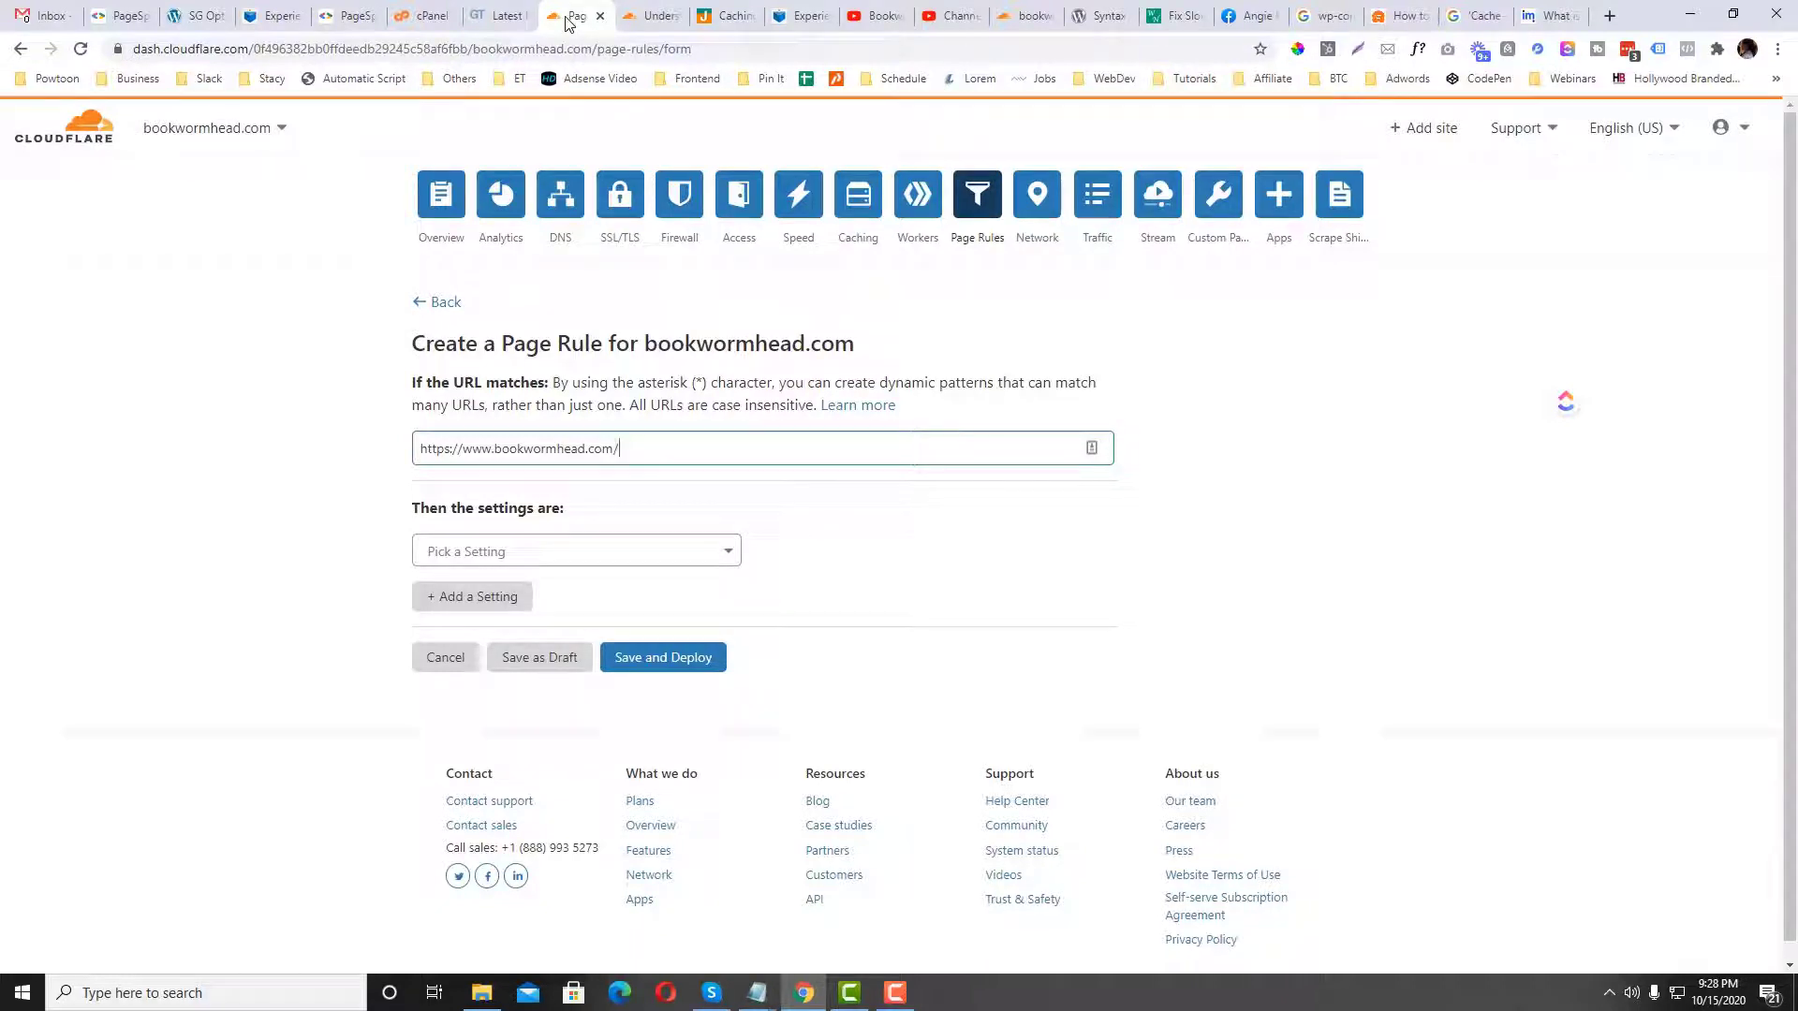
Step: Examine the response and request headers of the homepage request in the GTmetrix waterfall chart
left_click(549, 552)
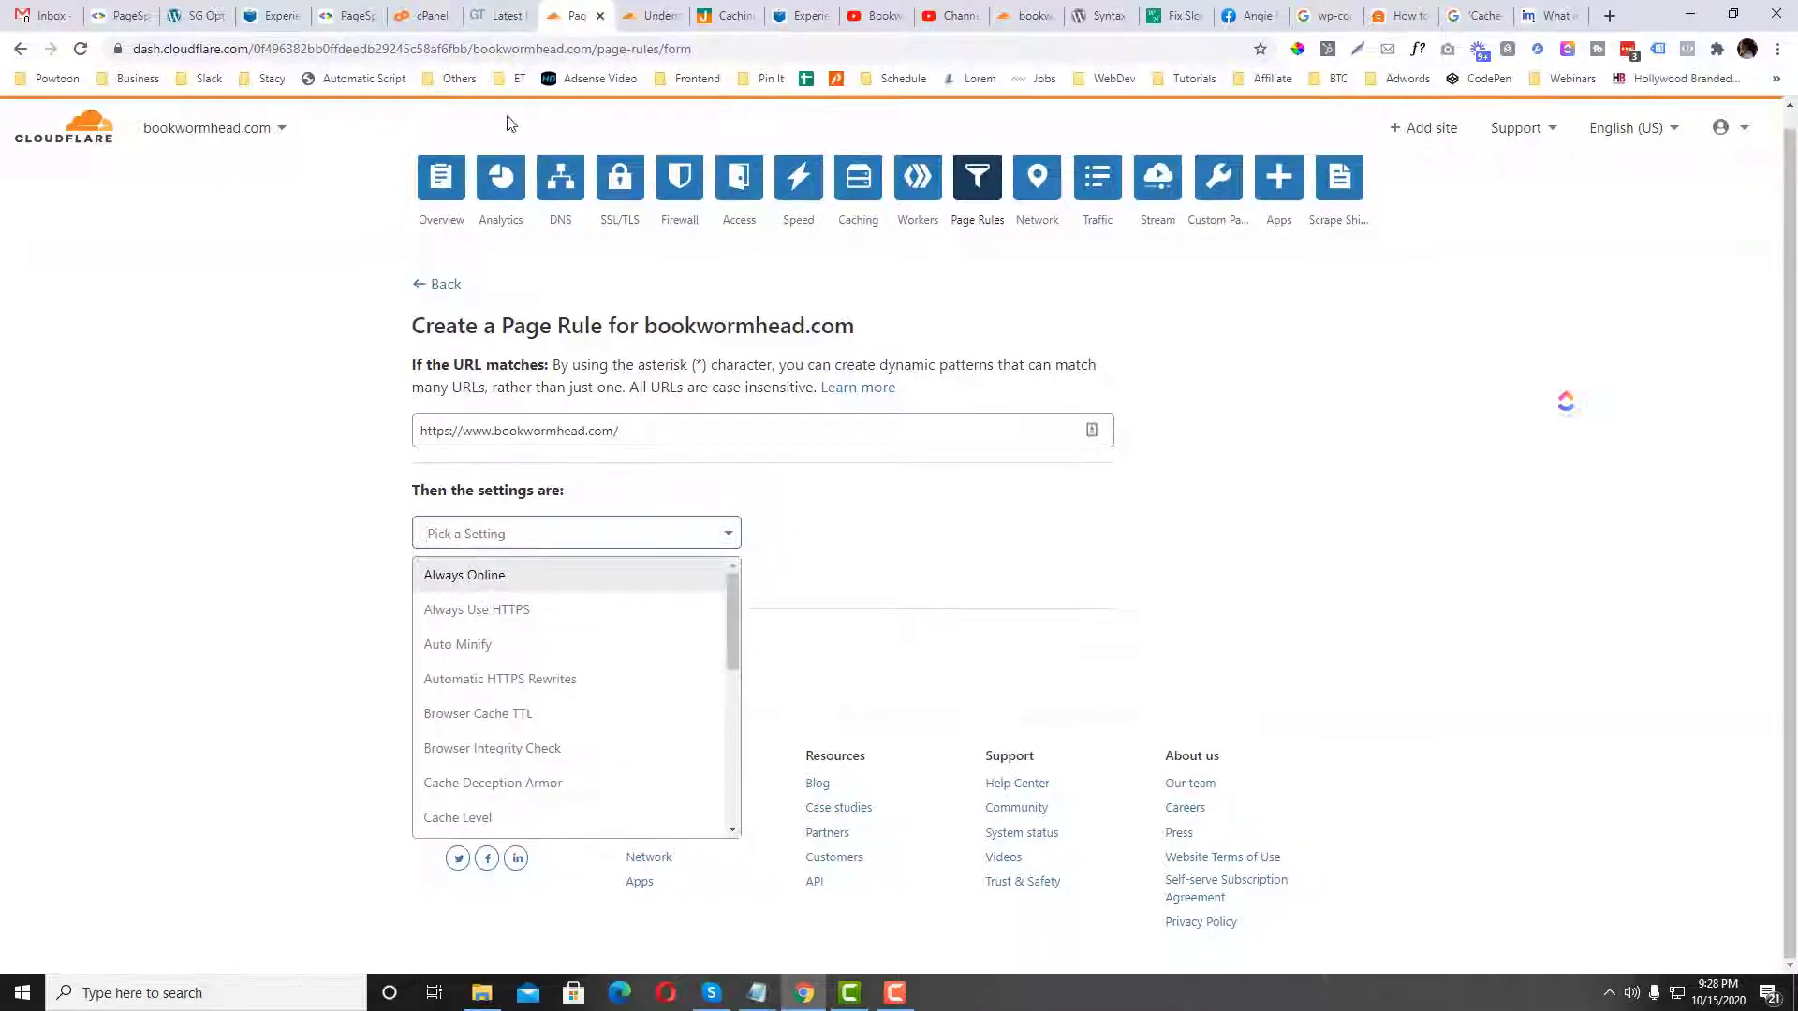
left_click(497, 16)
scroll(394, 609, "up", 1)
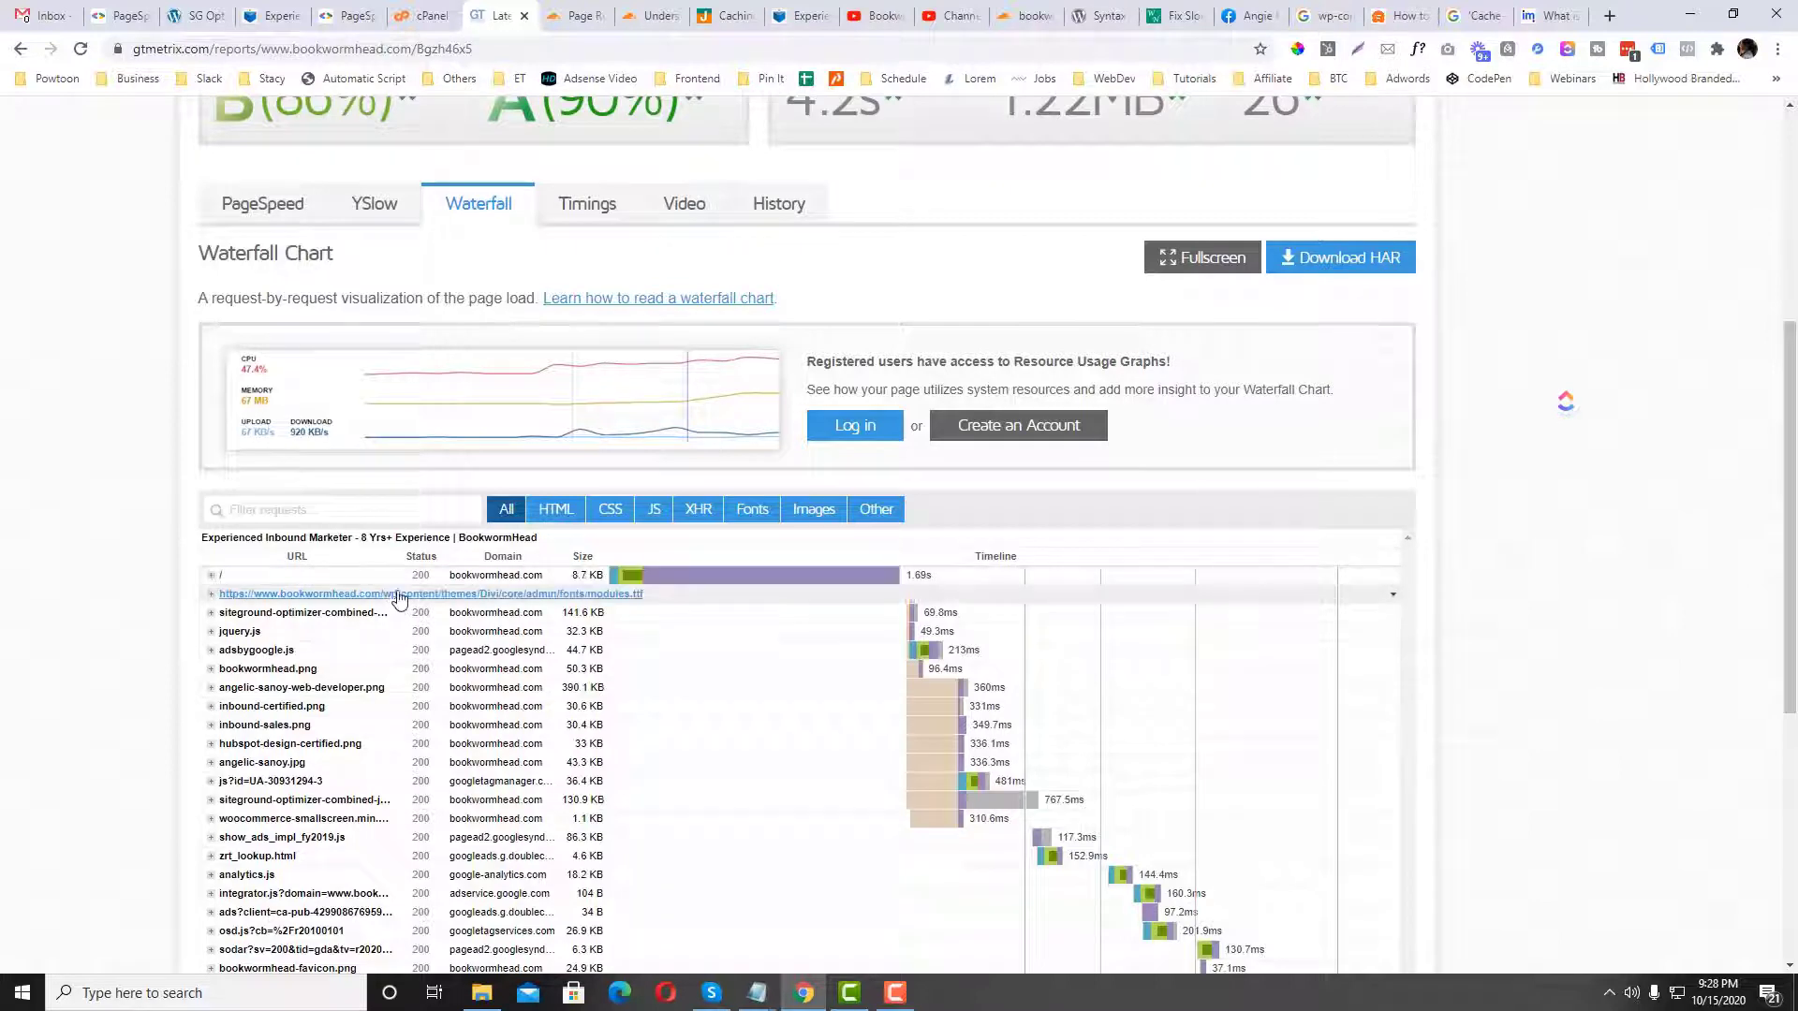
left_click(403, 582)
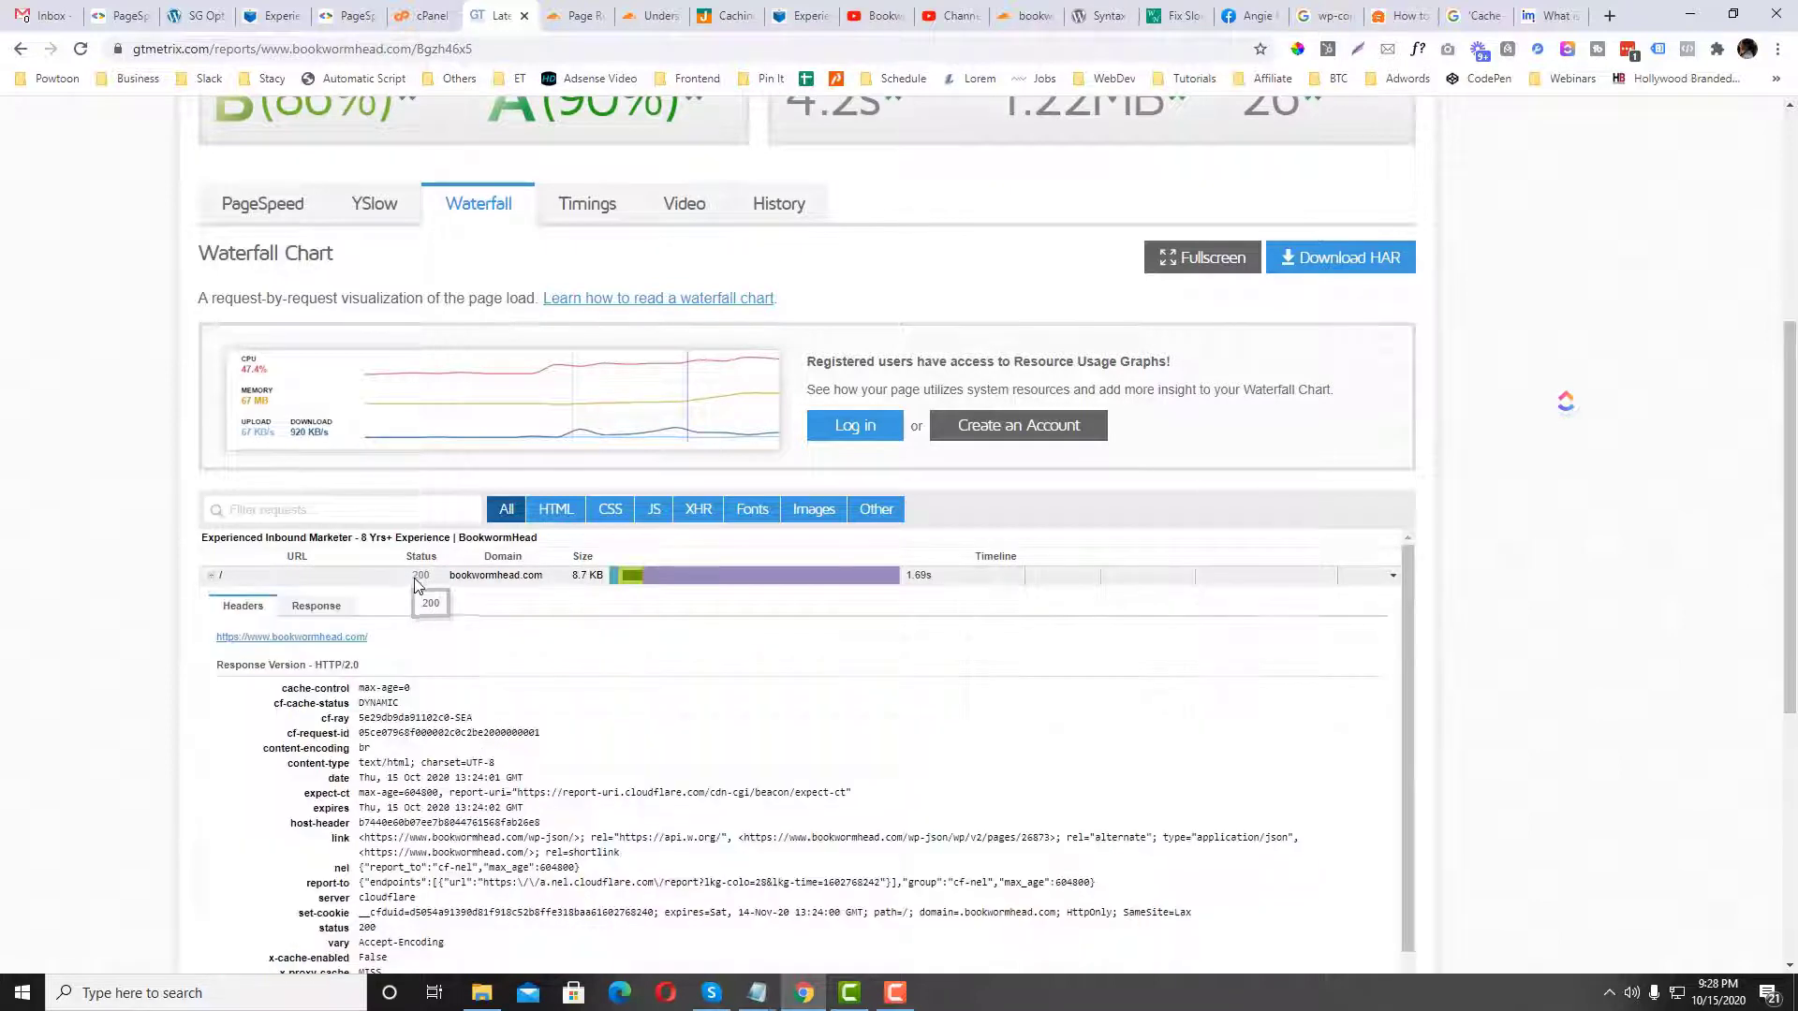
scroll(558, 618, "down", 3)
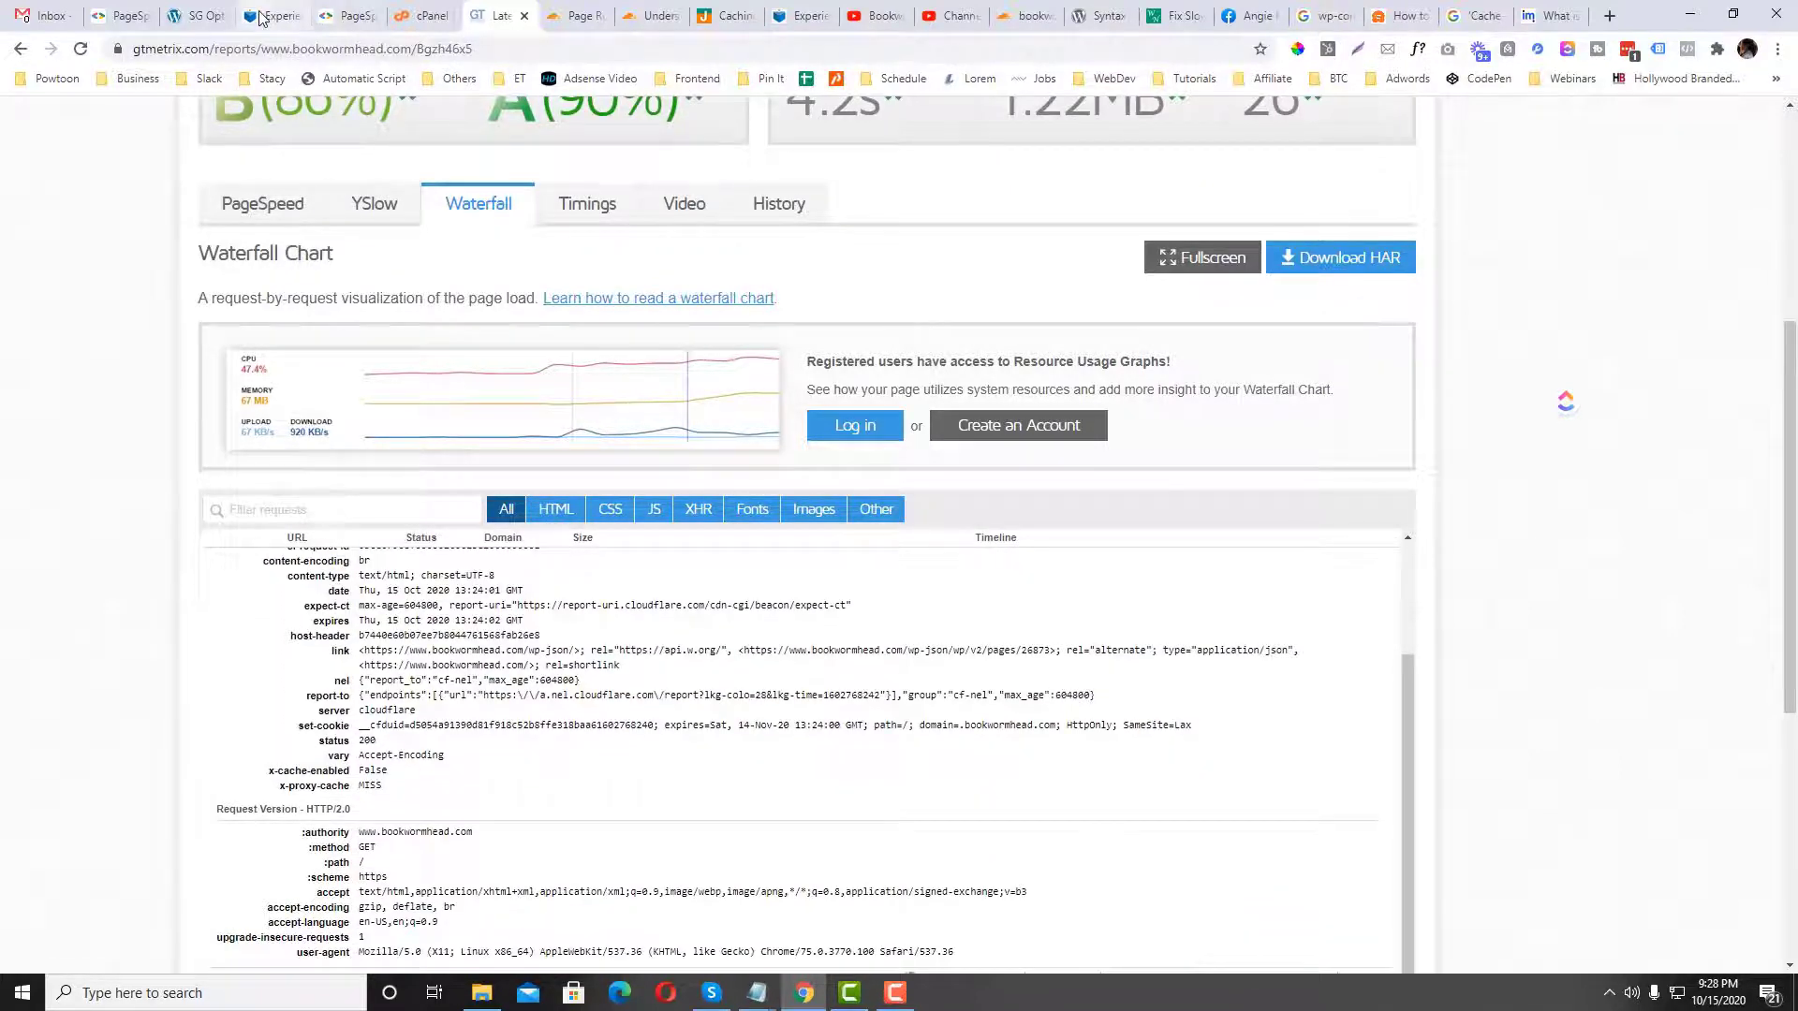
Step: Place the live homepage's browser tab right after cPanel and record a page reload in the DevTools network monitor
left_click_drag(271, 15, 421, 15)
right_click(314, 427)
left_click(430, 728)
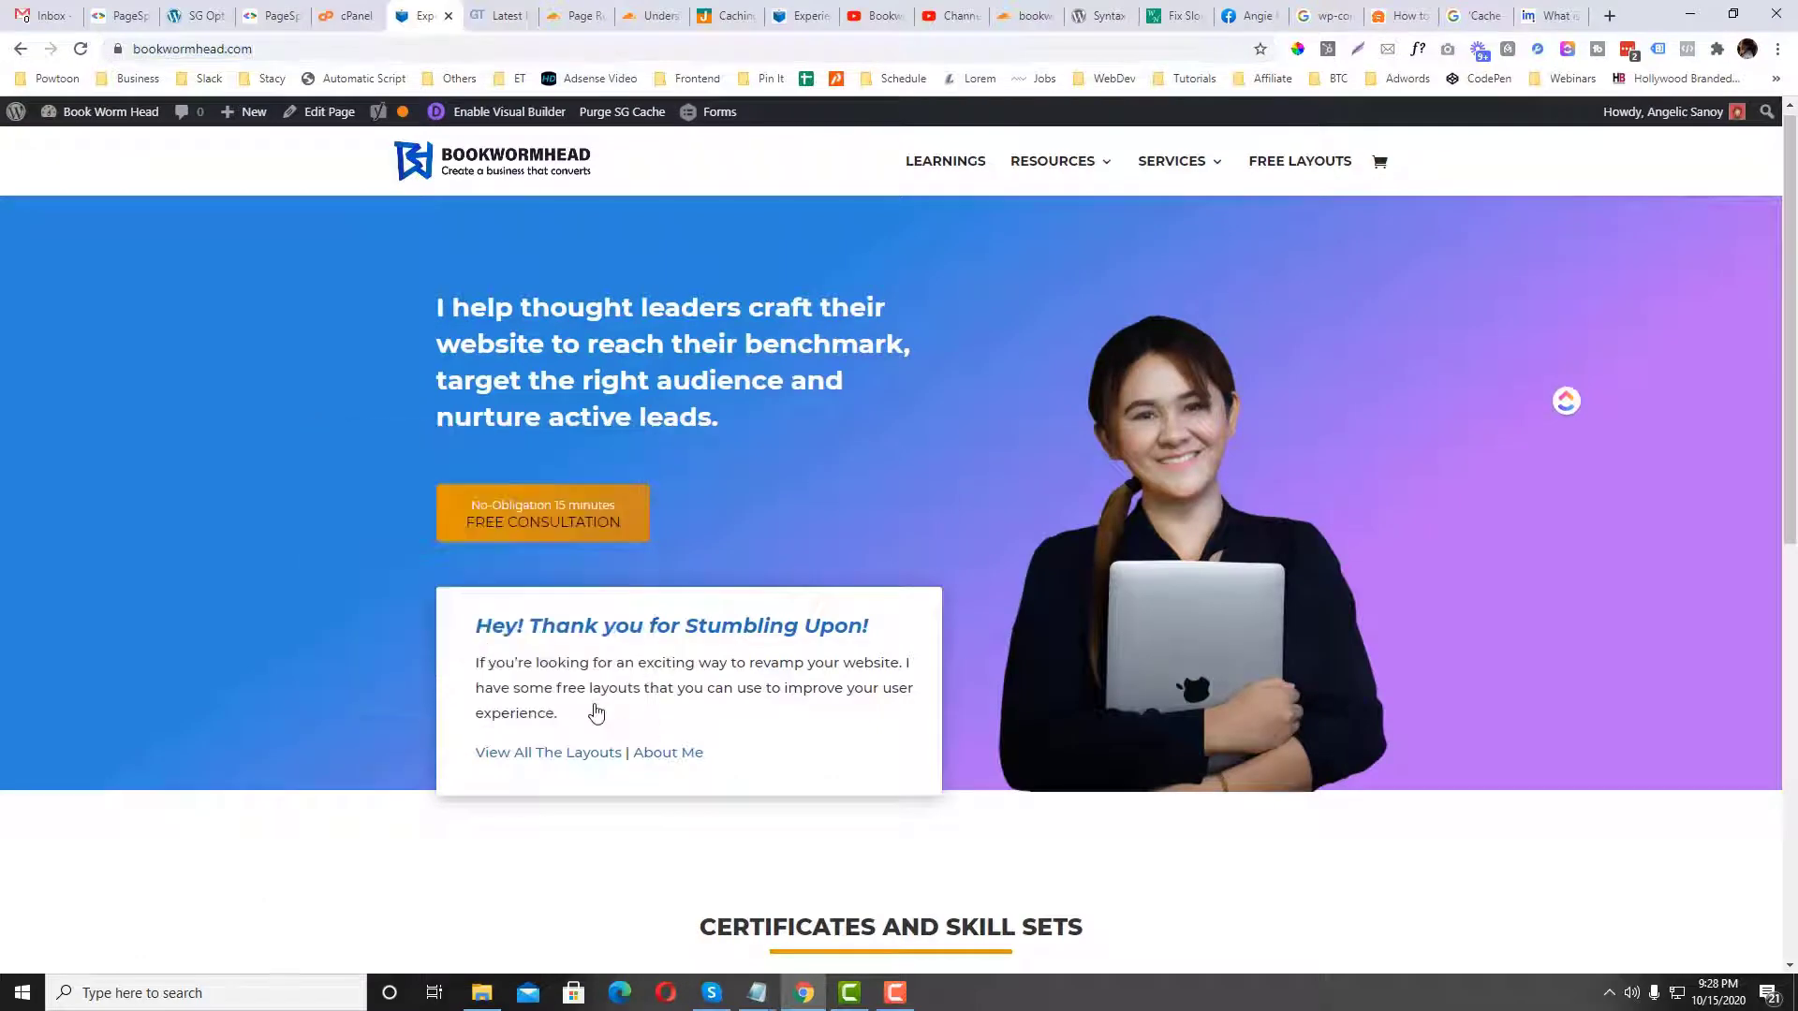
left_click(405, 300)
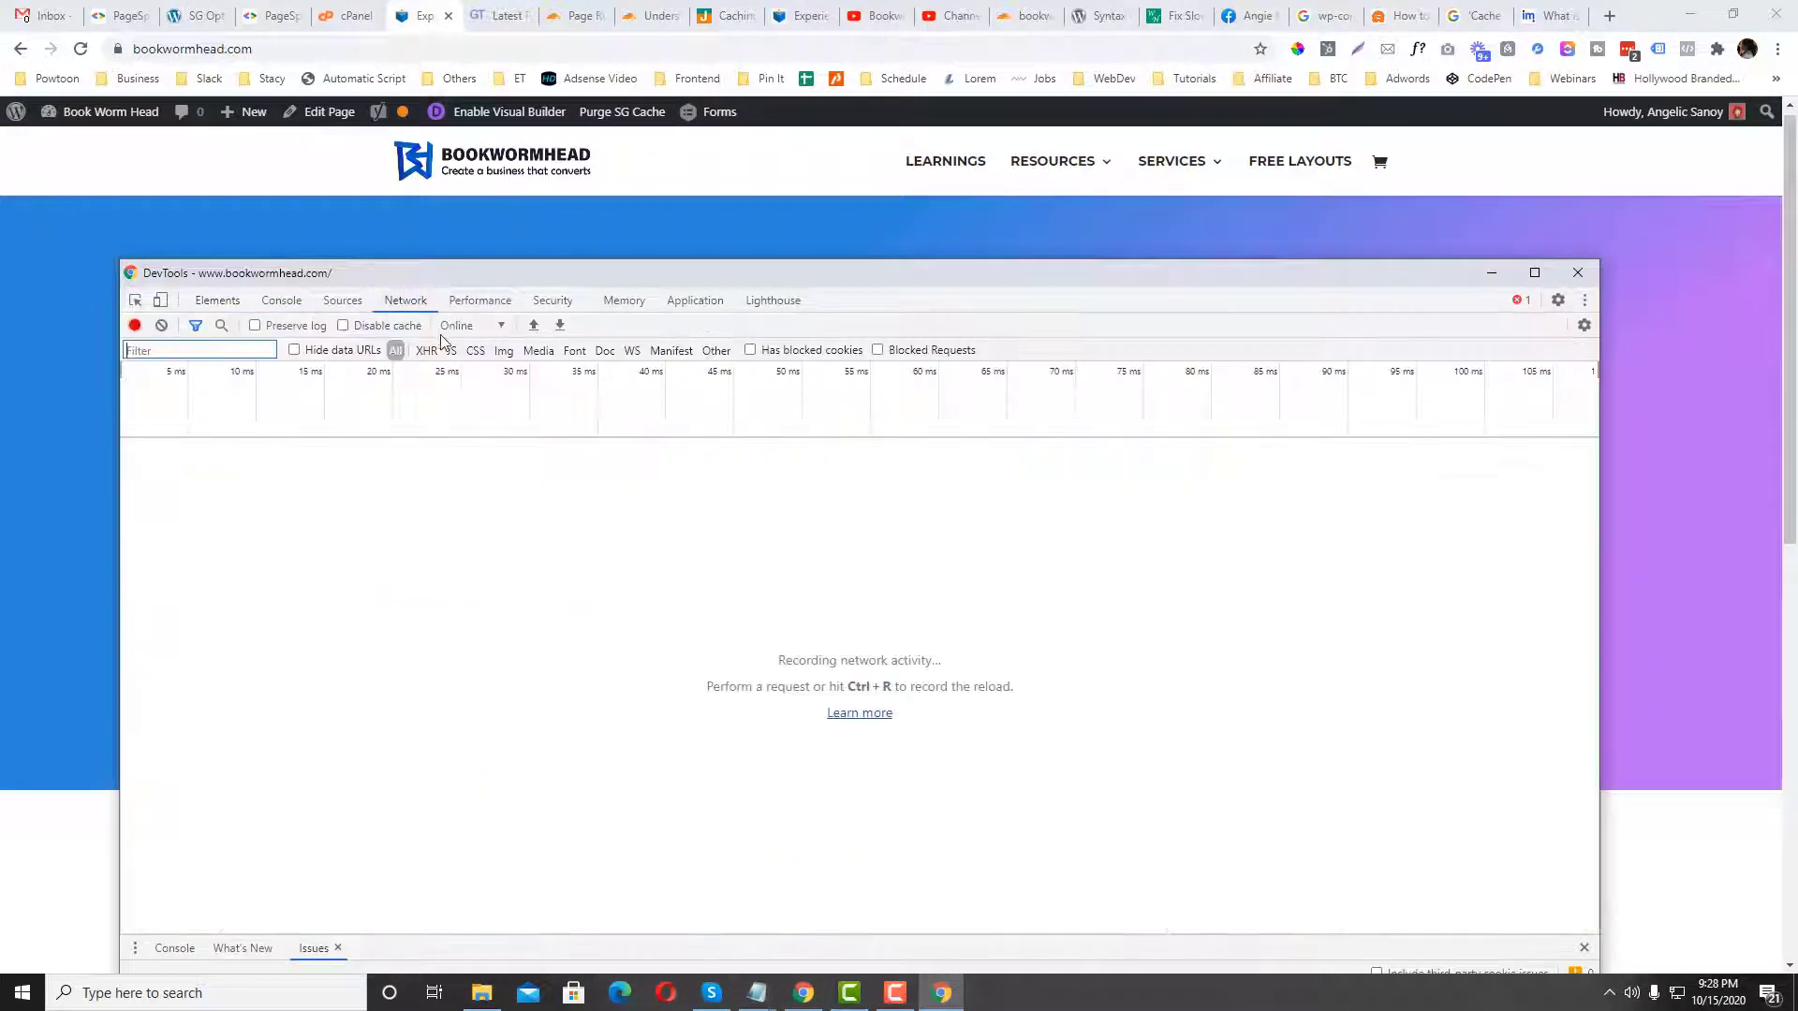
key("ctrl+r")
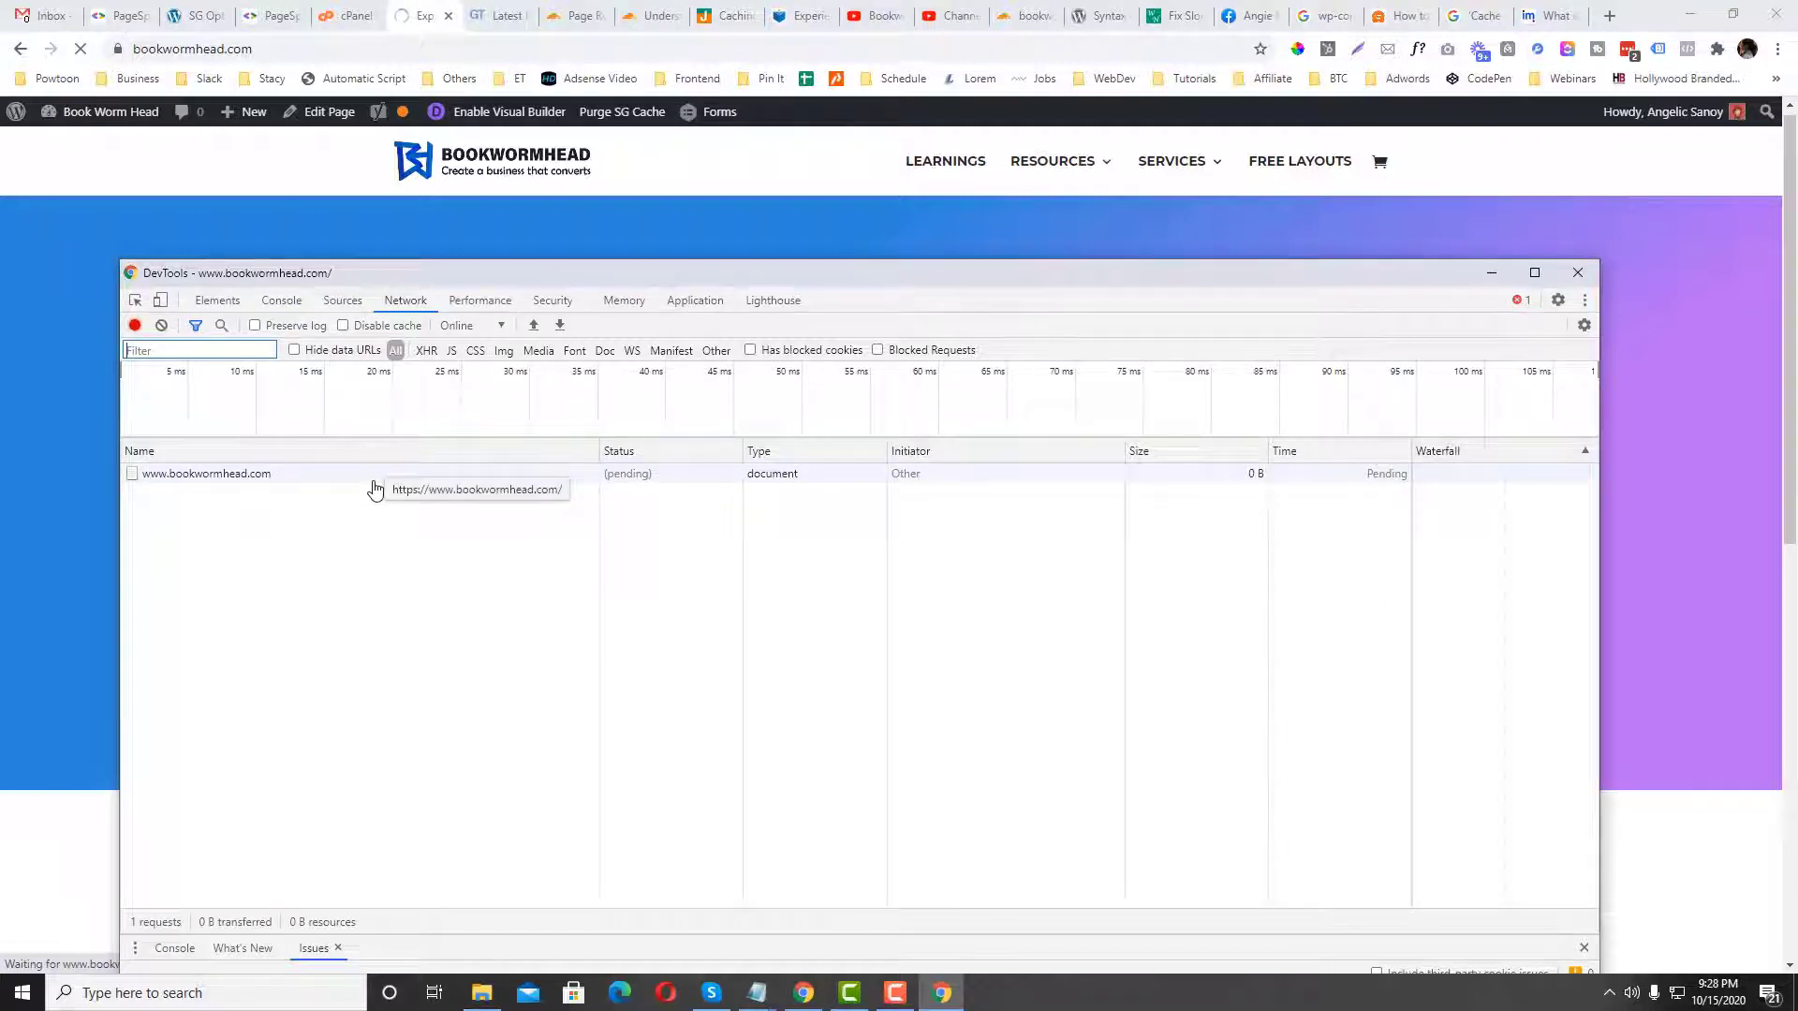
Step: Record a performance profile of the homepage in DevTools, then enlarge the timeline and expand its Interactions track
left_click(343, 299)
left_click(480, 299)
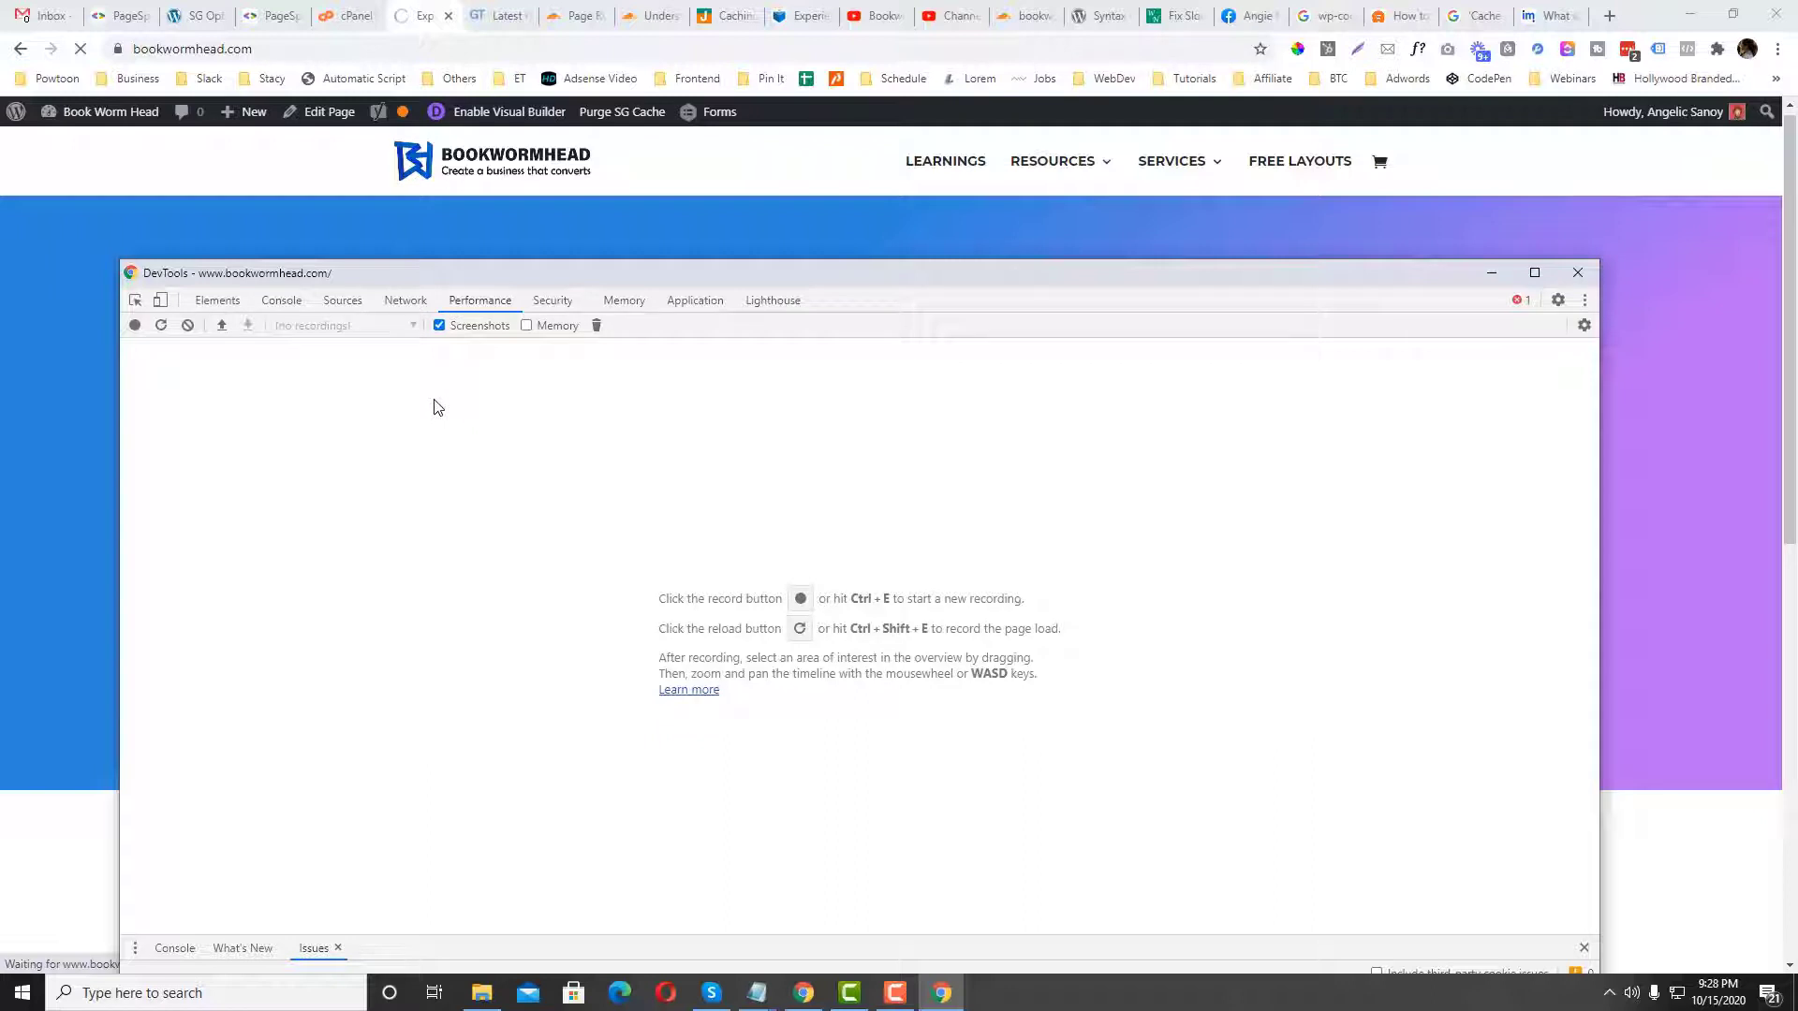
key("ctrl+e")
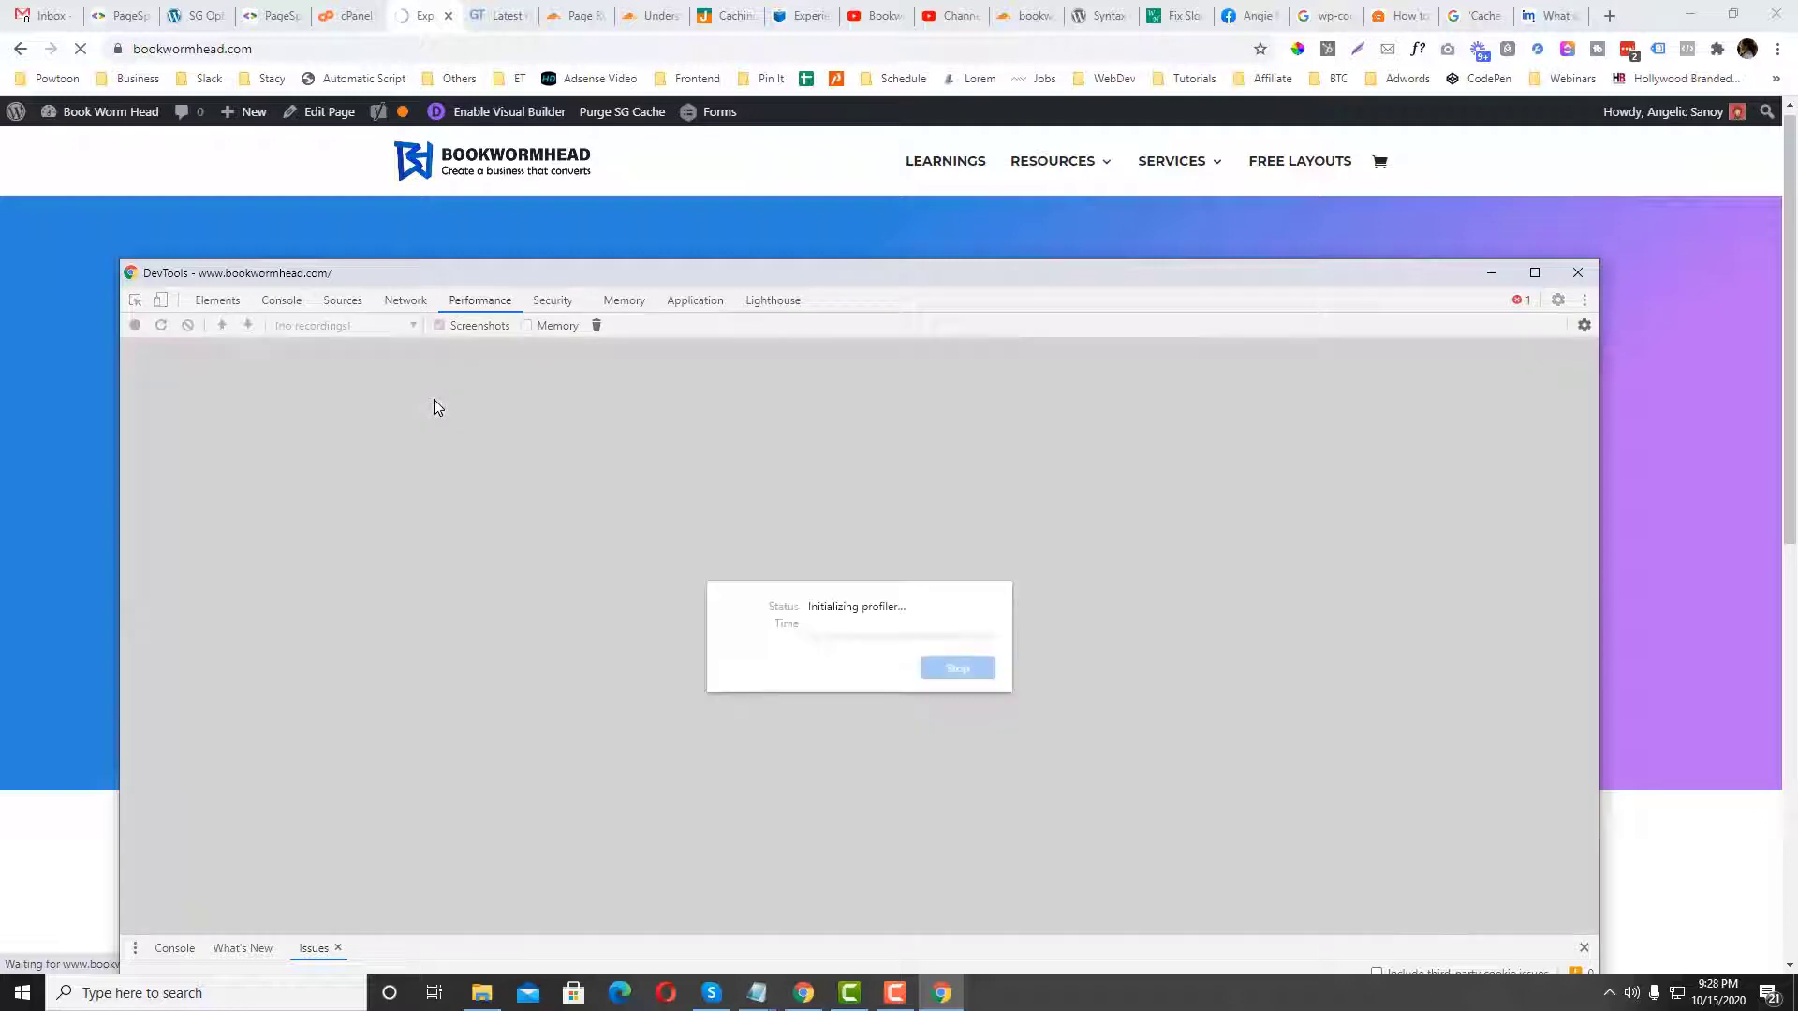
left_click(983, 668)
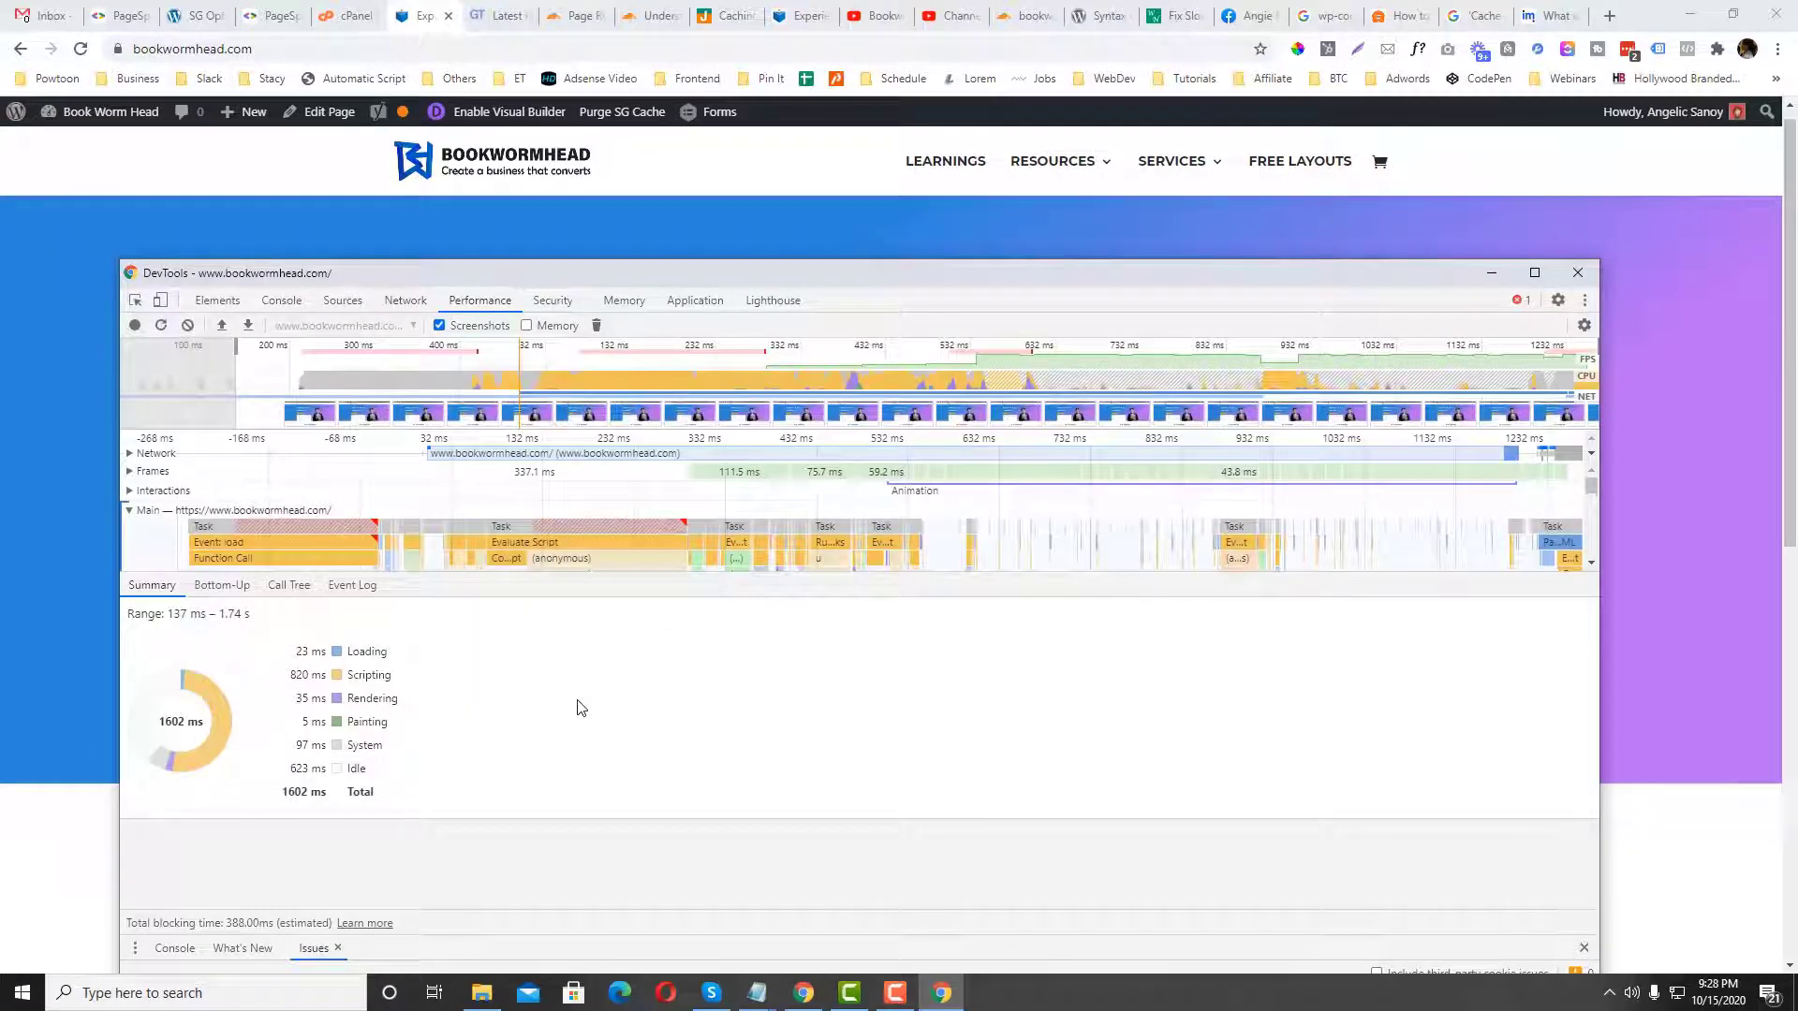
left_click_drag(554, 573, 554, 882)
left_click(129, 492)
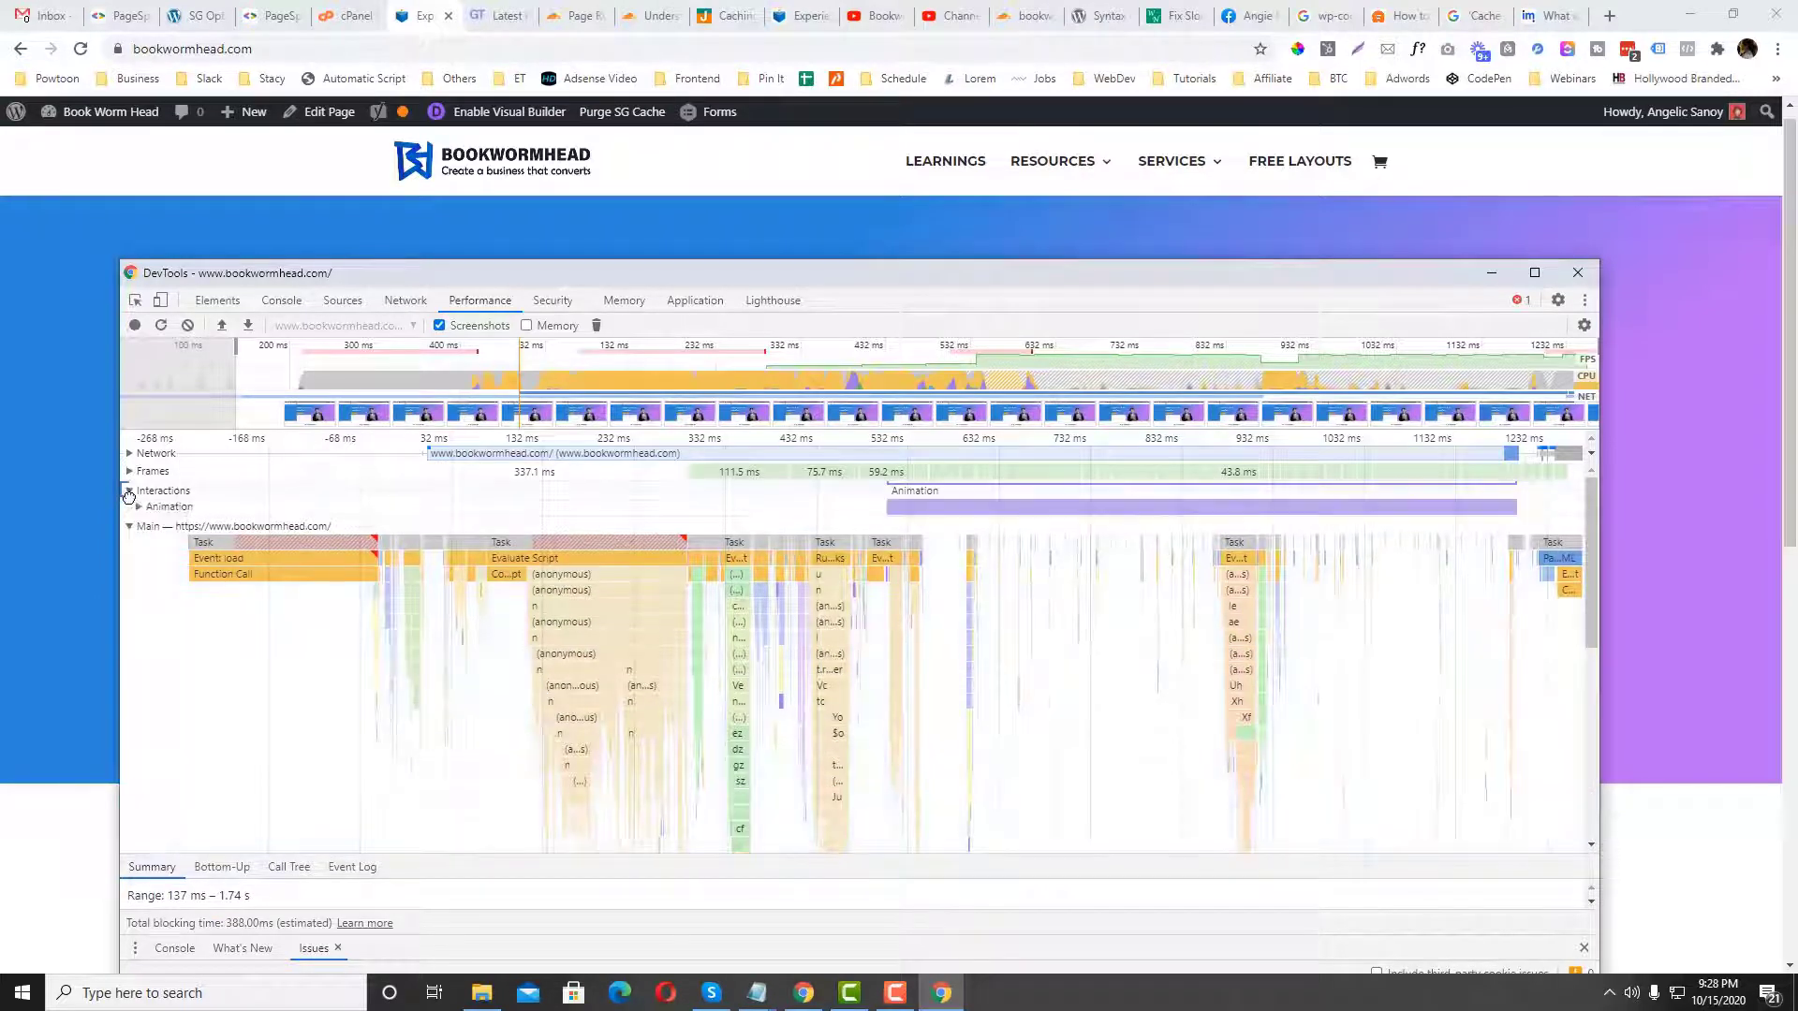
Step: Review the homepage's recorded network requests, close DevTools, and look at the GTmetrix report's scores and page details
left_click(406, 301)
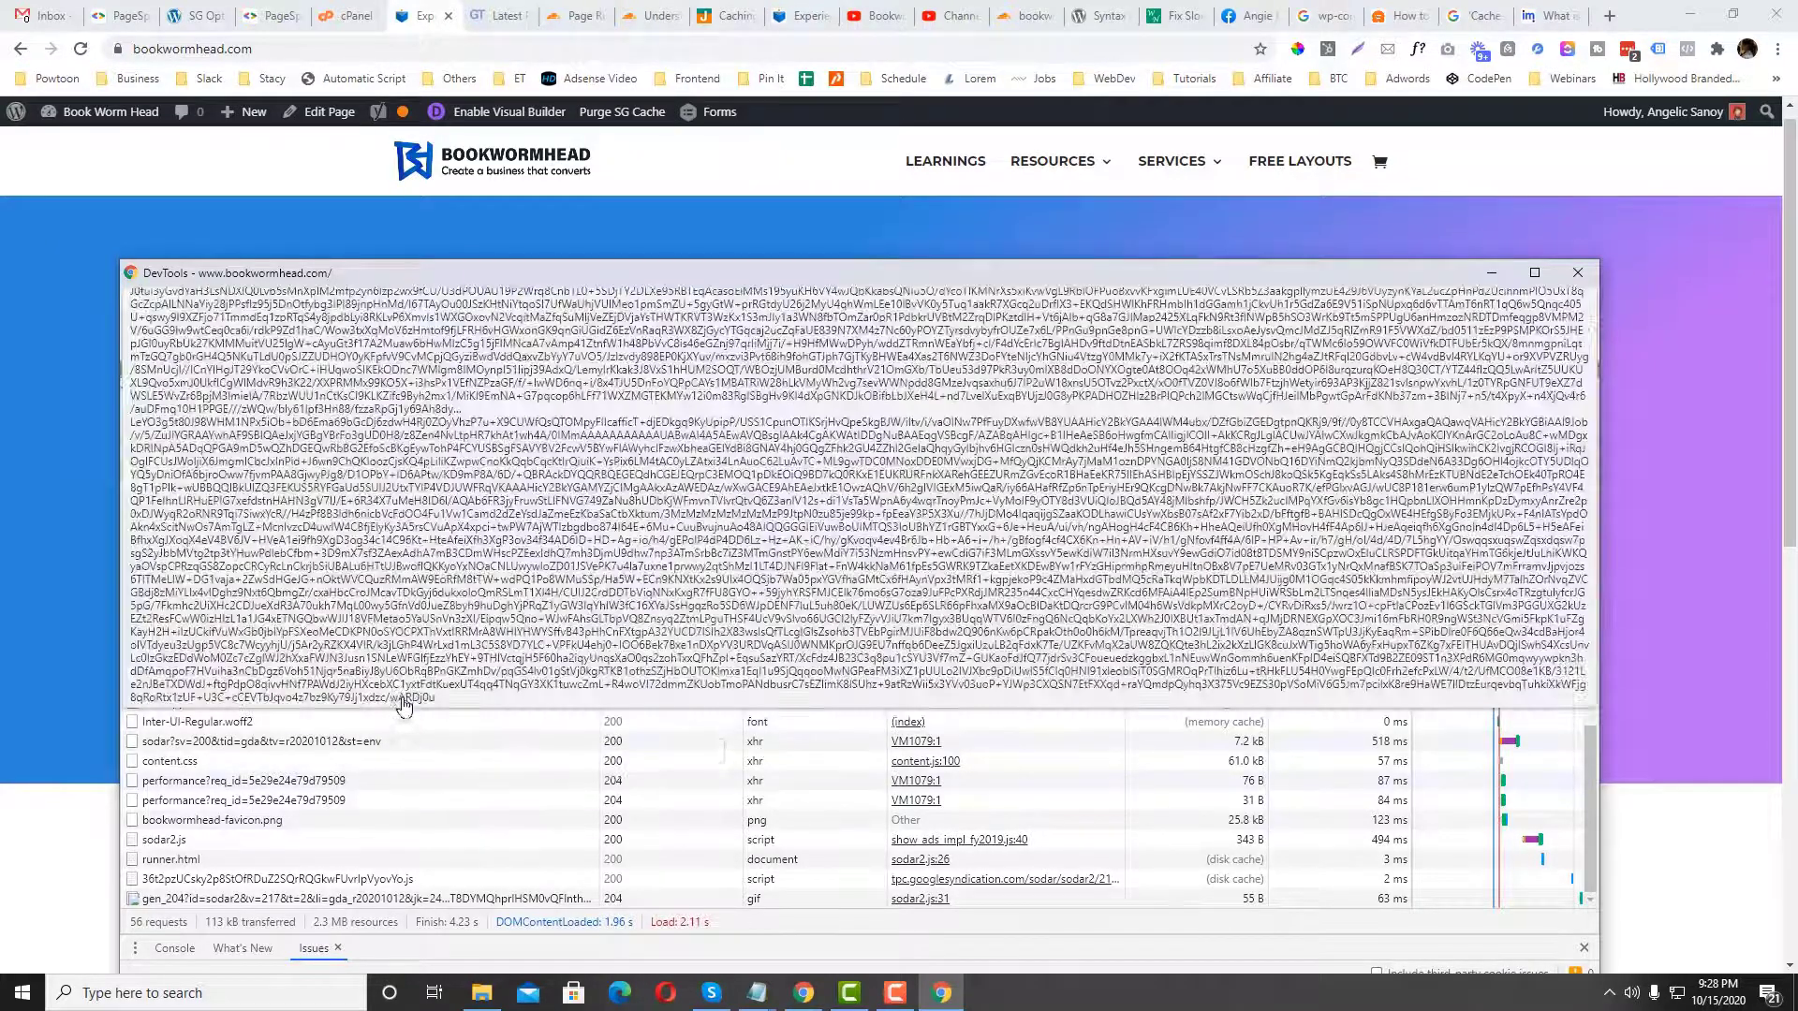
scroll(409, 759, "up", 3)
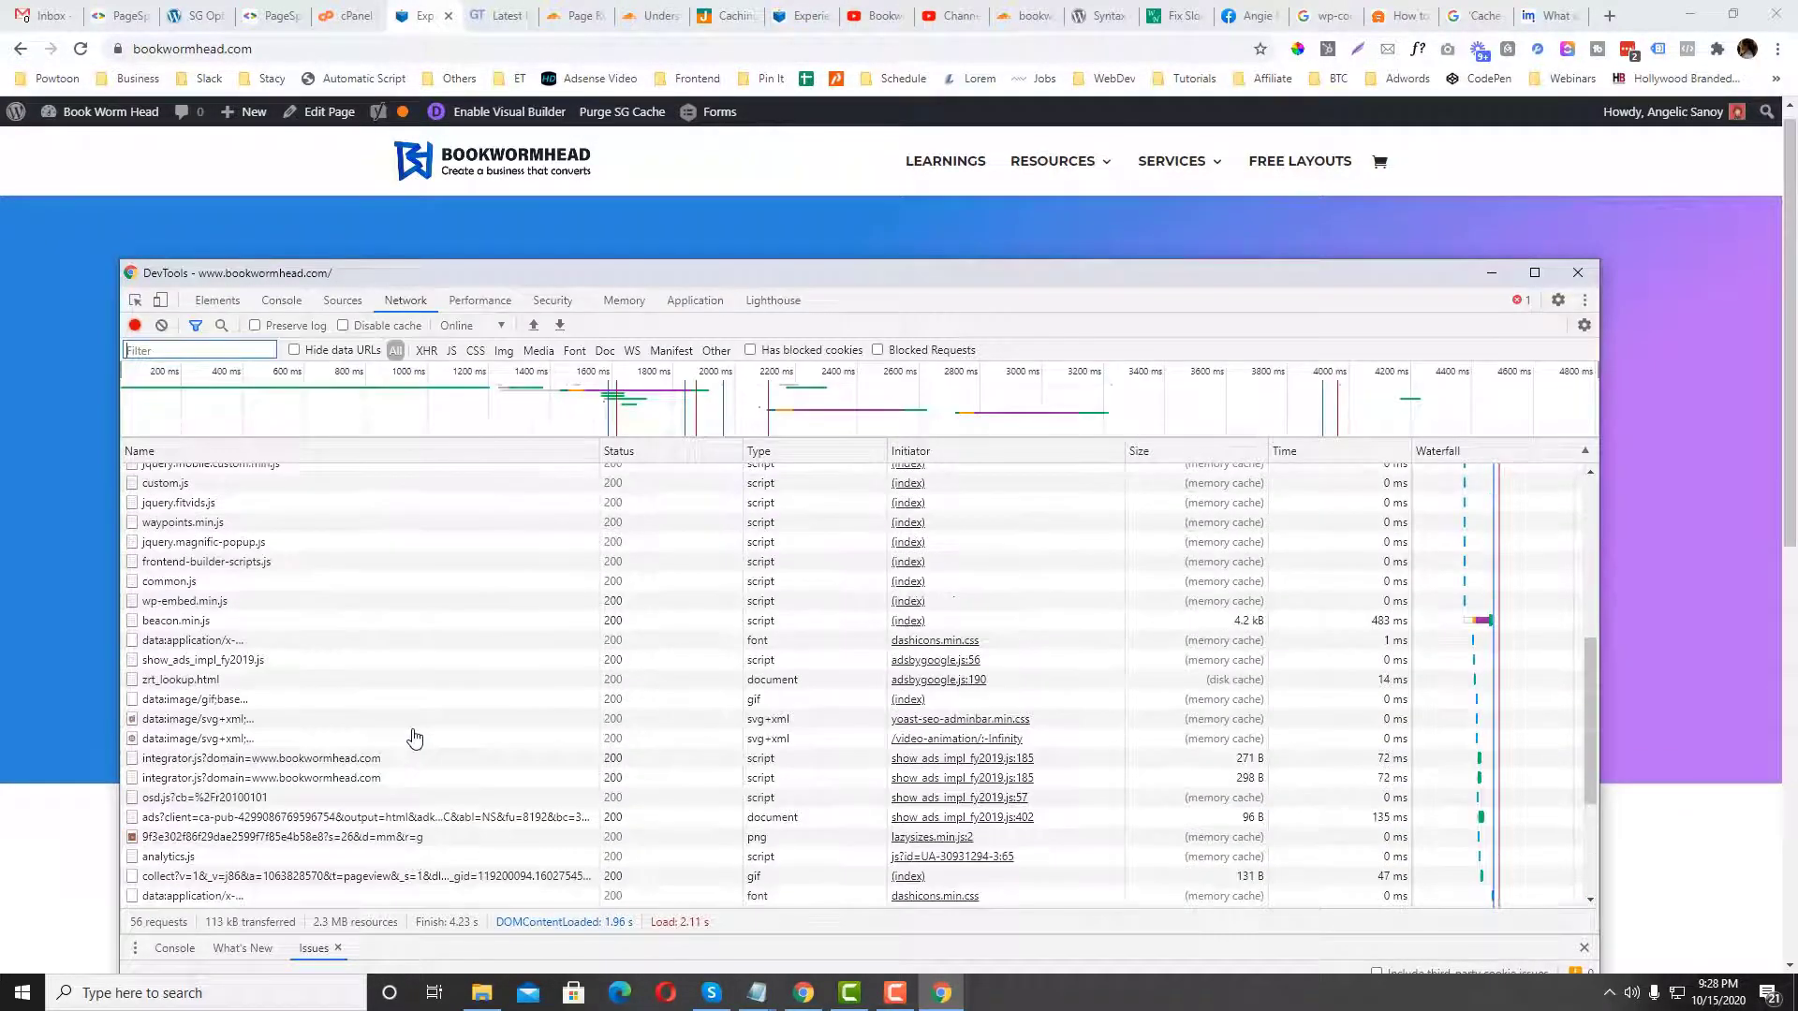
scroll(415, 740, "up", 5)
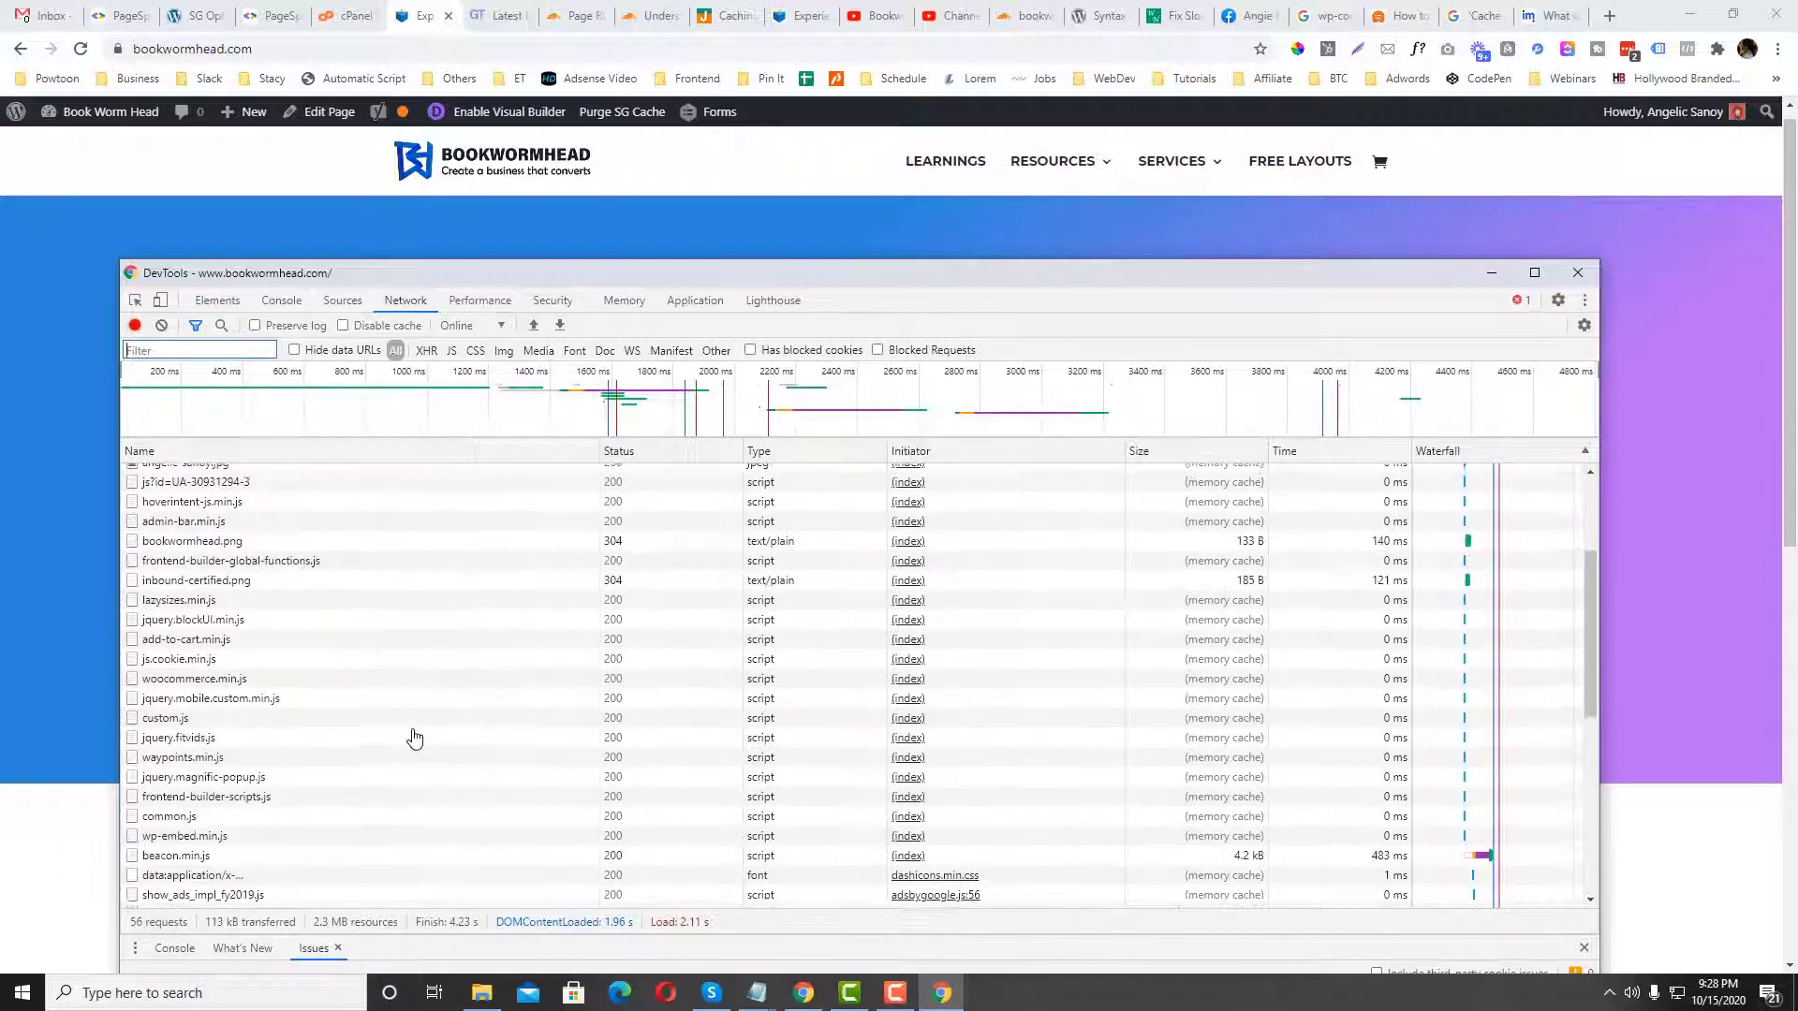
scroll(414, 739, "down", 7)
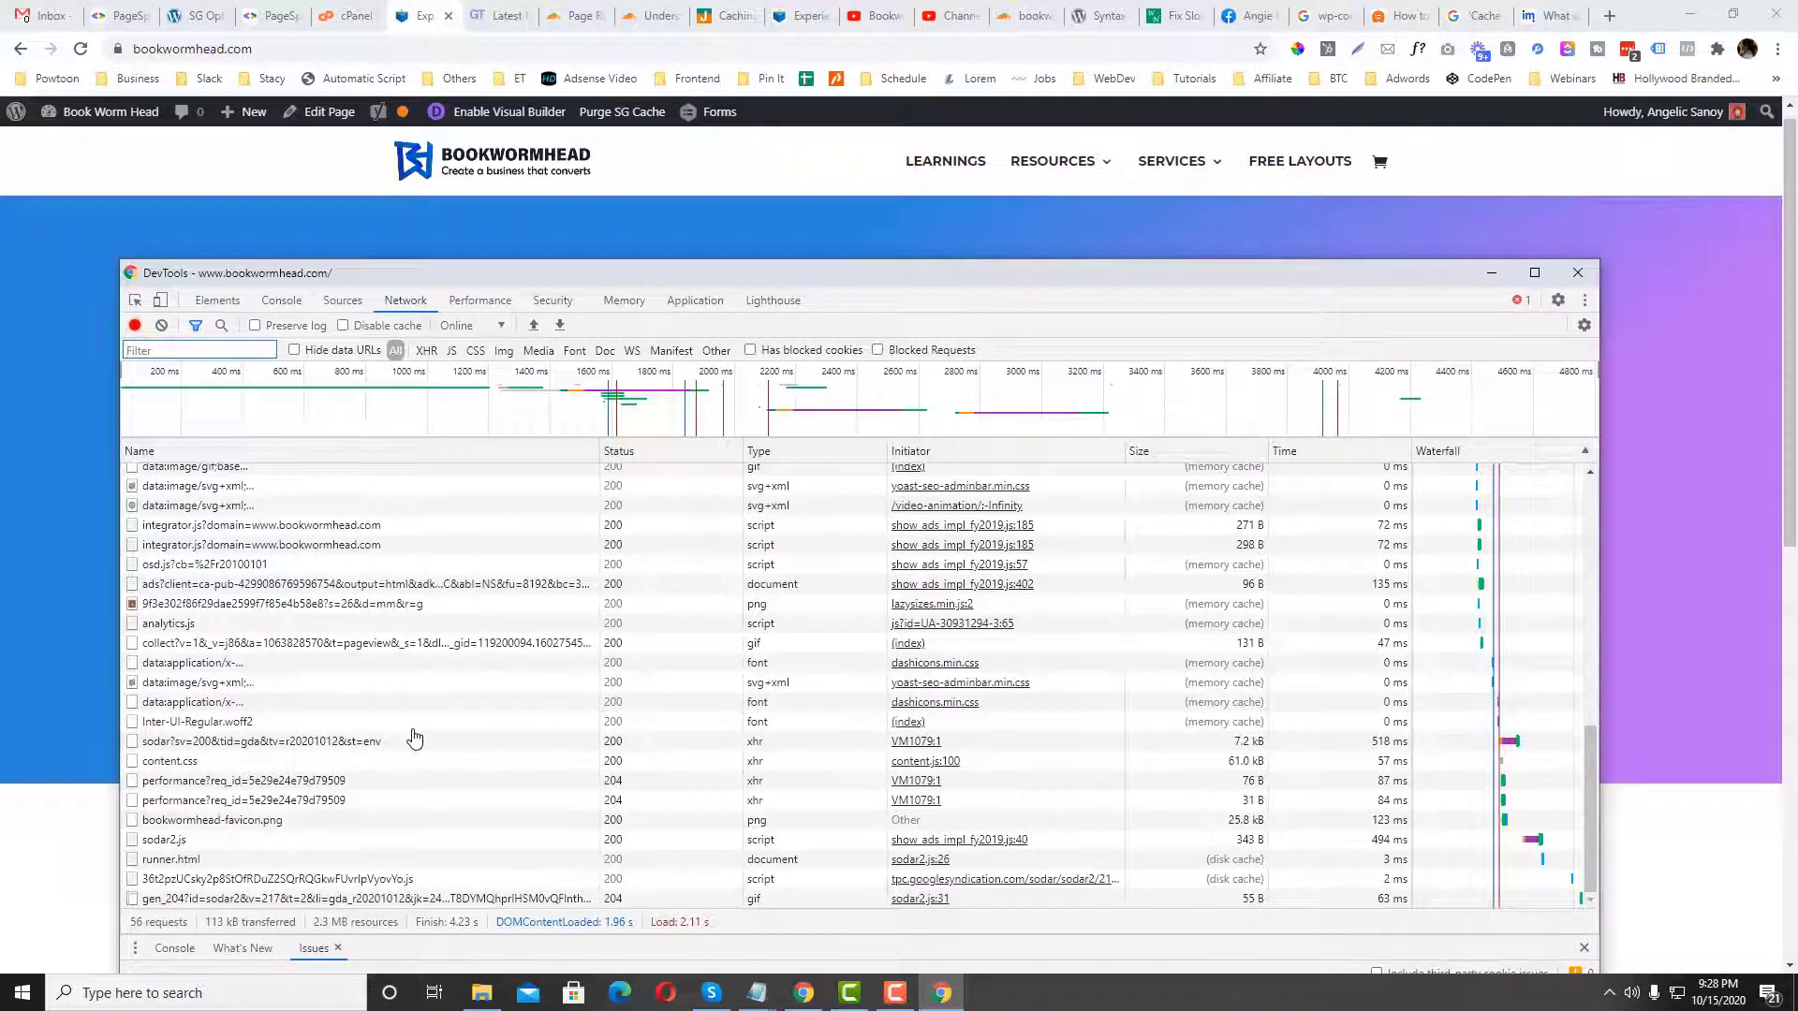
scroll(415, 739, "up", 7)
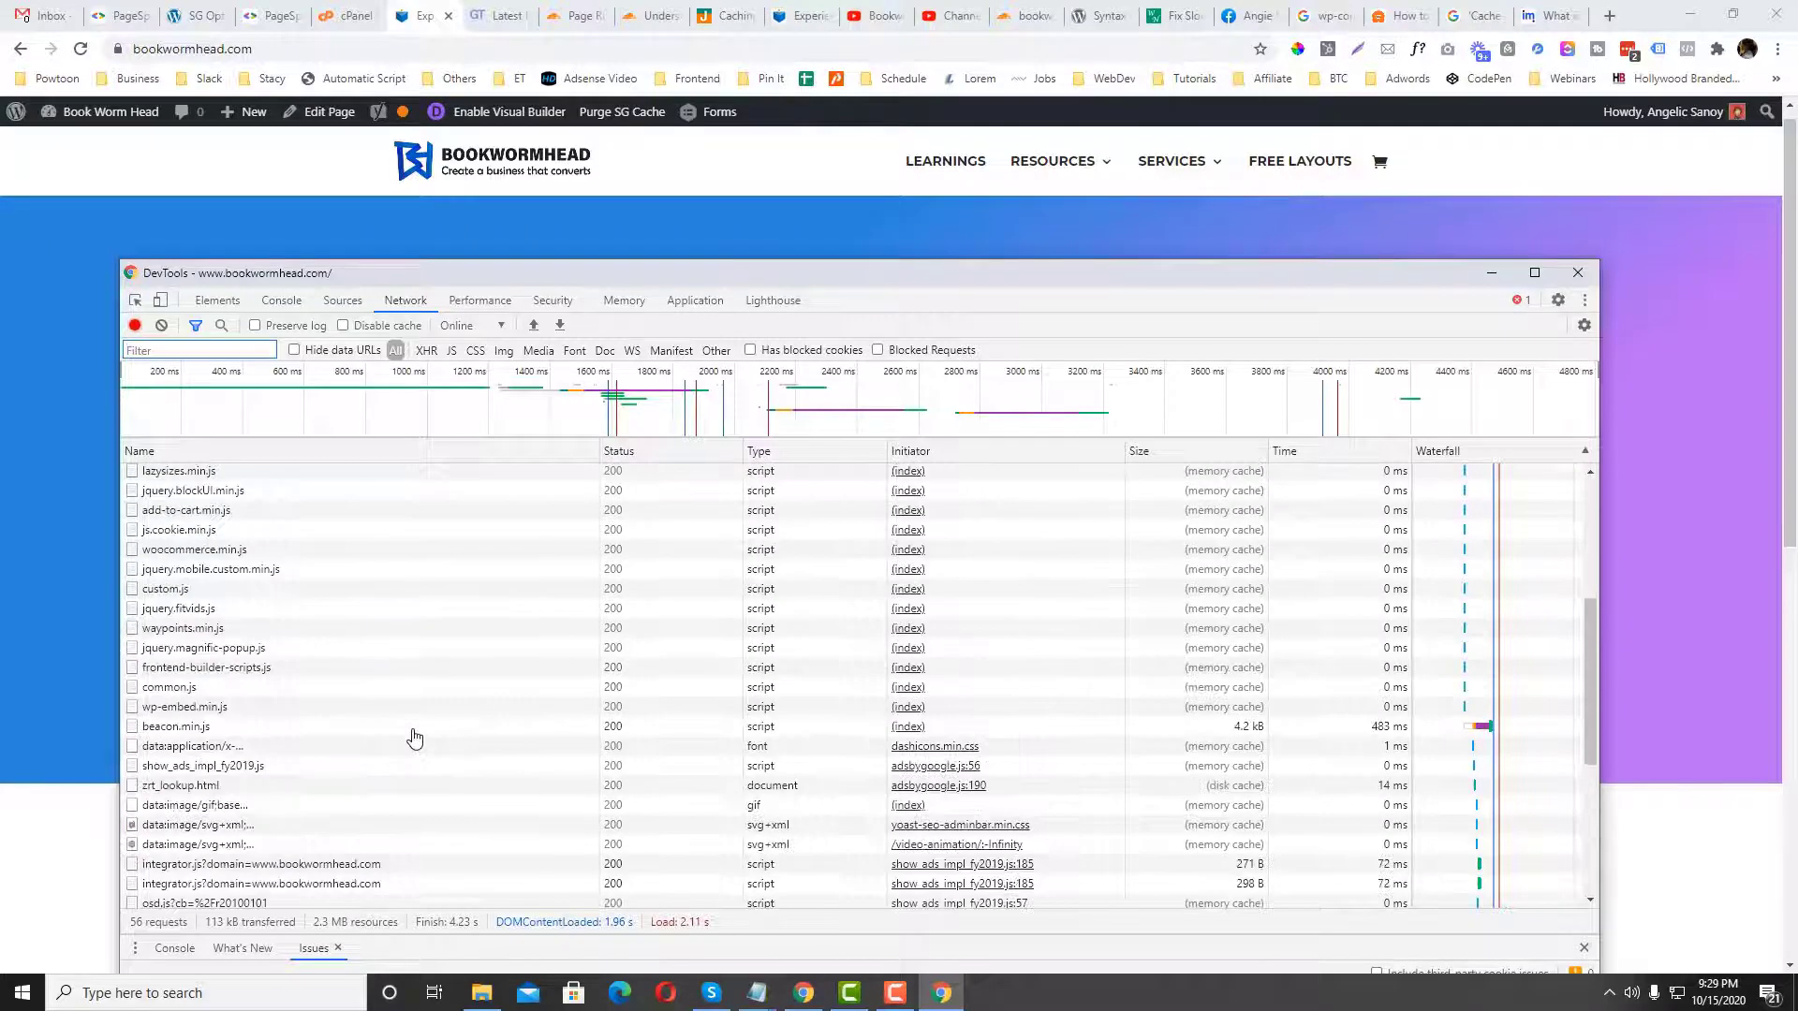
left_click(1578, 273)
left_click(501, 15)
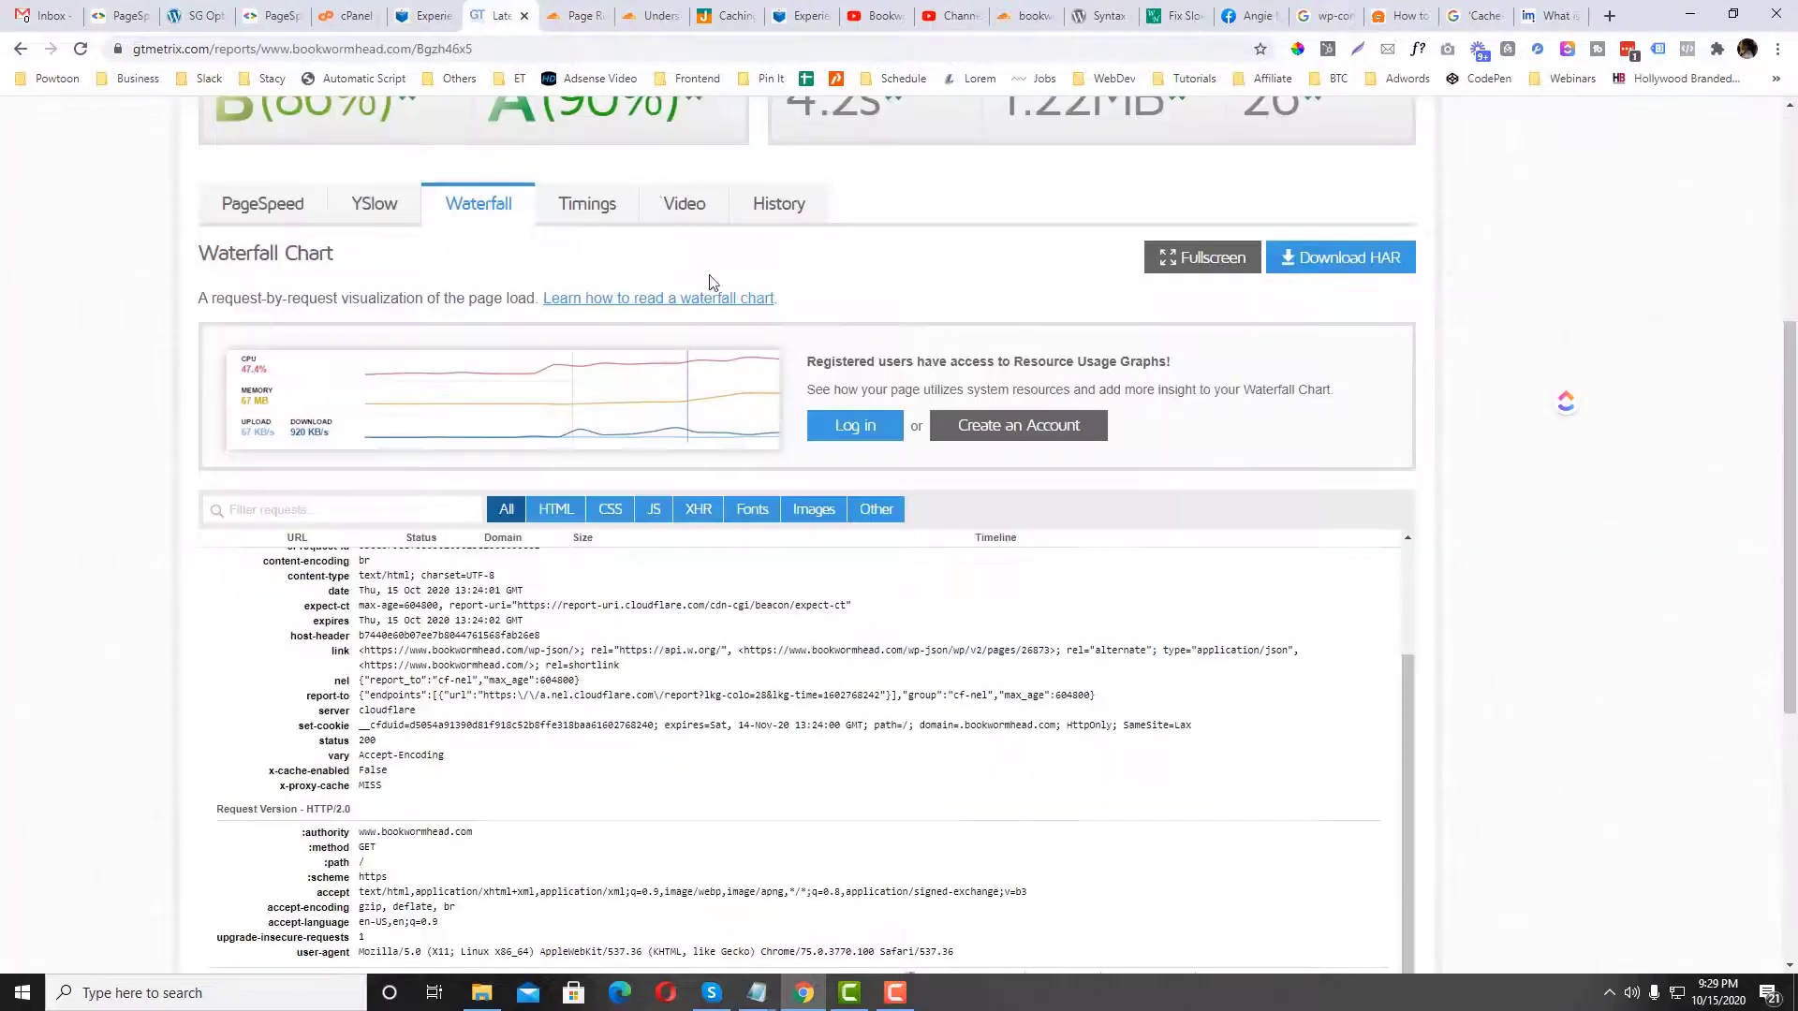
scroll(497, 339, "up", 2)
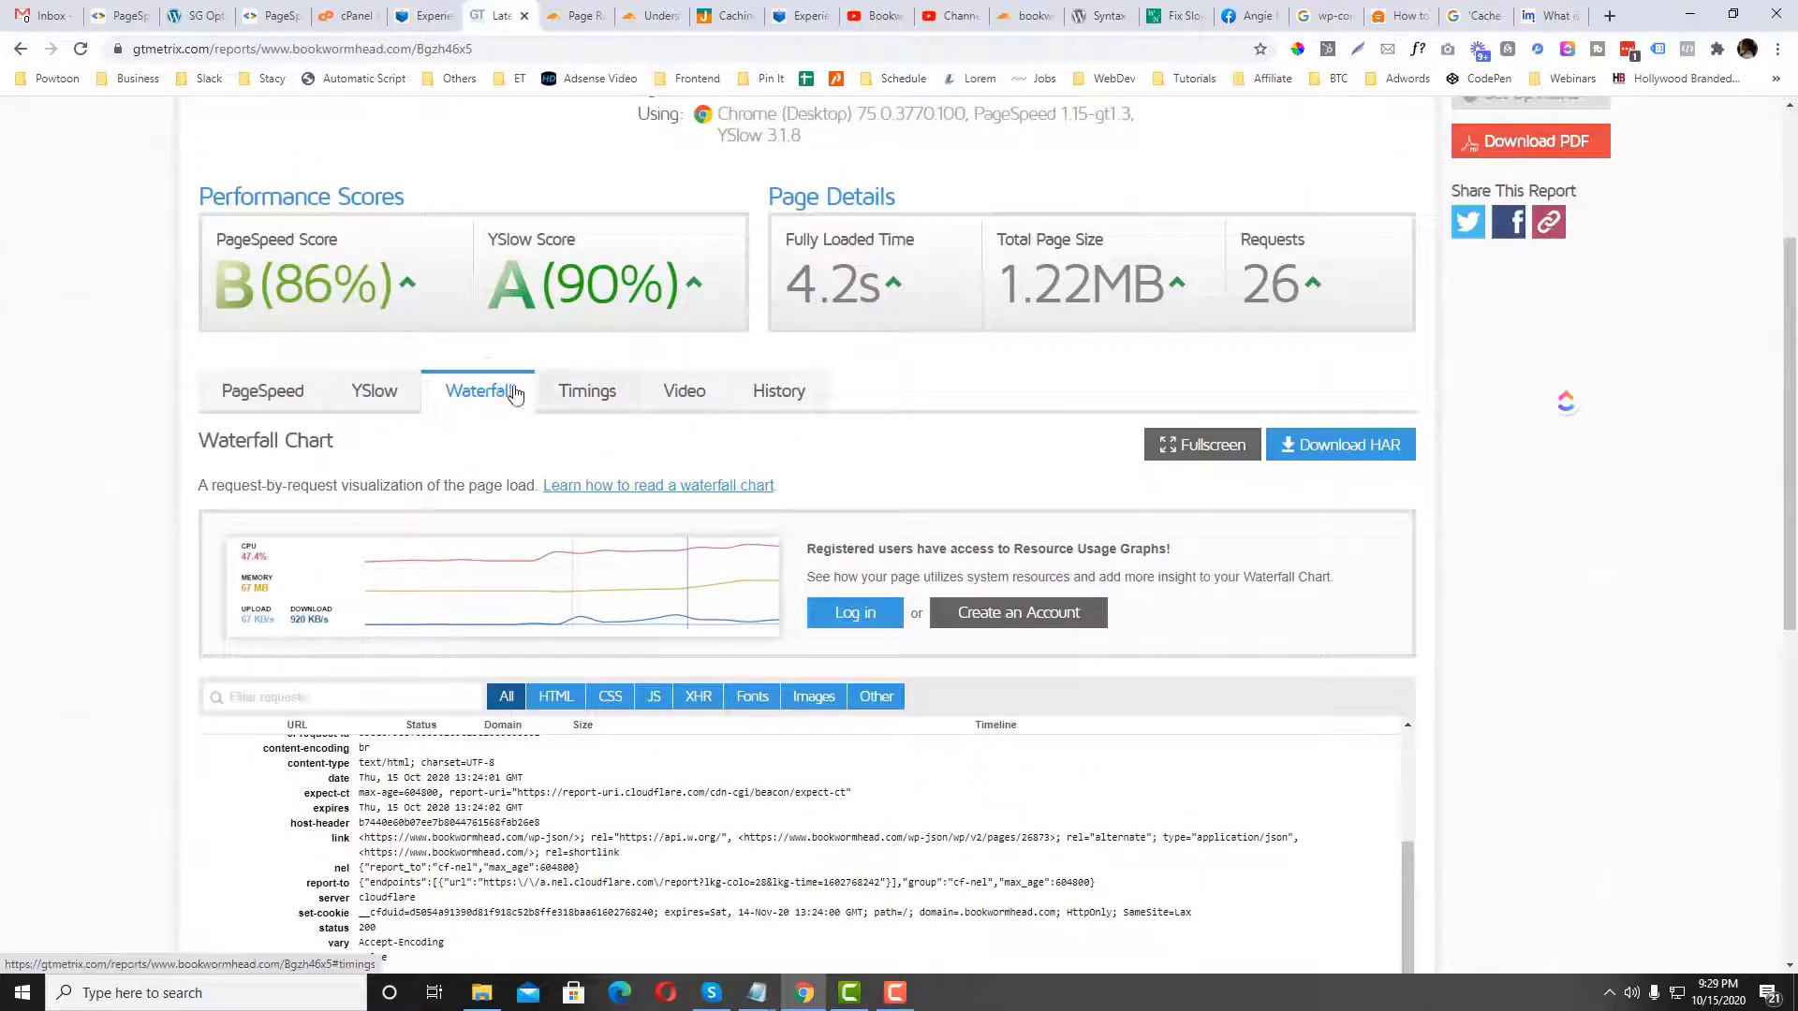
Step: In the Cloudflare page rule, add the Cache Level setting with the value Cache Everything
left_click(571, 19)
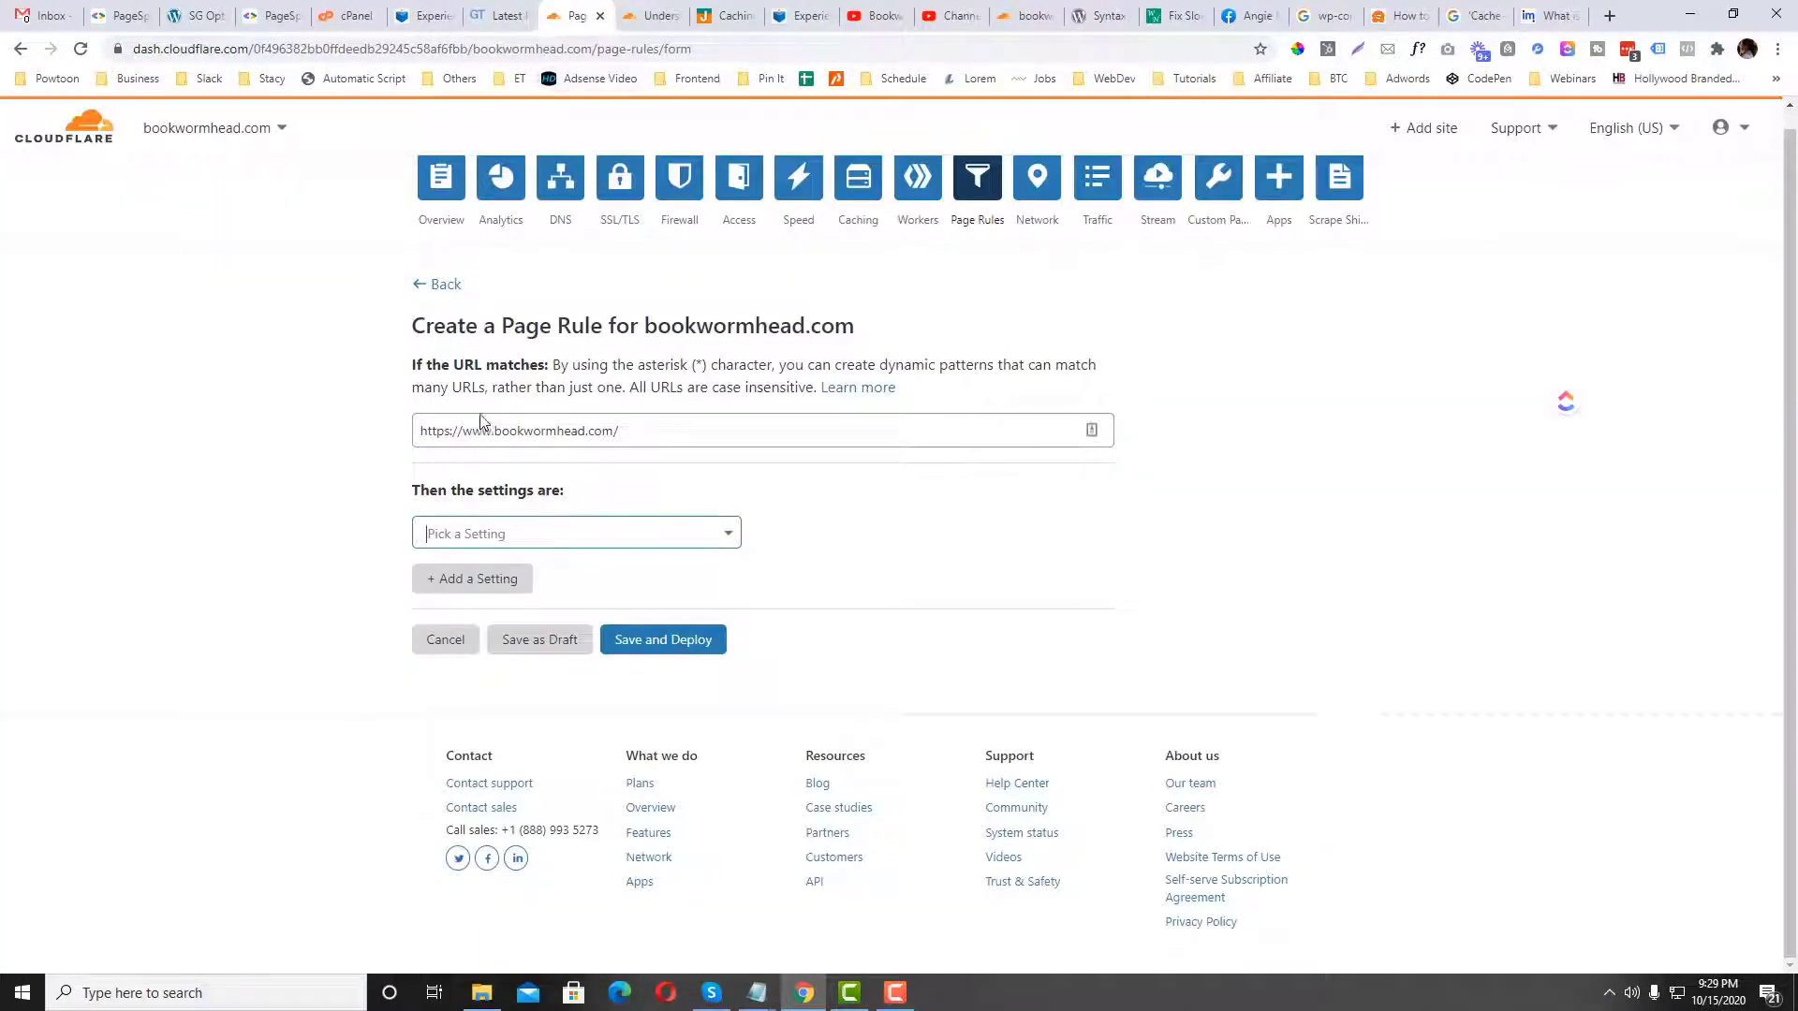
left_click(481, 543)
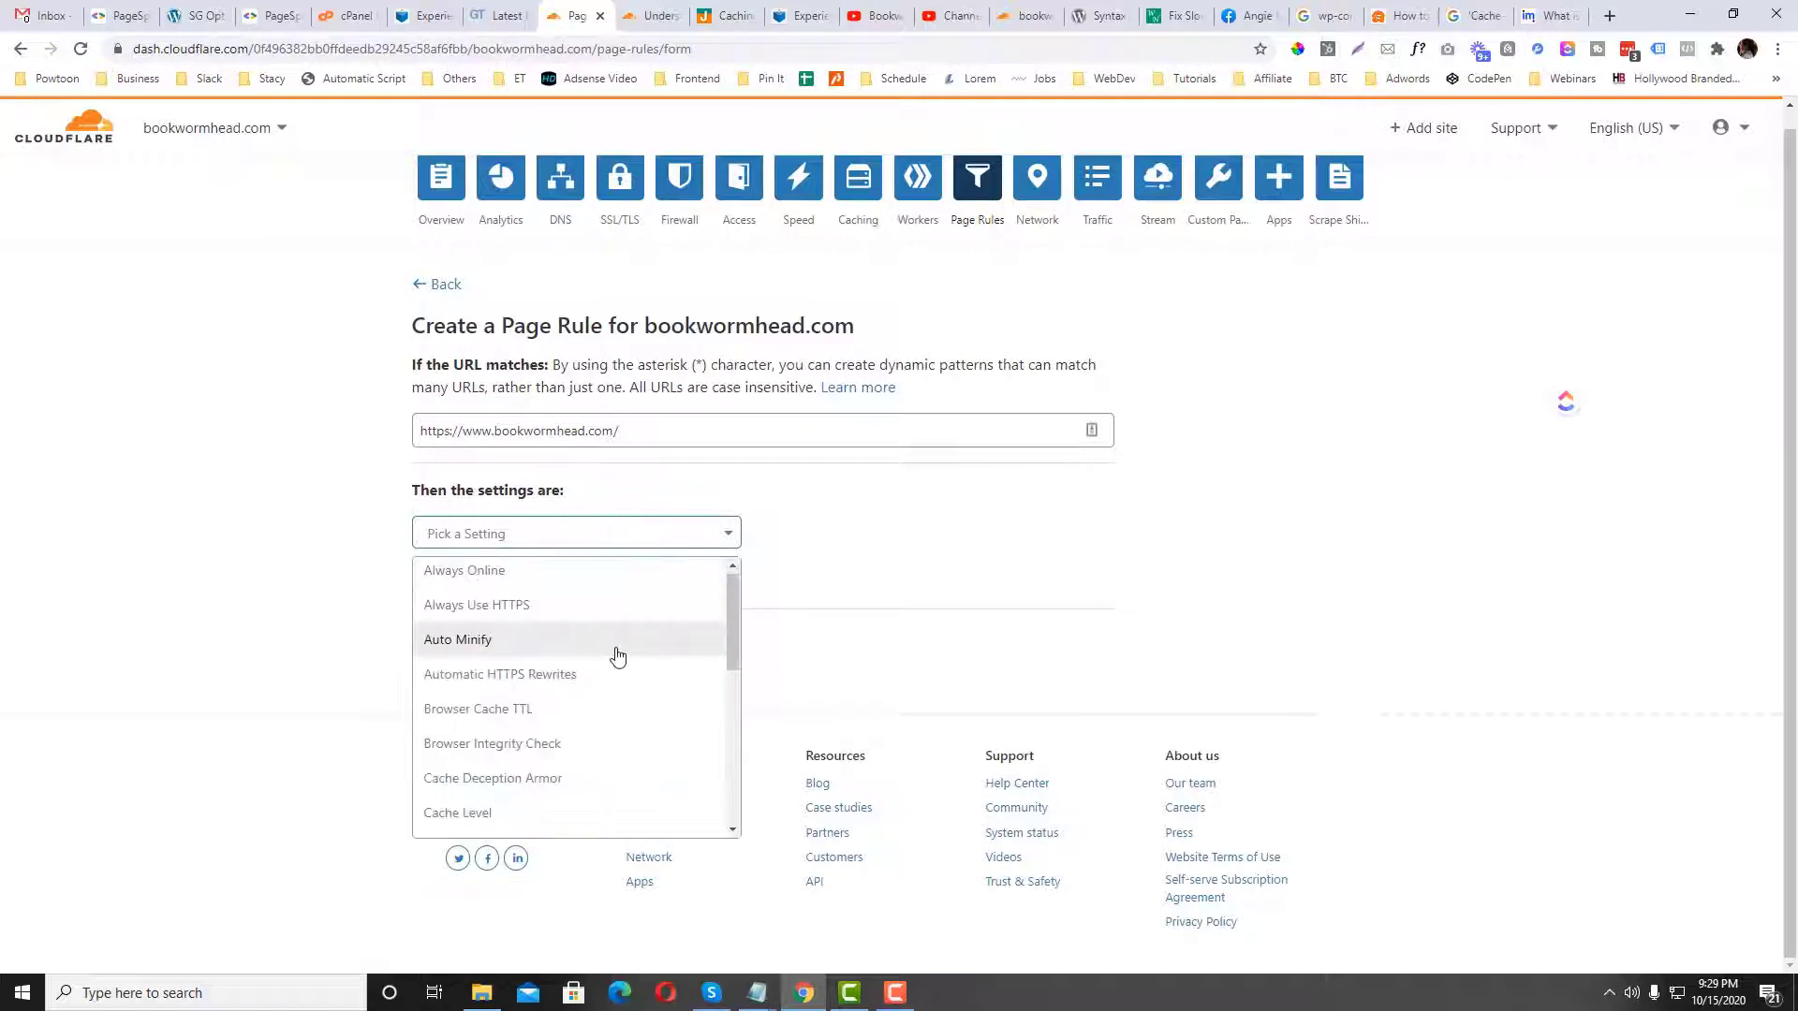
scroll(616, 656, "down", 2)
scroll(616, 655, "down", 2)
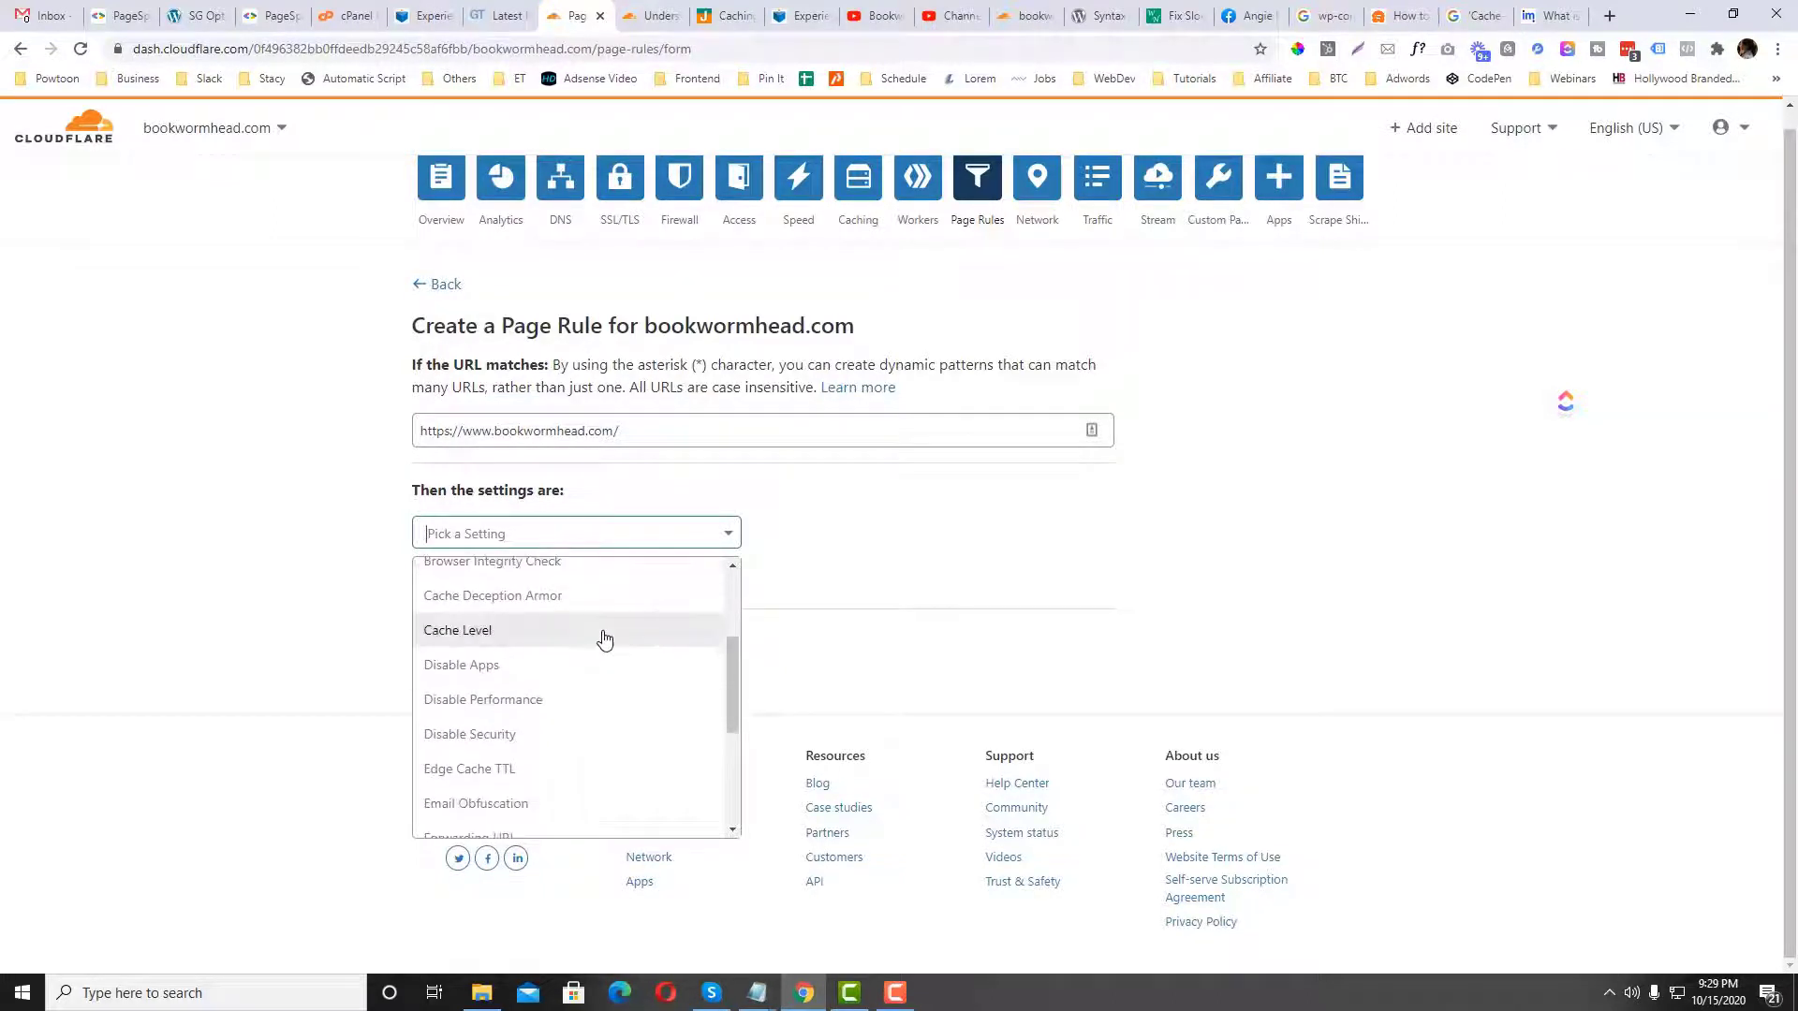
left_click(602, 631)
left_click(864, 533)
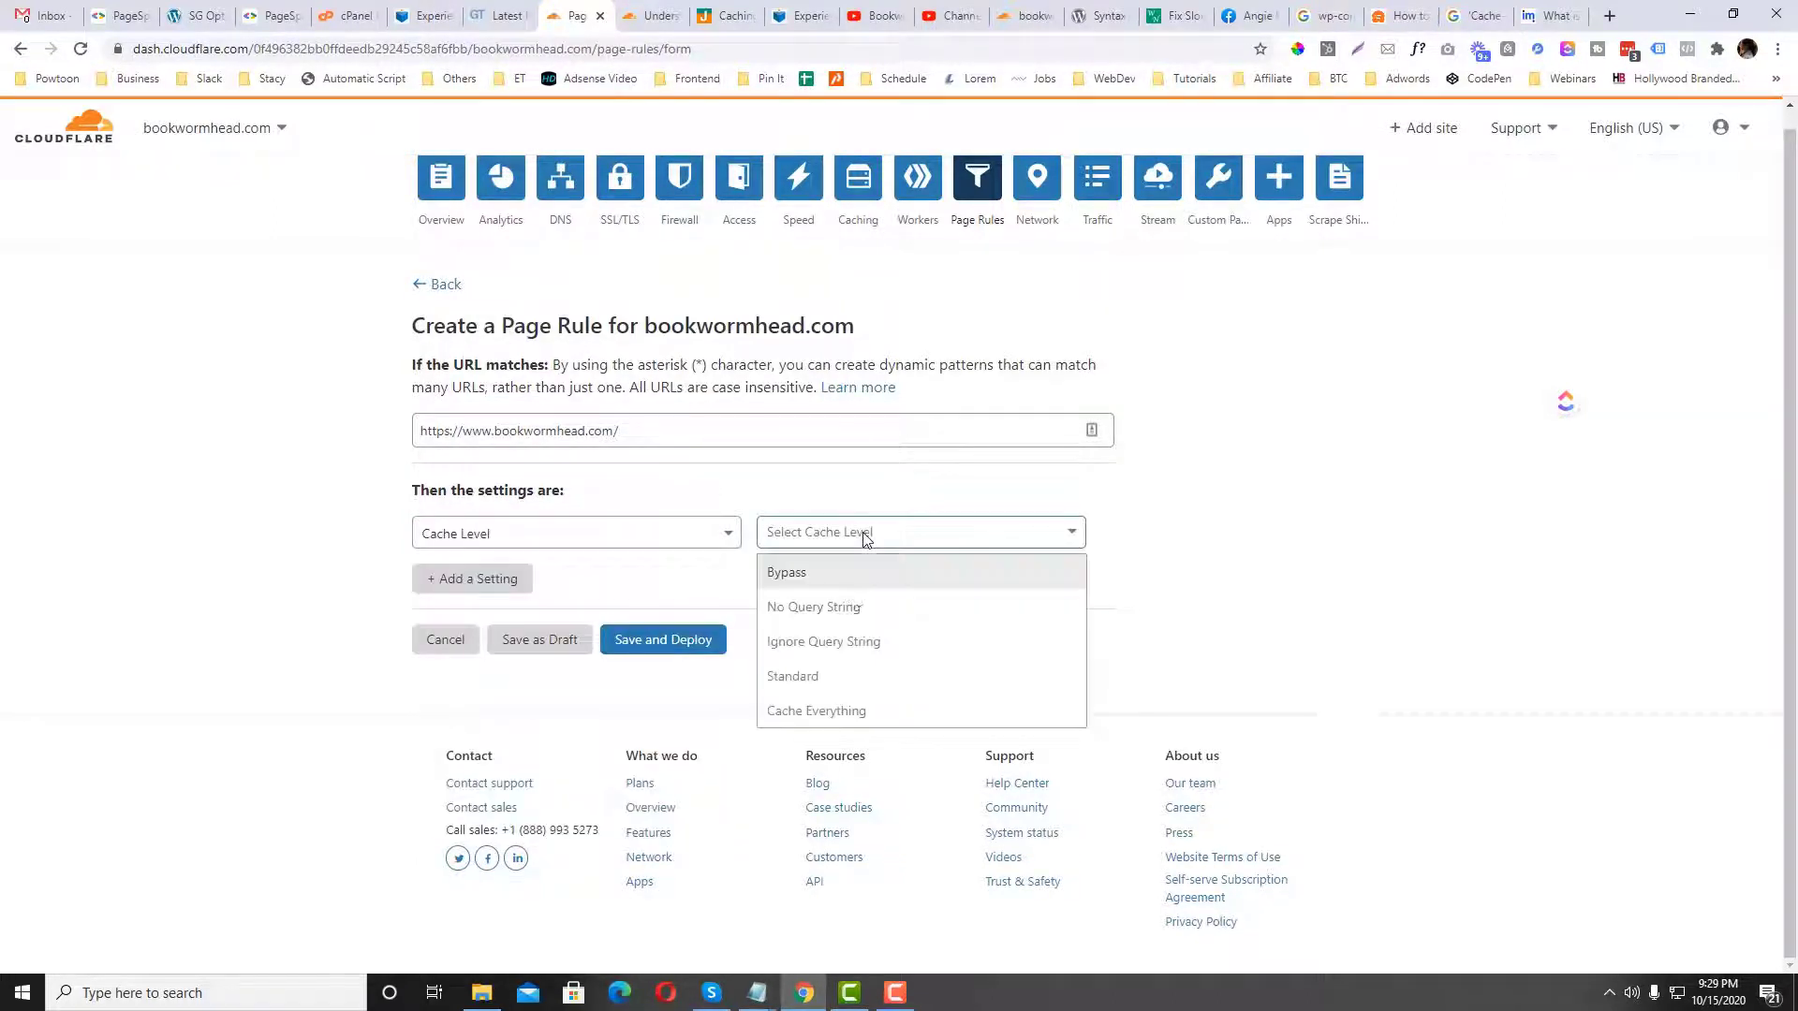
left_click(844, 708)
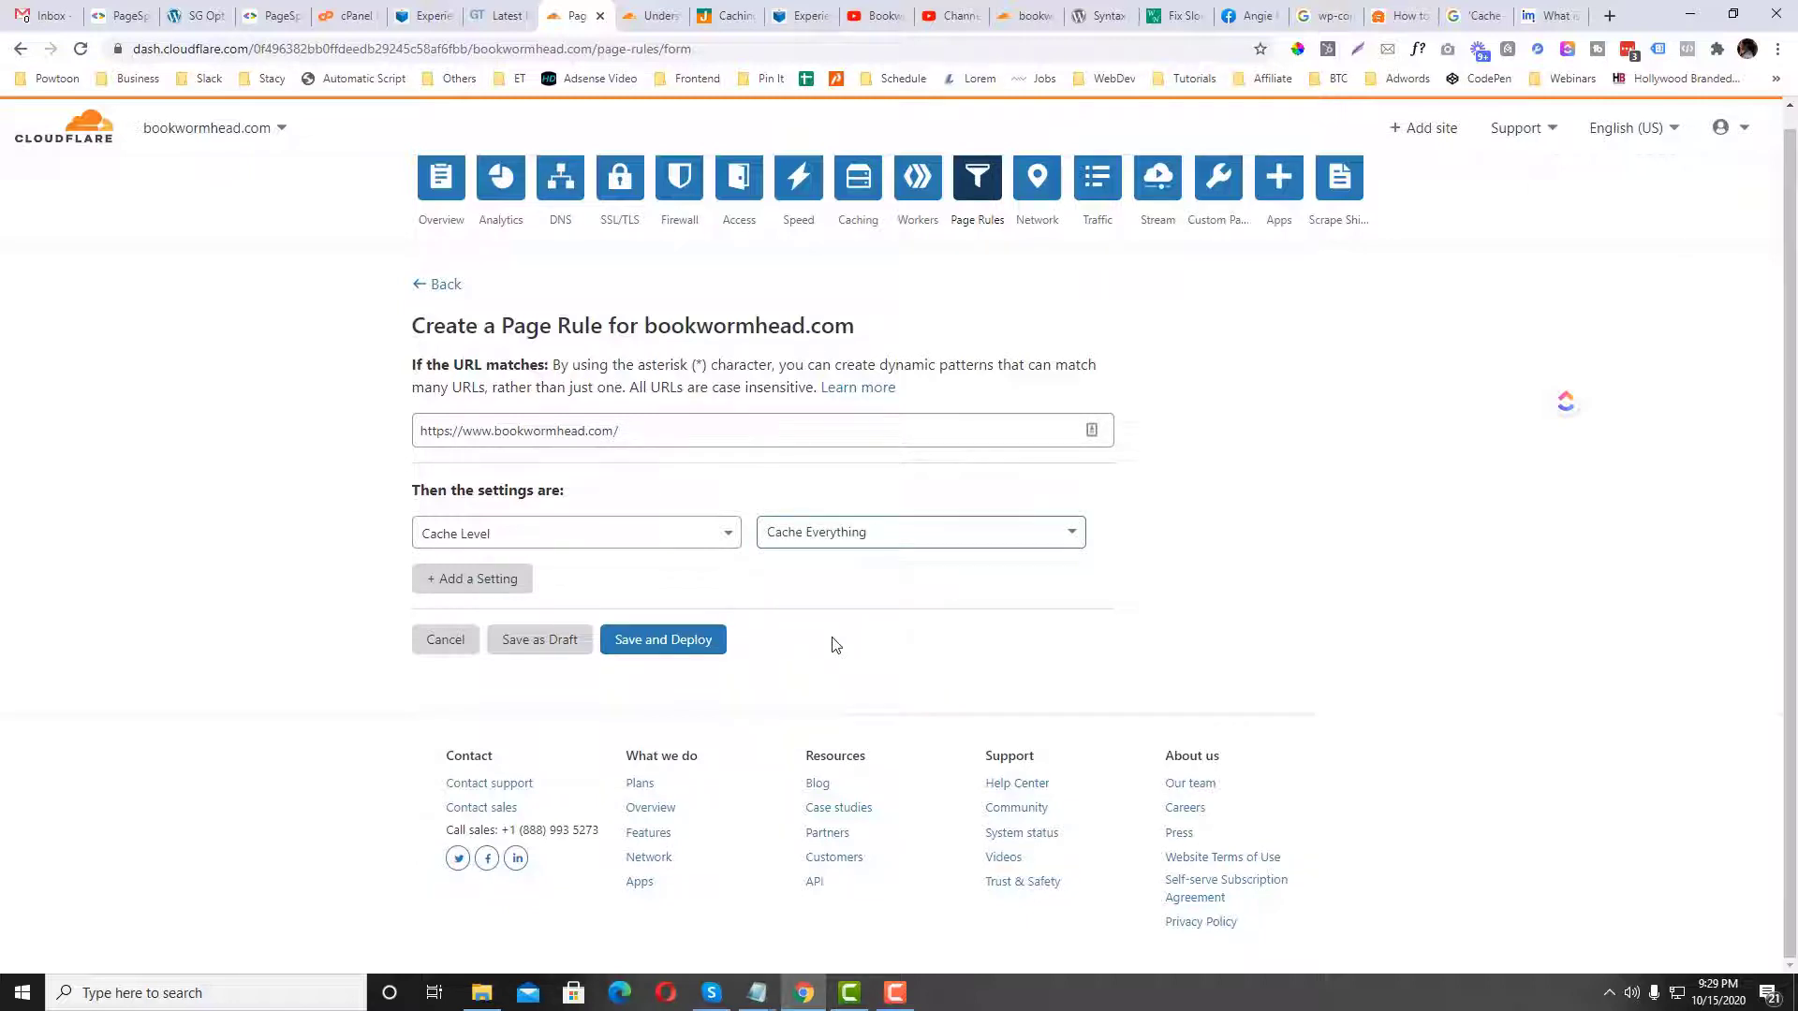
Step: Add an Auto Minify setting to the page rule and enable it for CSS
left_click(477, 580)
scroll(562, 562, "down", 1)
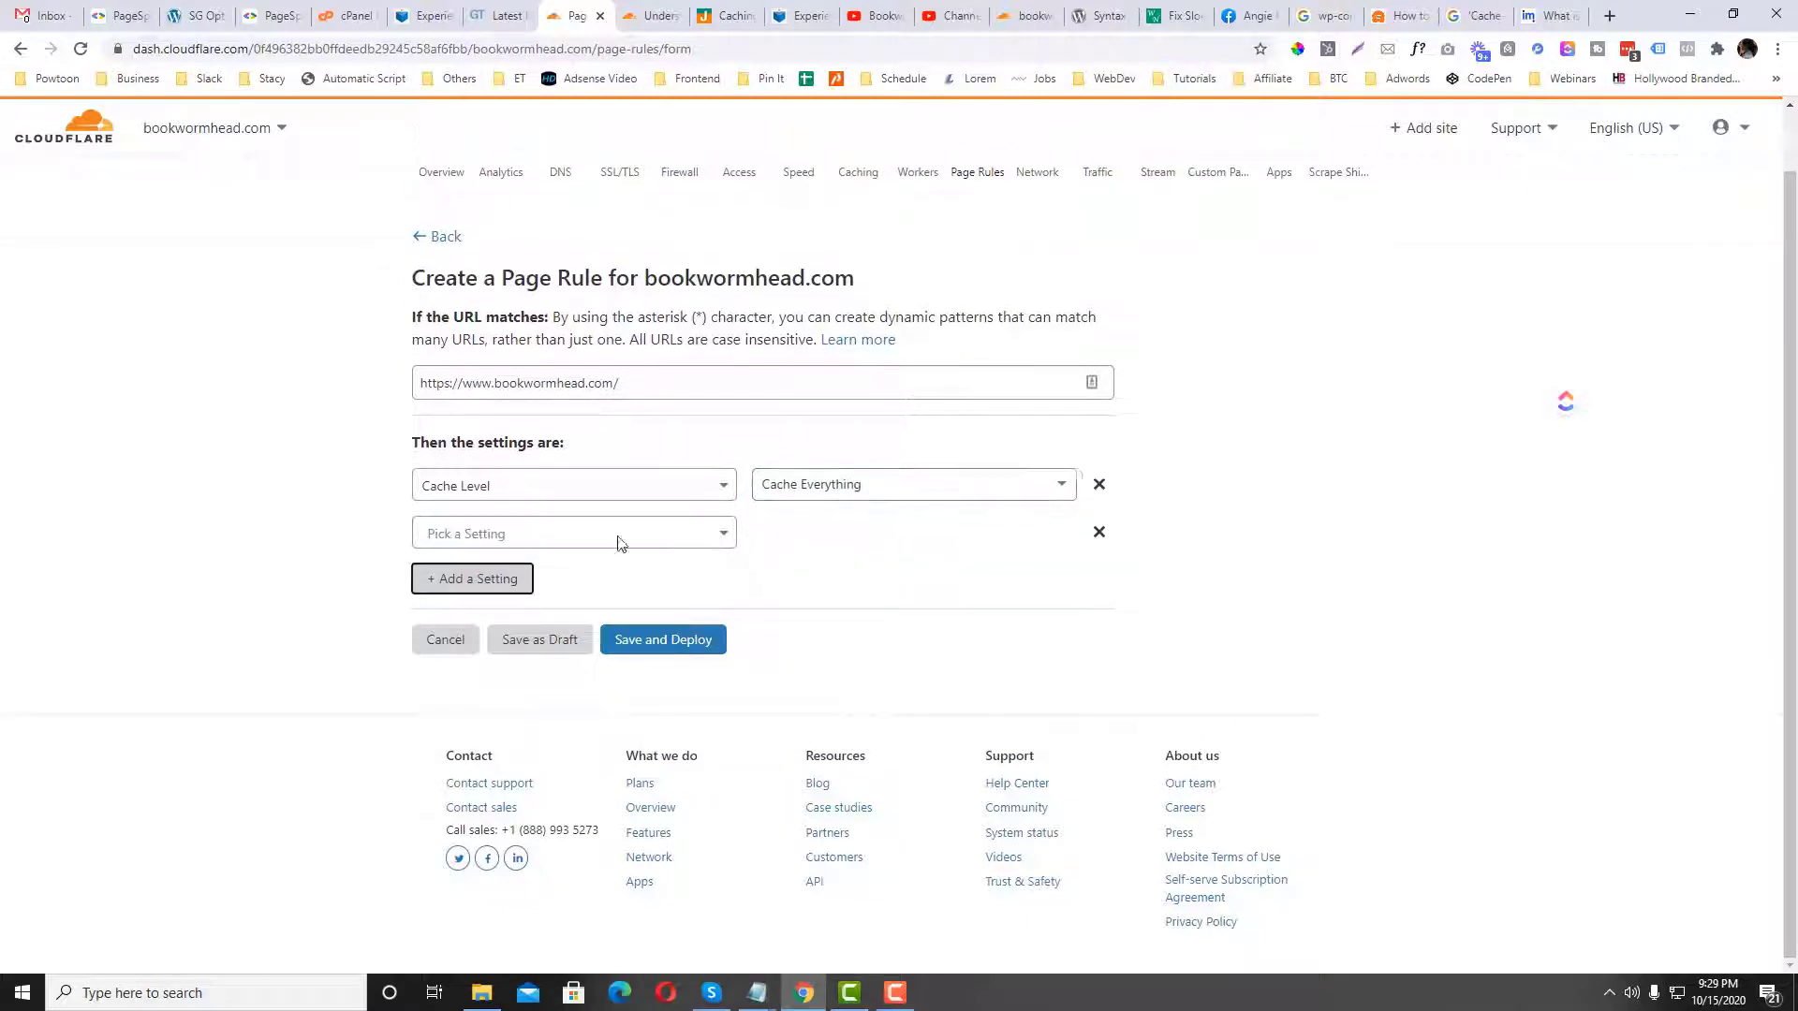
left_click(614, 536)
scroll(621, 672, "down", 2)
scroll(618, 666, "up", 2)
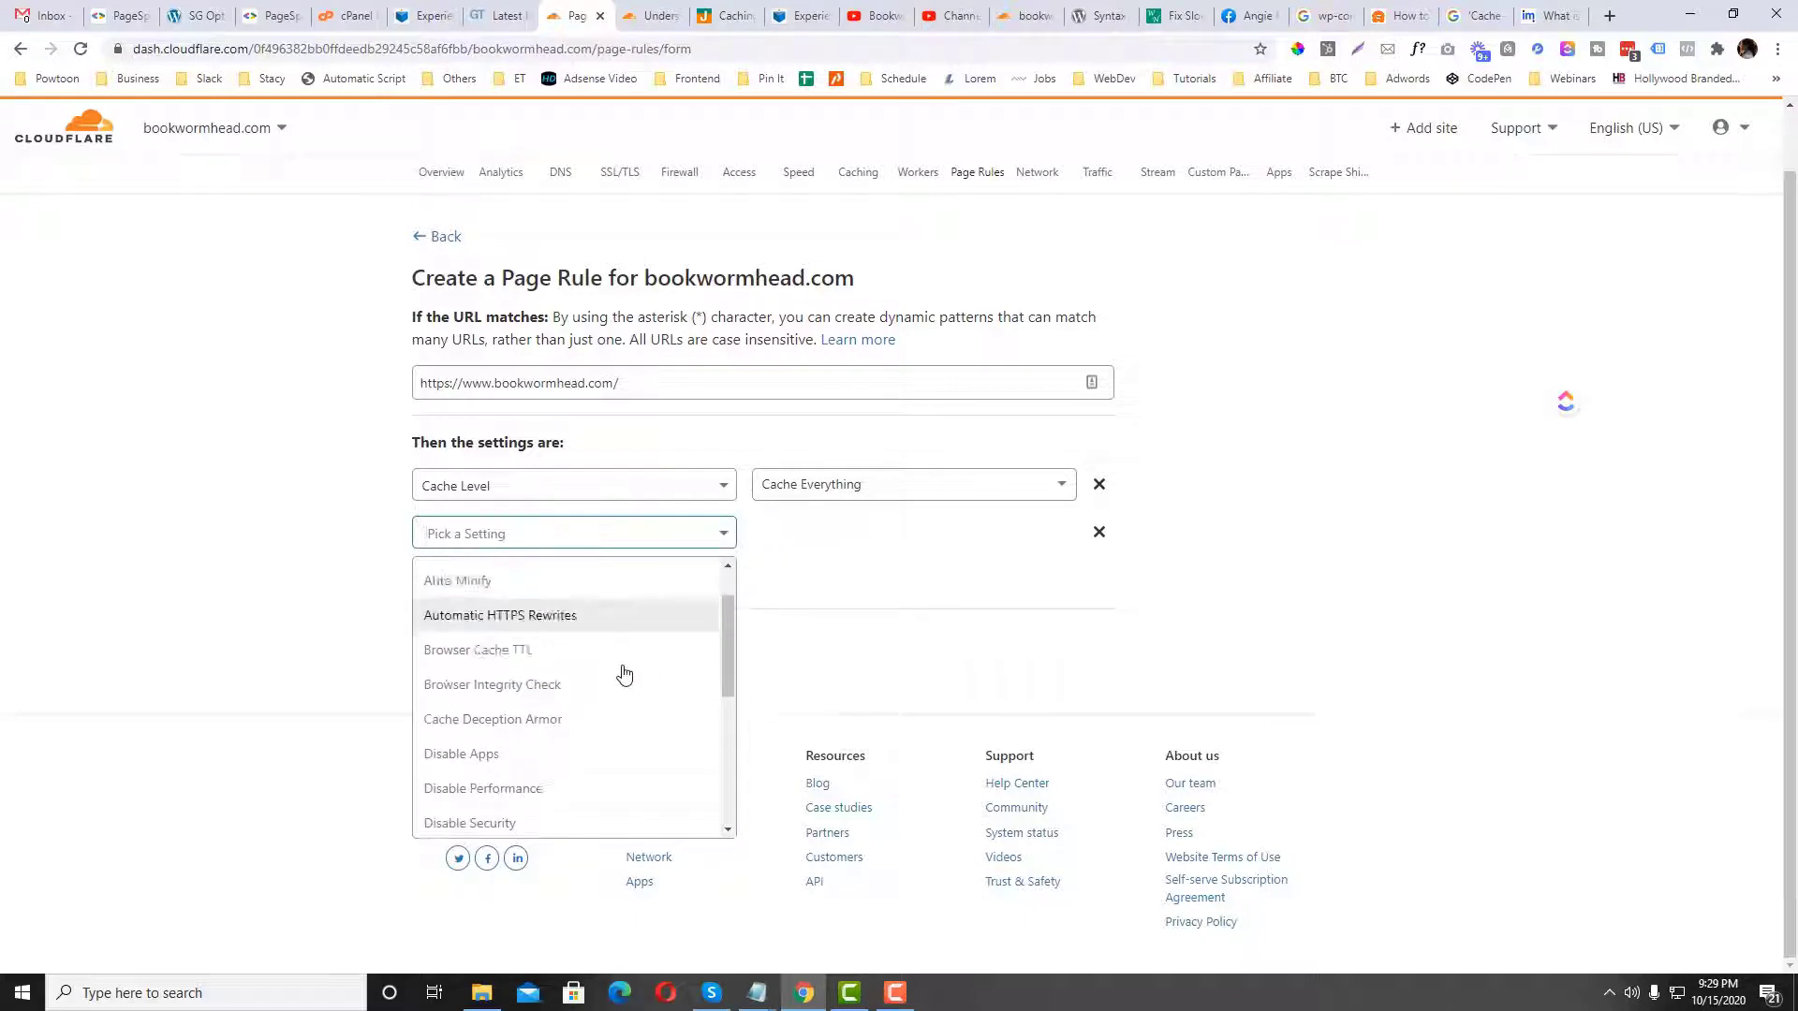
left_click(585, 646)
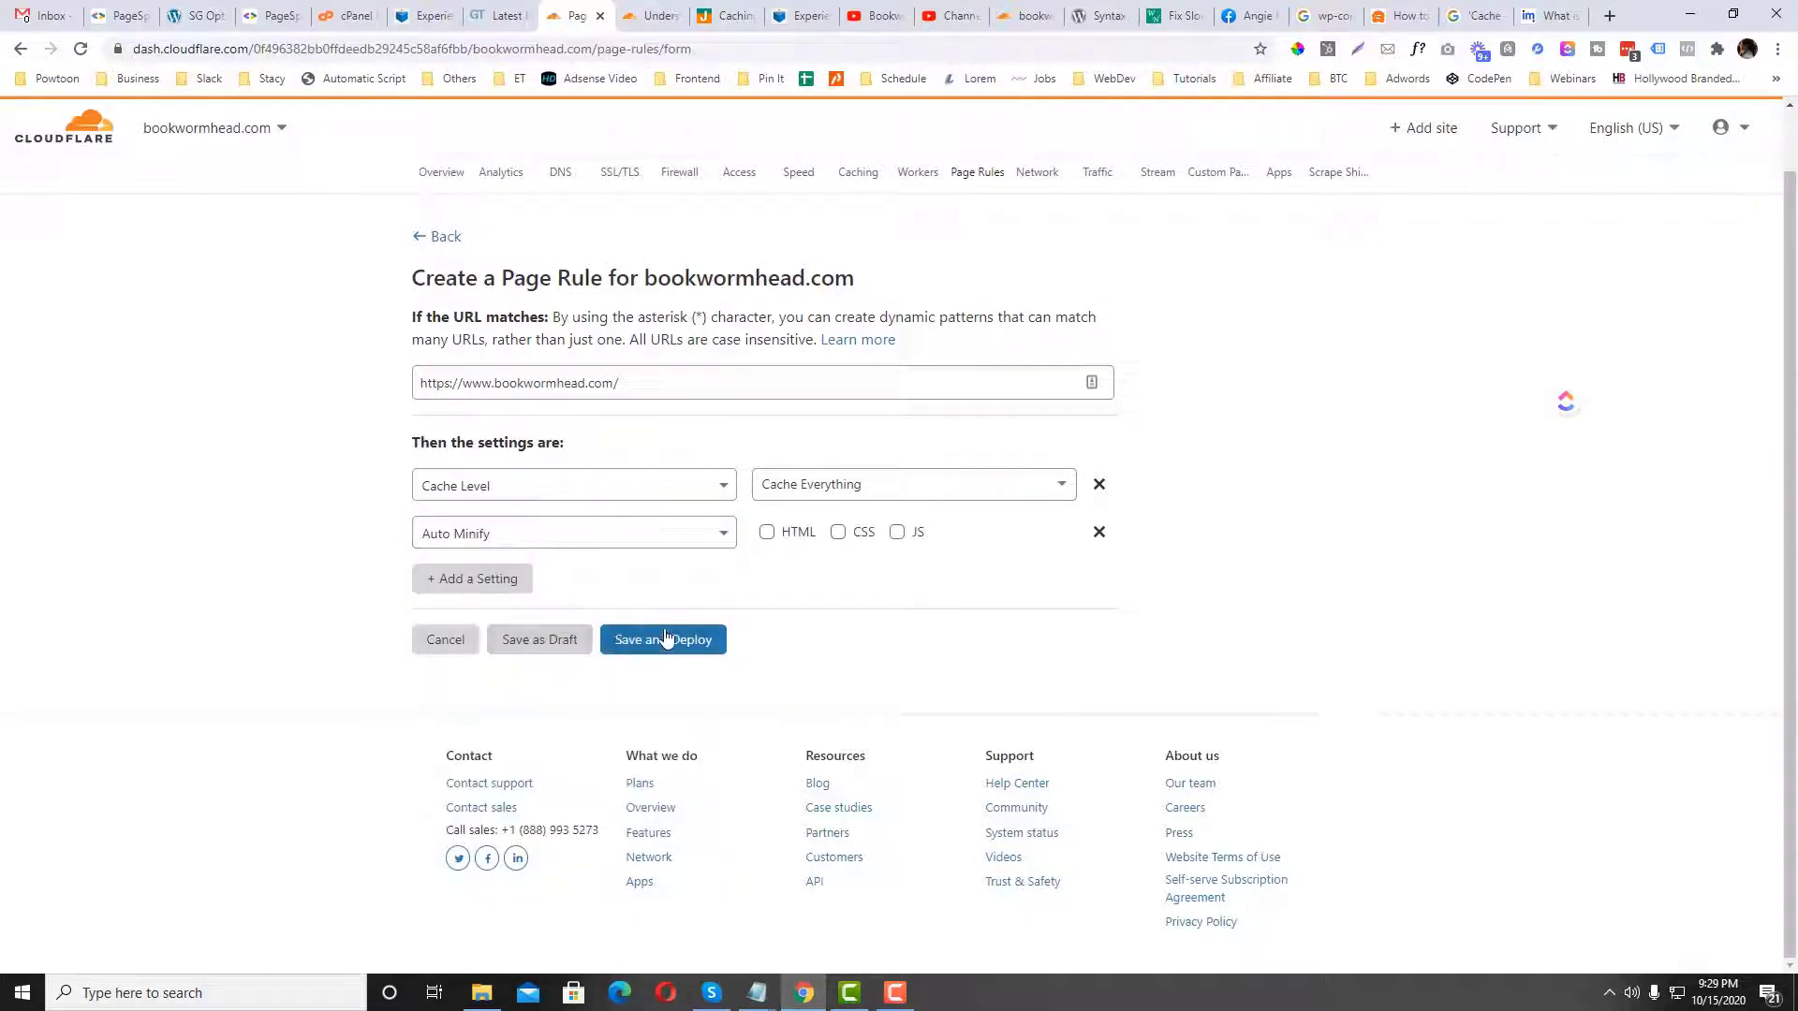
left_click(838, 533)
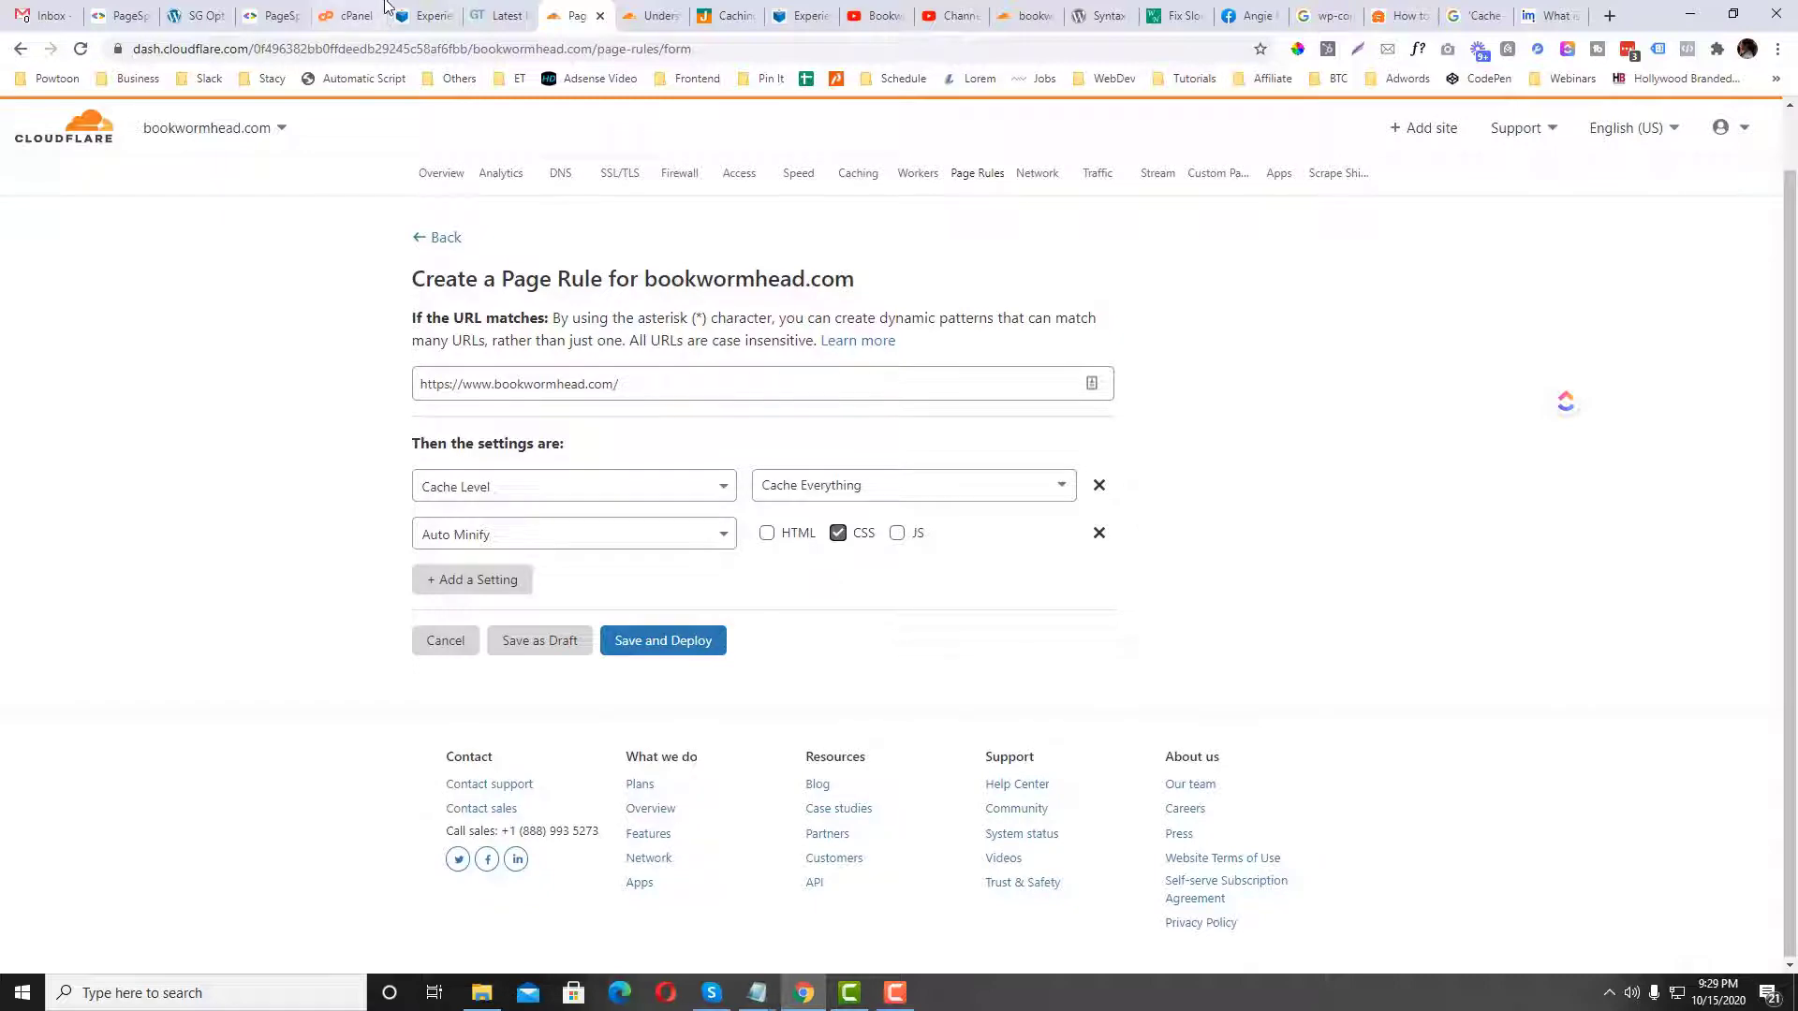
Step: Move the homepage's browser tab directly before the Cloudflare page rule, look over the homepage, and return to the rule
left_click_drag(427, 16, 486, 24)
scroll(480, 459, "down", 6)
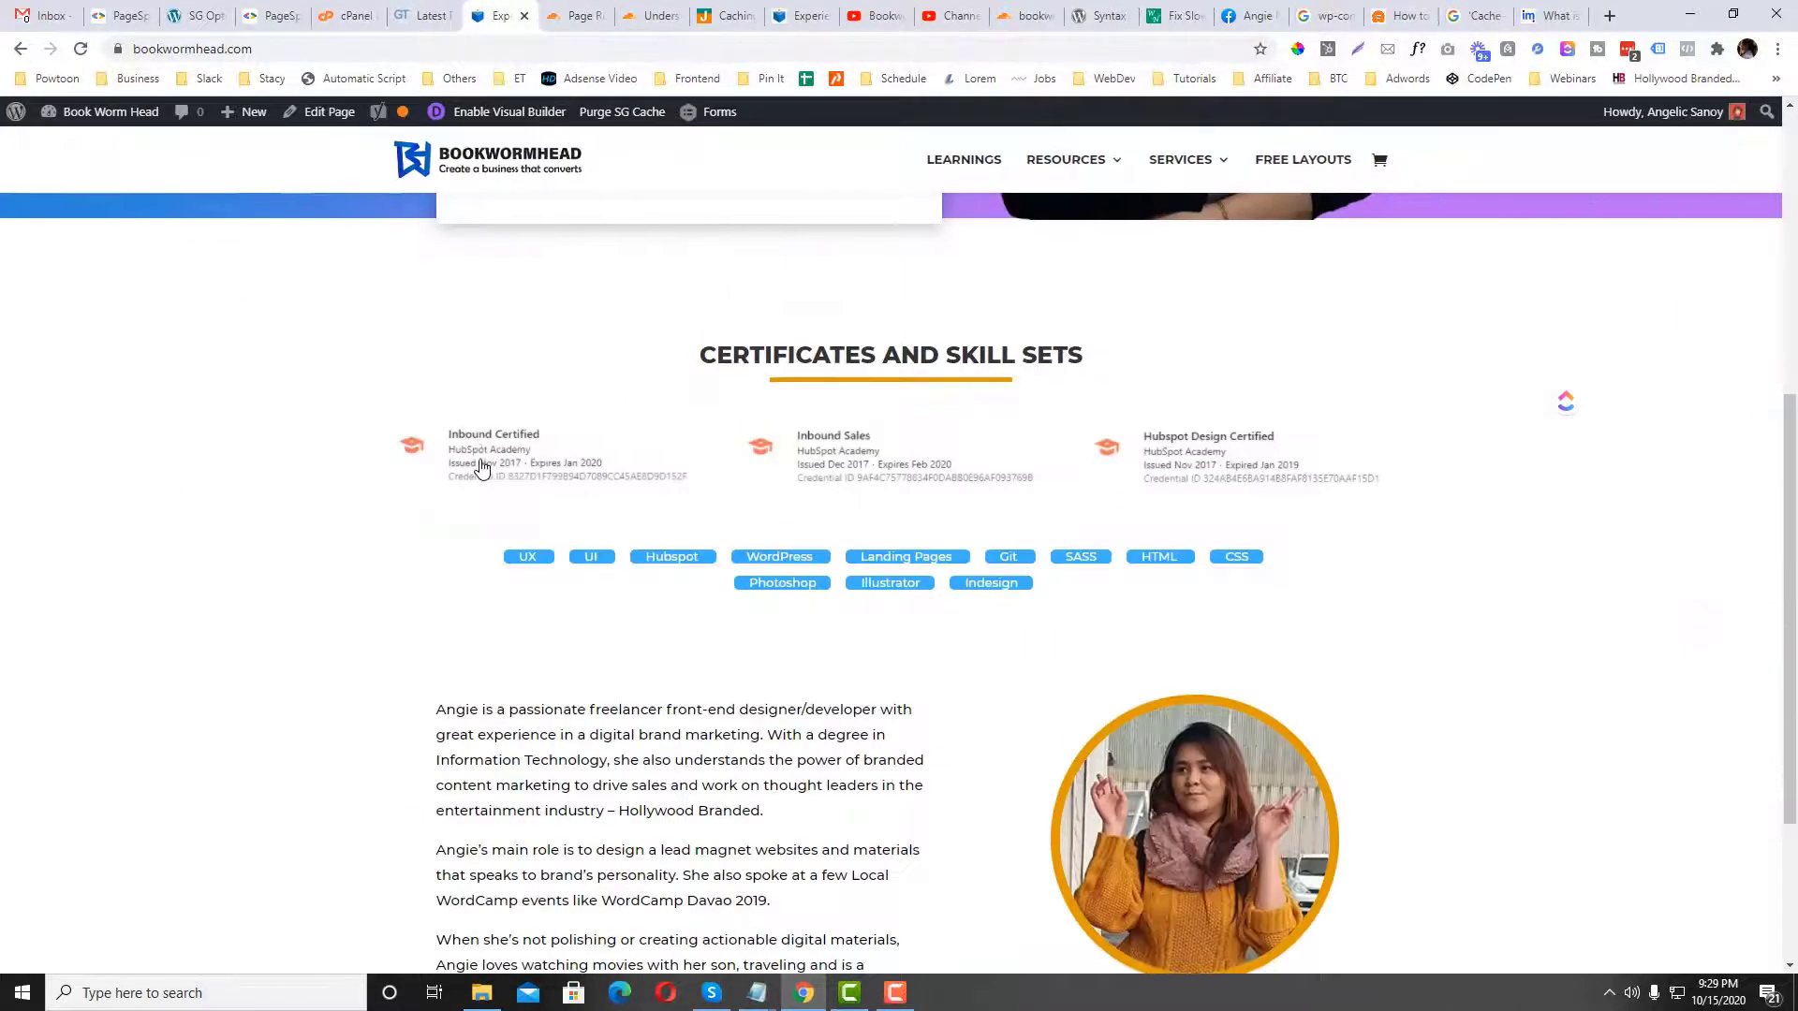
scroll(480, 458, "down", 3)
scroll(479, 465, "up", 10)
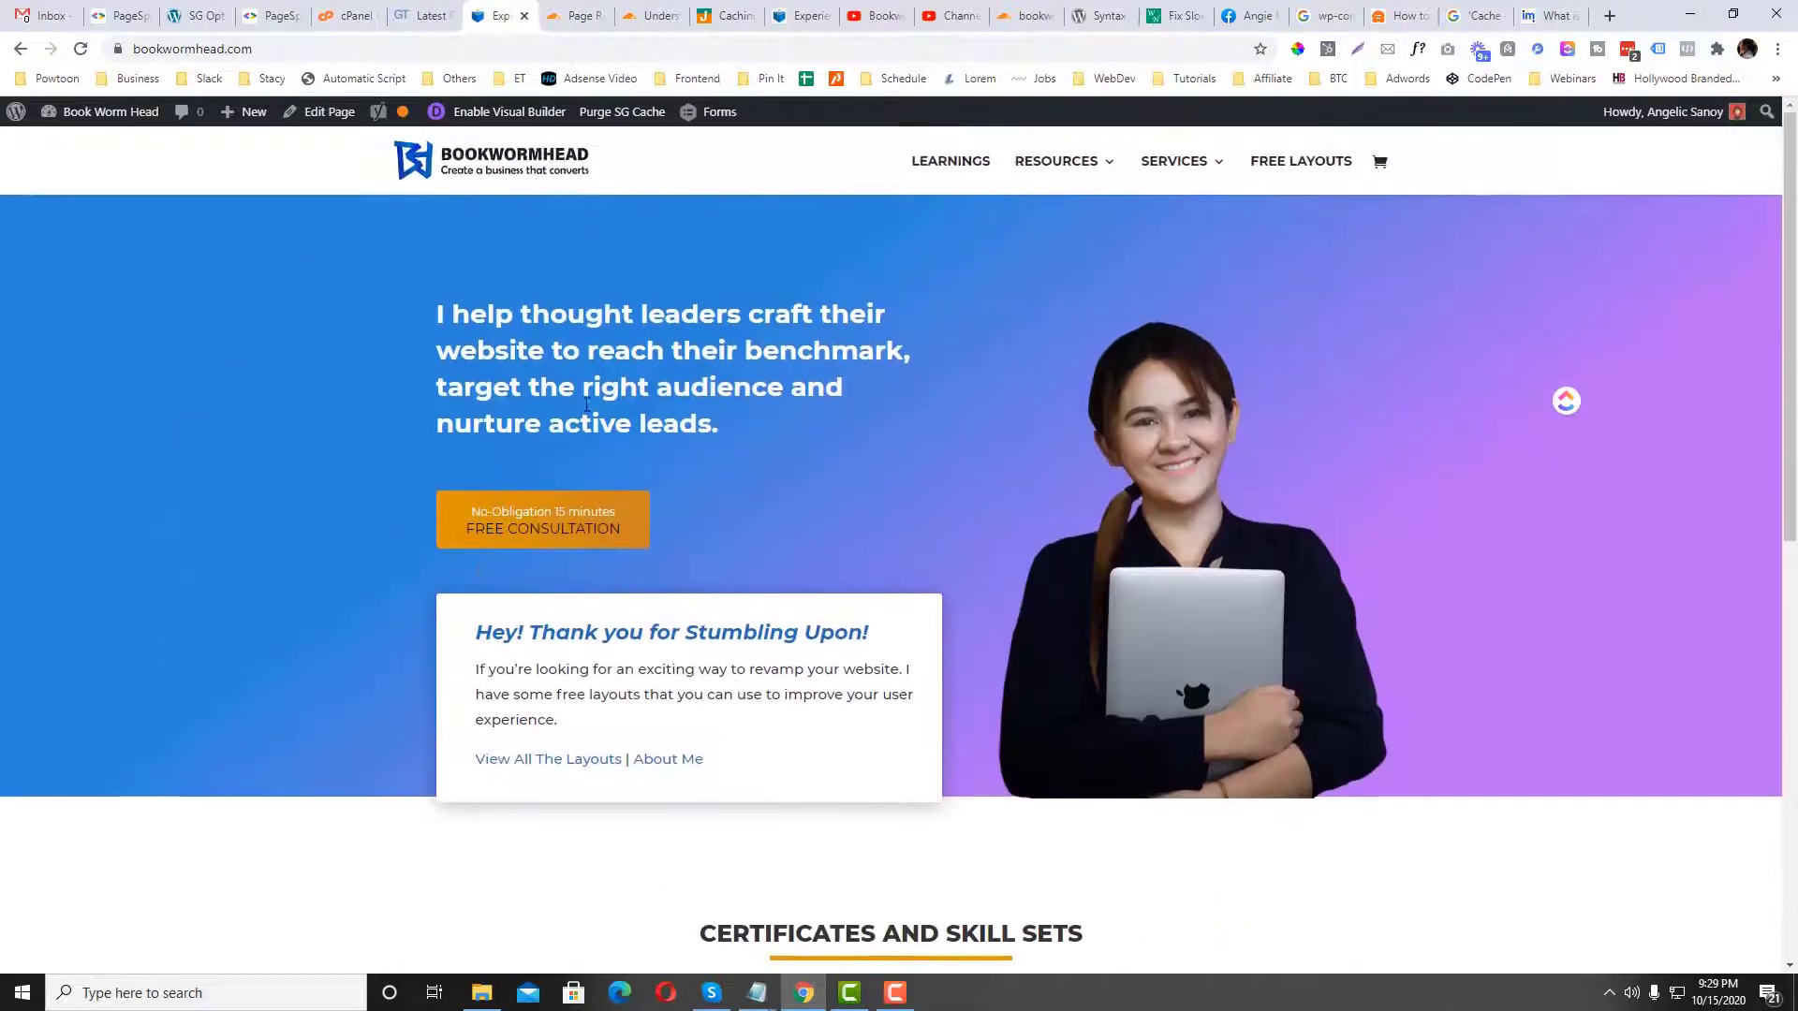
key("ctrl+Tab")
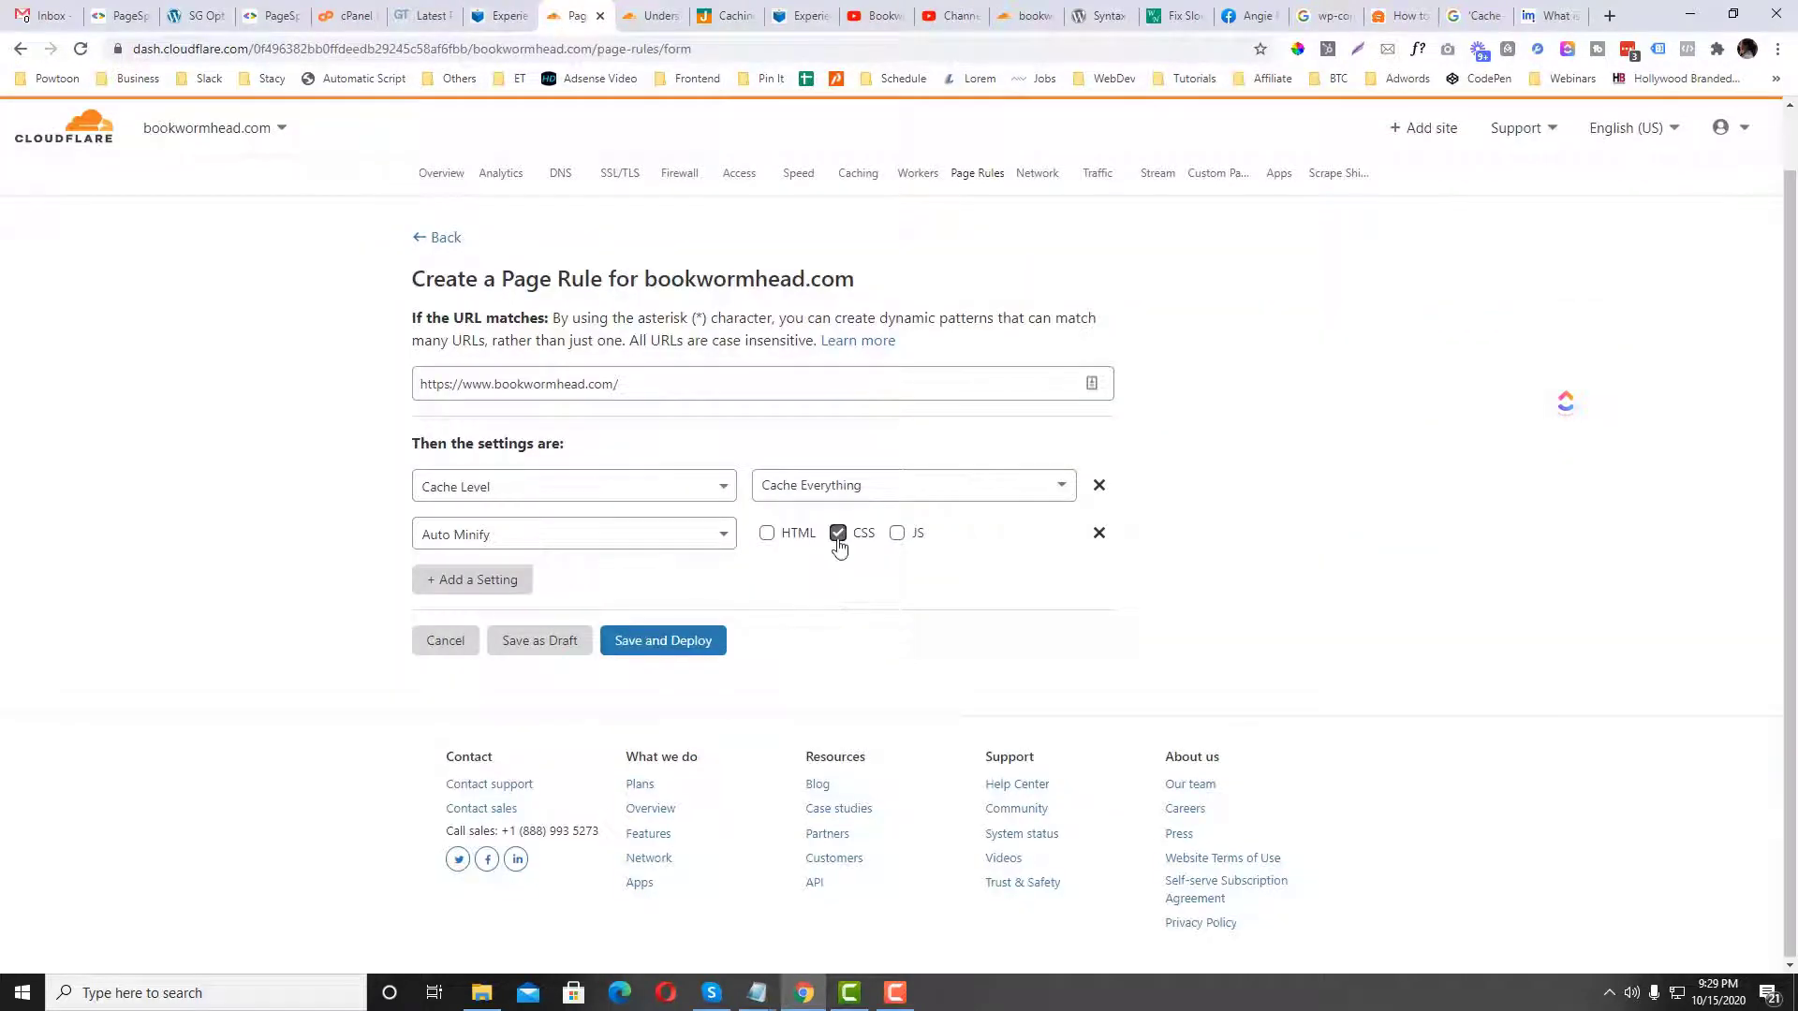
Step: Add a Browser Cache TTL setting of 4 hours to the page rule
left_click(482, 580)
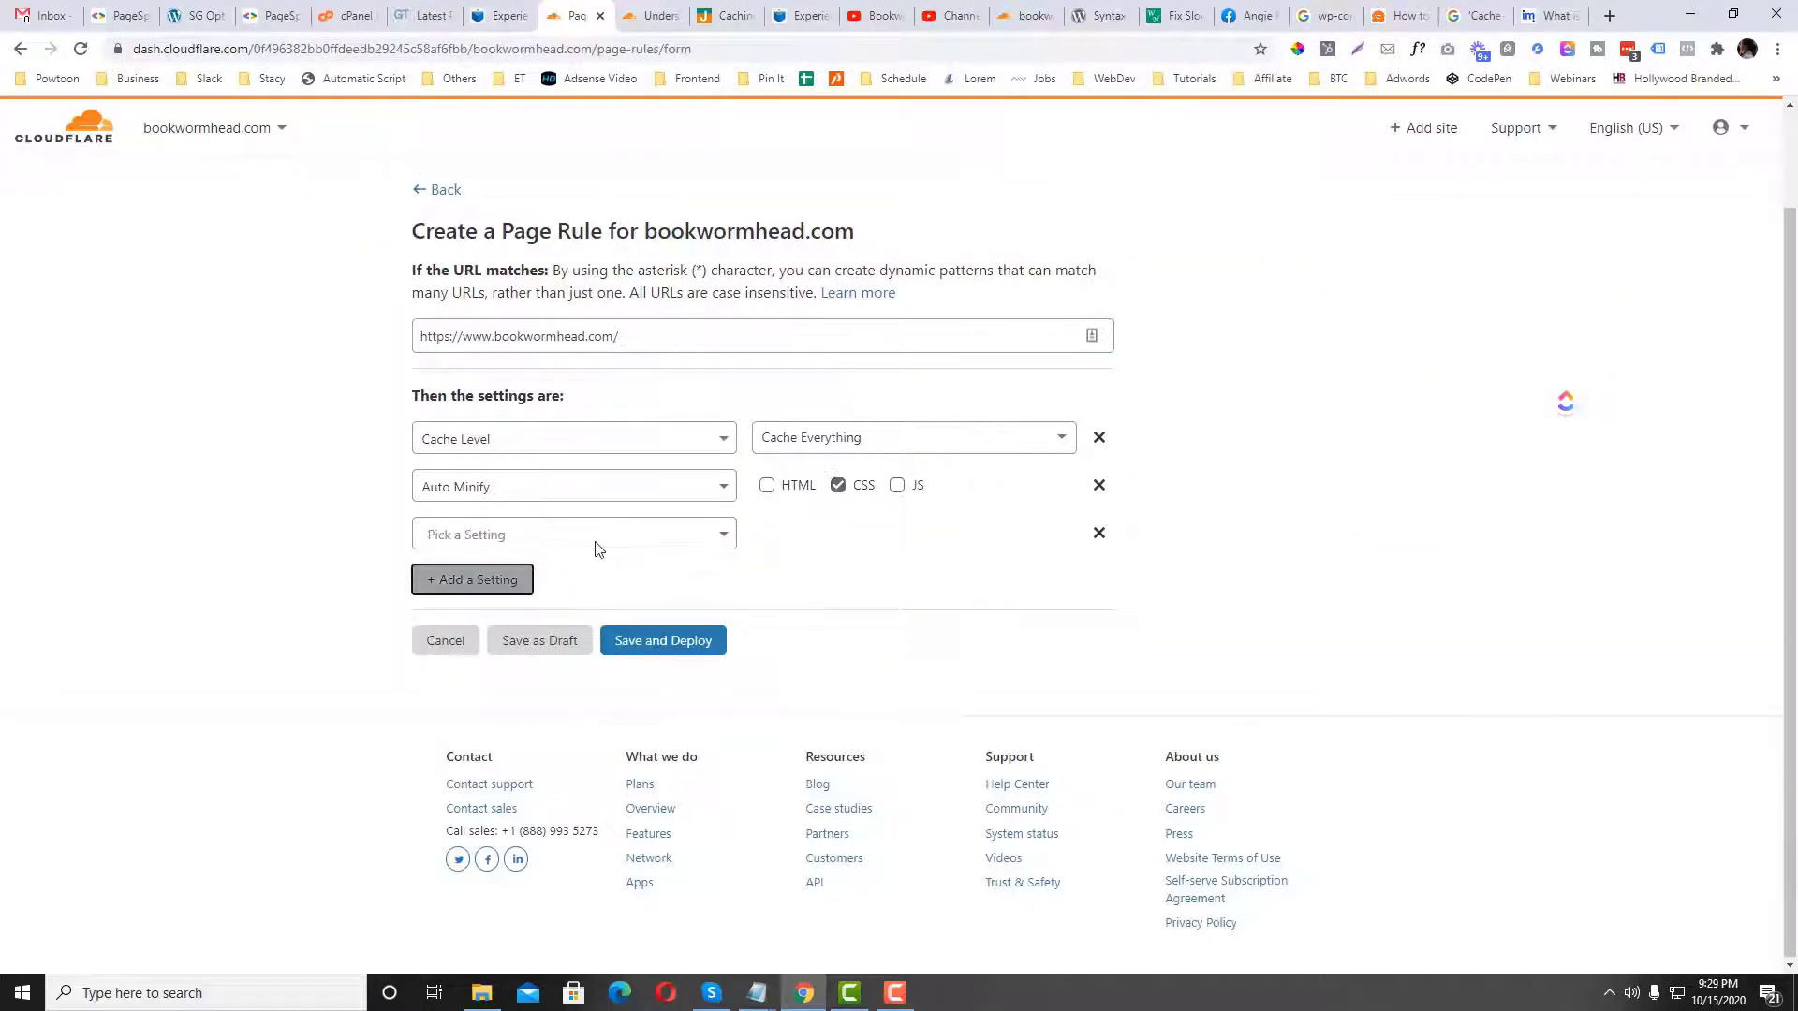
left_click(606, 533)
scroll(613, 679, "down", 3)
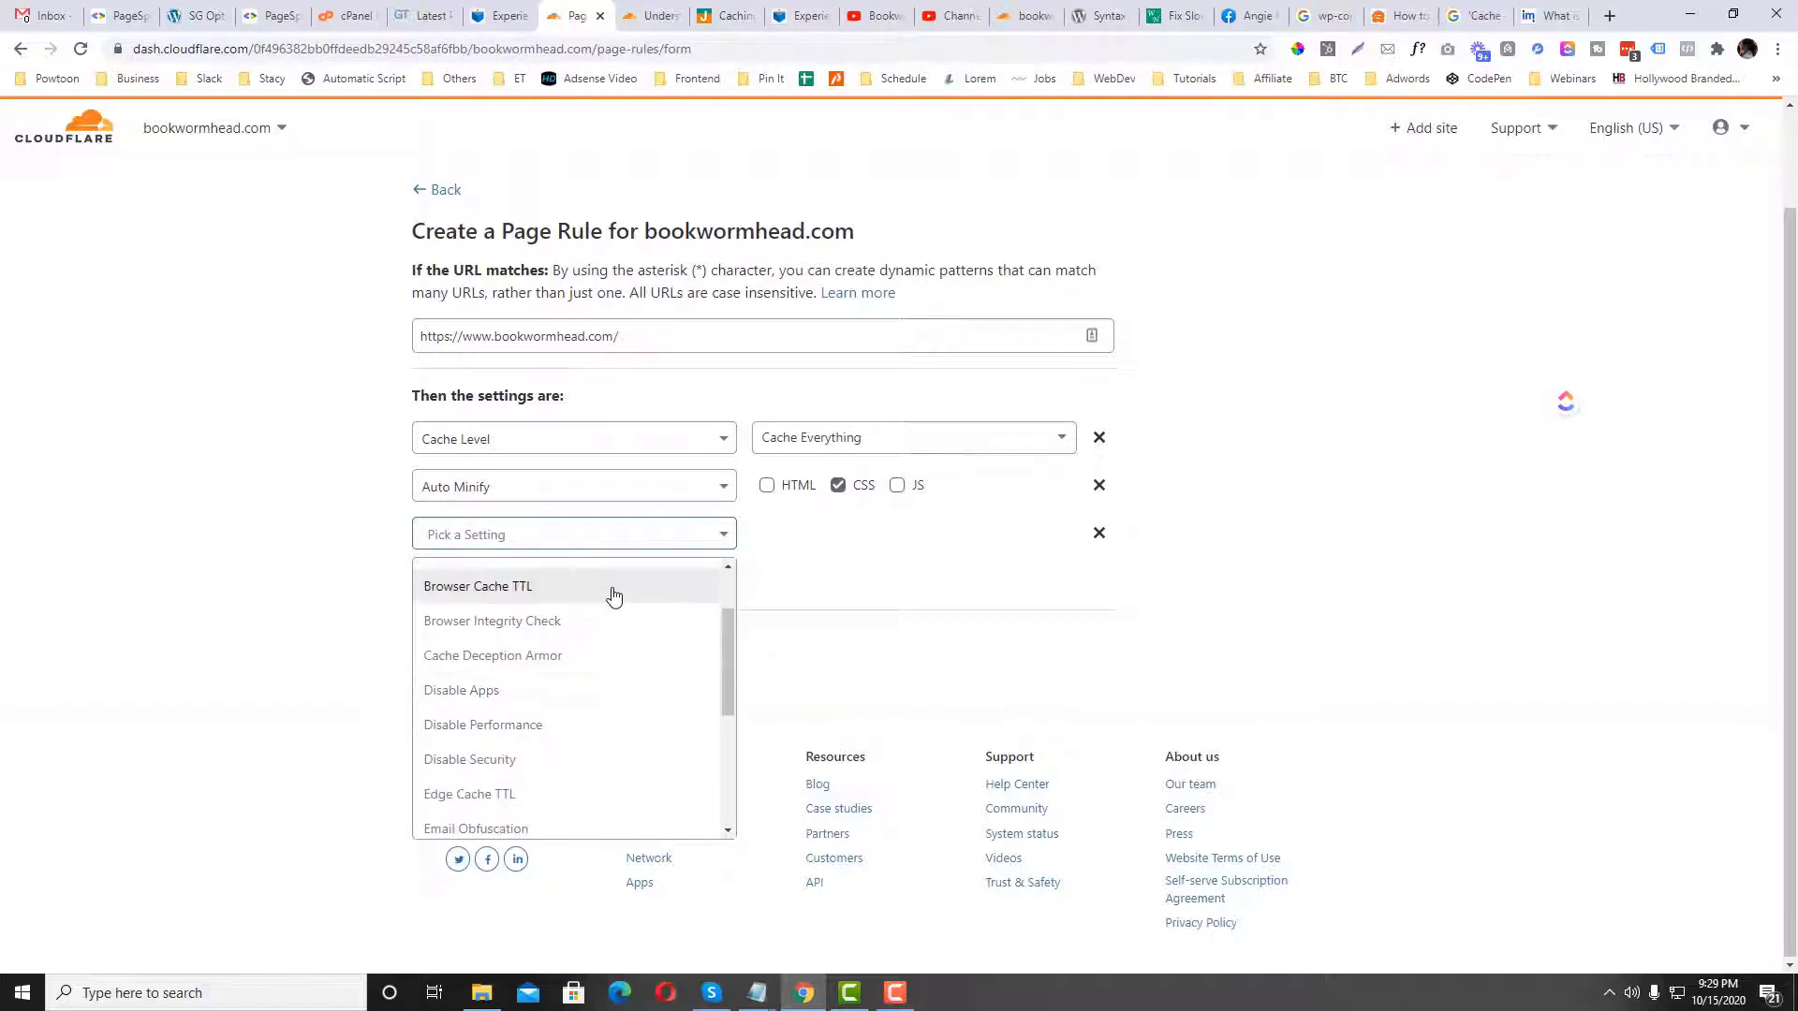
left_click(613, 590)
left_click(839, 548)
scroll(820, 621, "down", 2)
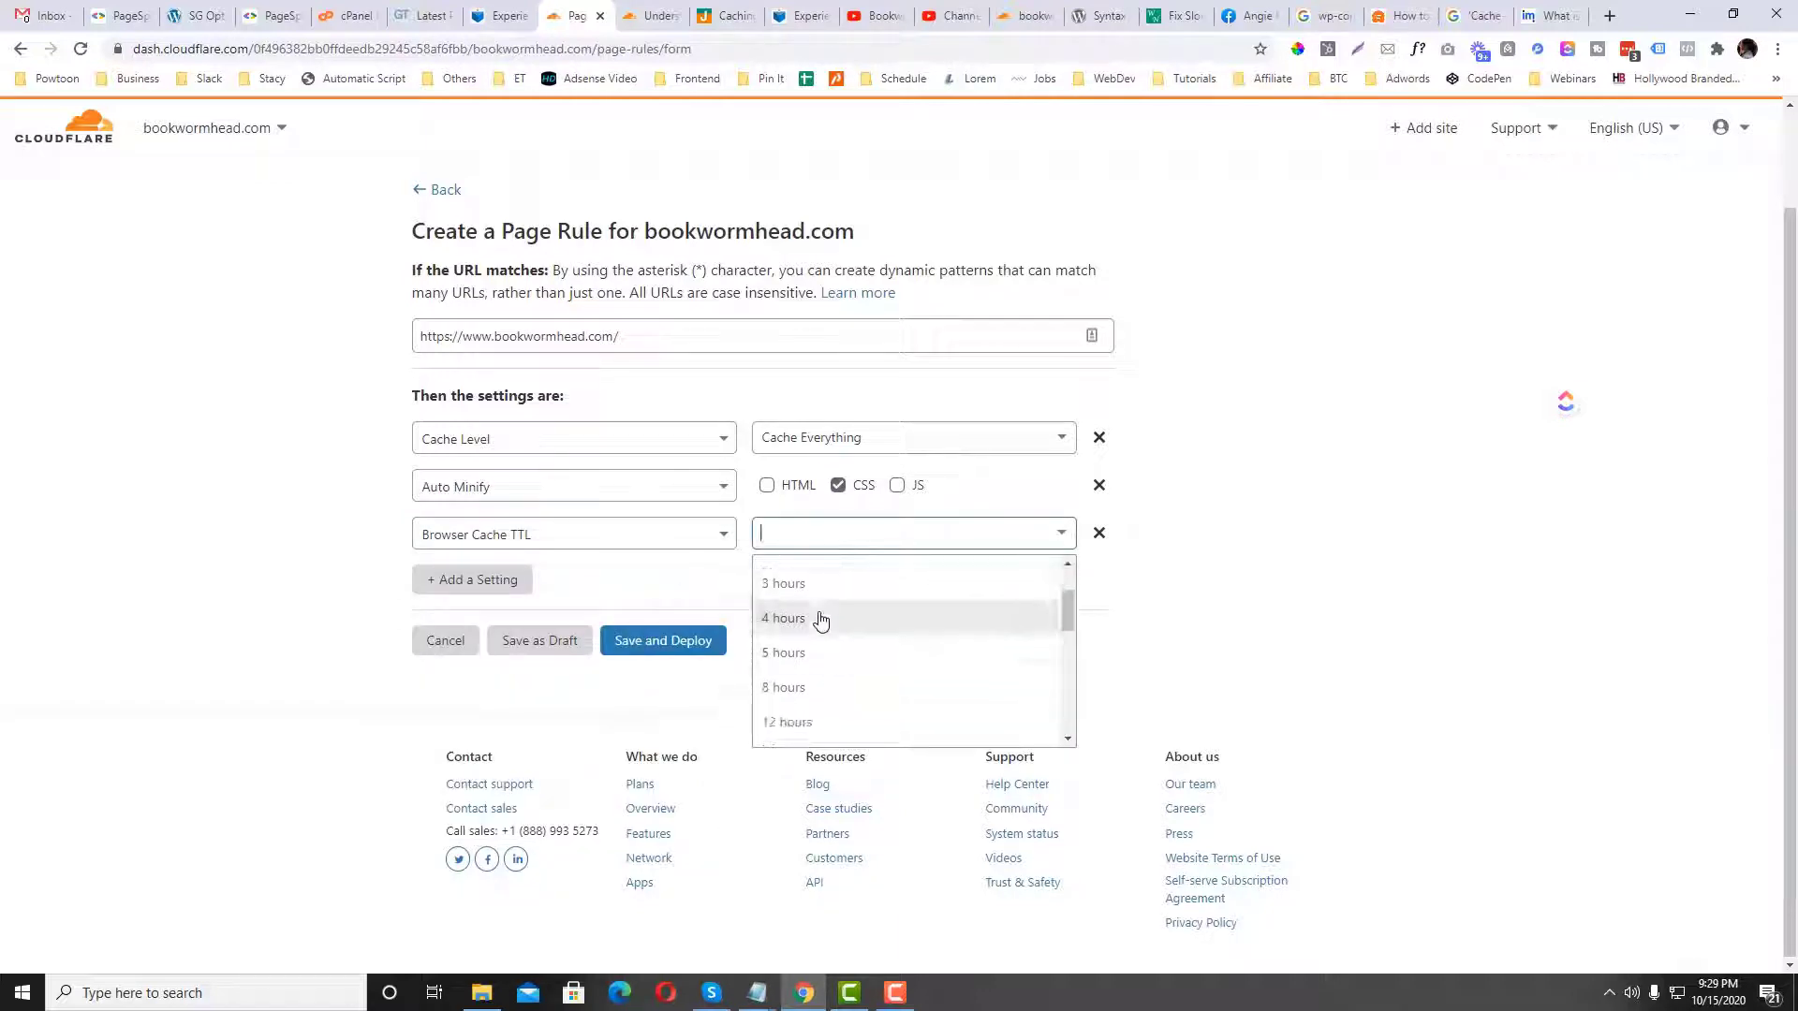
left_click(820, 619)
Step: Add an Origin Cache Control setting to the page rule and turn it on
left_click(515, 585)
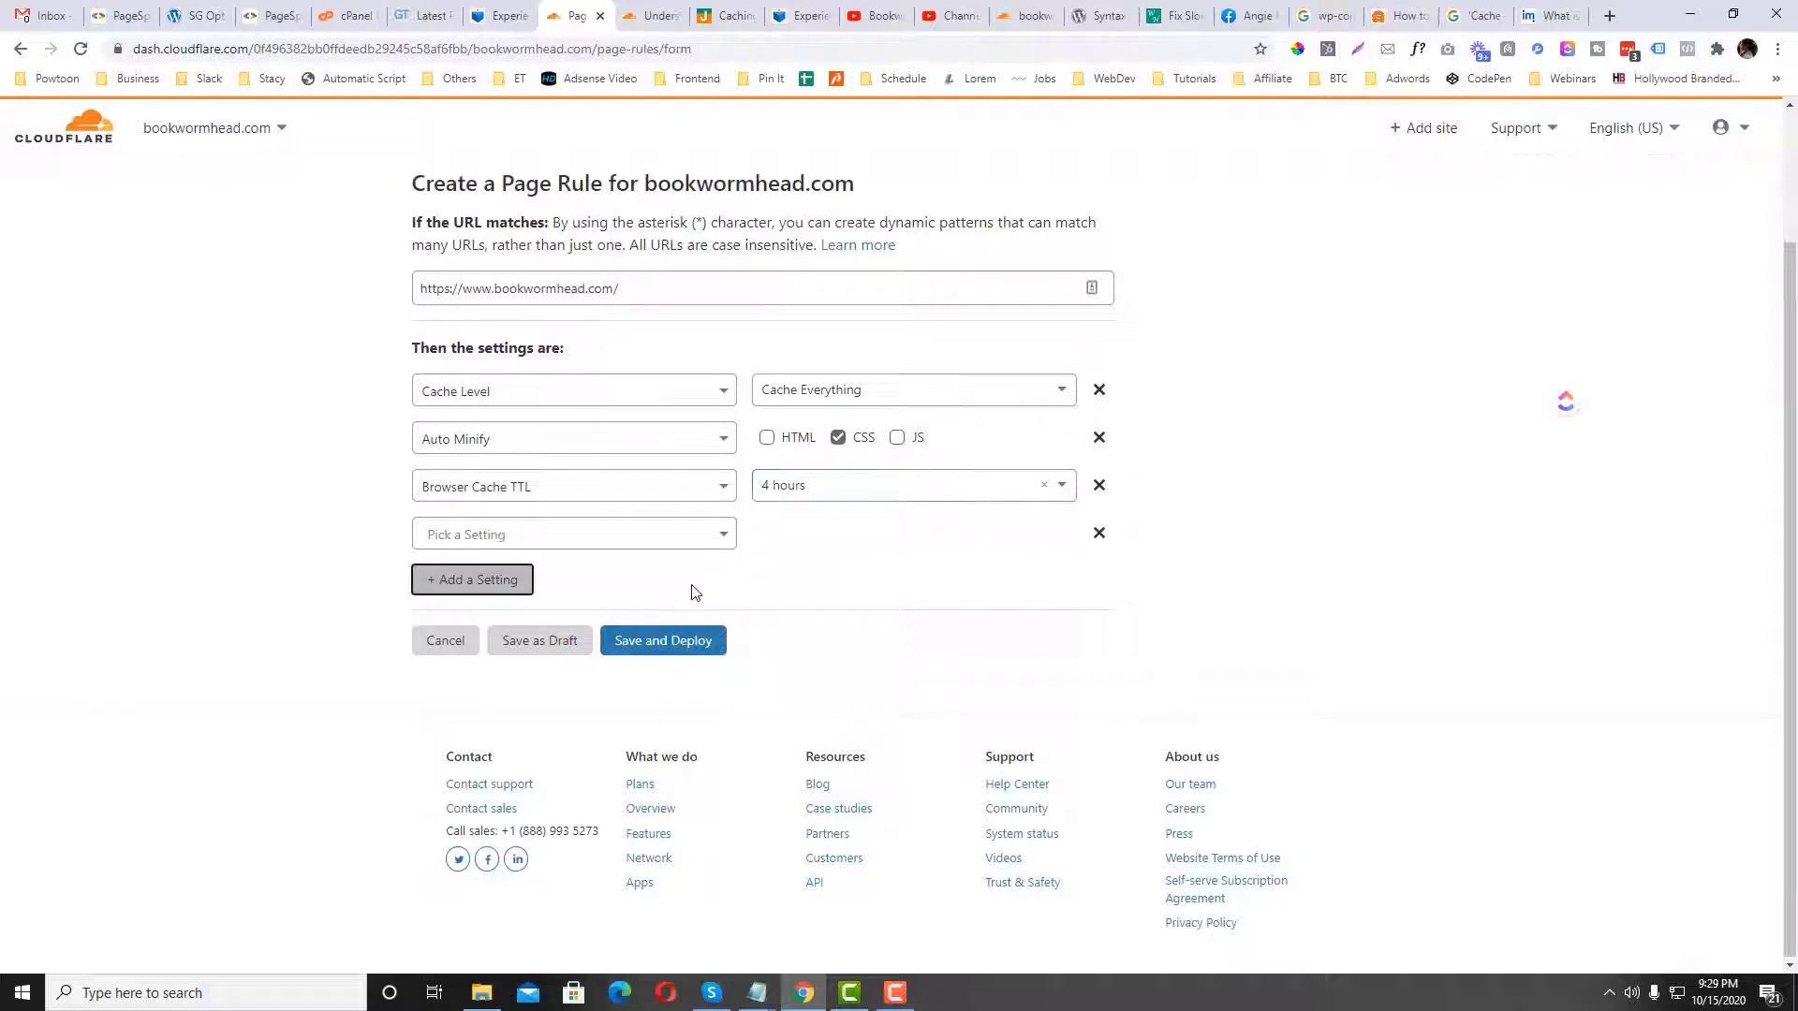
left_click(644, 545)
scroll(645, 693, "down", 3)
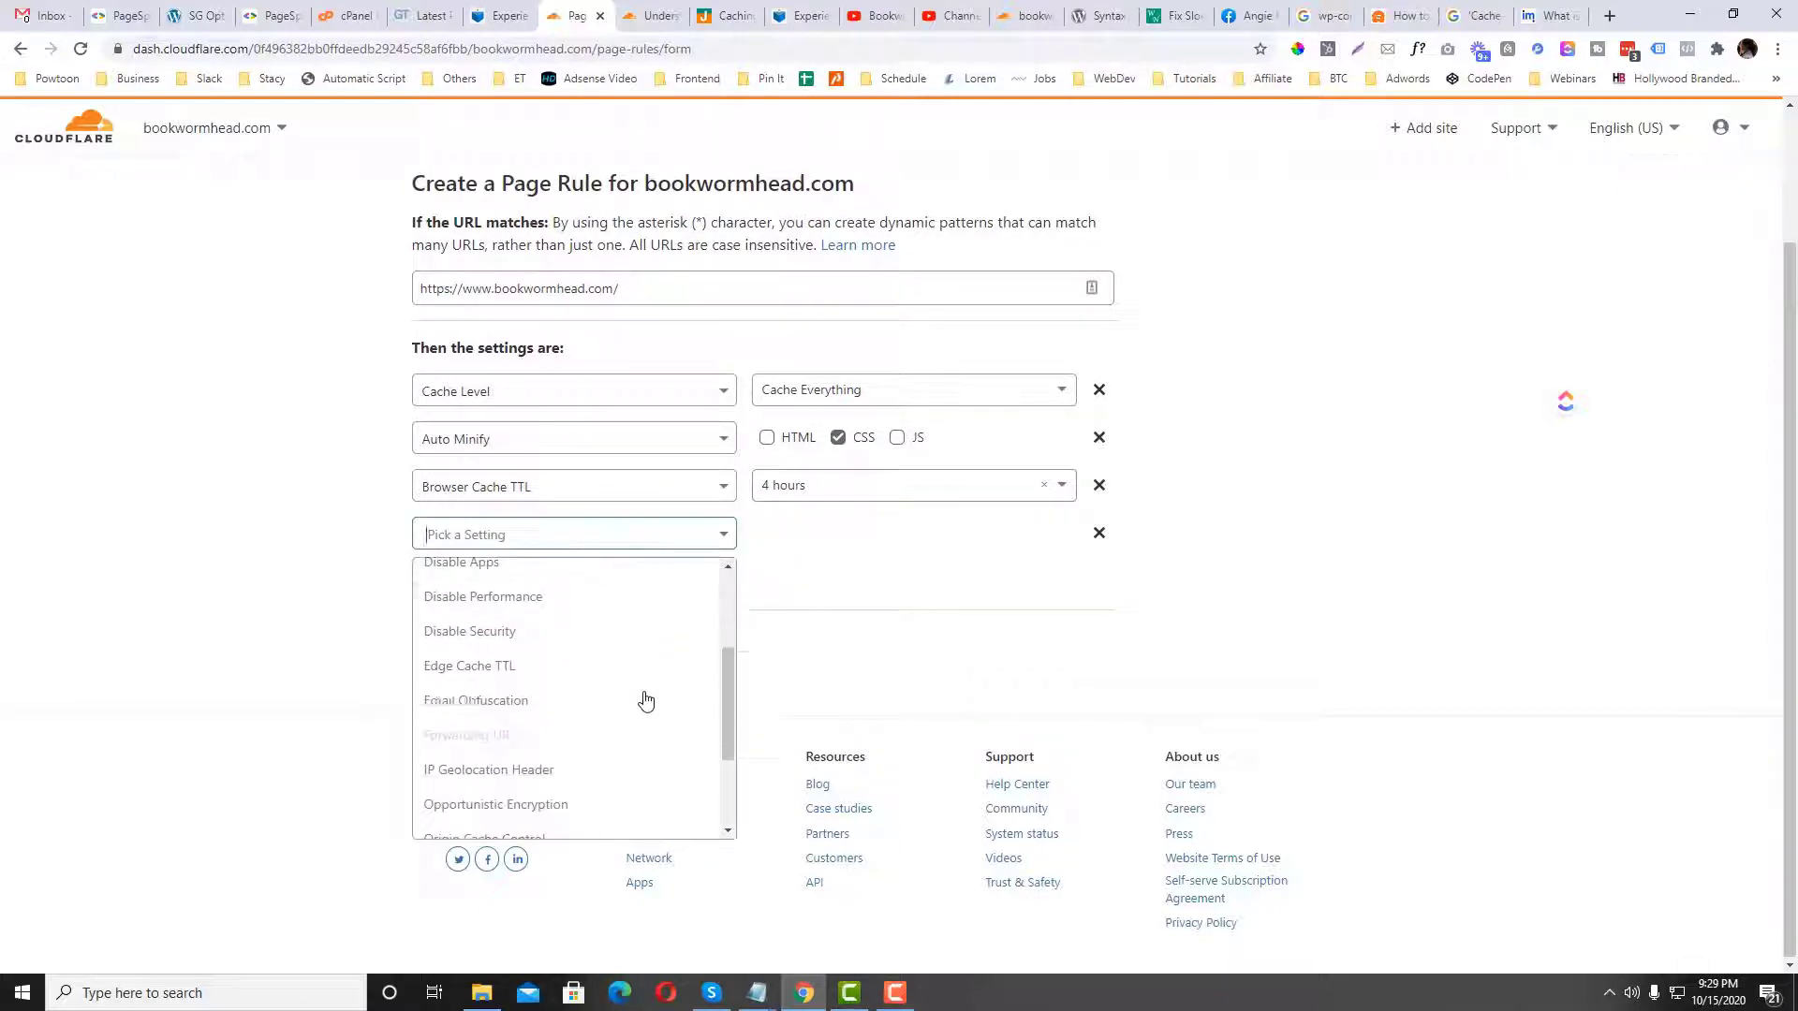
scroll(645, 700, "down", 2)
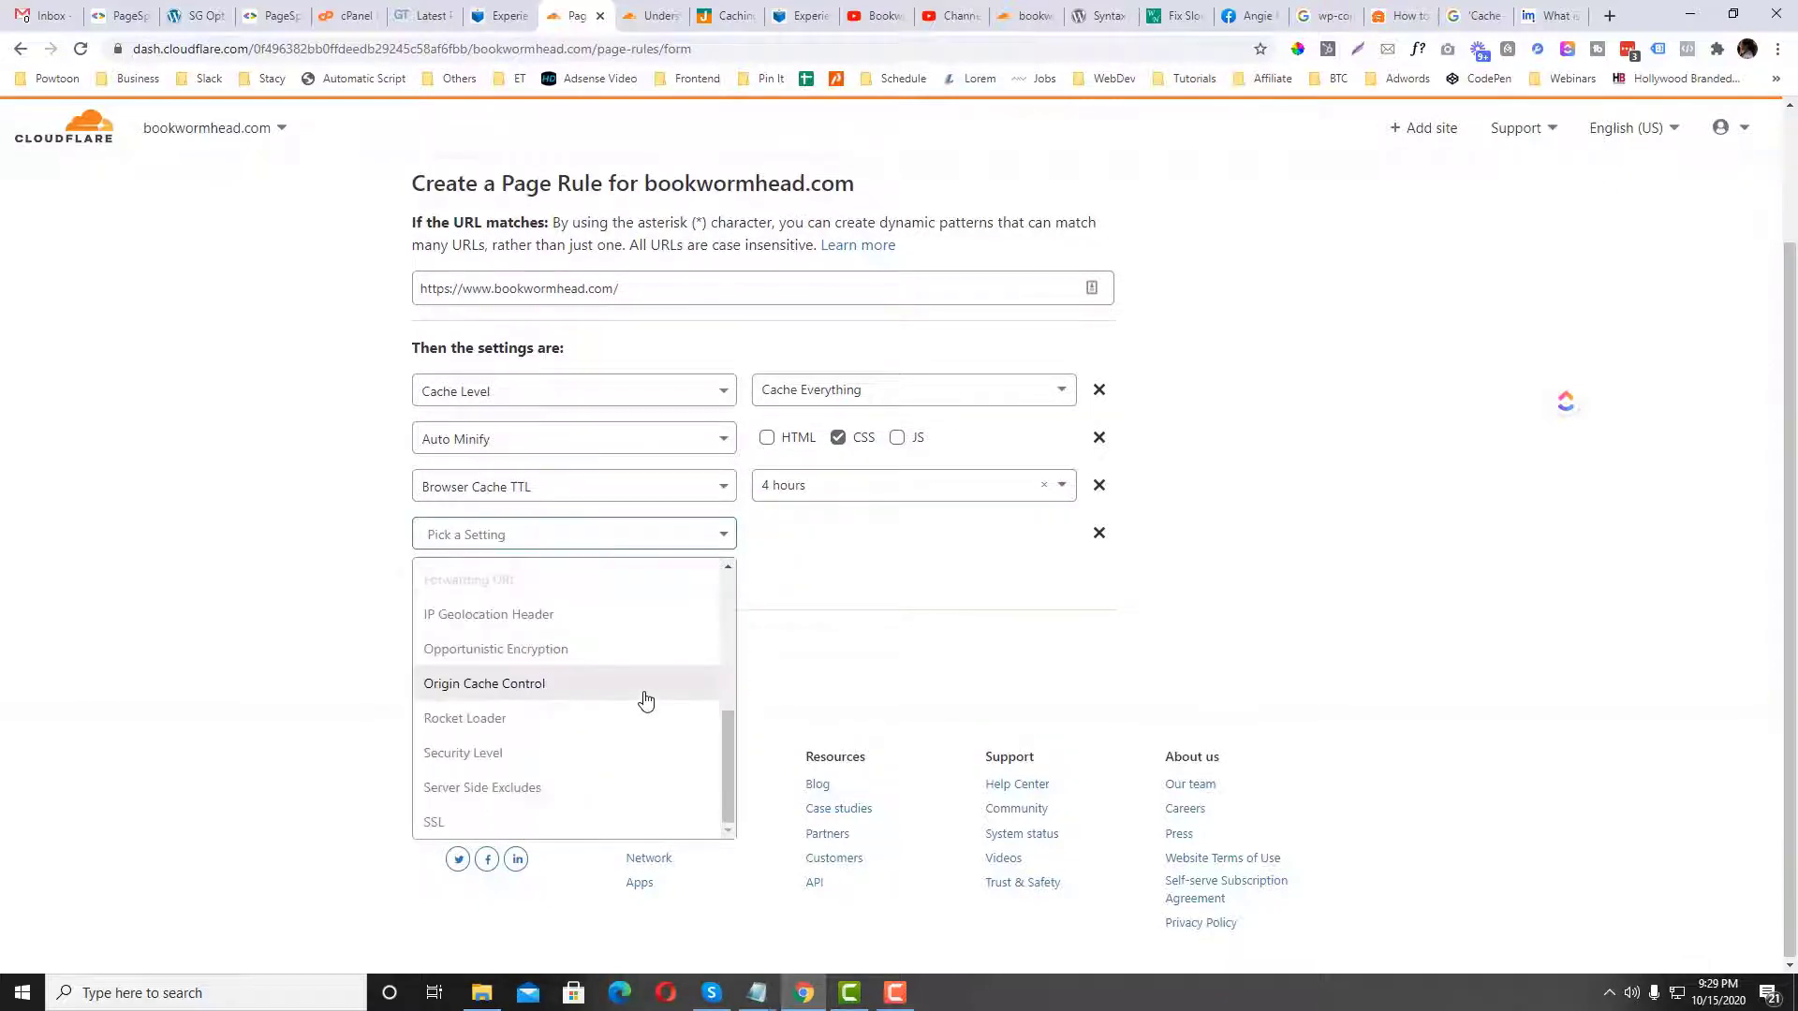
left_click(645, 700)
left_click(801, 541)
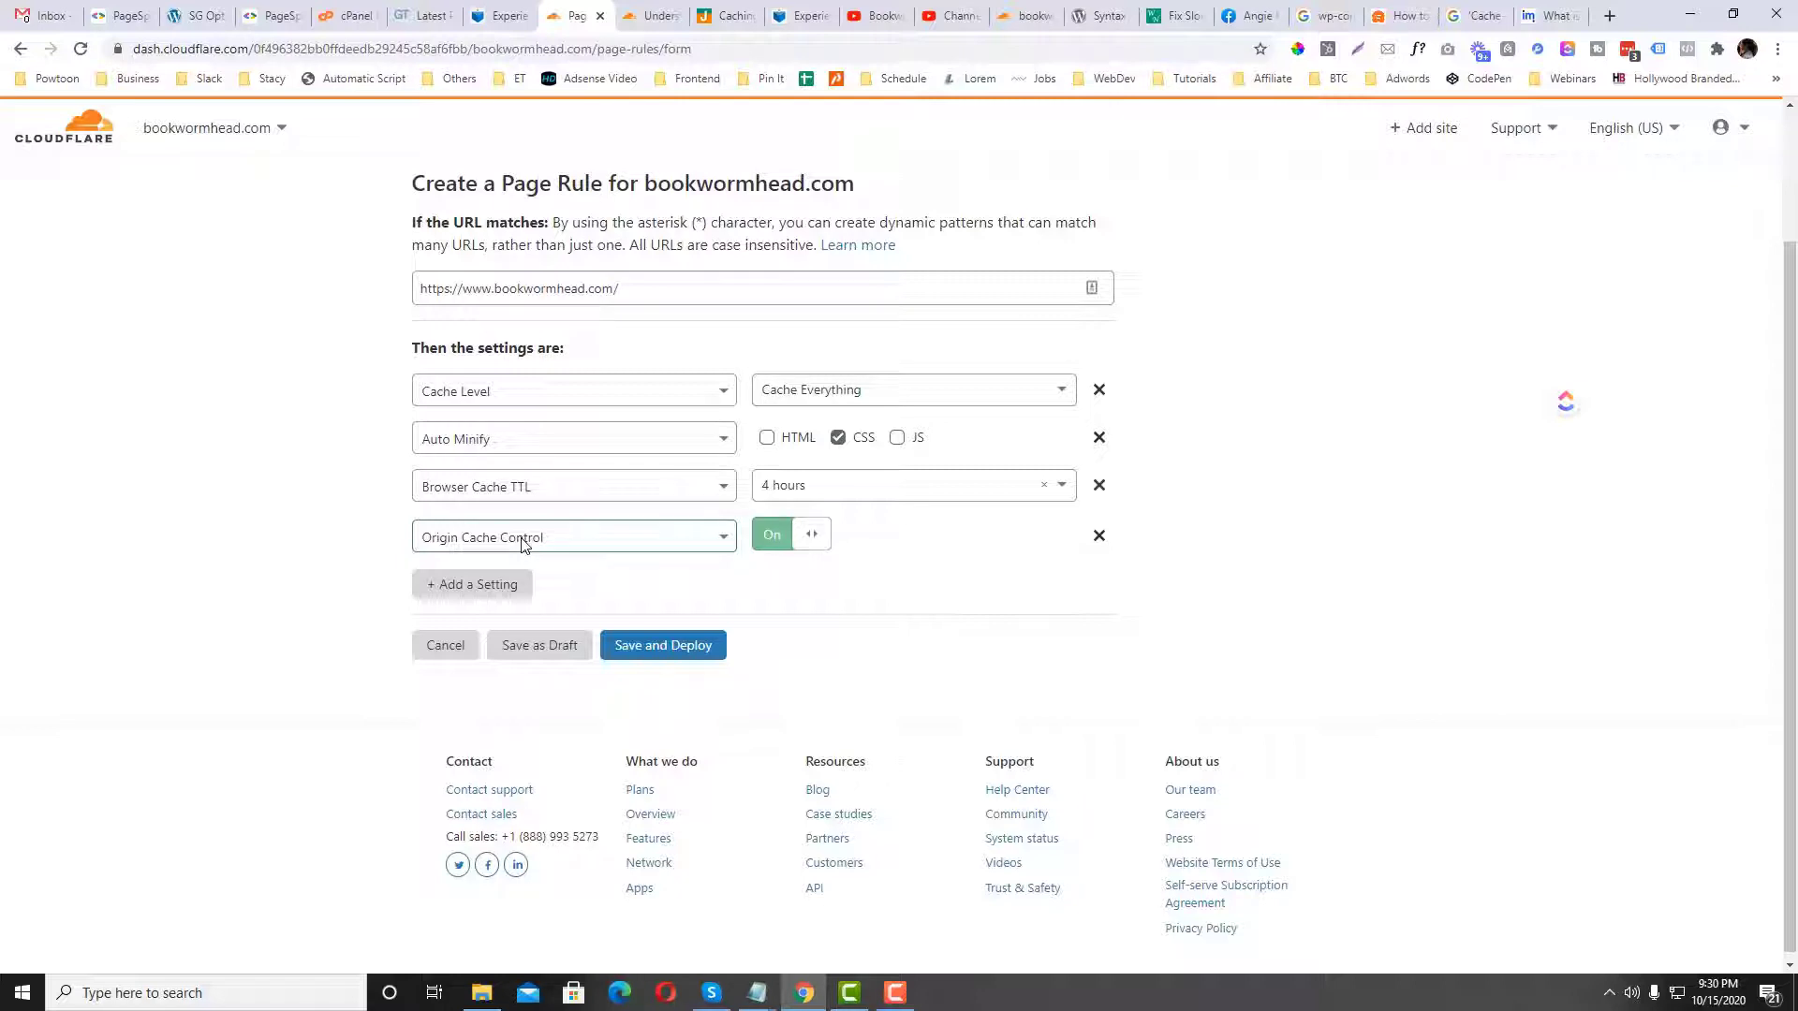
Step: Add an SSL setting with the value Full to the page rule, and save and deploy the rule
left_click(479, 586)
left_click(582, 536)
scroll(595, 697, "down", 2)
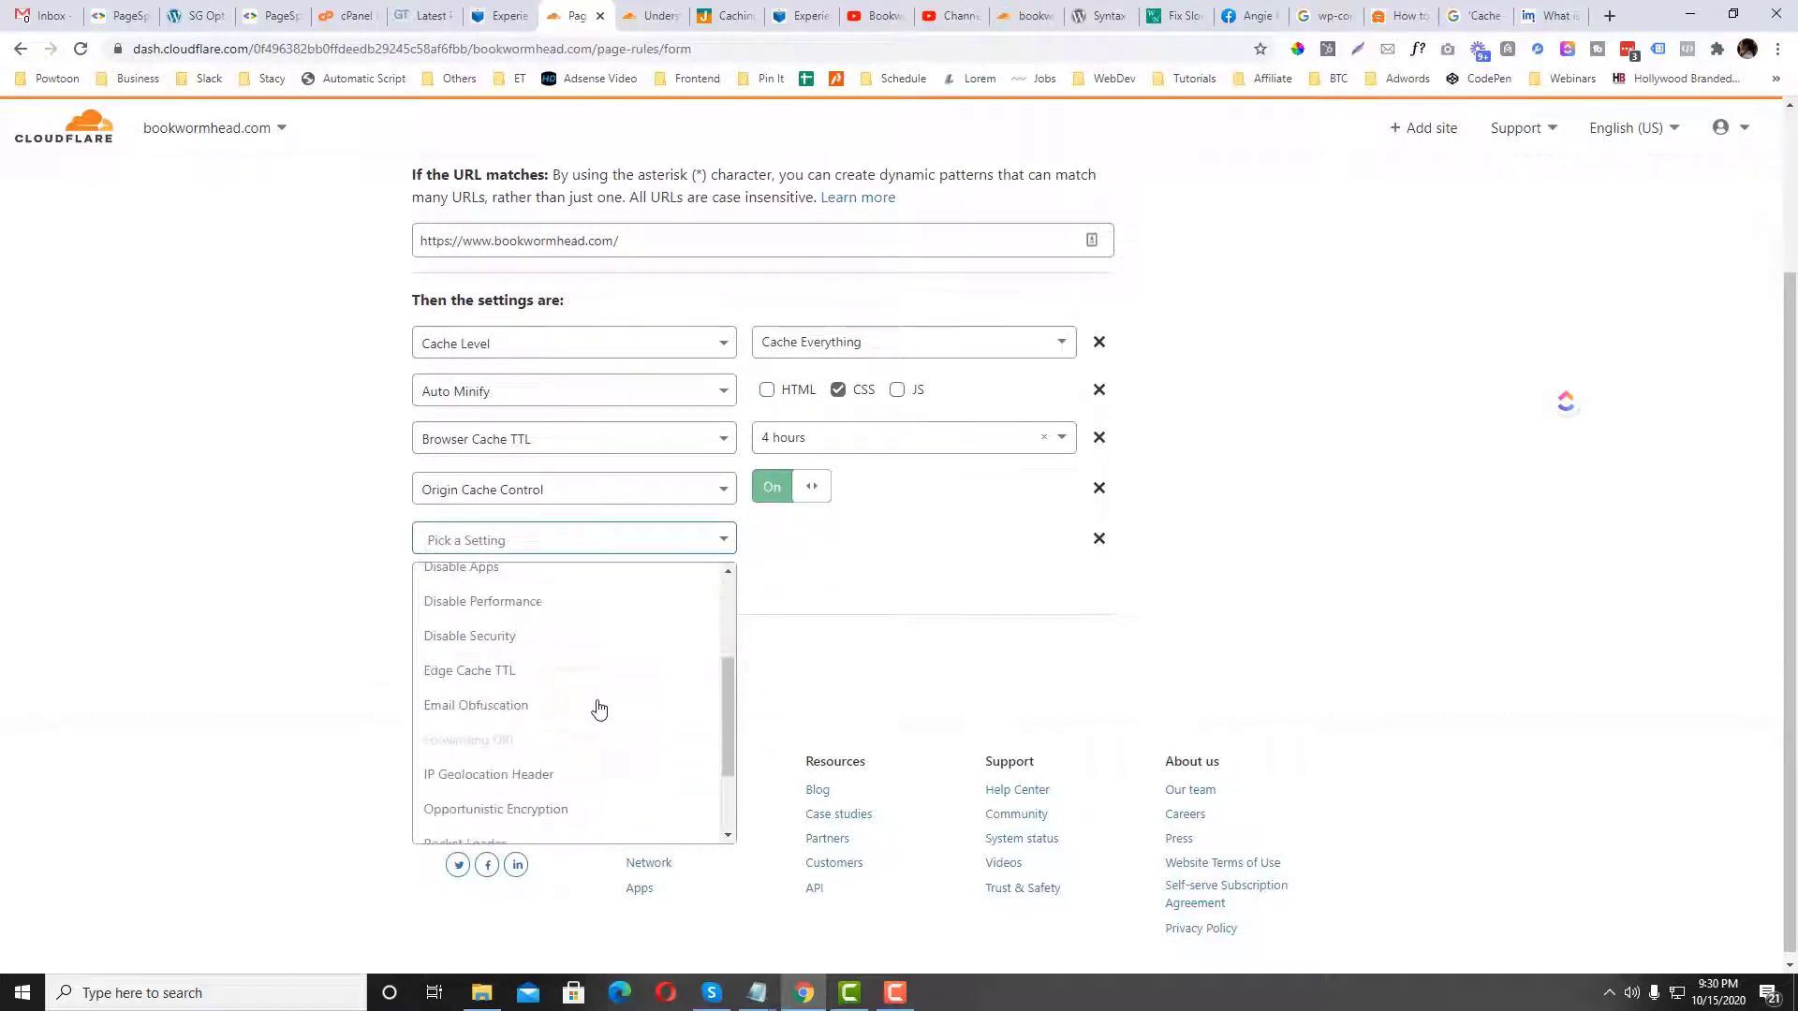
scroll(598, 707, "down", 1)
scroll(596, 709, "down", 1)
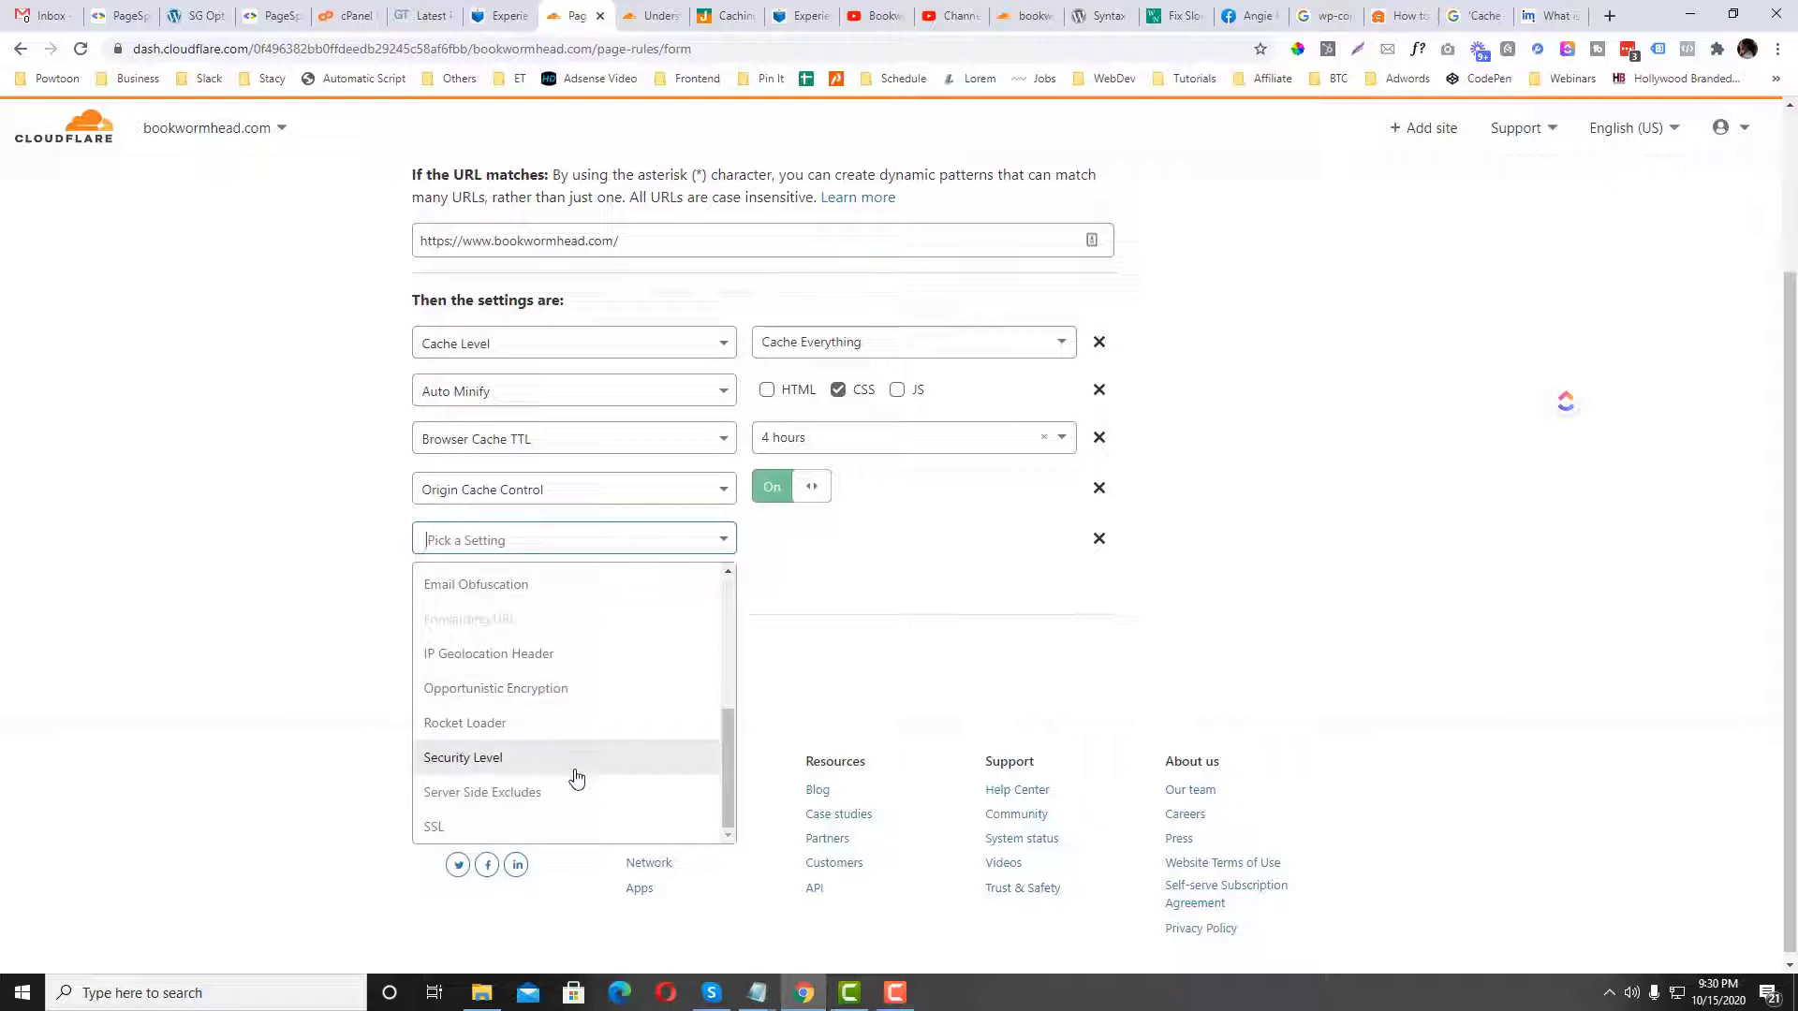
left_click(539, 828)
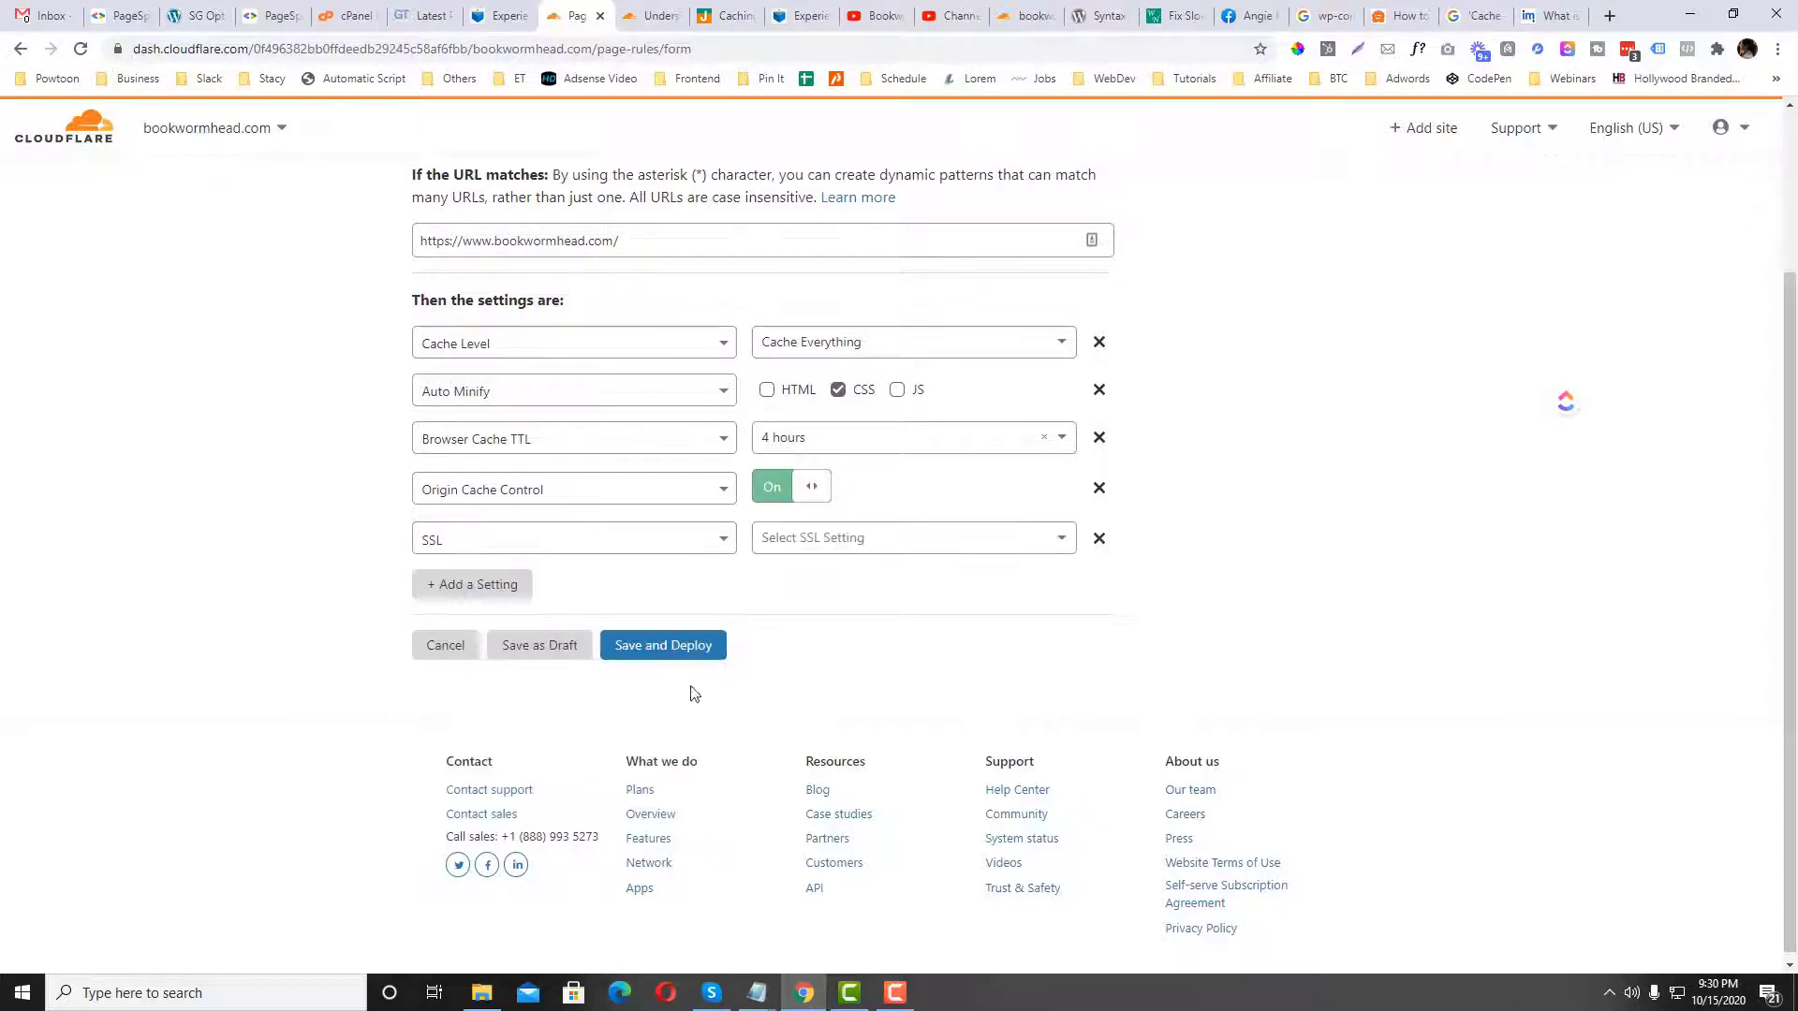
left_click(829, 539)
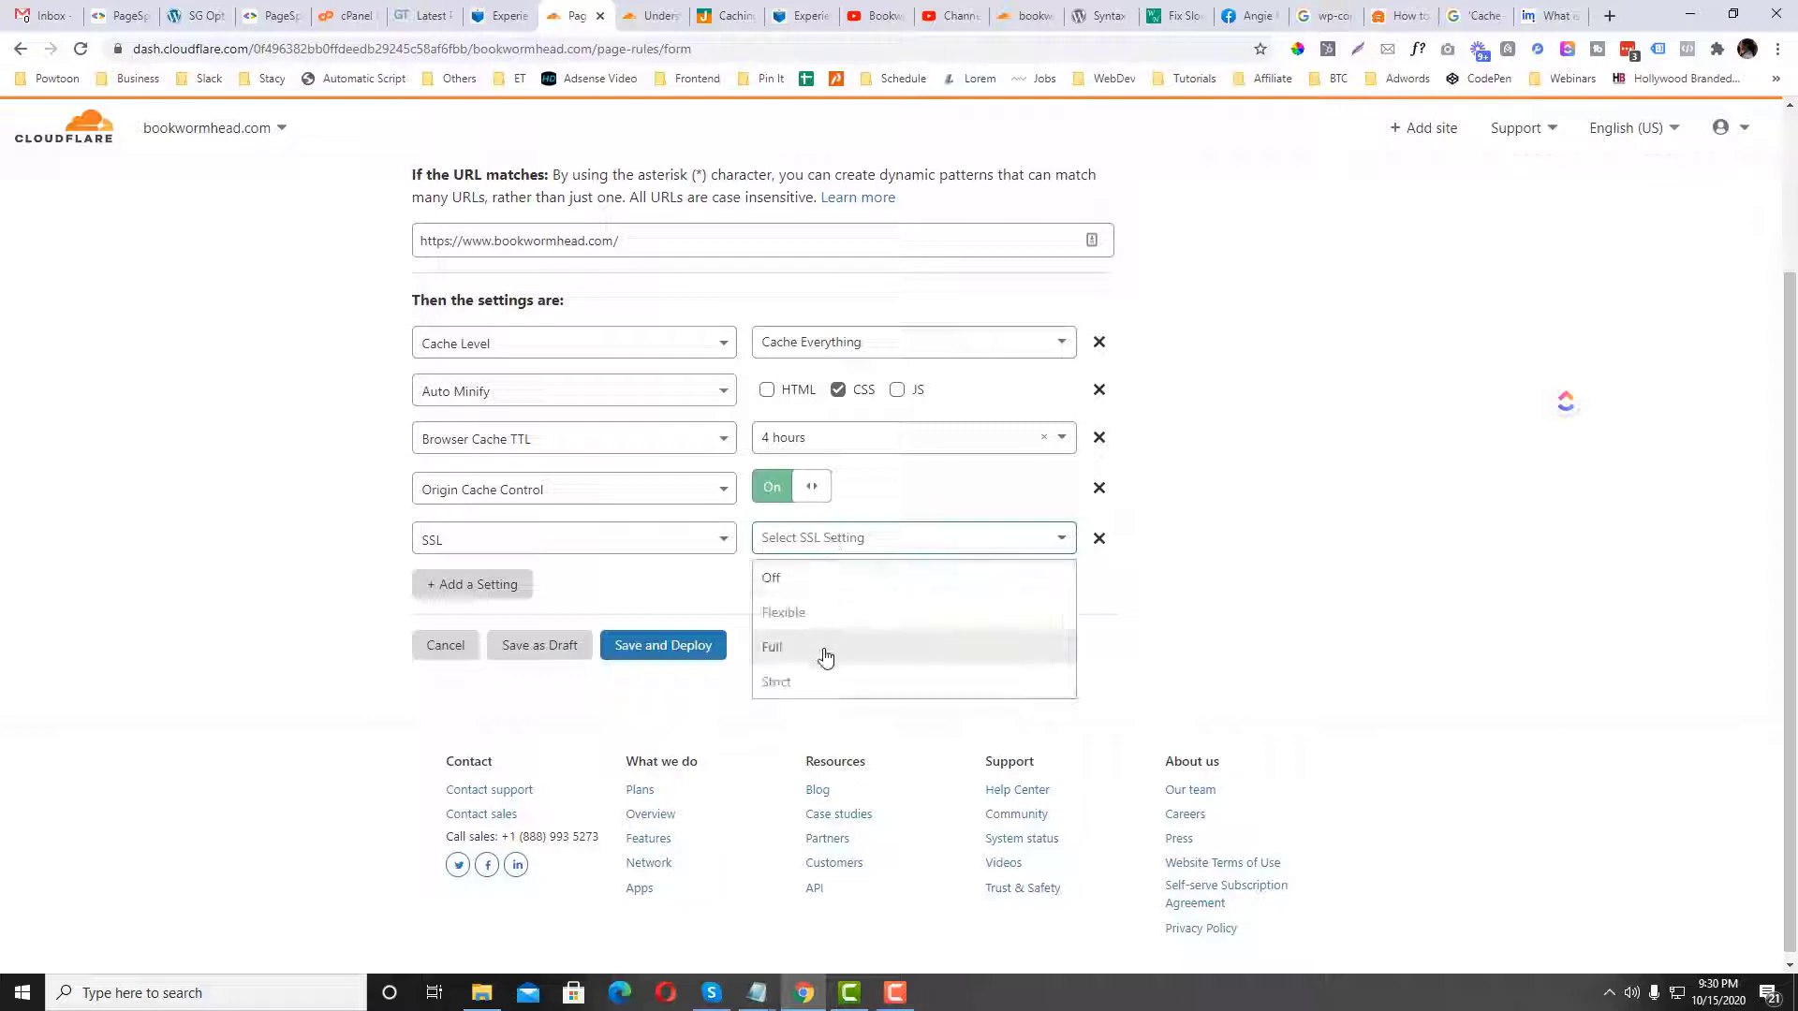
left_click(825, 655)
left_click(825, 555)
left_click(830, 662)
left_click(660, 648)
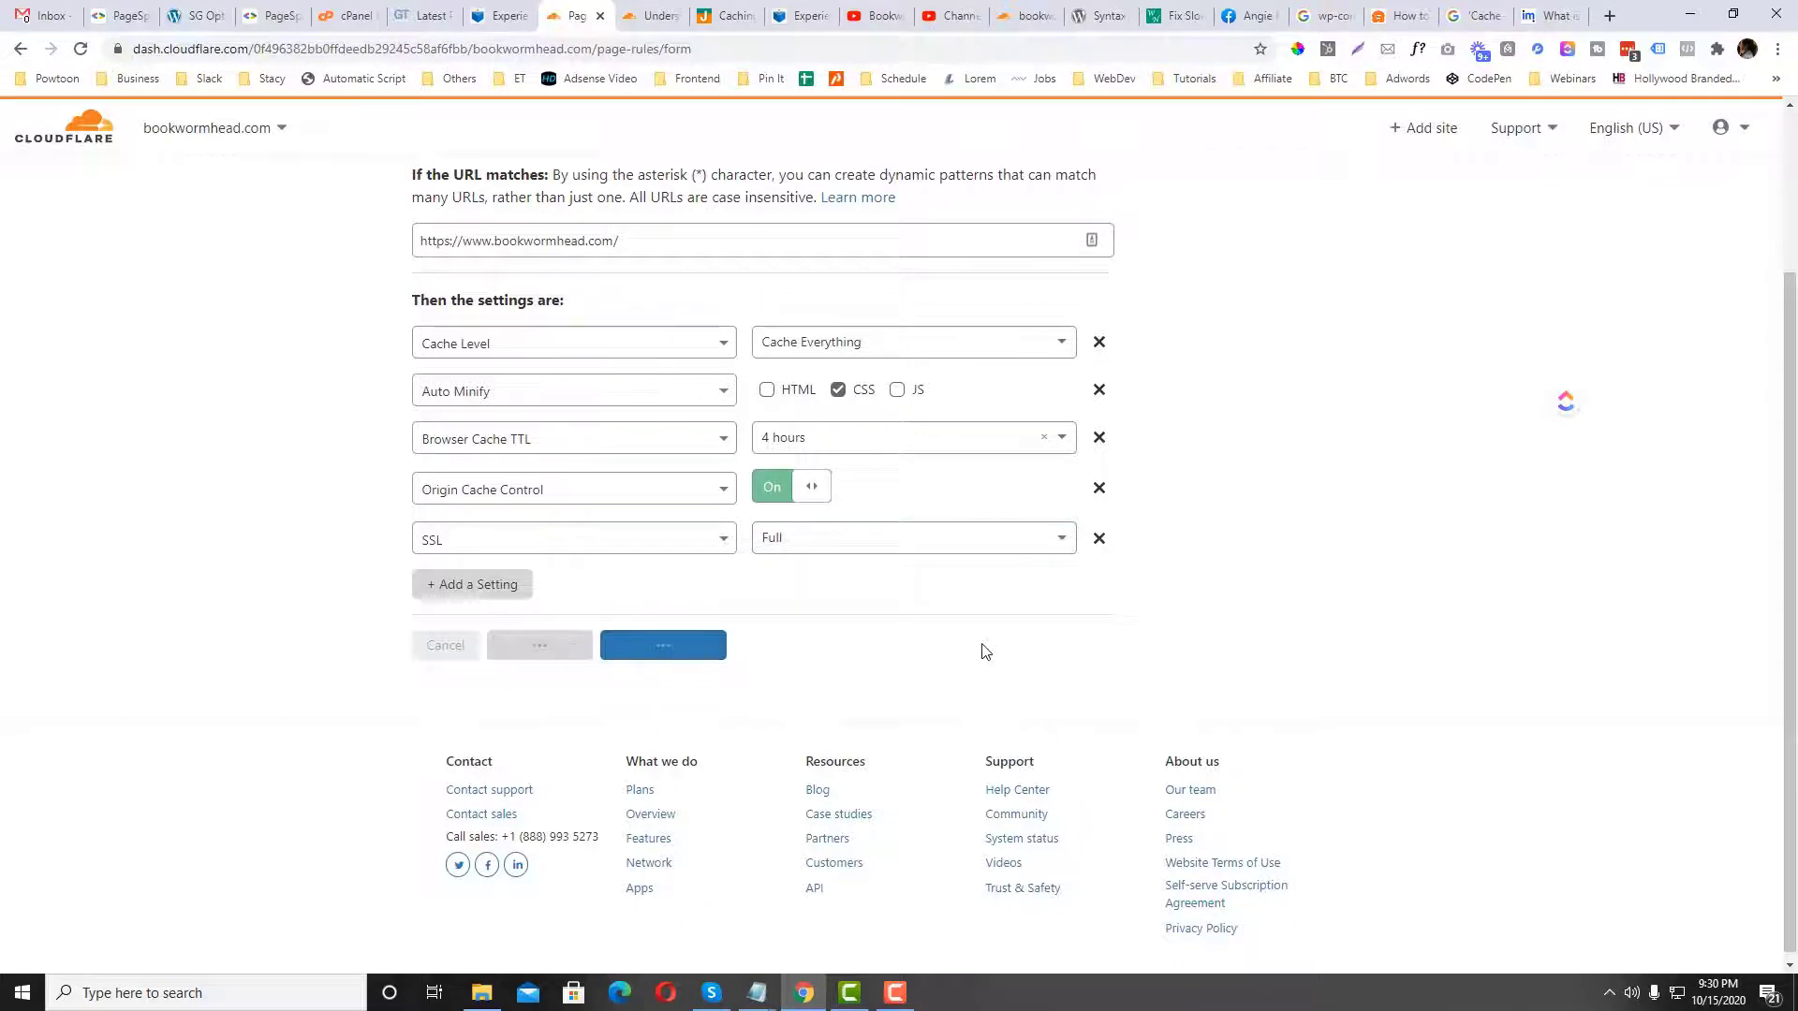
Step: Switch to the GTmetrix report for bookwormhead.com and run the test again
left_click(426, 15)
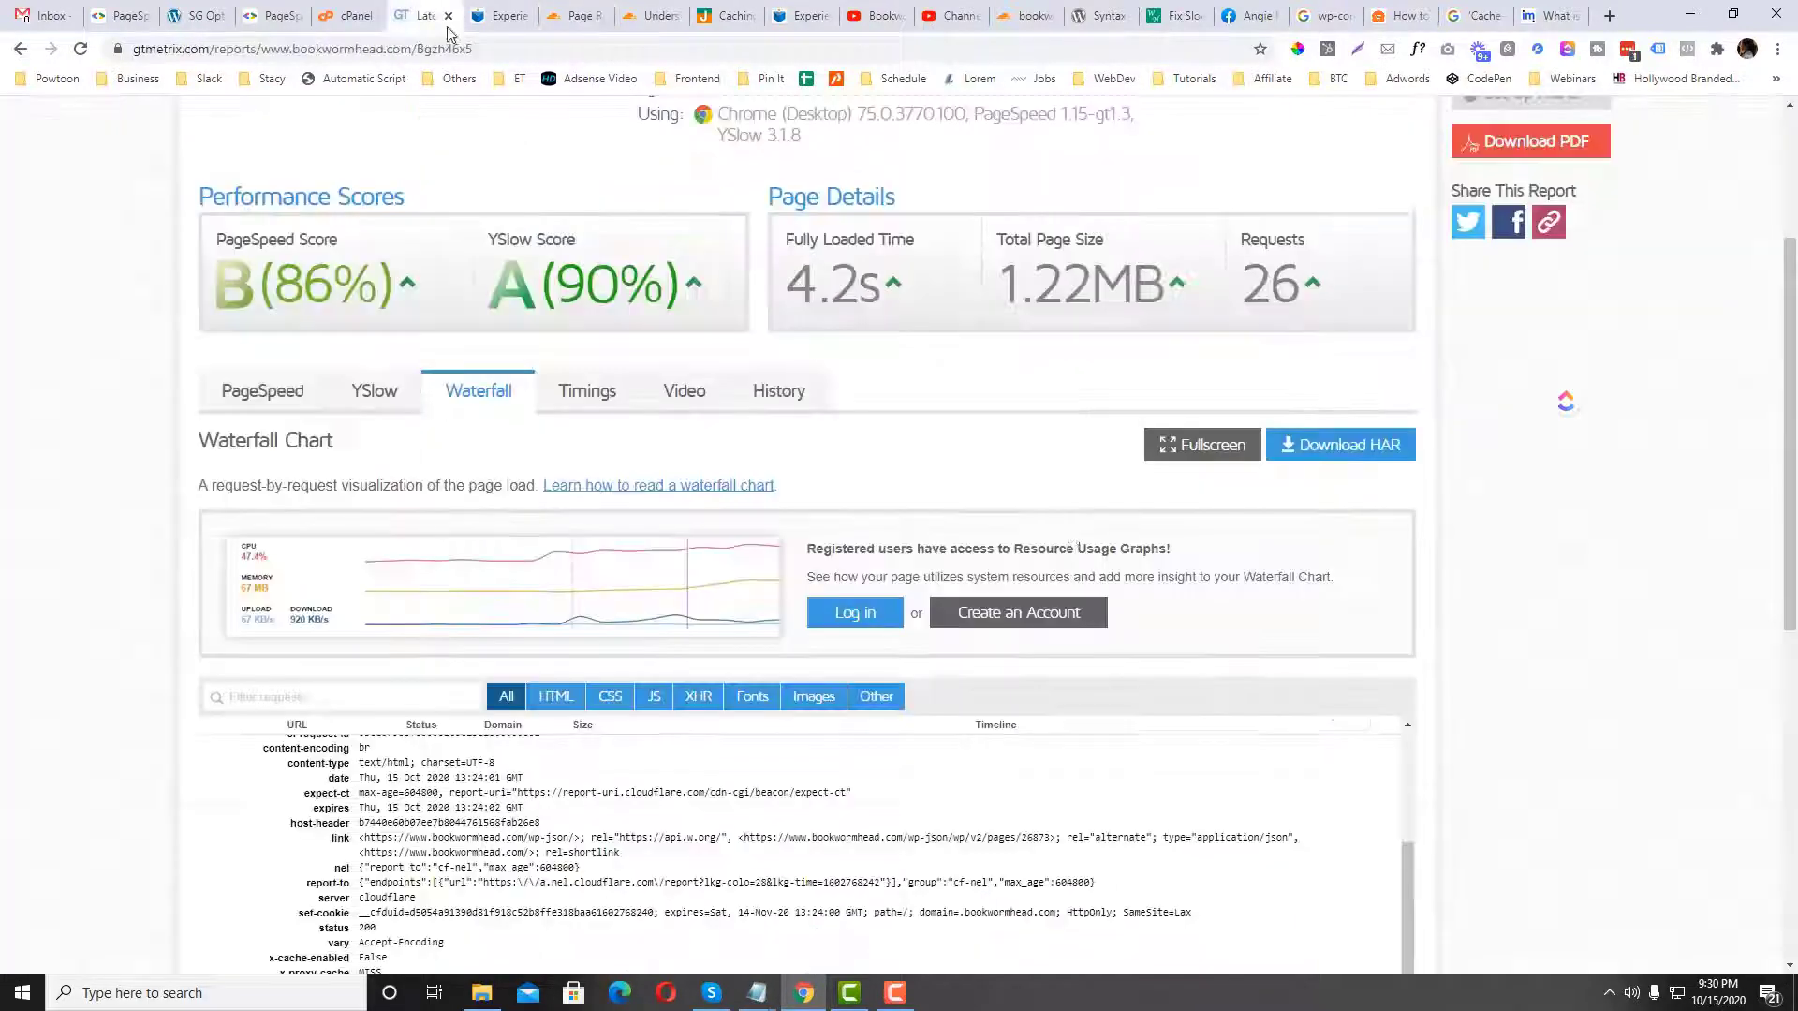
scroll(1217, 375, "up", 3)
left_click(1560, 214)
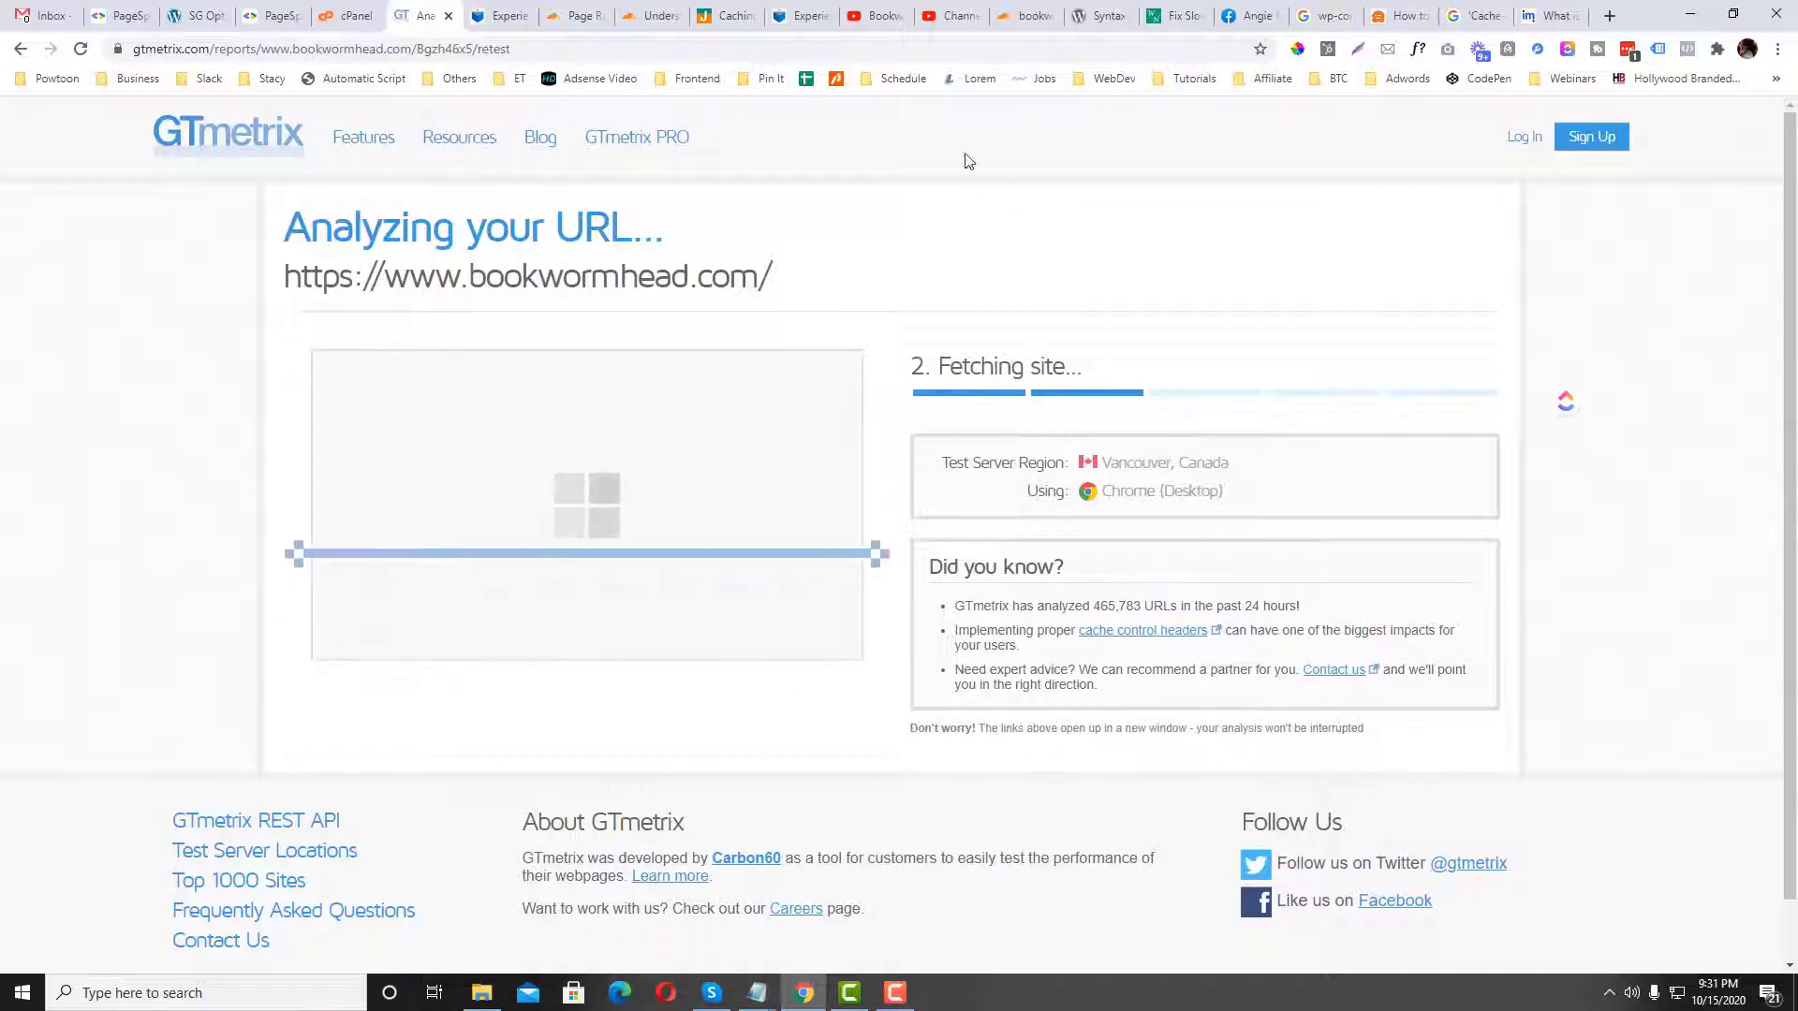
Step: Close the cPanel page, load the bookwormhead.com homepage in place of the SG Optimizer settings, and return to the GTmetrix test
left_click(359, 16)
left_click(373, 16)
left_click_drag(189, 17, 774, 58)
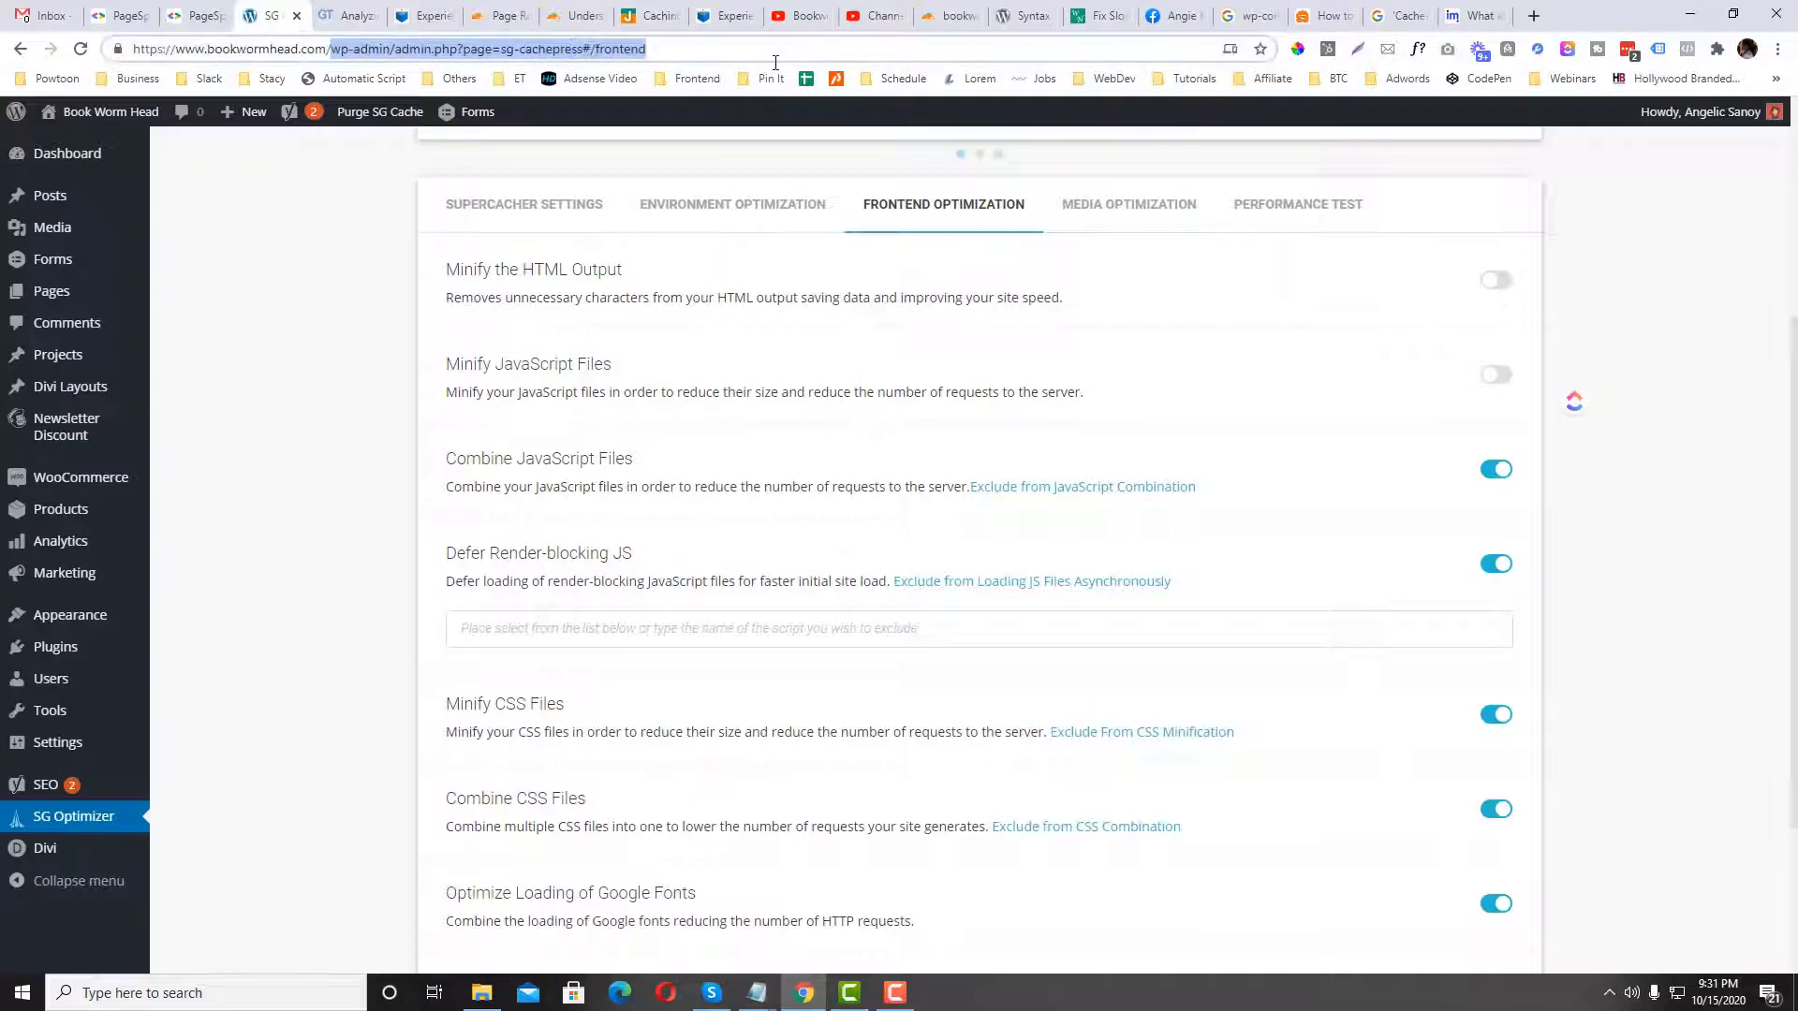
key("BackSpace")
key("Return")
key("ctrl+Tab")
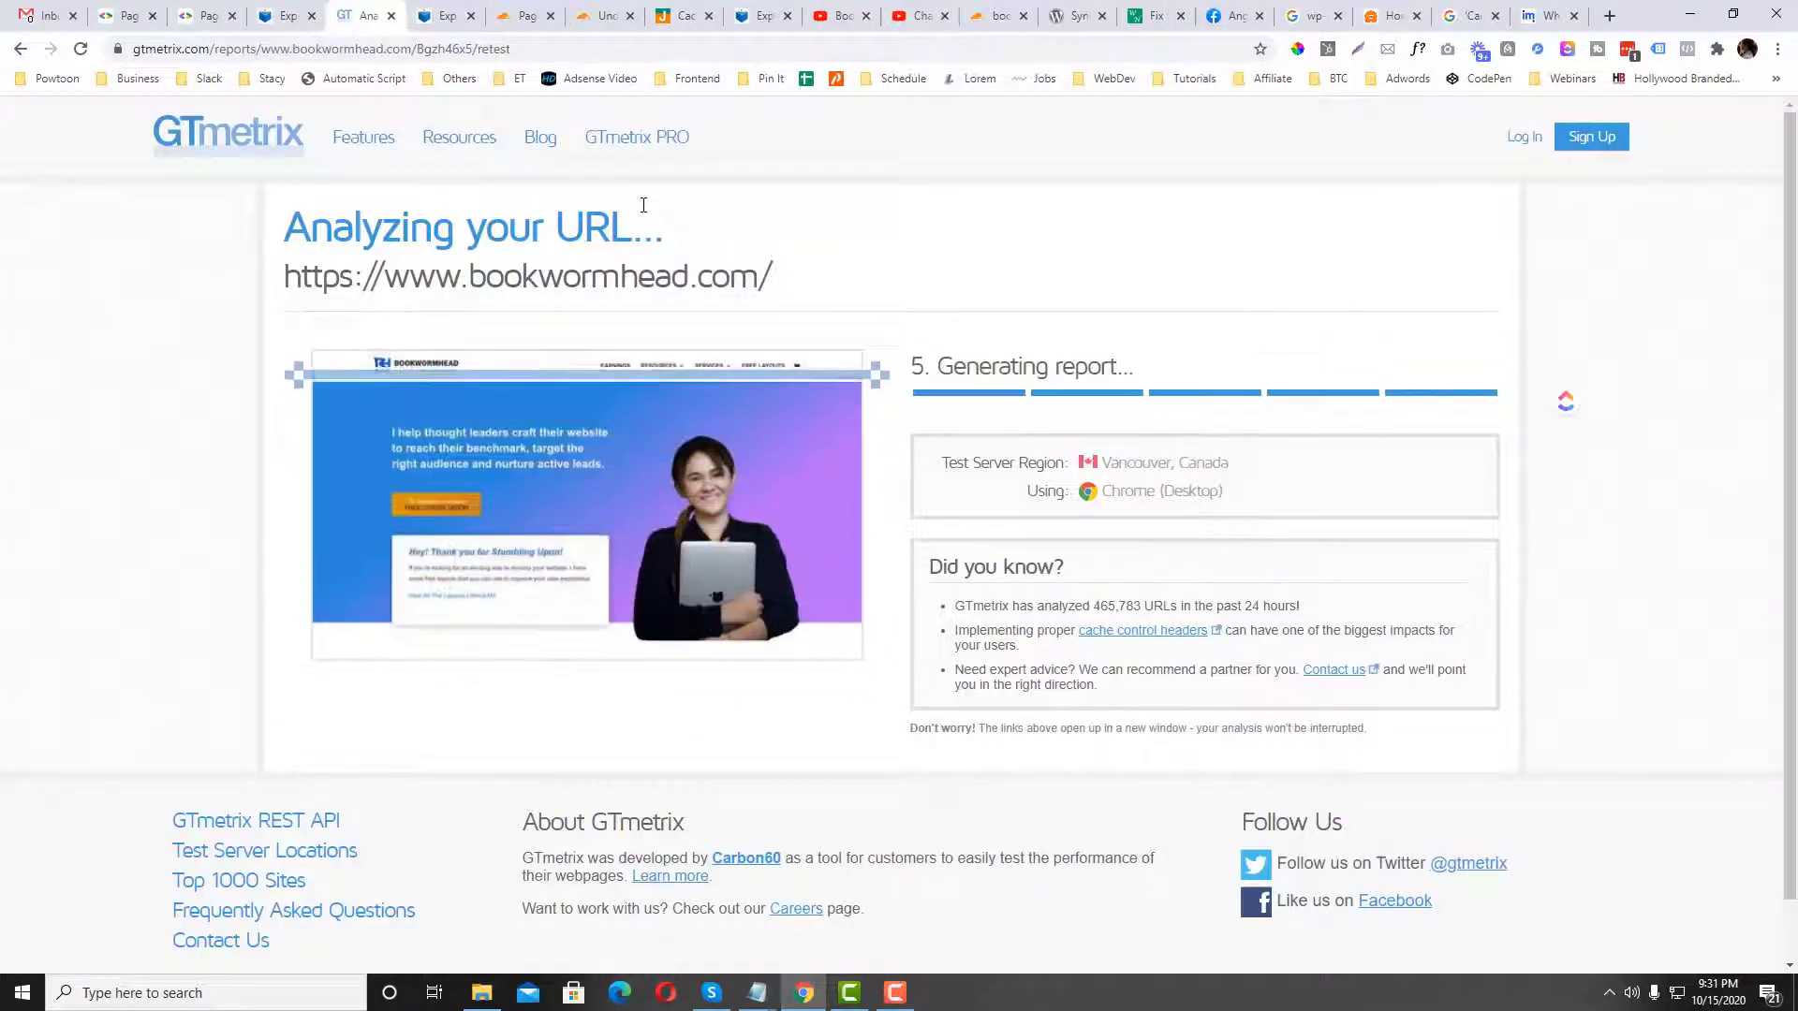
Step: Examine the fully loaded time and the request timings in the waterfall chart of the new GTmetrix report
scroll(952, 409, "down", 2)
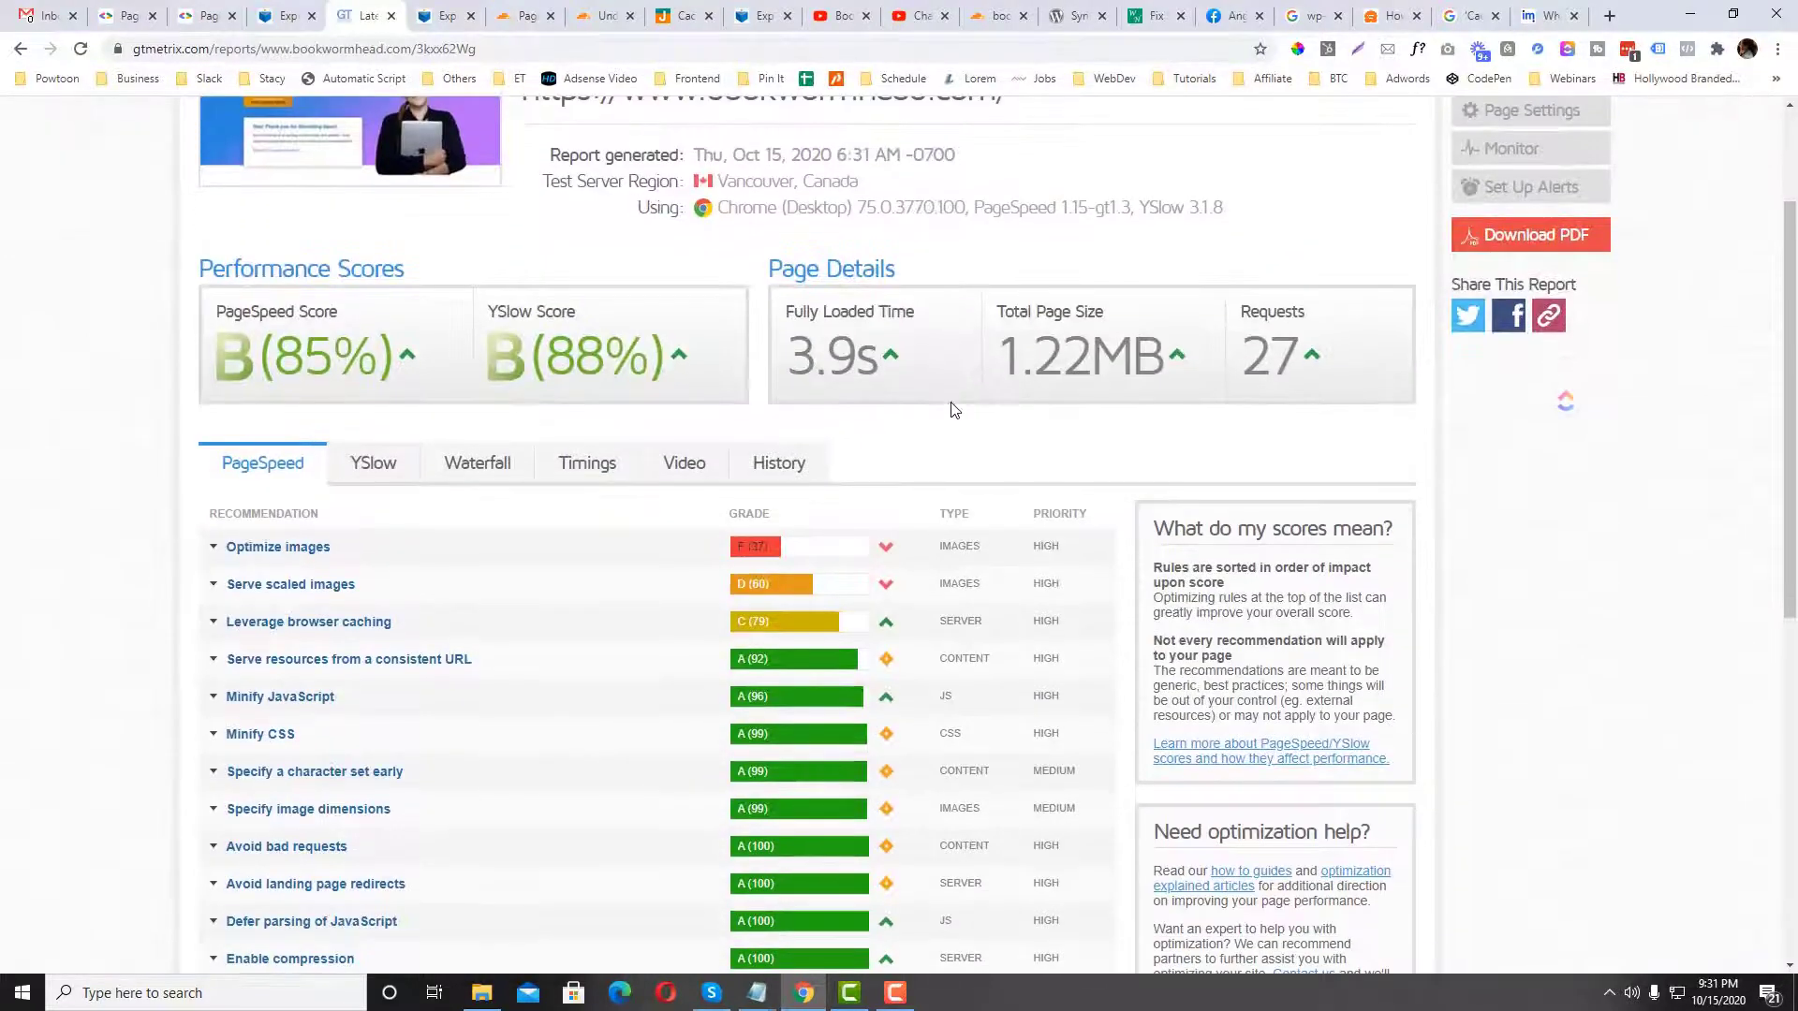
left_click_drag(869, 367, 775, 361)
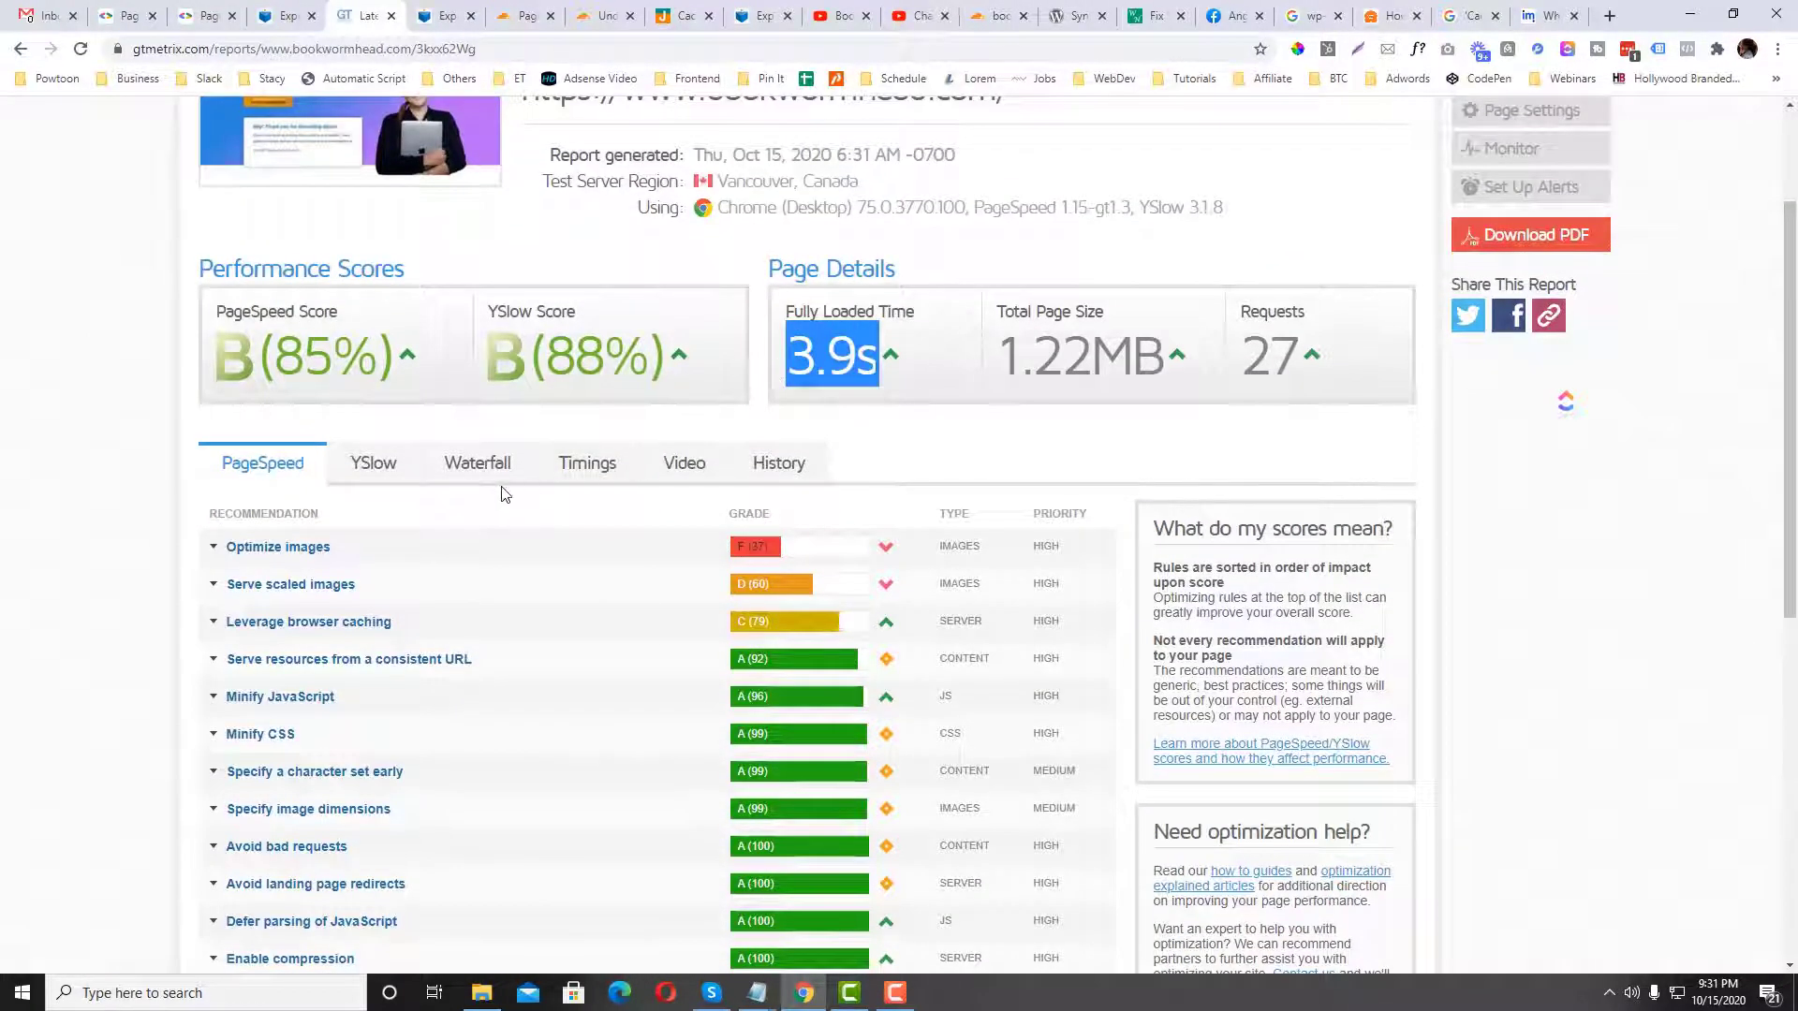
left_click(475, 465)
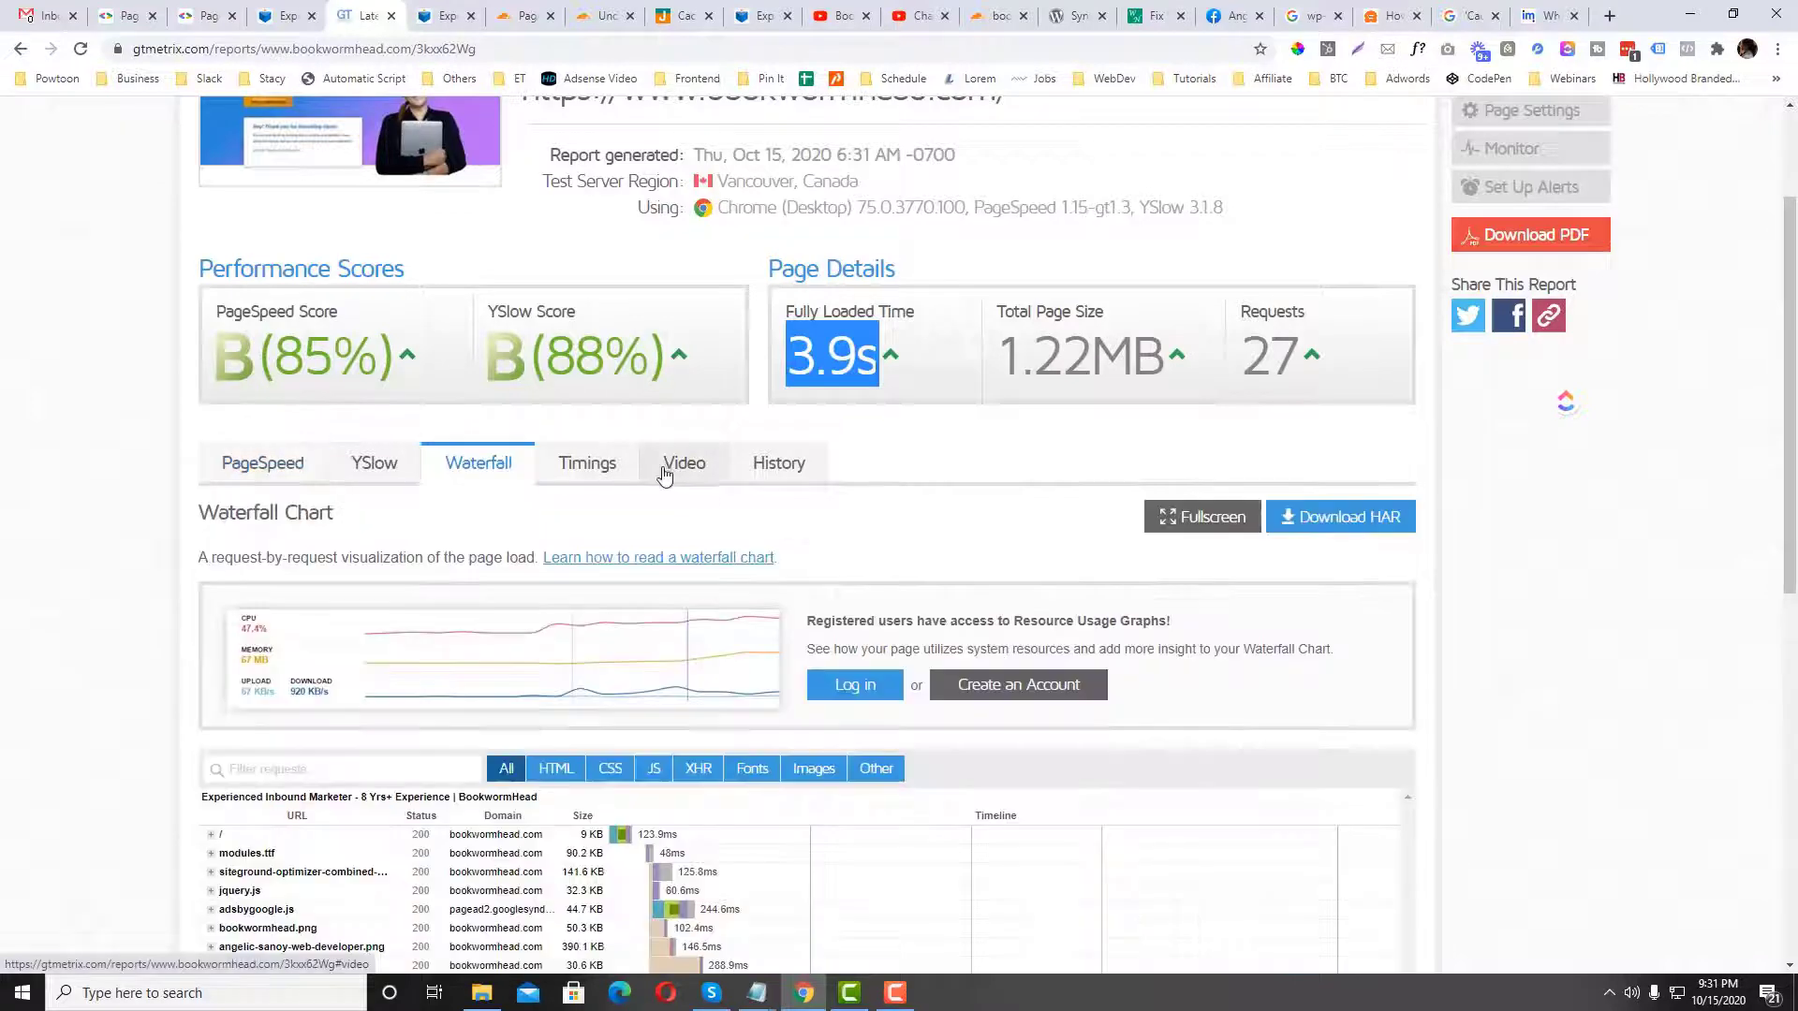
scroll(665, 466, "down", 3)
scroll(3, 479, "down", 1)
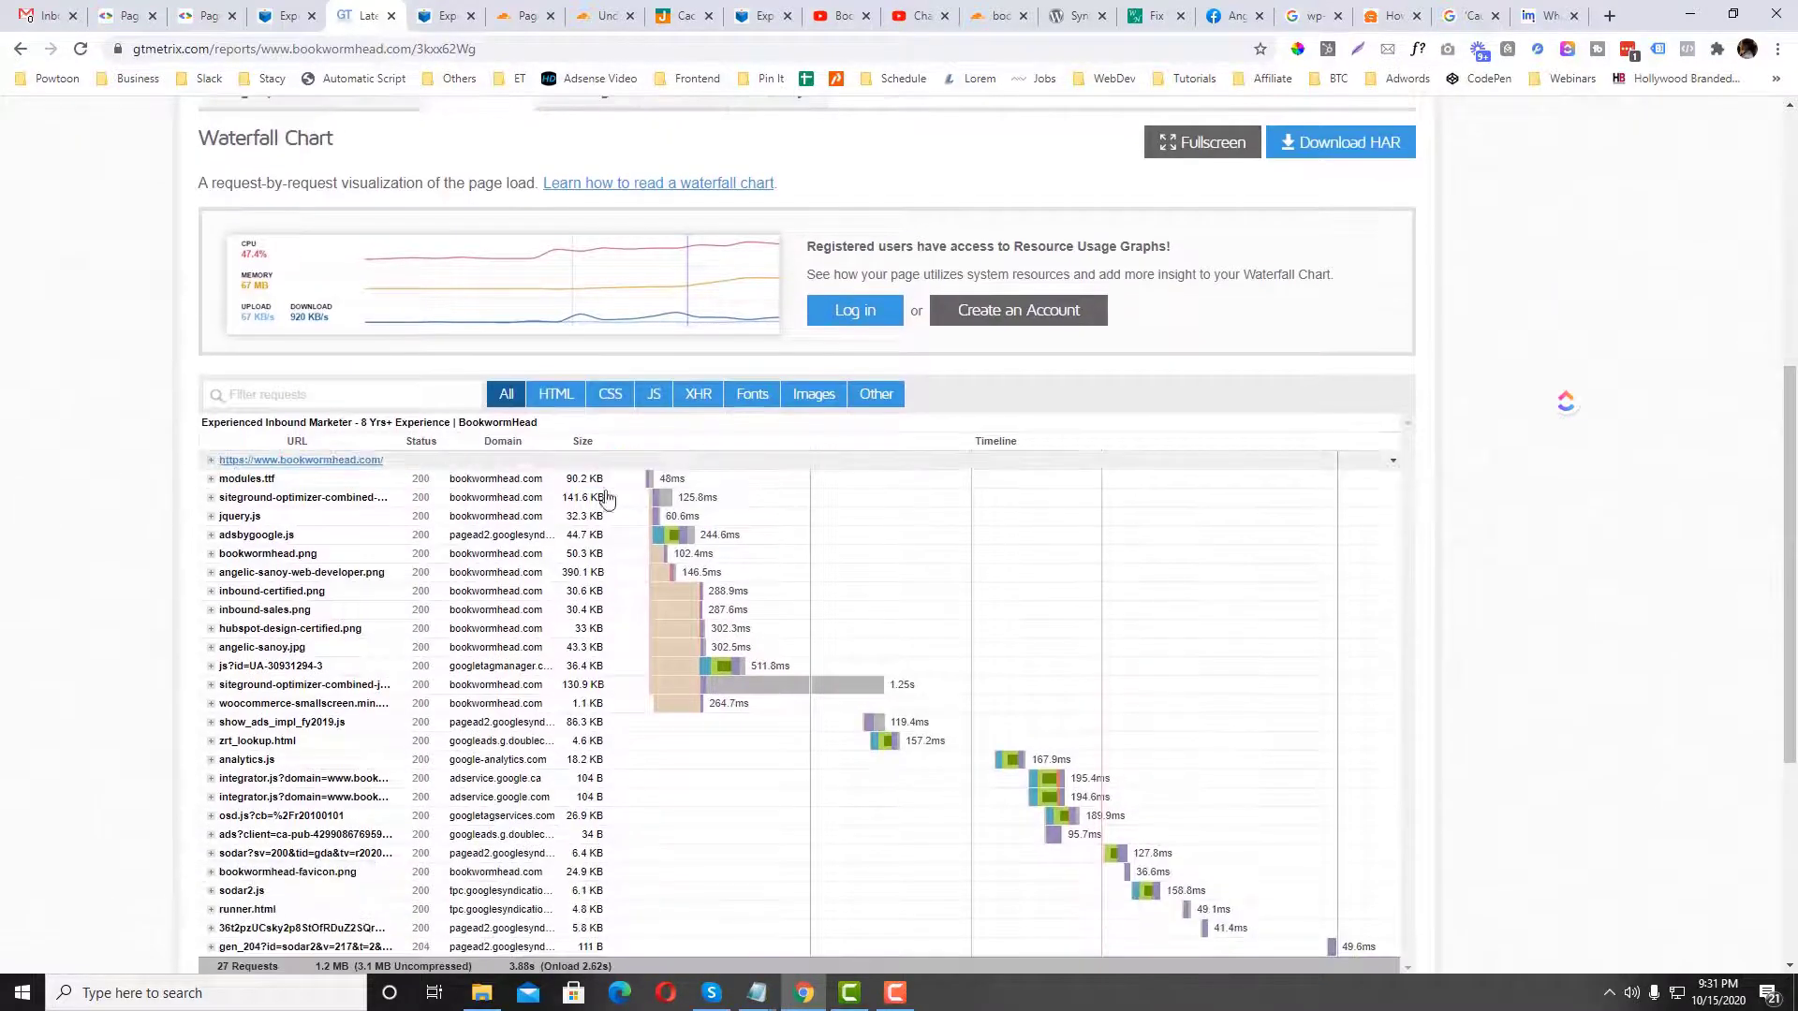
mouse_move(667, 471)
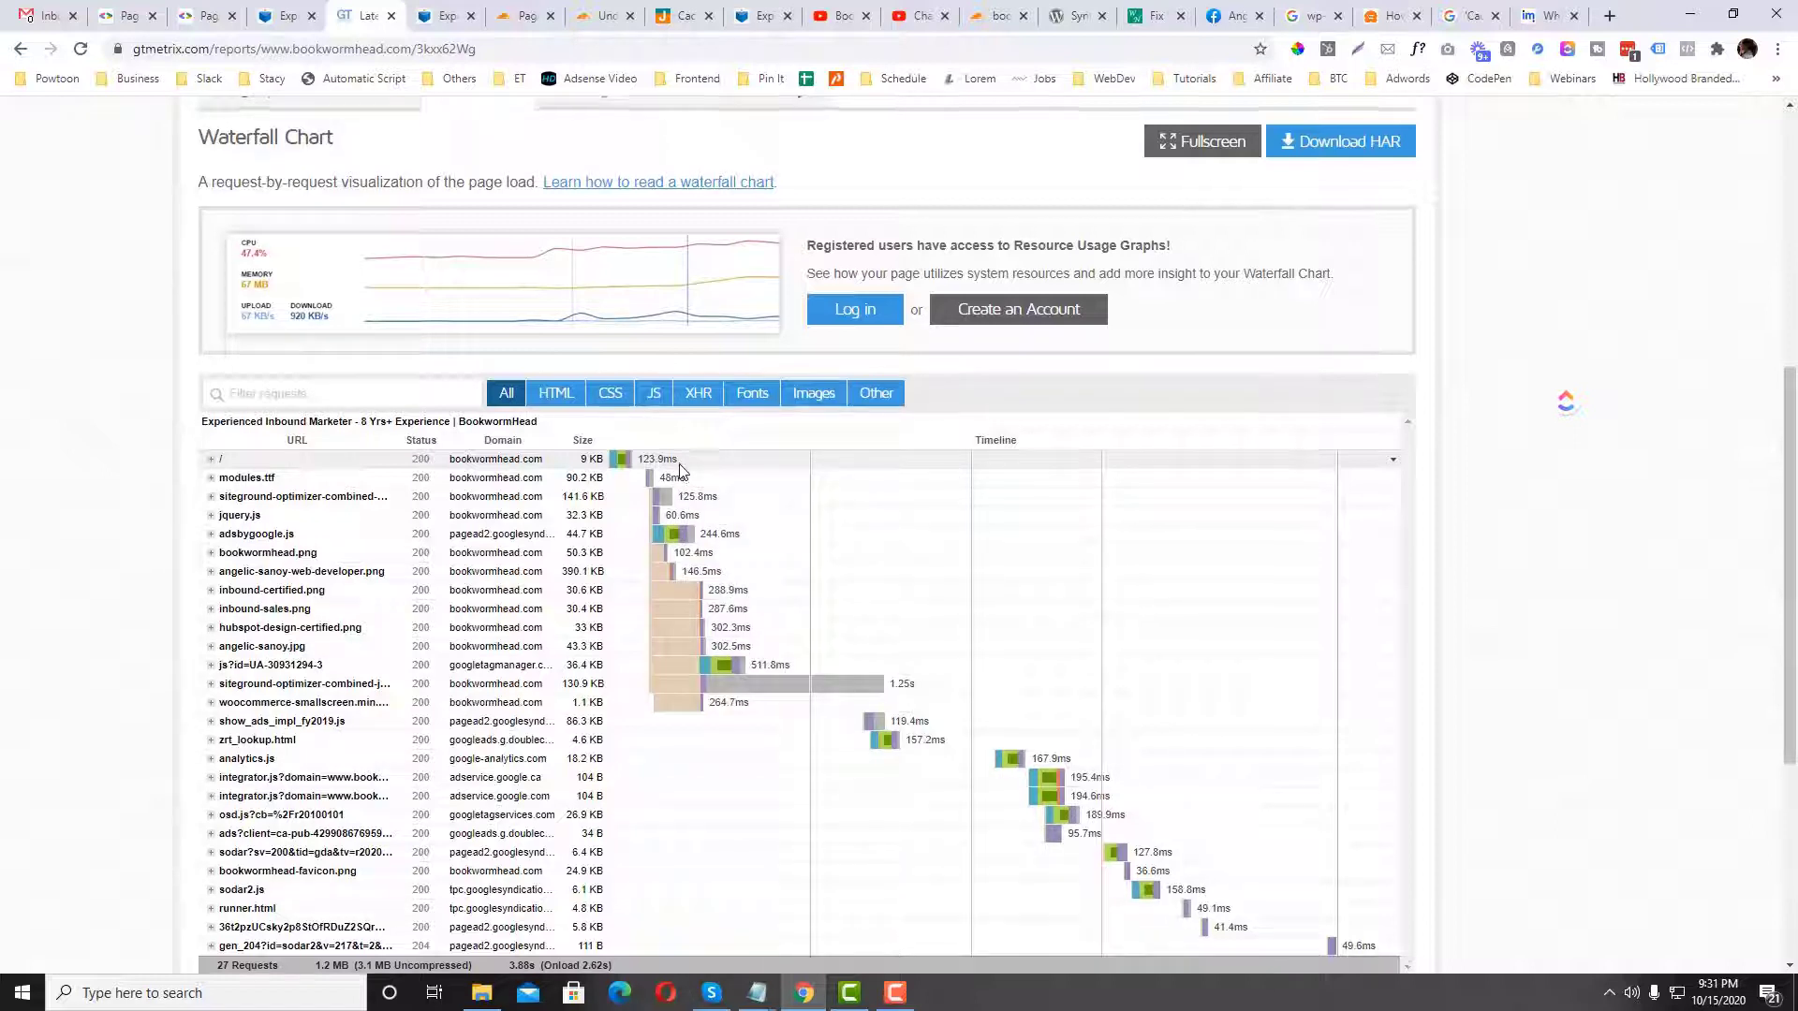
scroll(681, 470, "down", 2)
mouse_move(710, 498)
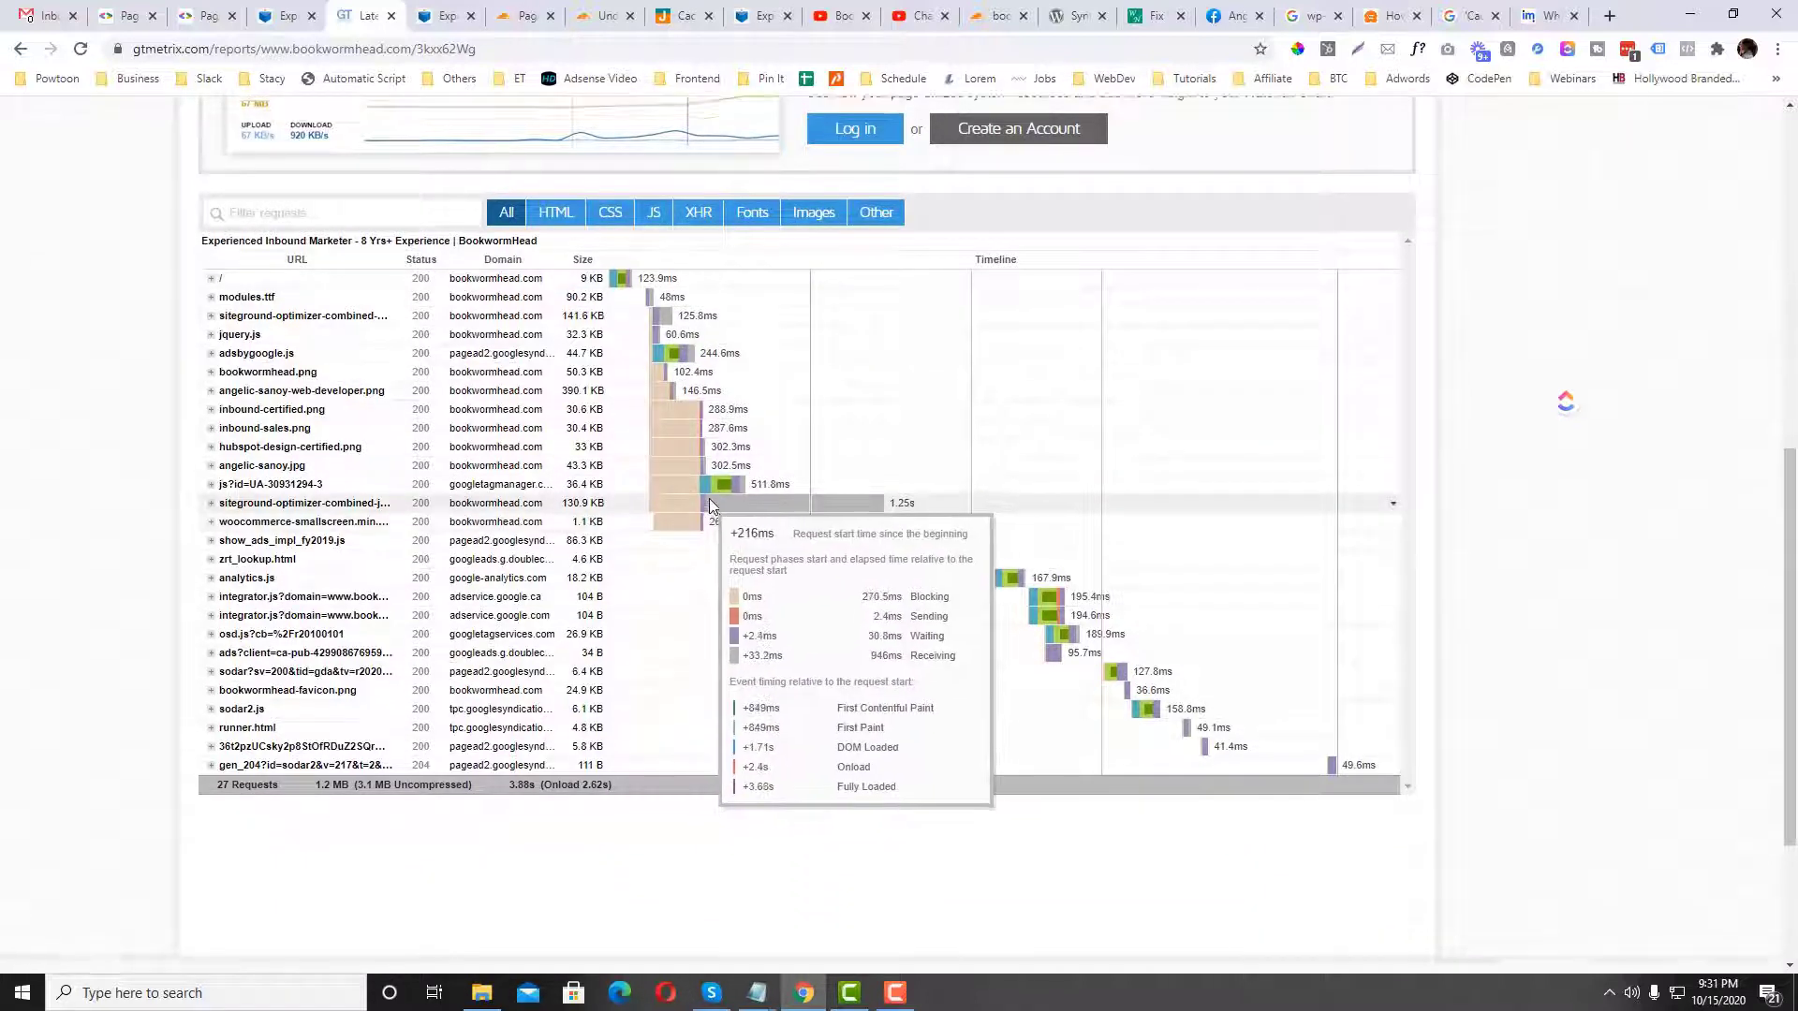
scroll(710, 498, "up", 1)
Step: Look over the bookwormhead.com homepage and check the deployed rule in Cloudflare's Page Rules list
left_click(289, 11)
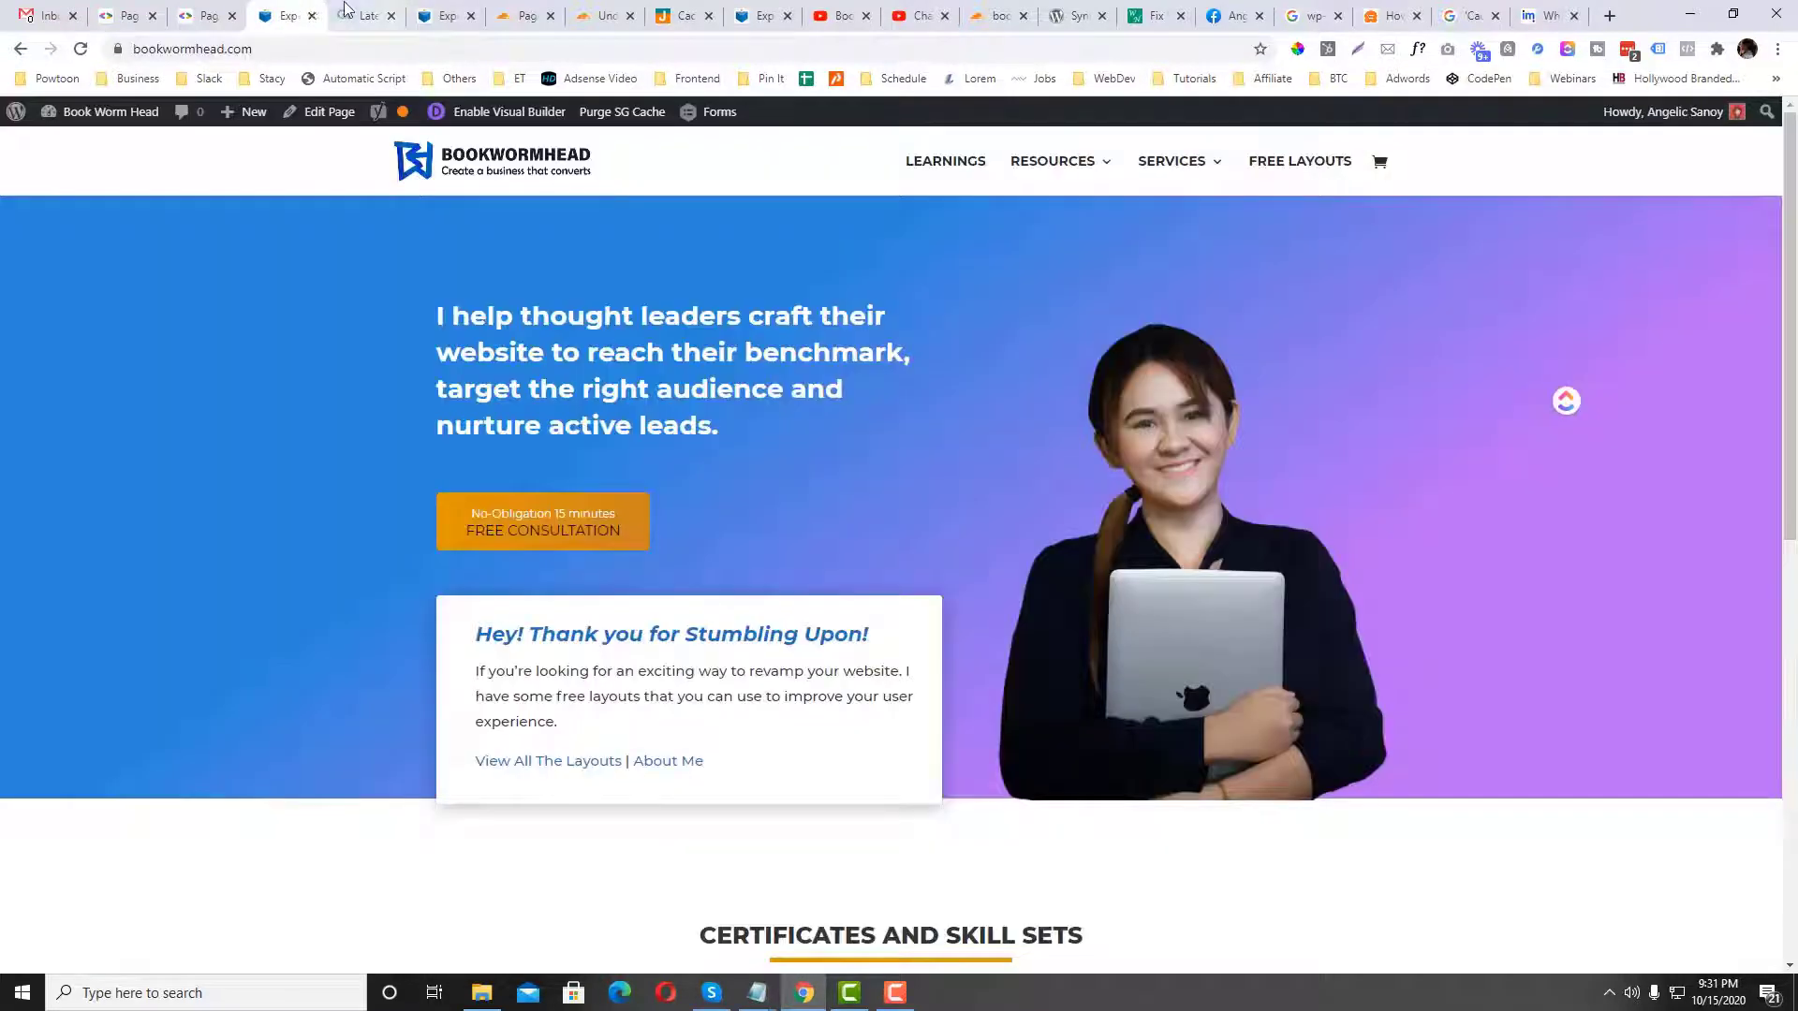
left_click(383, 11)
left_click(518, 9)
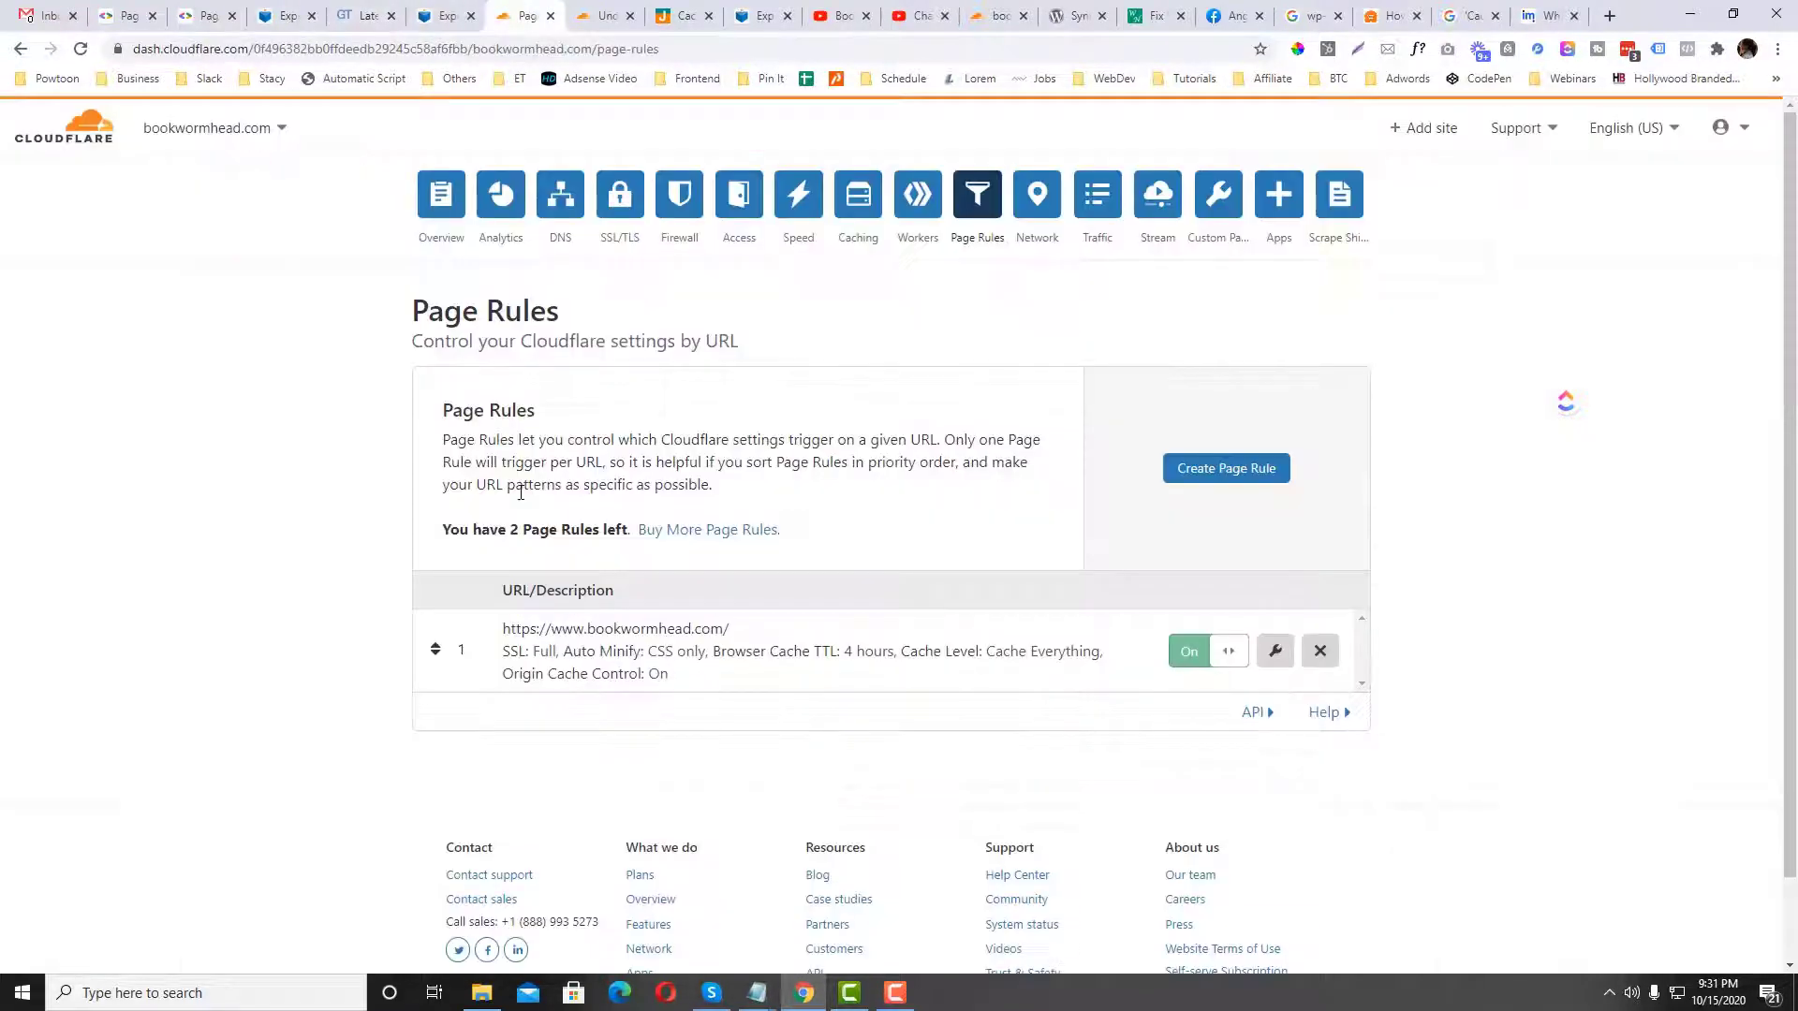
Step: Inspect the response headers of the siteground-optimizer-combined JavaScript request in the GTmetrix waterfall chart
left_click(360, 11)
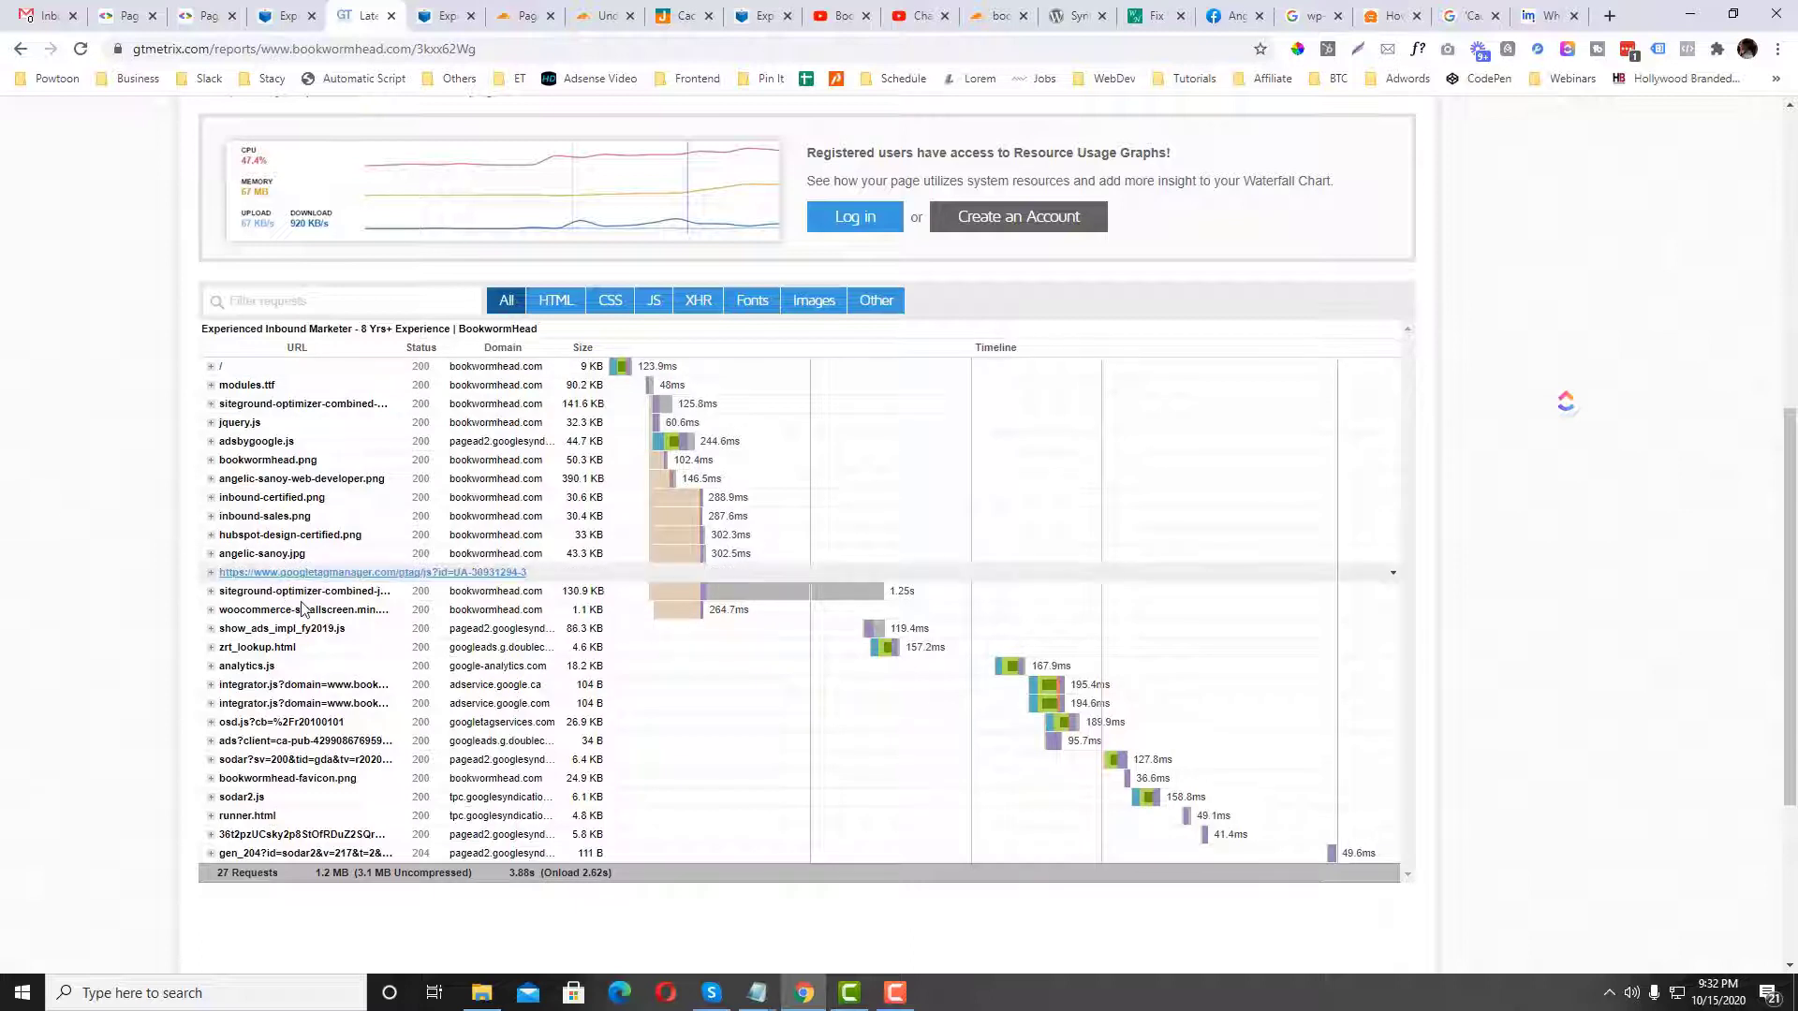
left_click(372, 599)
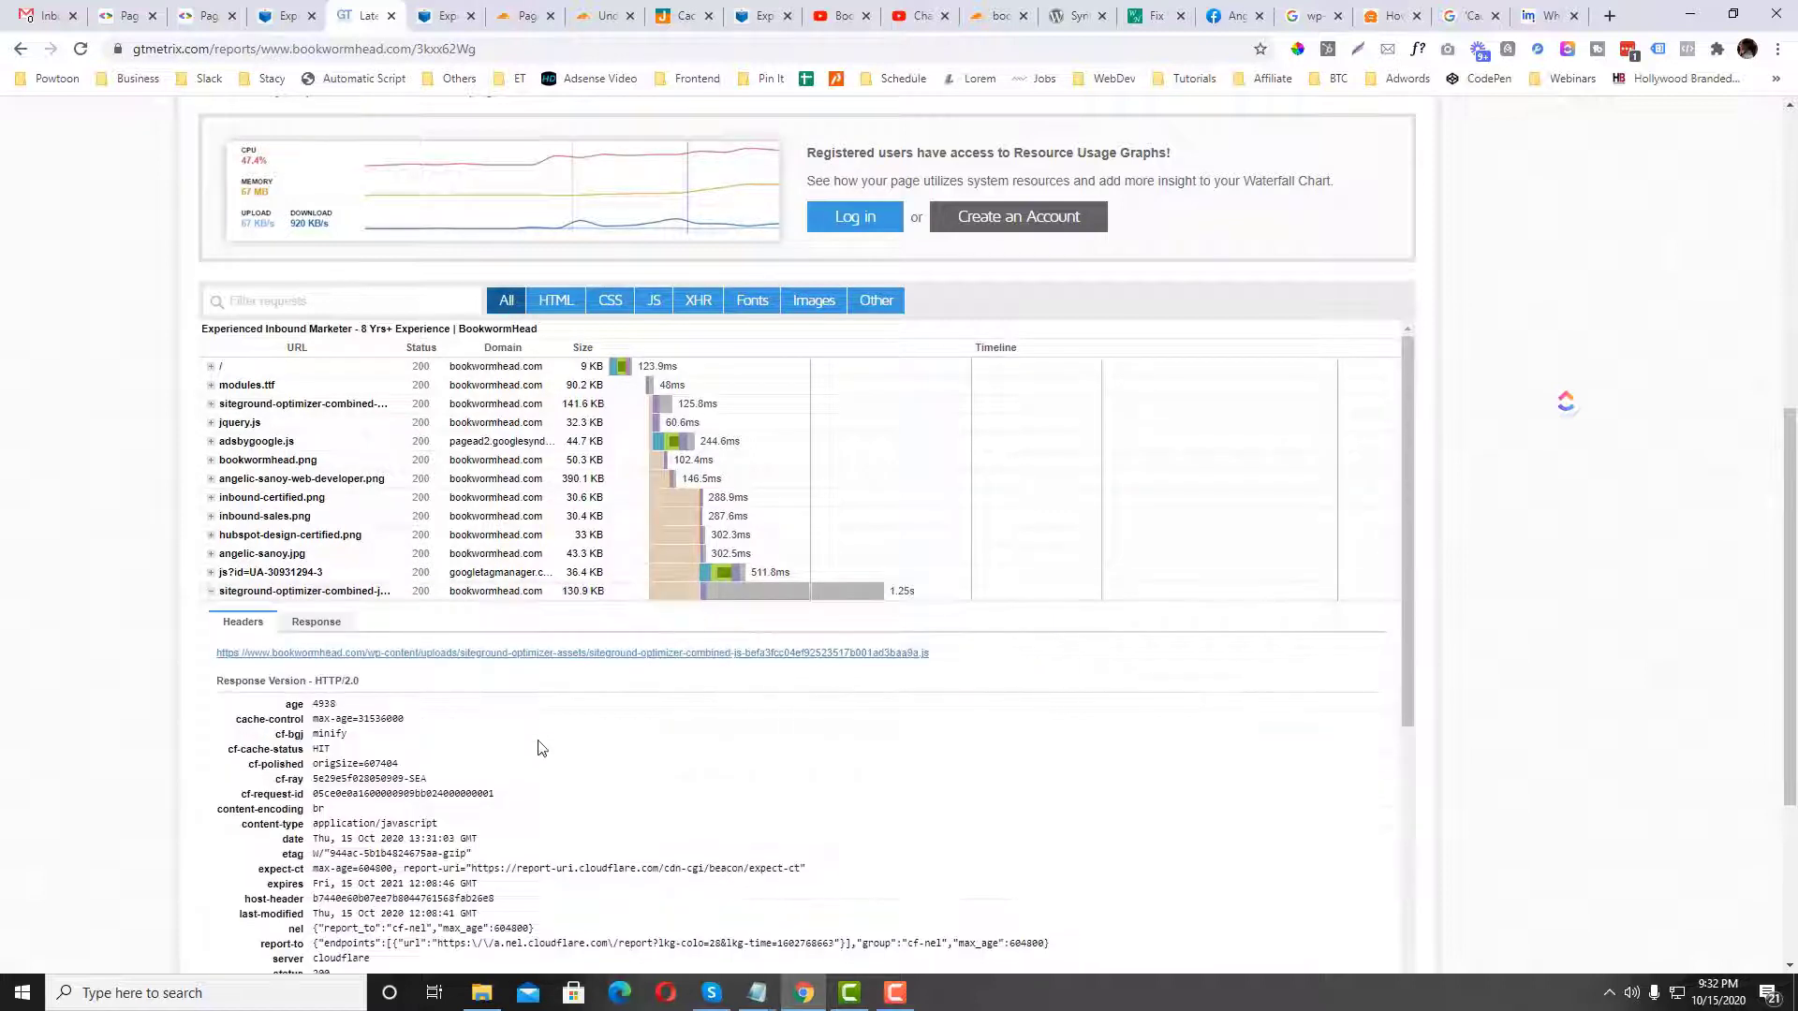
scroll(538, 747, "down", 3)
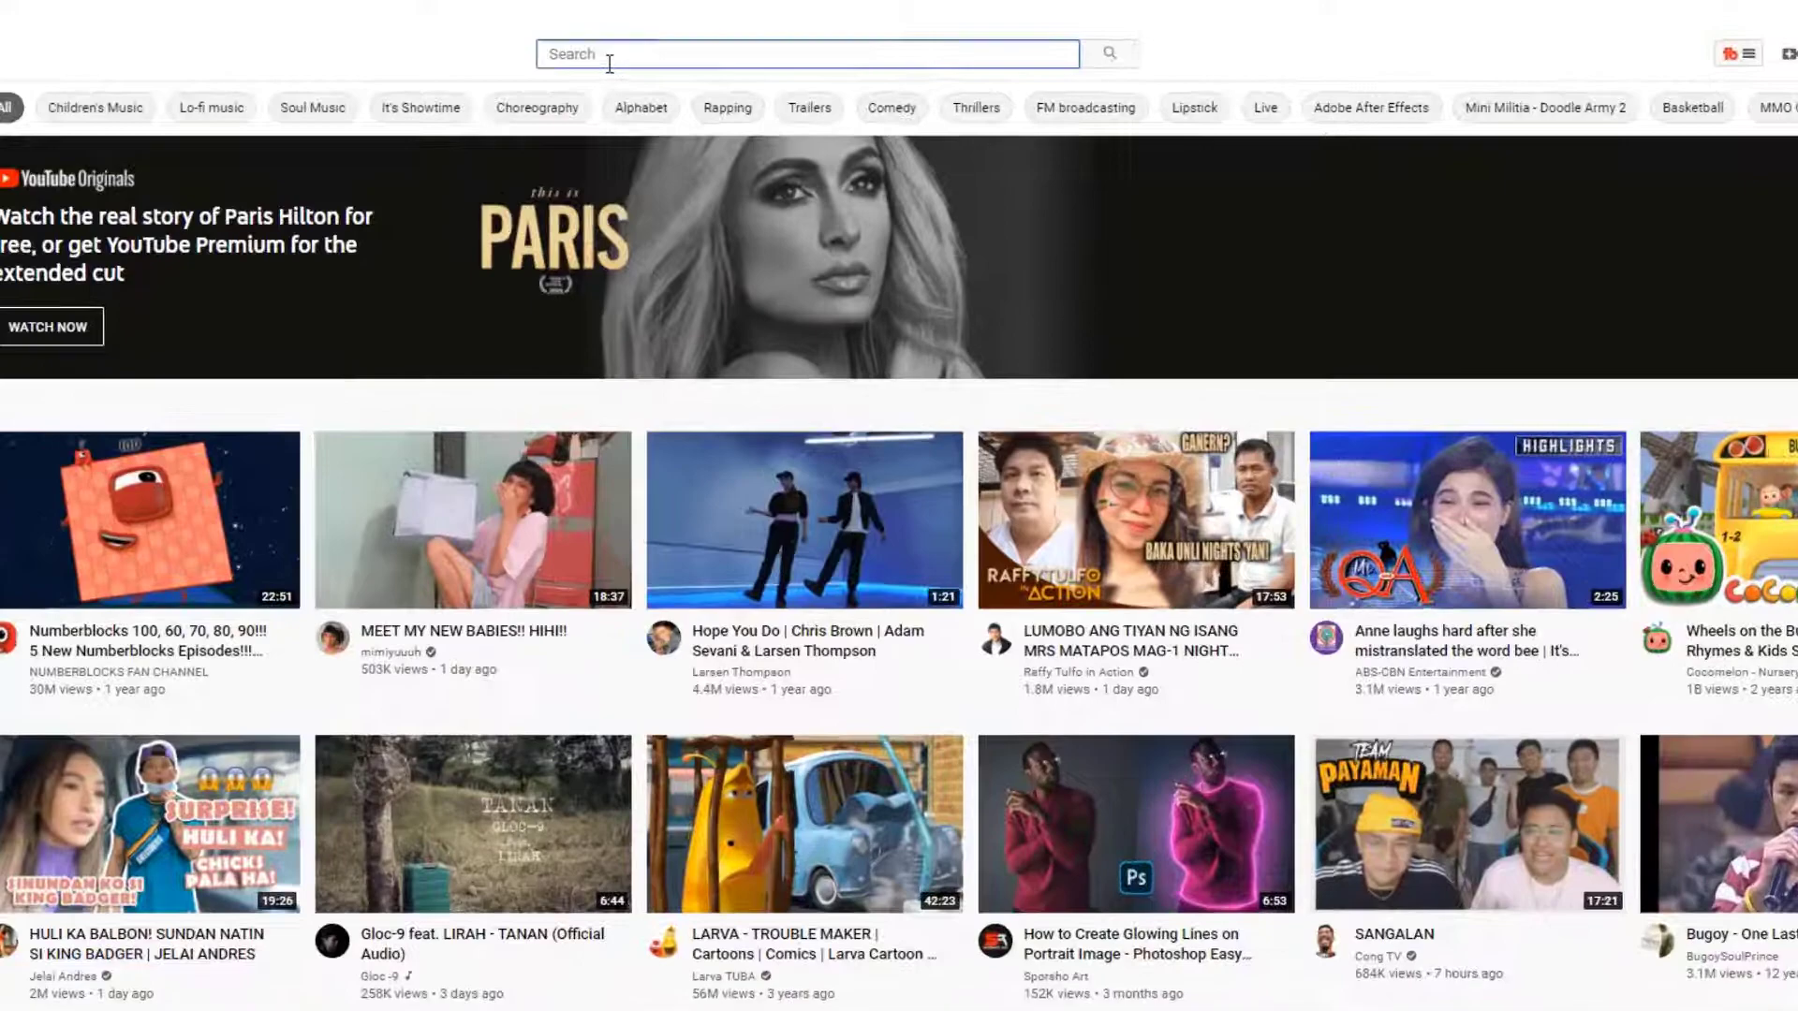
Step: Search YouTube for bookwormhead and subscribe to the BookwormHead channel
type("bookwormhea")
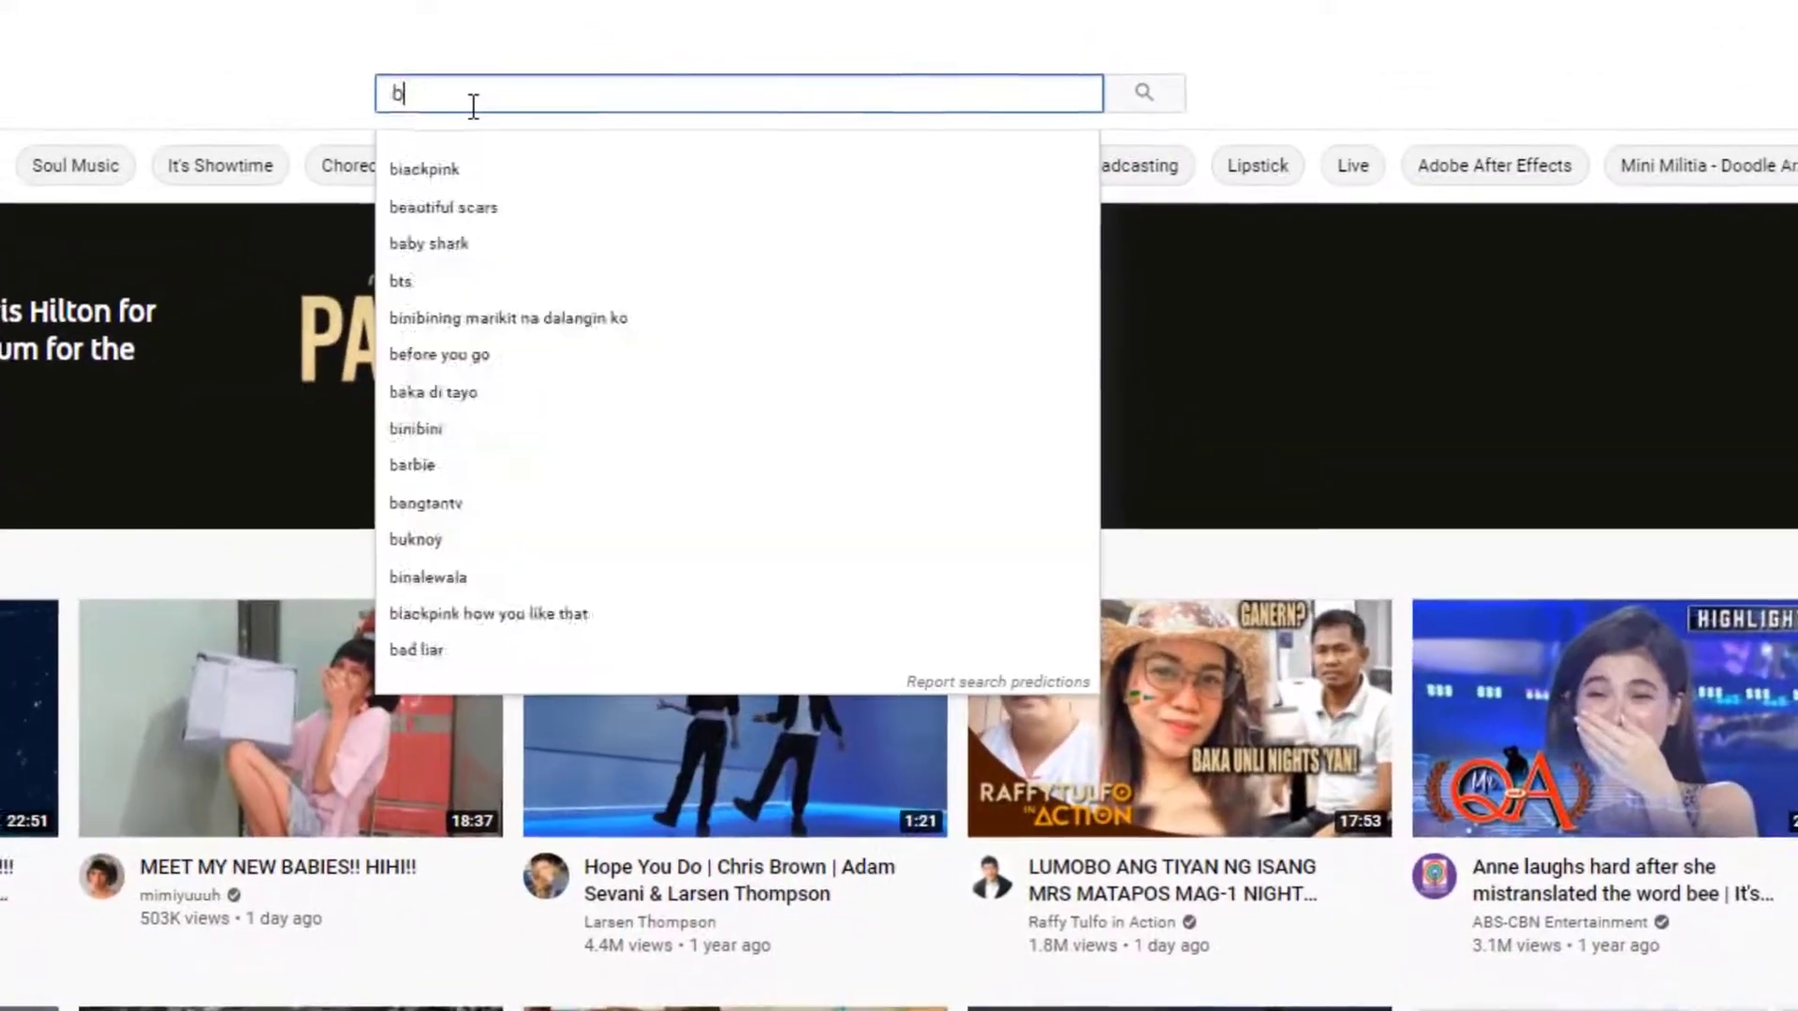
type("d")
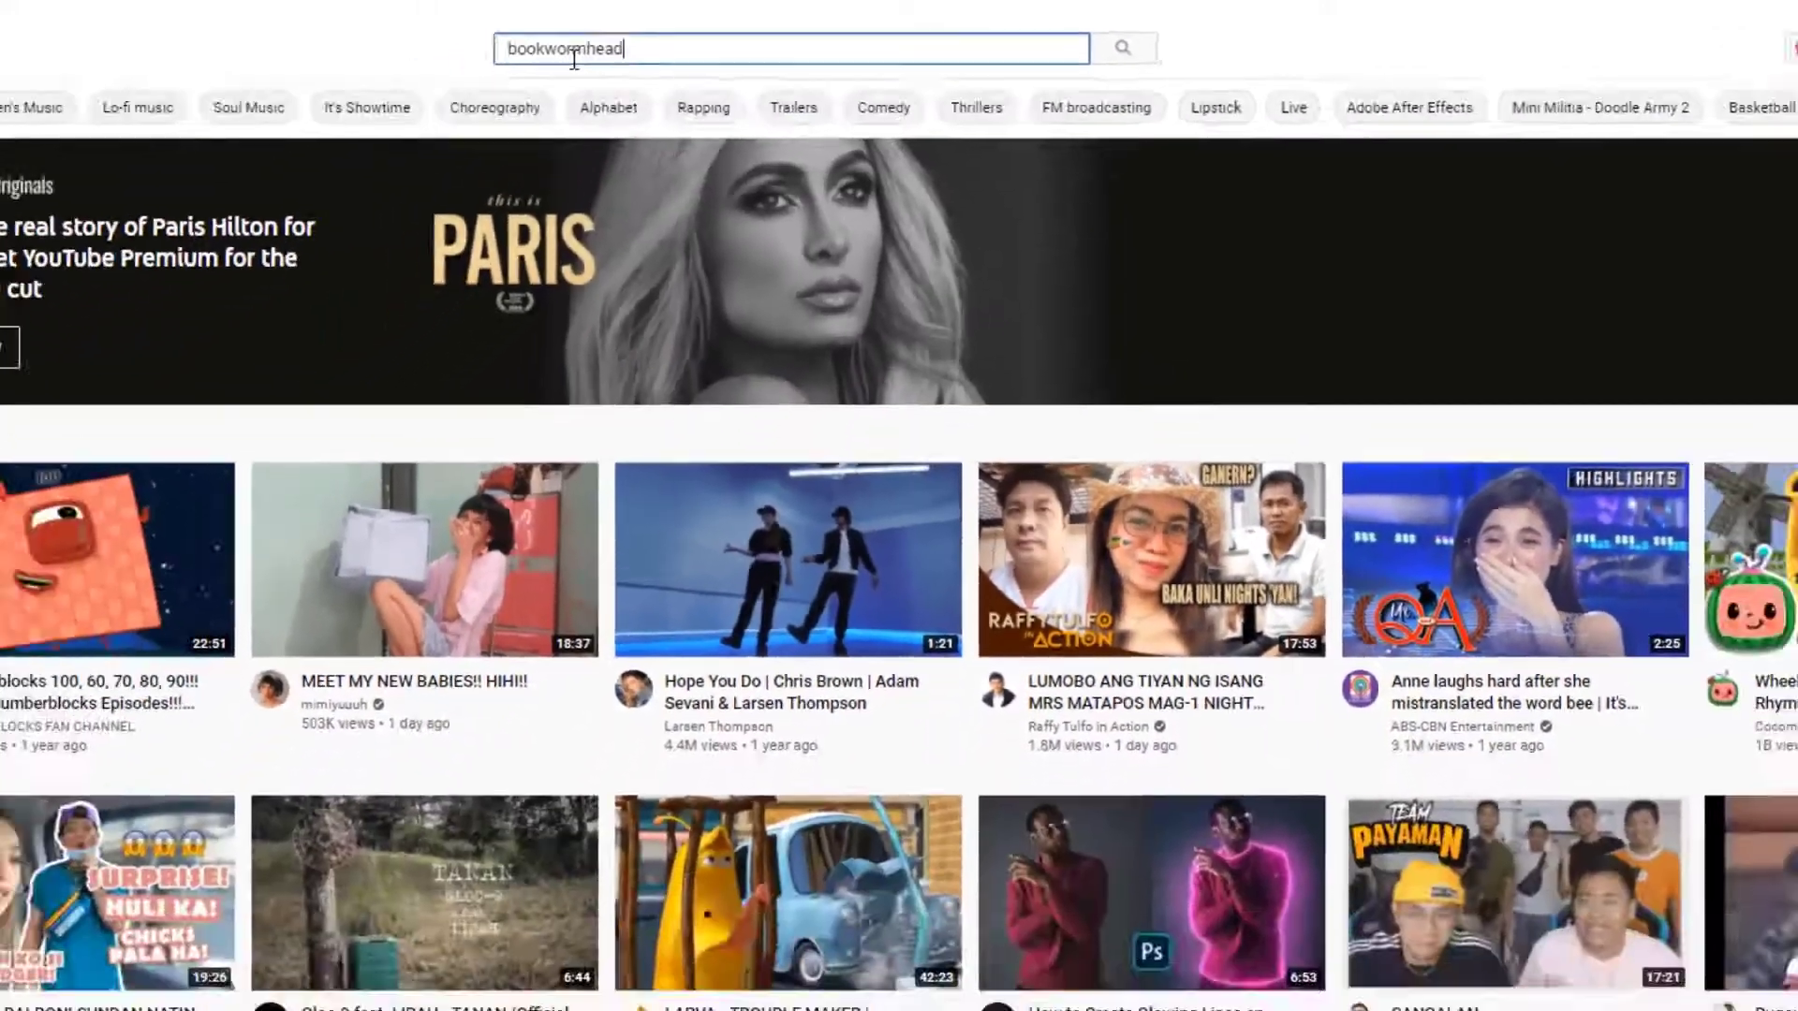
key("Return")
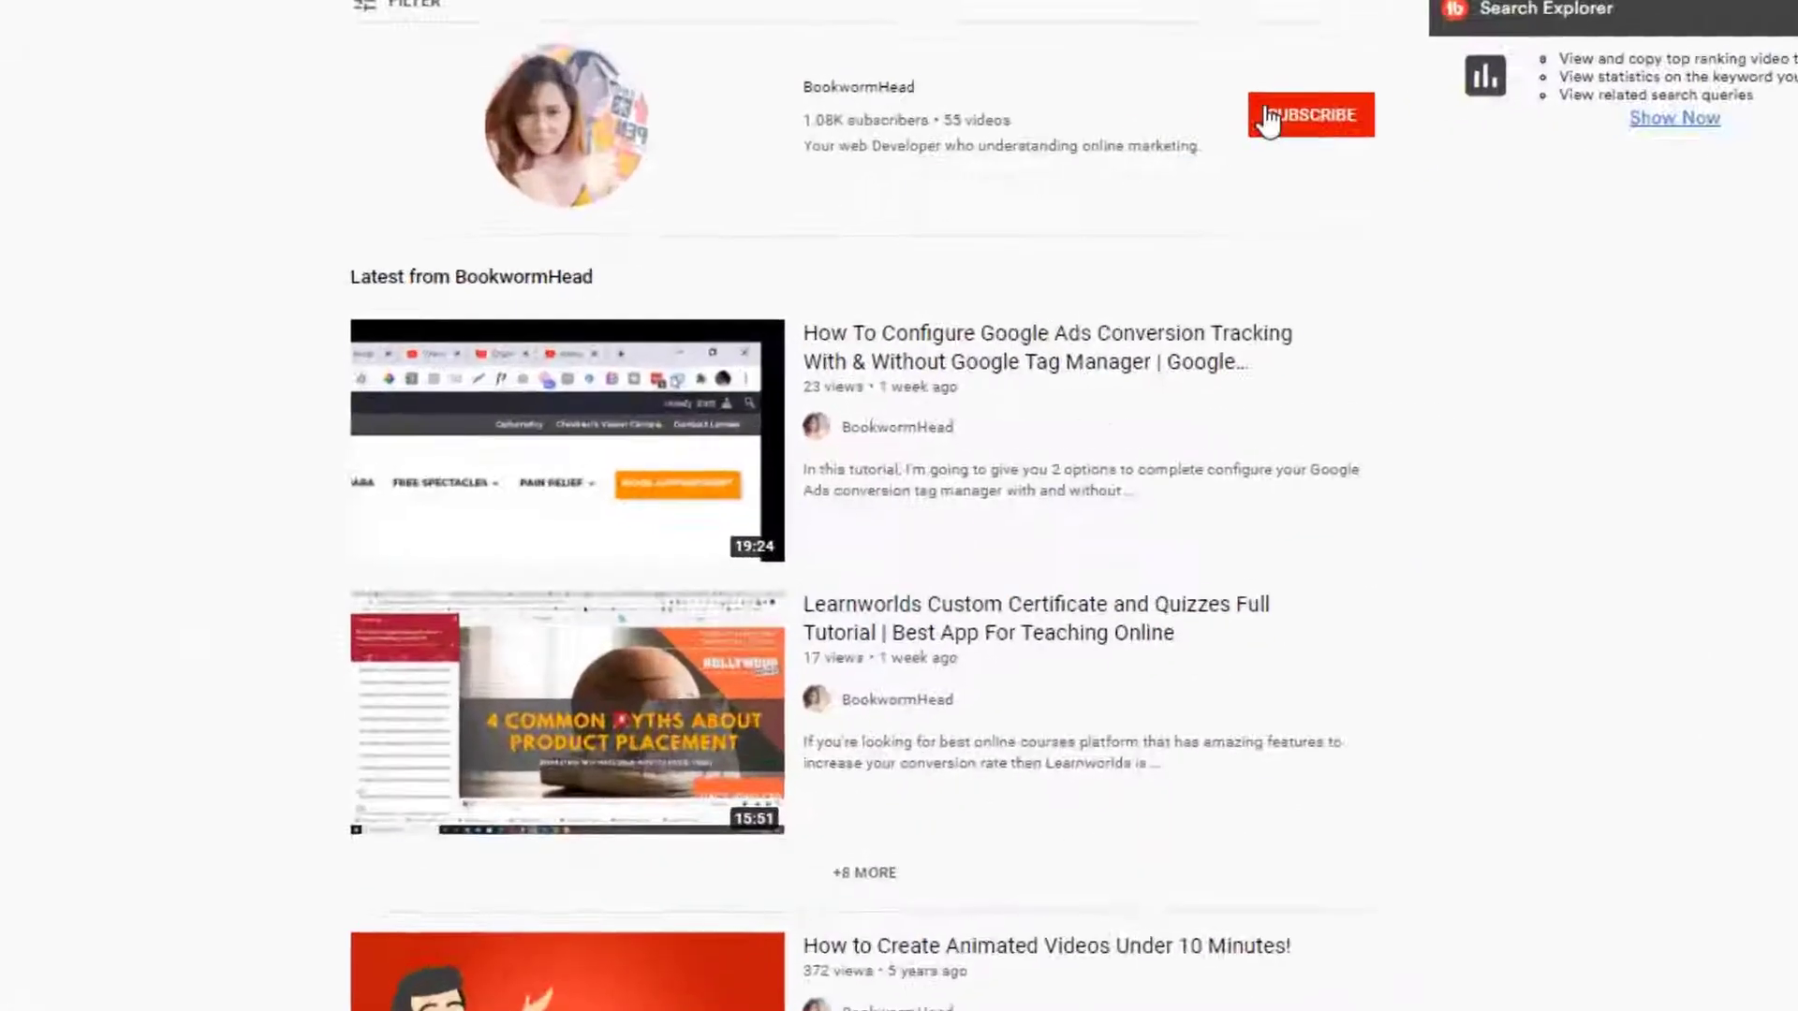
left_click(1269, 117)
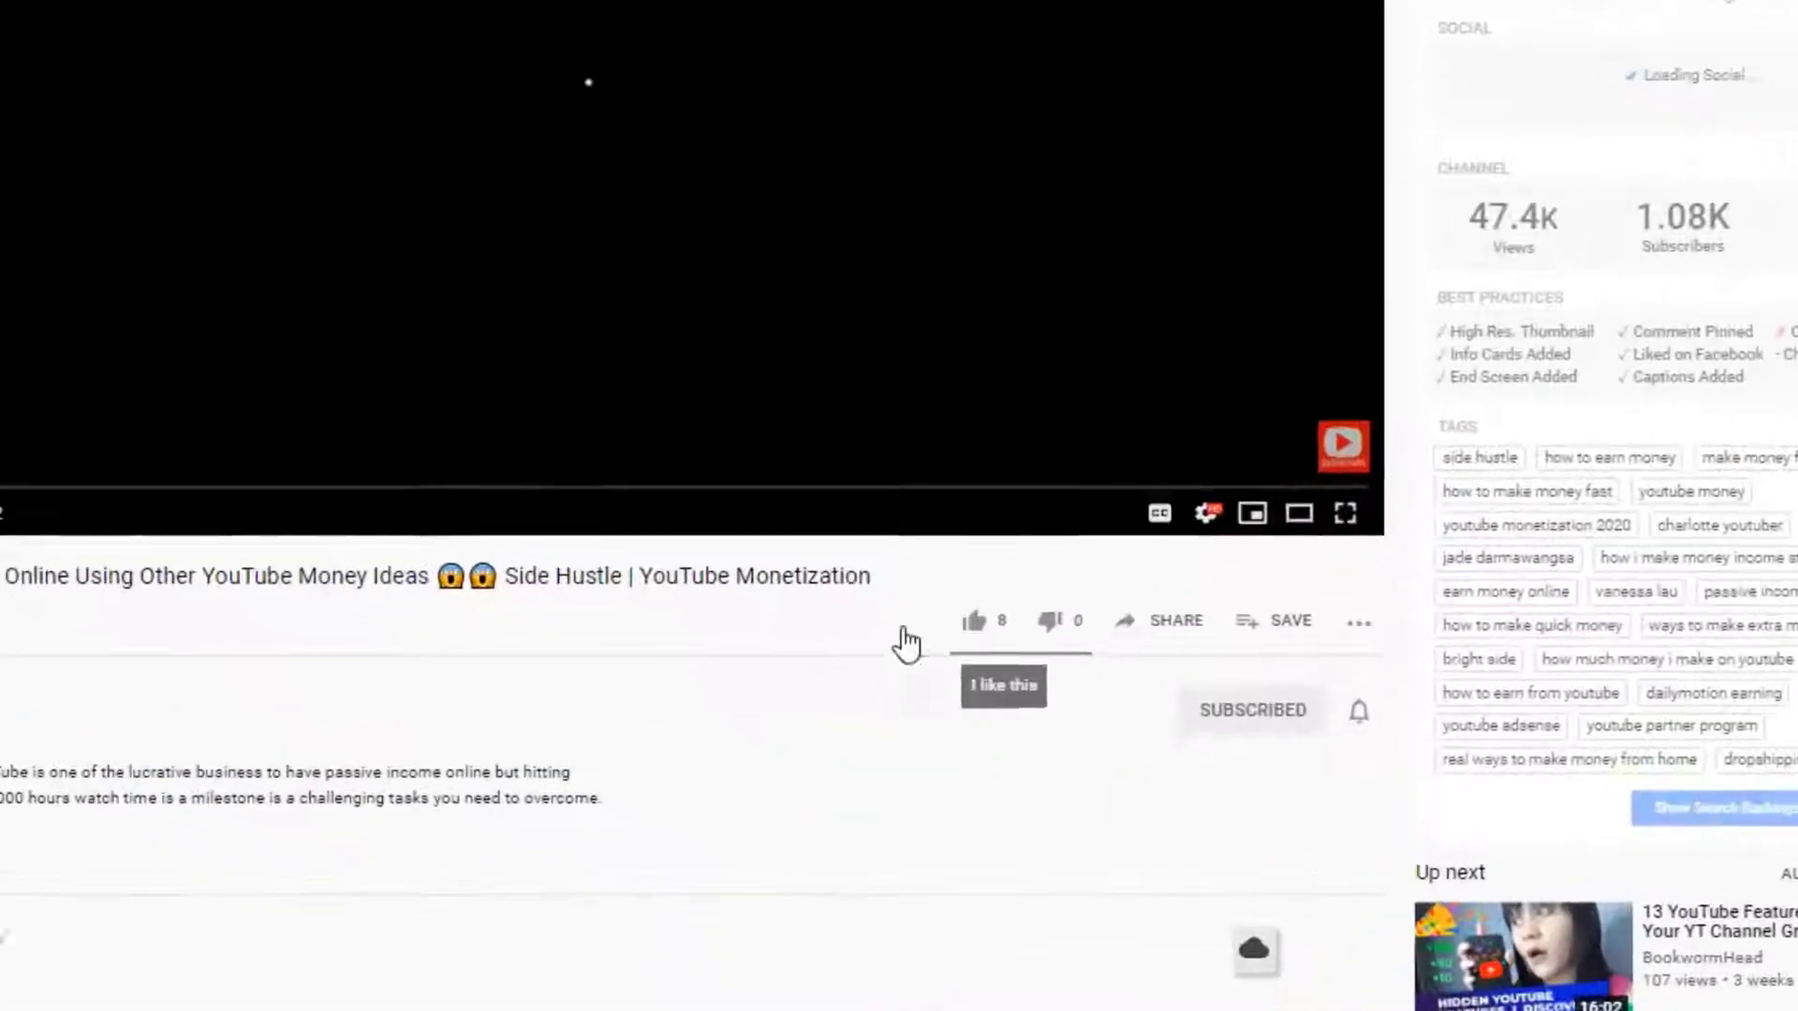
Step: Like the BookwormHead video on making money online and set the channel's notifications to All
left_click(969, 715)
left_click(1235, 777)
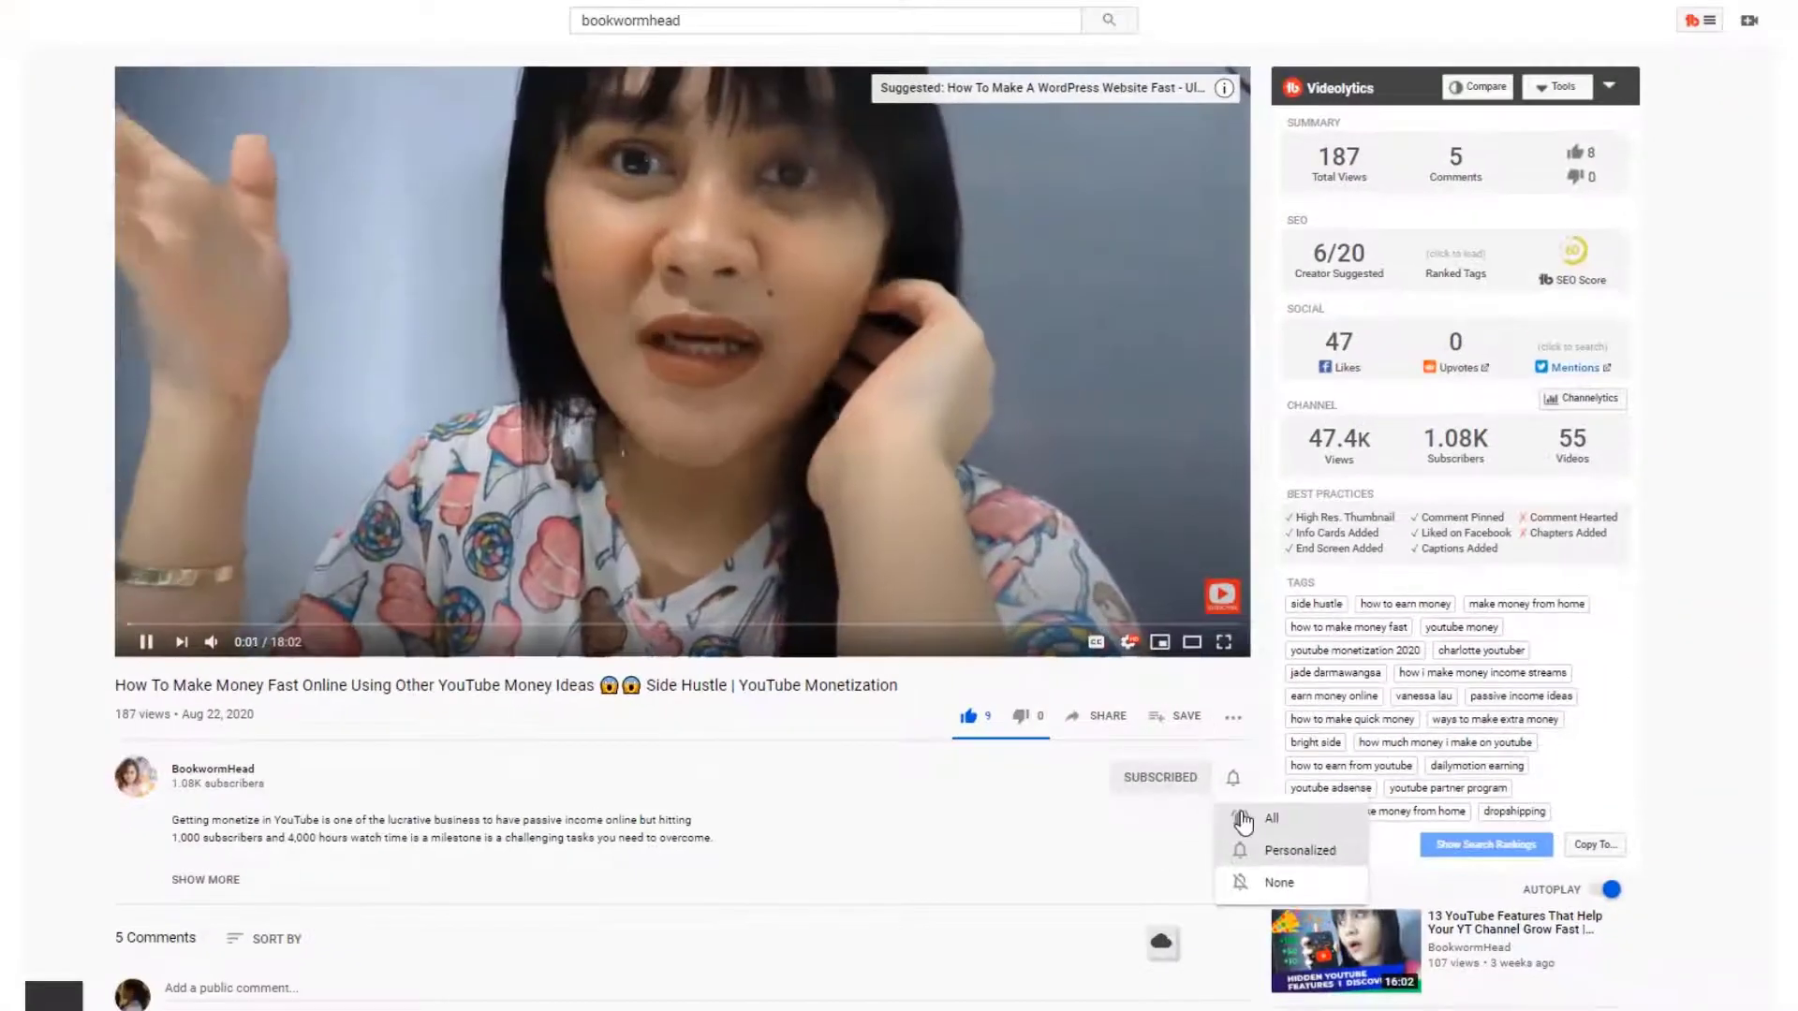
left_click(1312, 835)
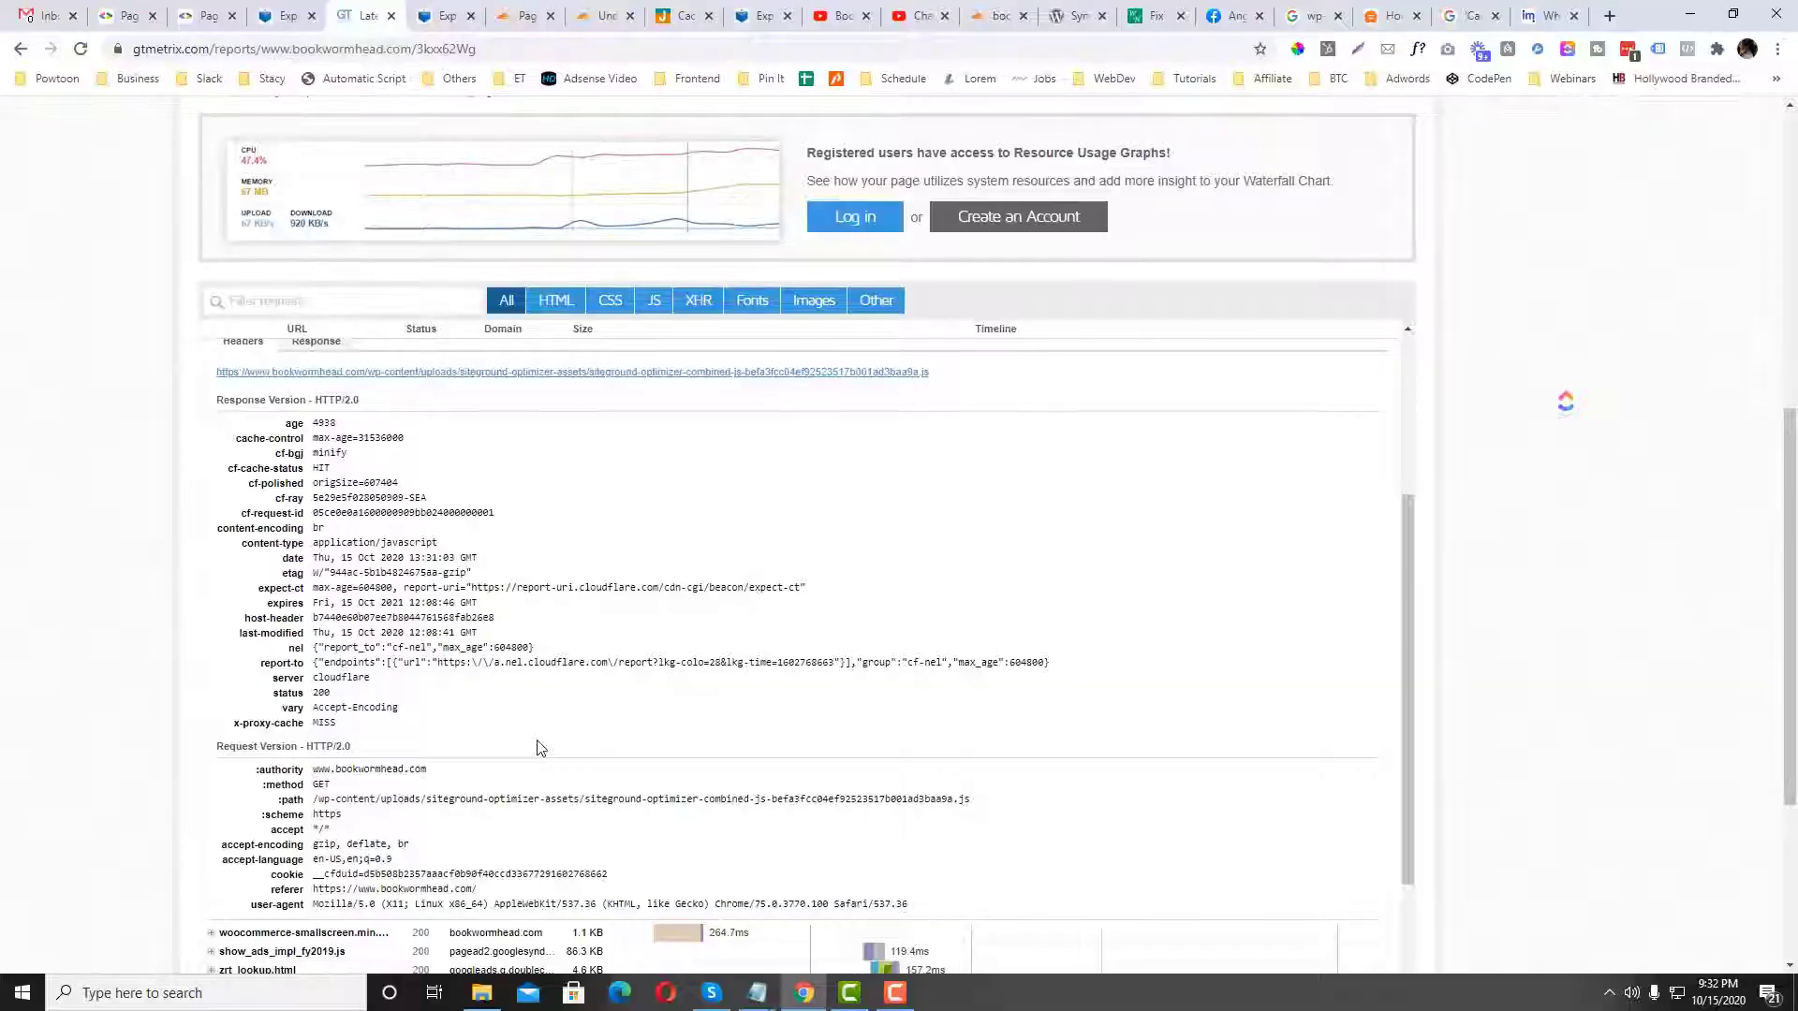
Step: Go from the bookwormhead.com homepage to its WordPress dashboard and open the SG Optimizer settings
scroll(540, 746, "down", 1)
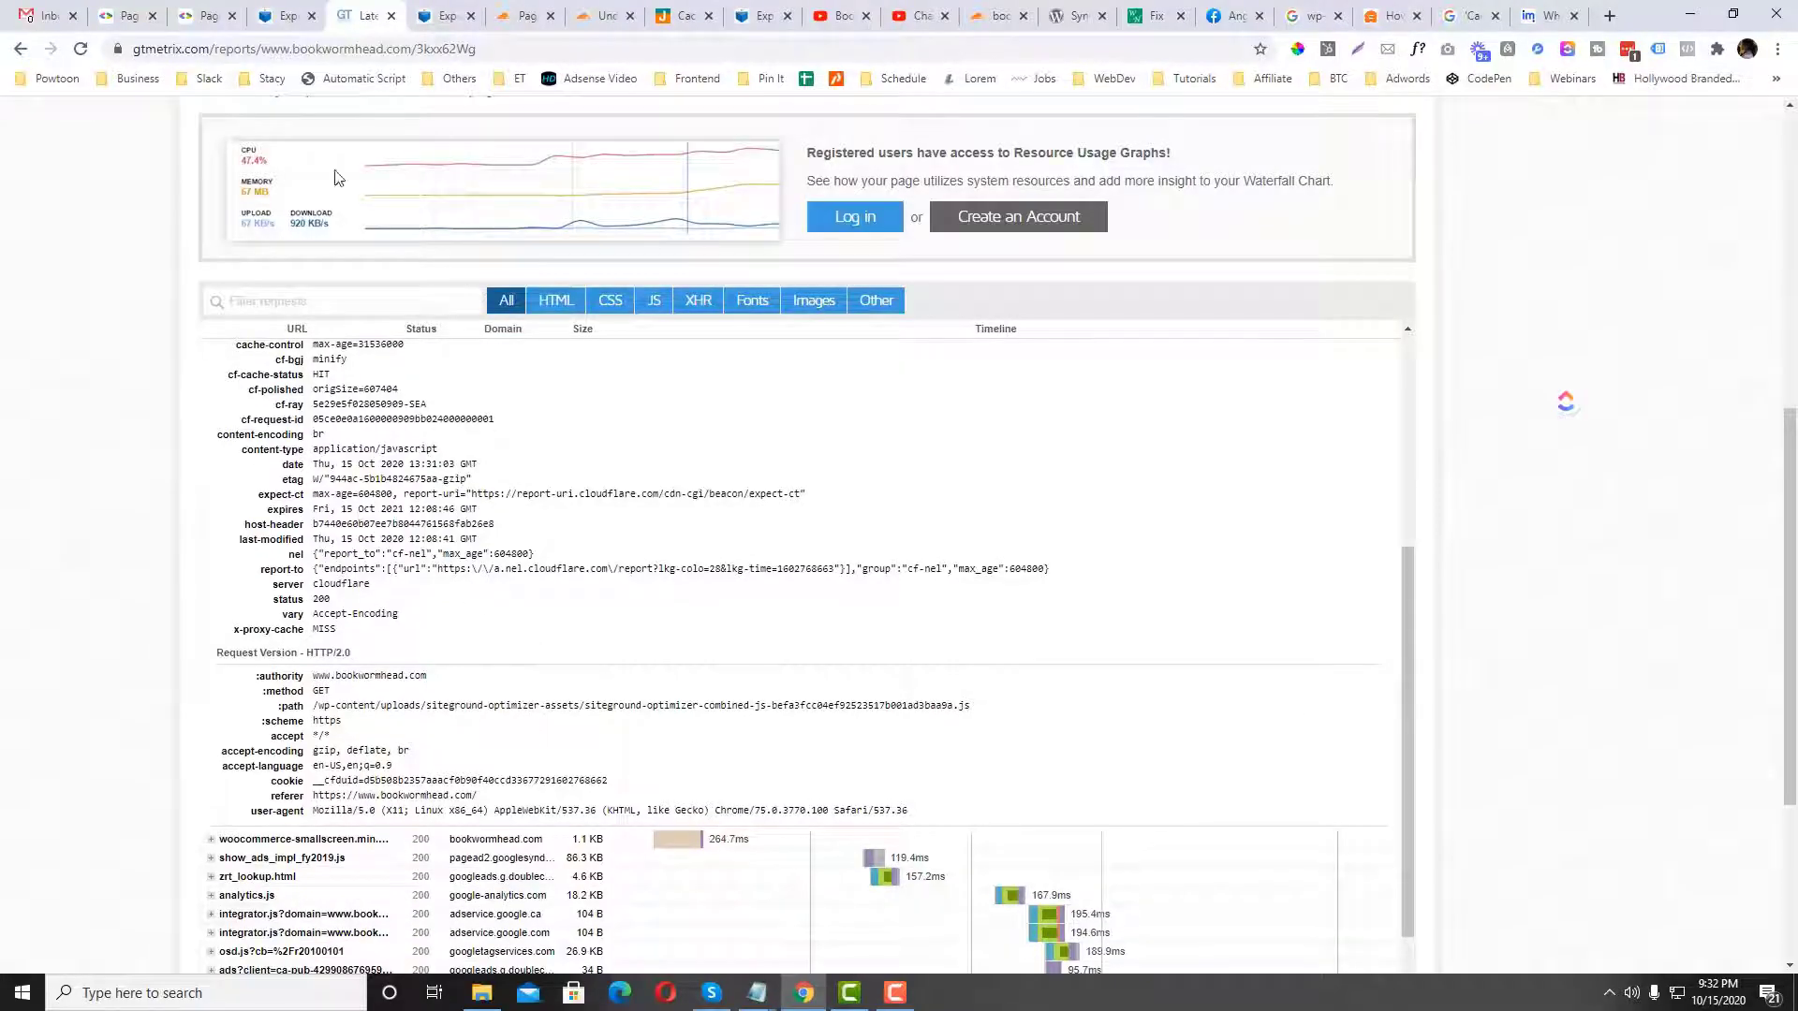
left_click(286, 16)
right_click(76, 131)
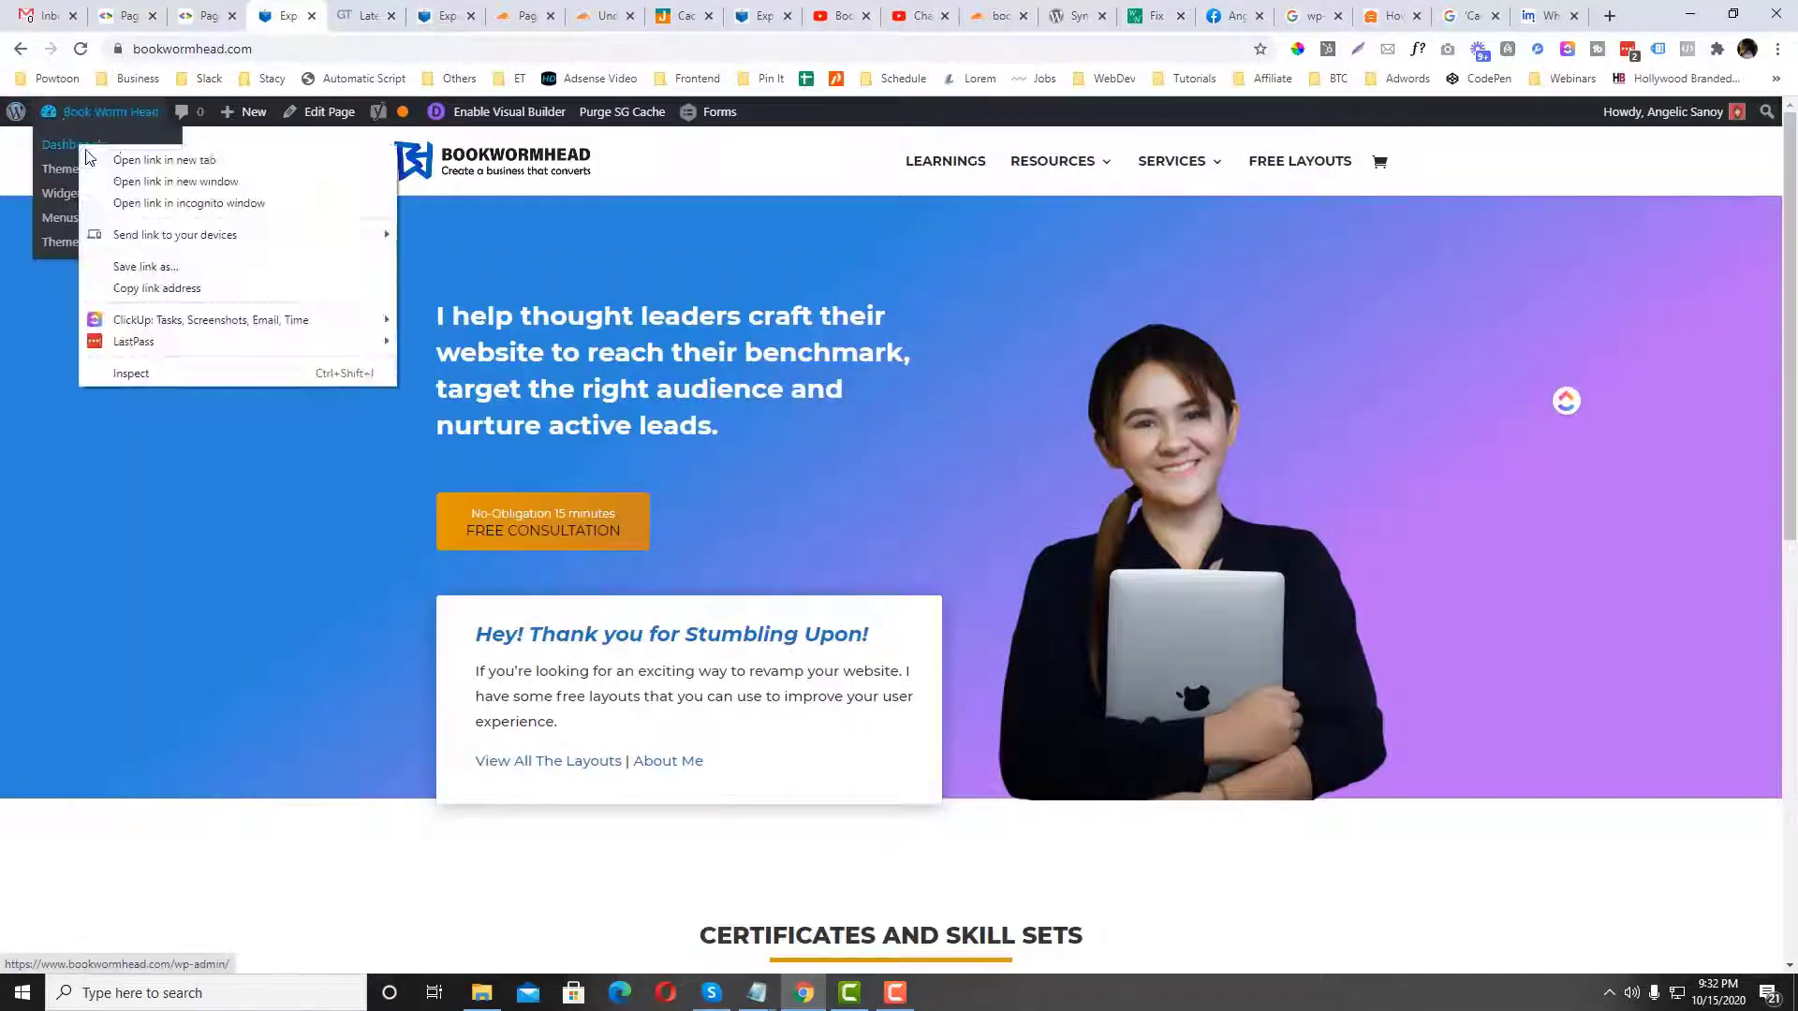
key("Escape")
left_click(80, 139)
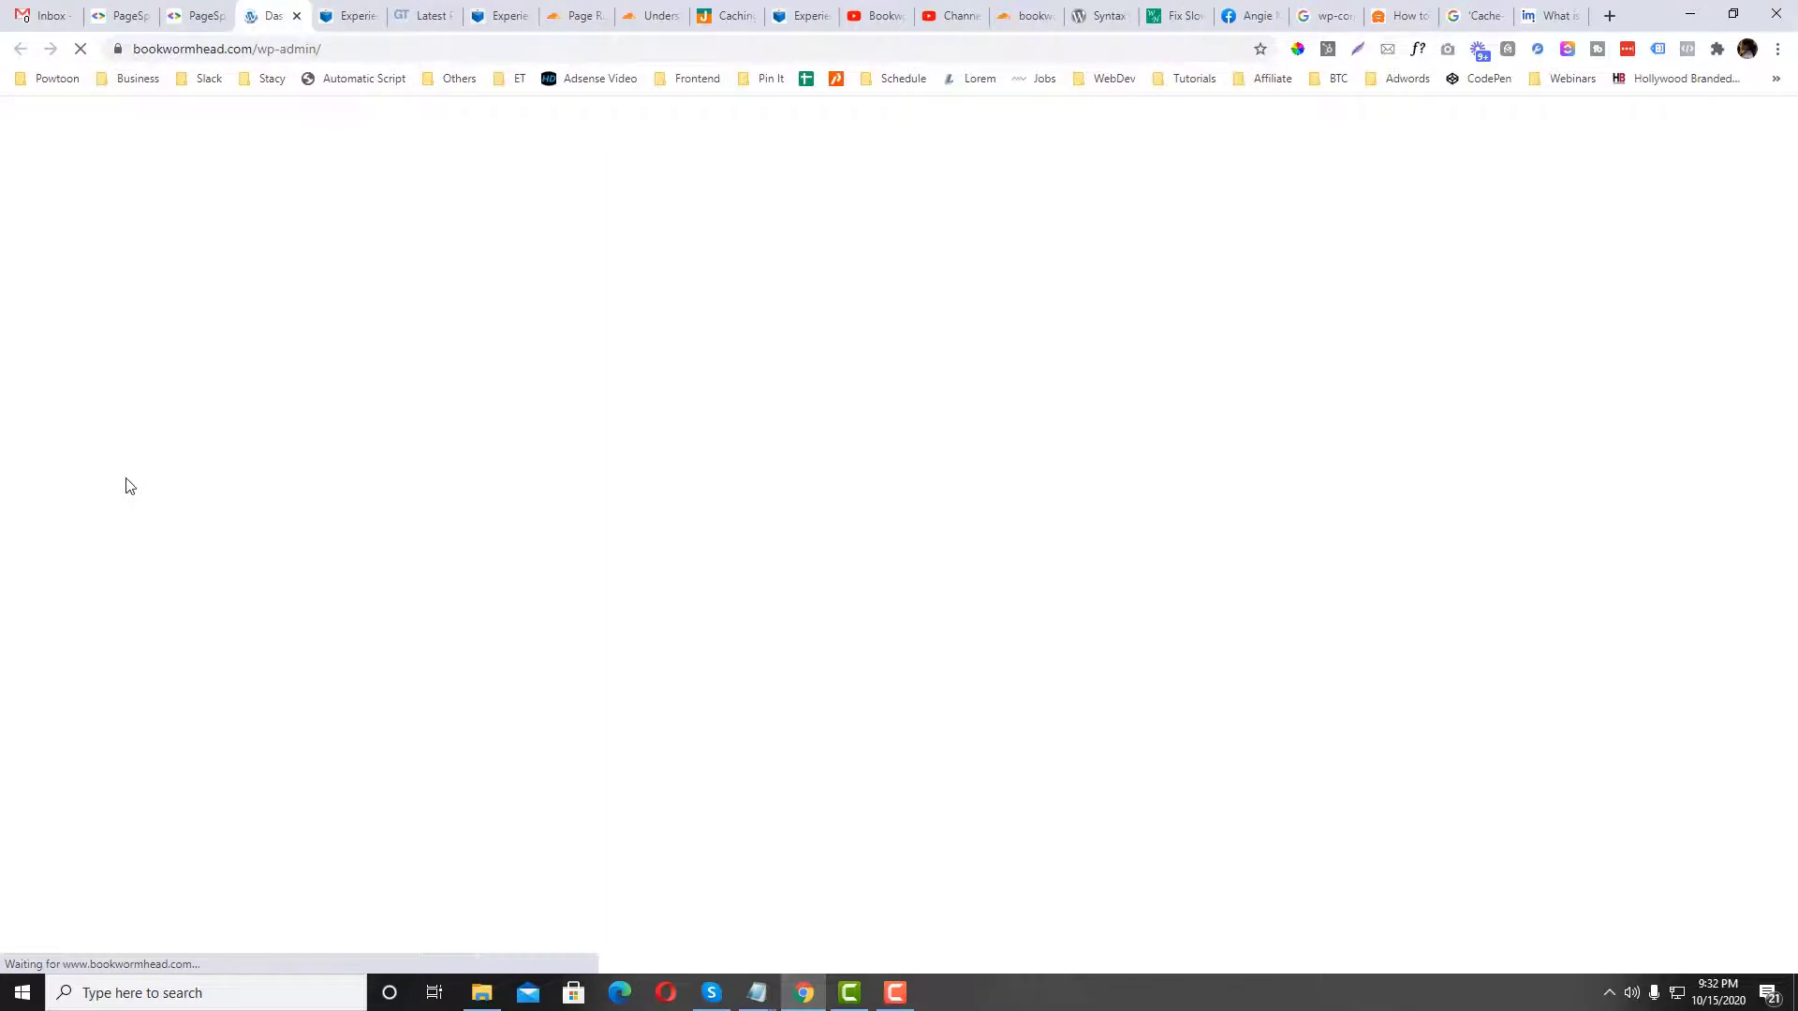
scroll(64, 693, "down", 3)
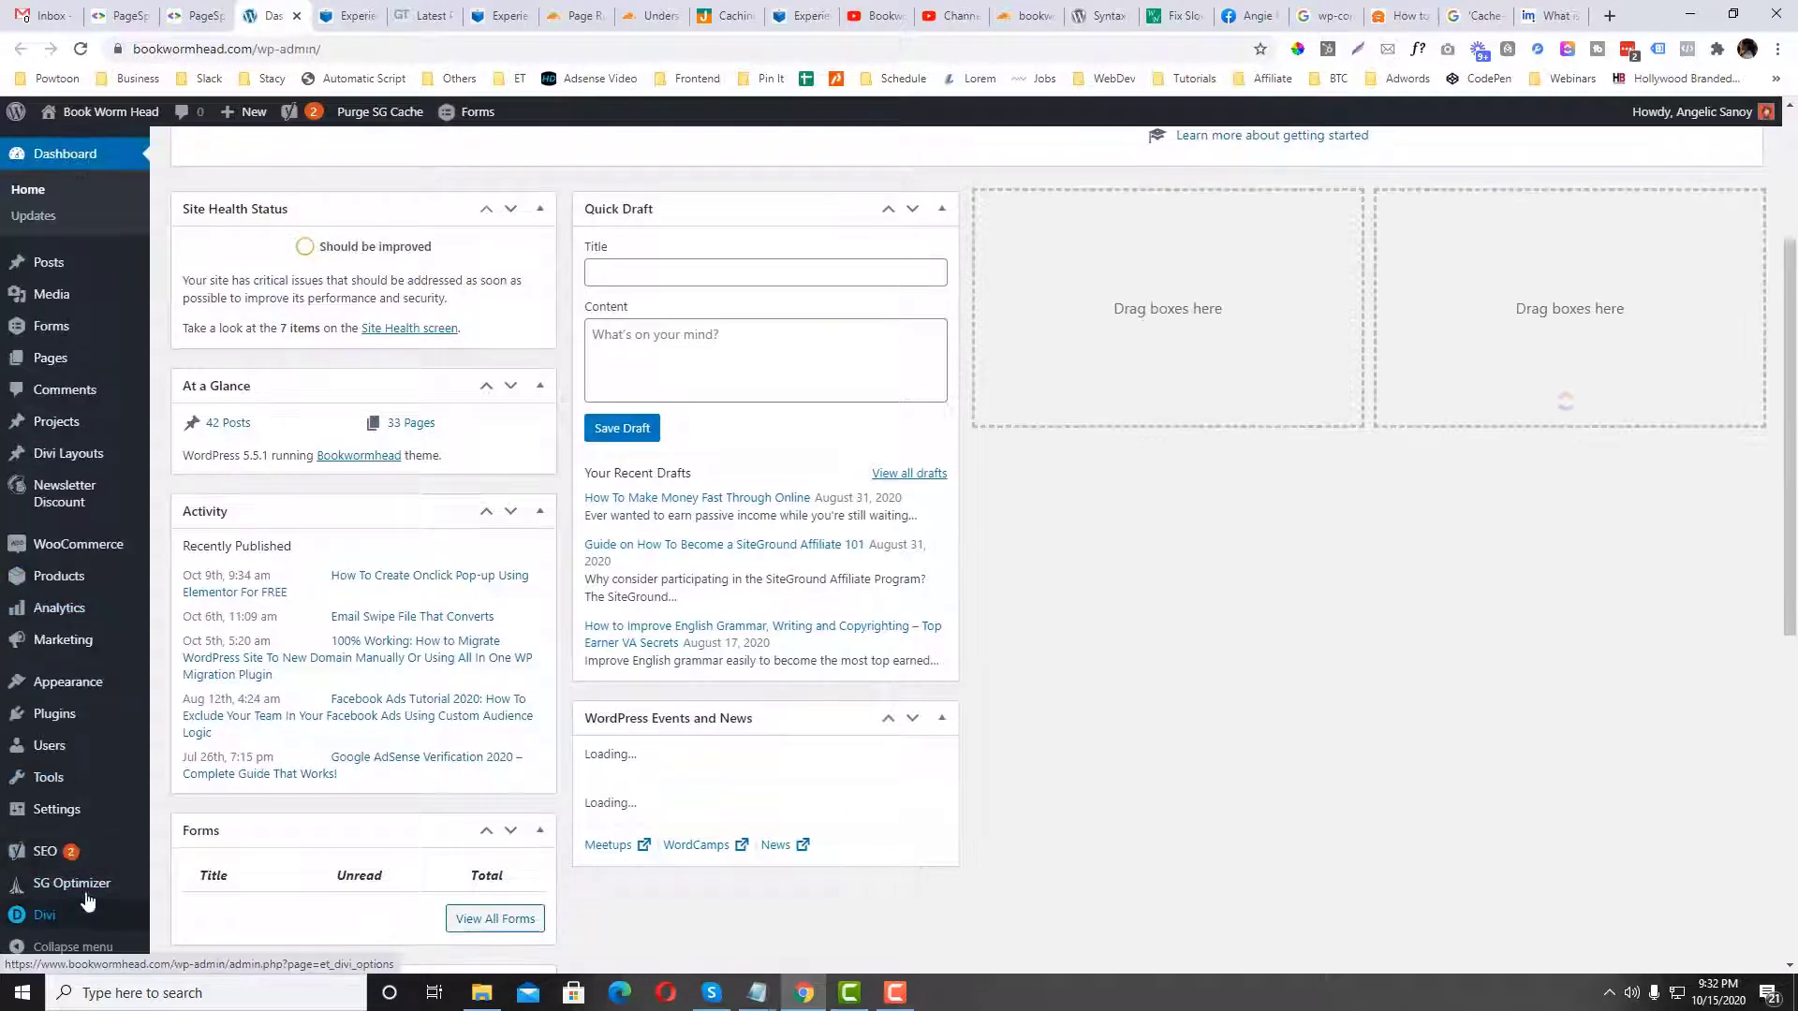
left_click(74, 884)
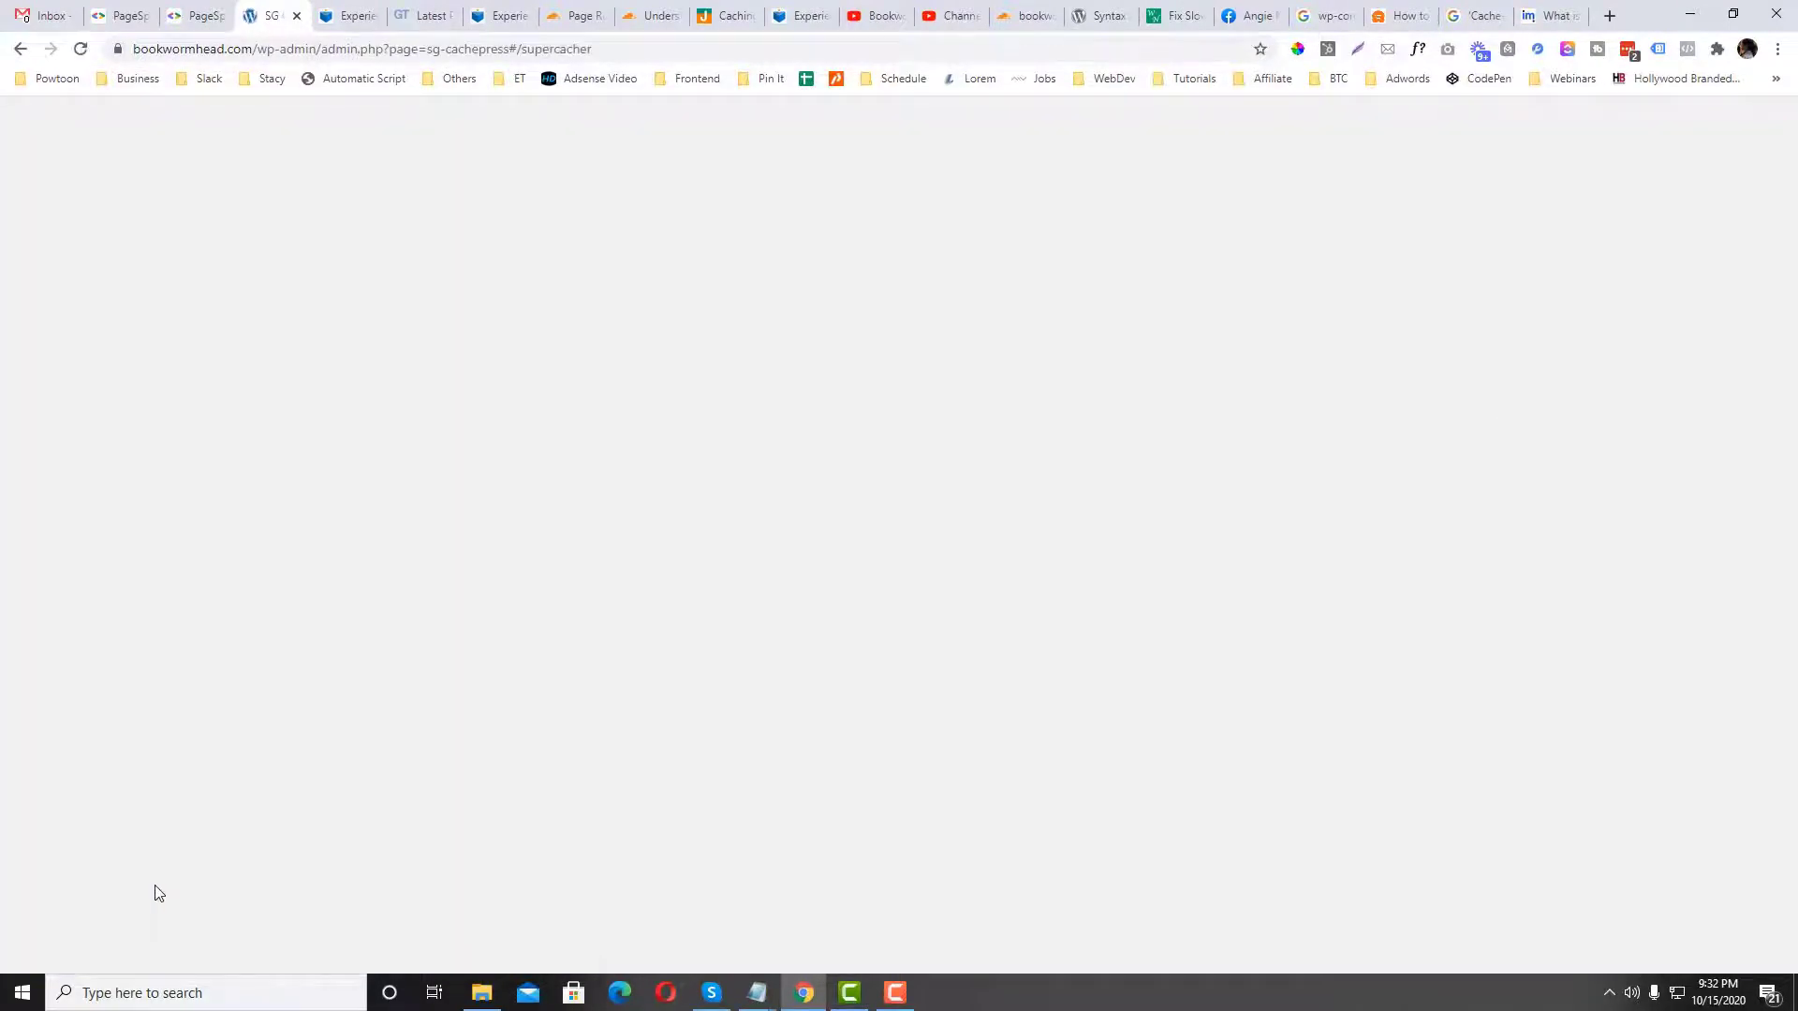
Step: Review the Environment Optimization and Frontend Optimization settings in SG Optimizer
scroll(548, 511, "down", 1)
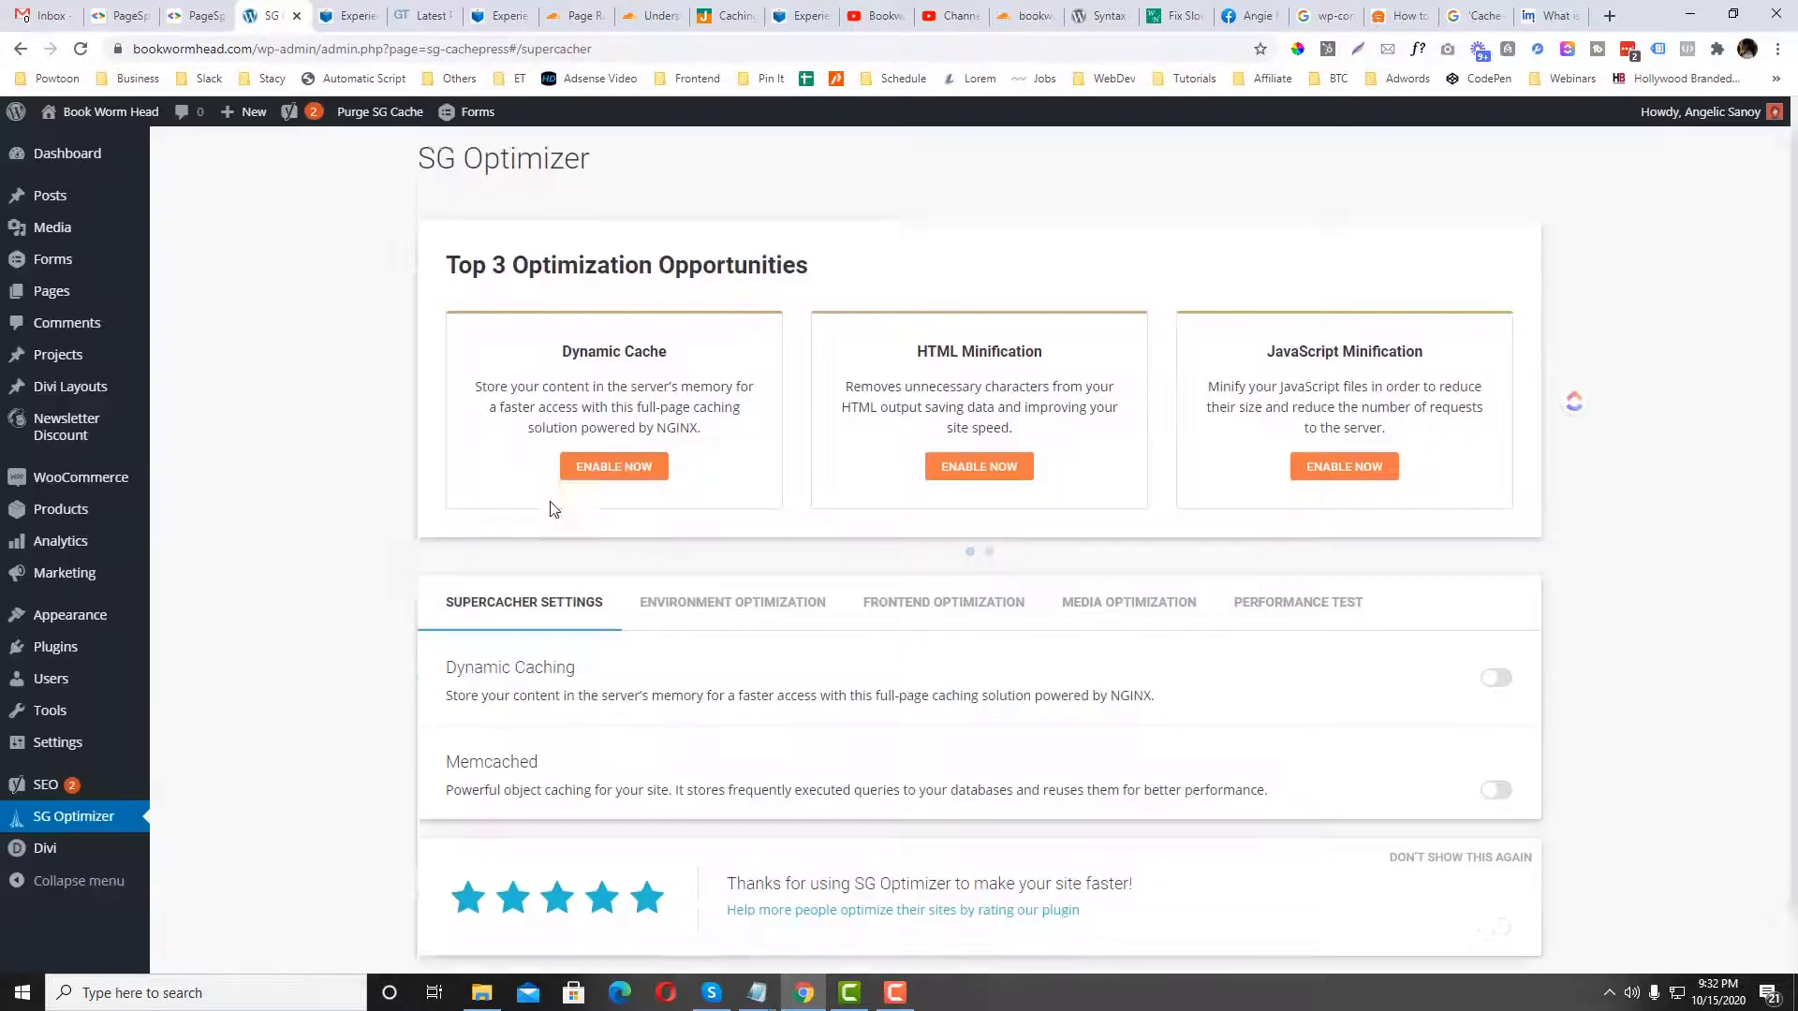
left_click(716, 558)
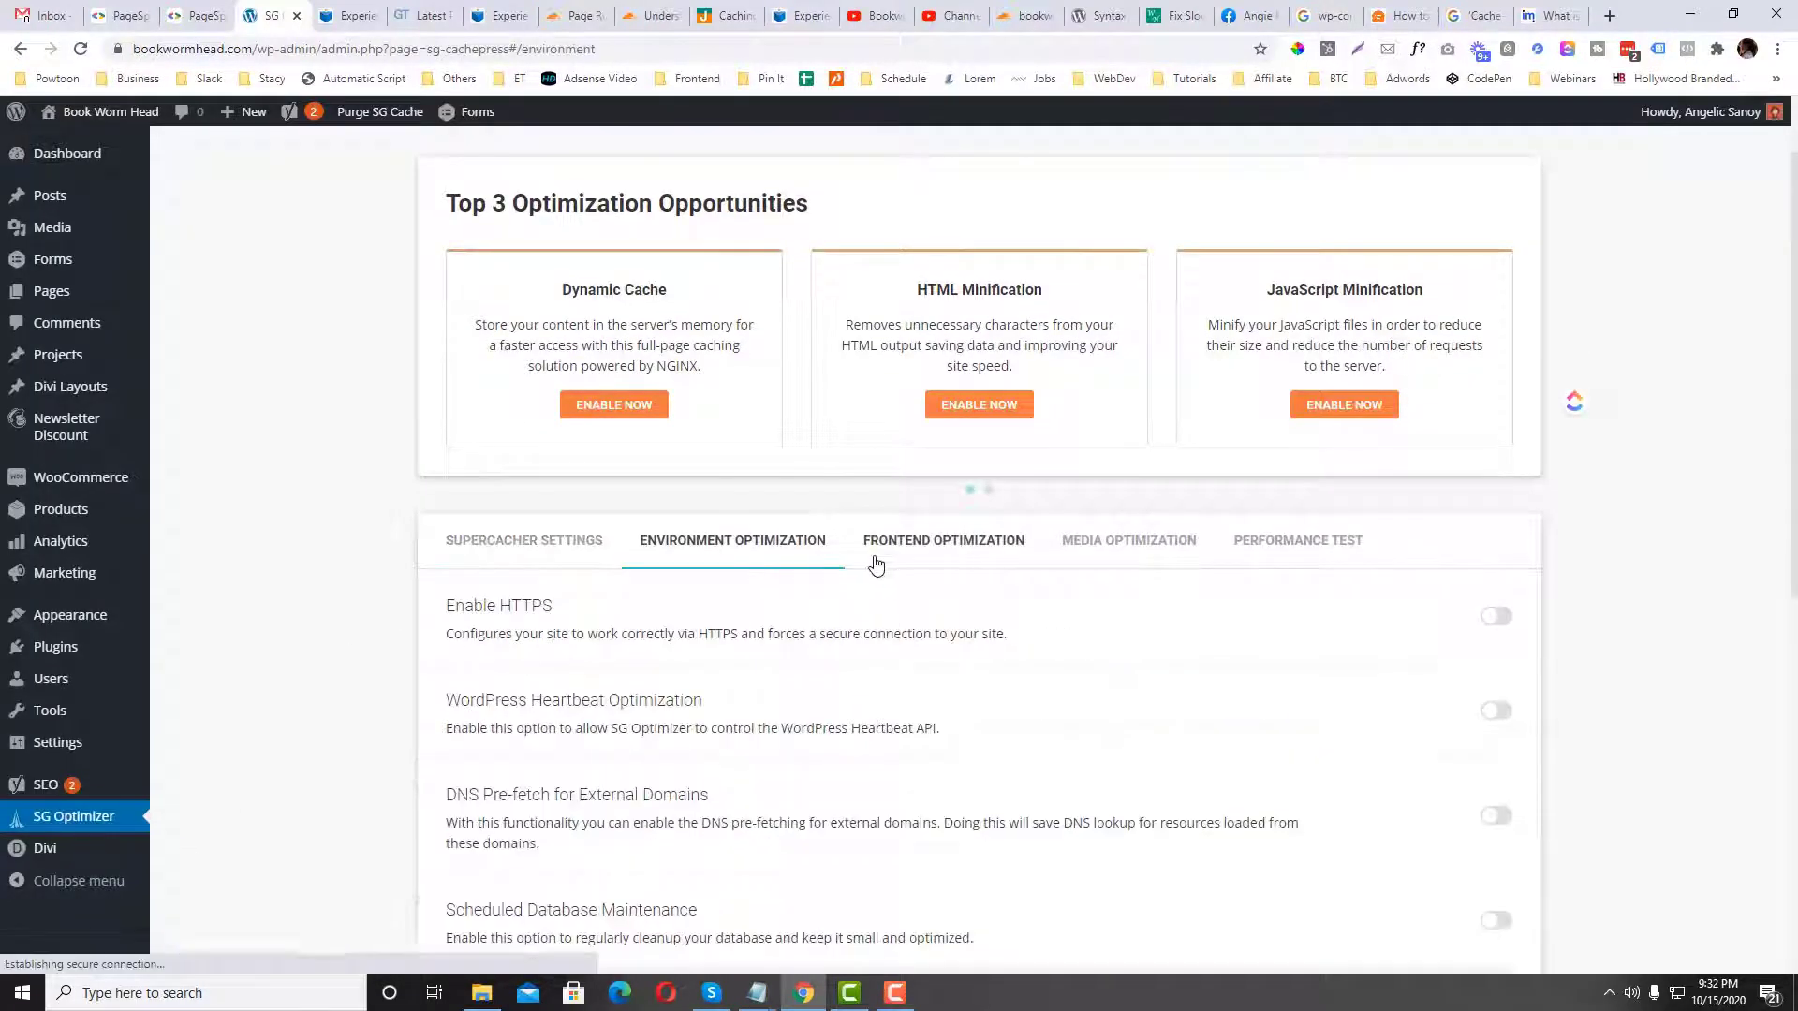
left_click(911, 559)
scroll(606, 570, "down", 2)
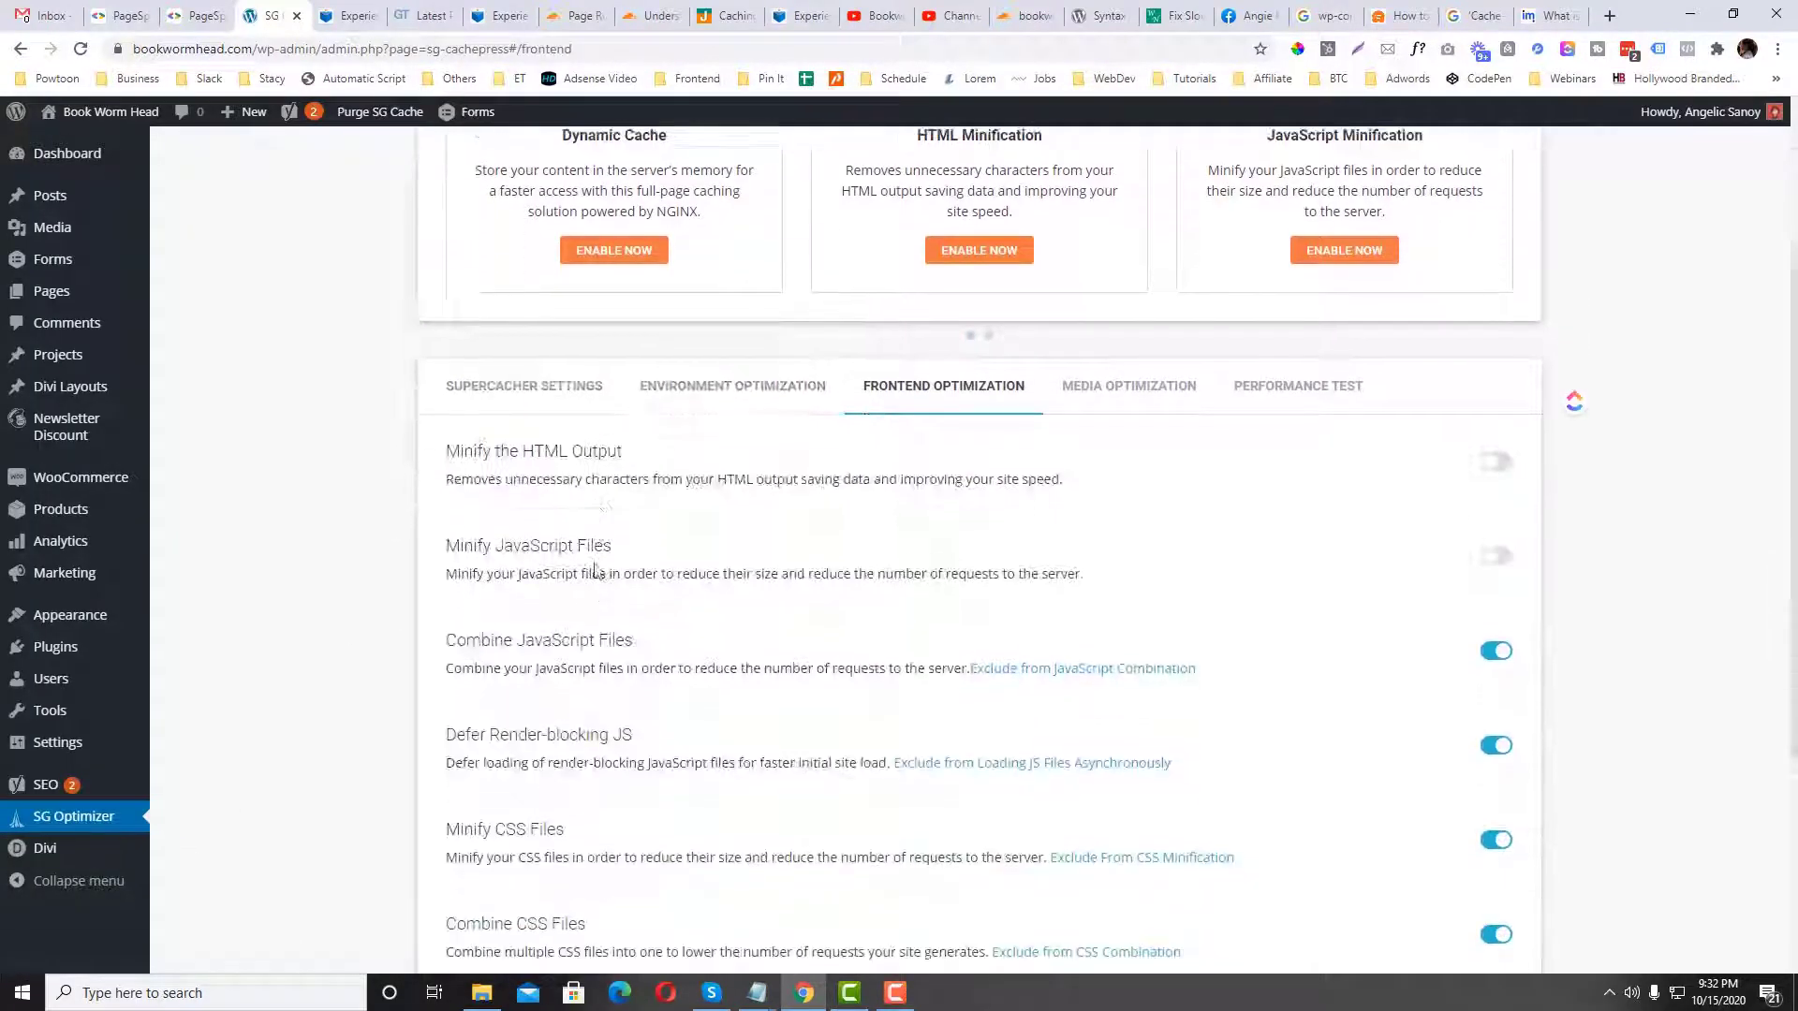
scroll(598, 571, "down", 2)
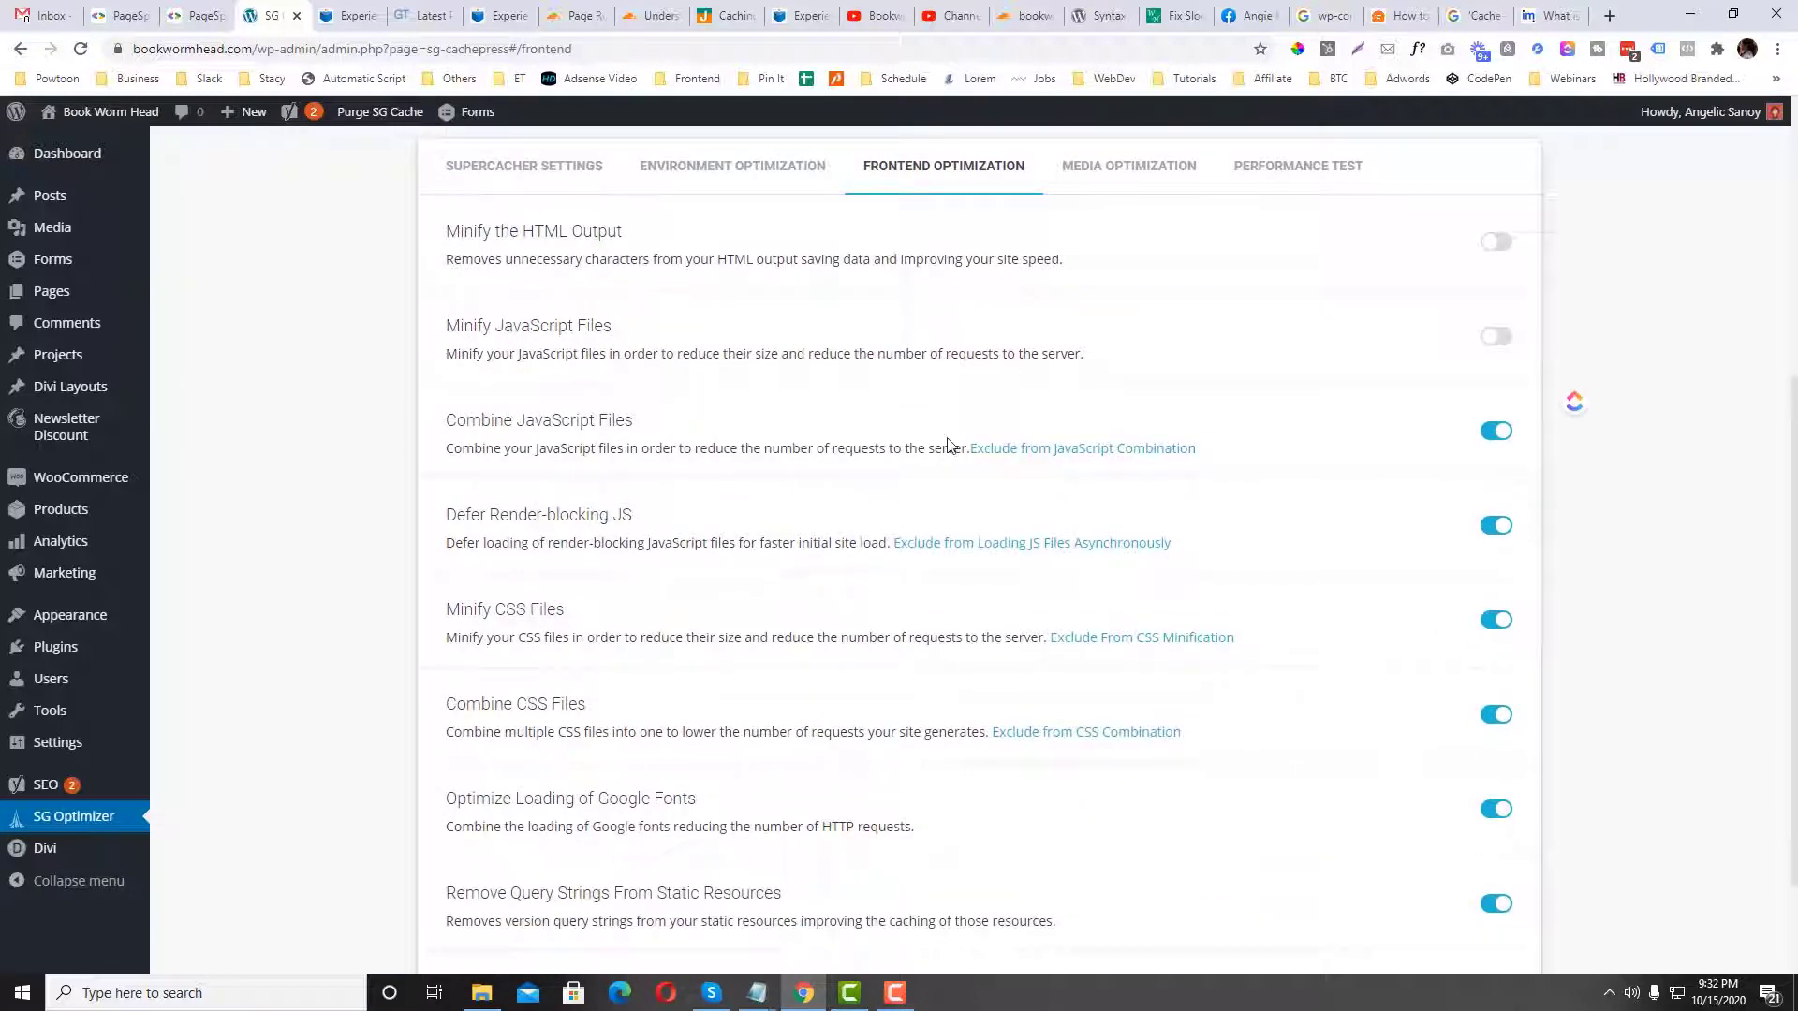
scroll(948, 444, "up", 2)
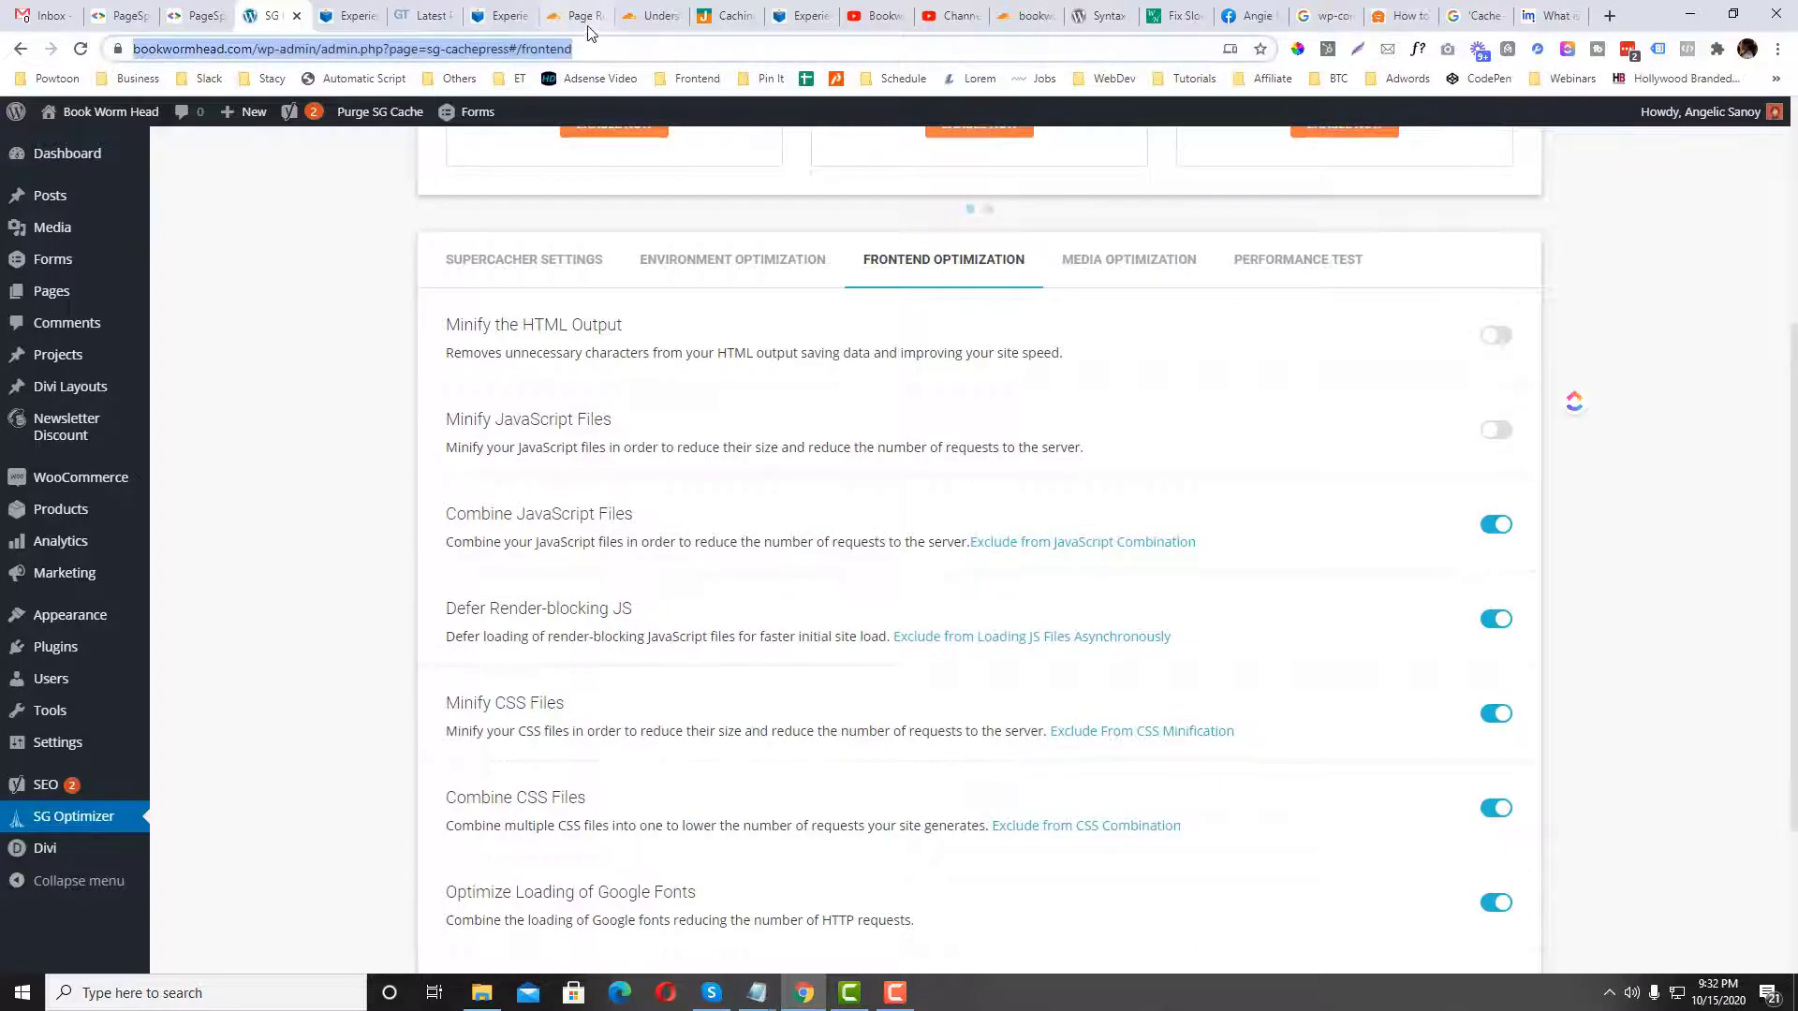
Step: Switch to Cloudflare and open the overview of the bookwormhead.com site
left_click(573, 16)
left_click(646, 16)
left_click(573, 16)
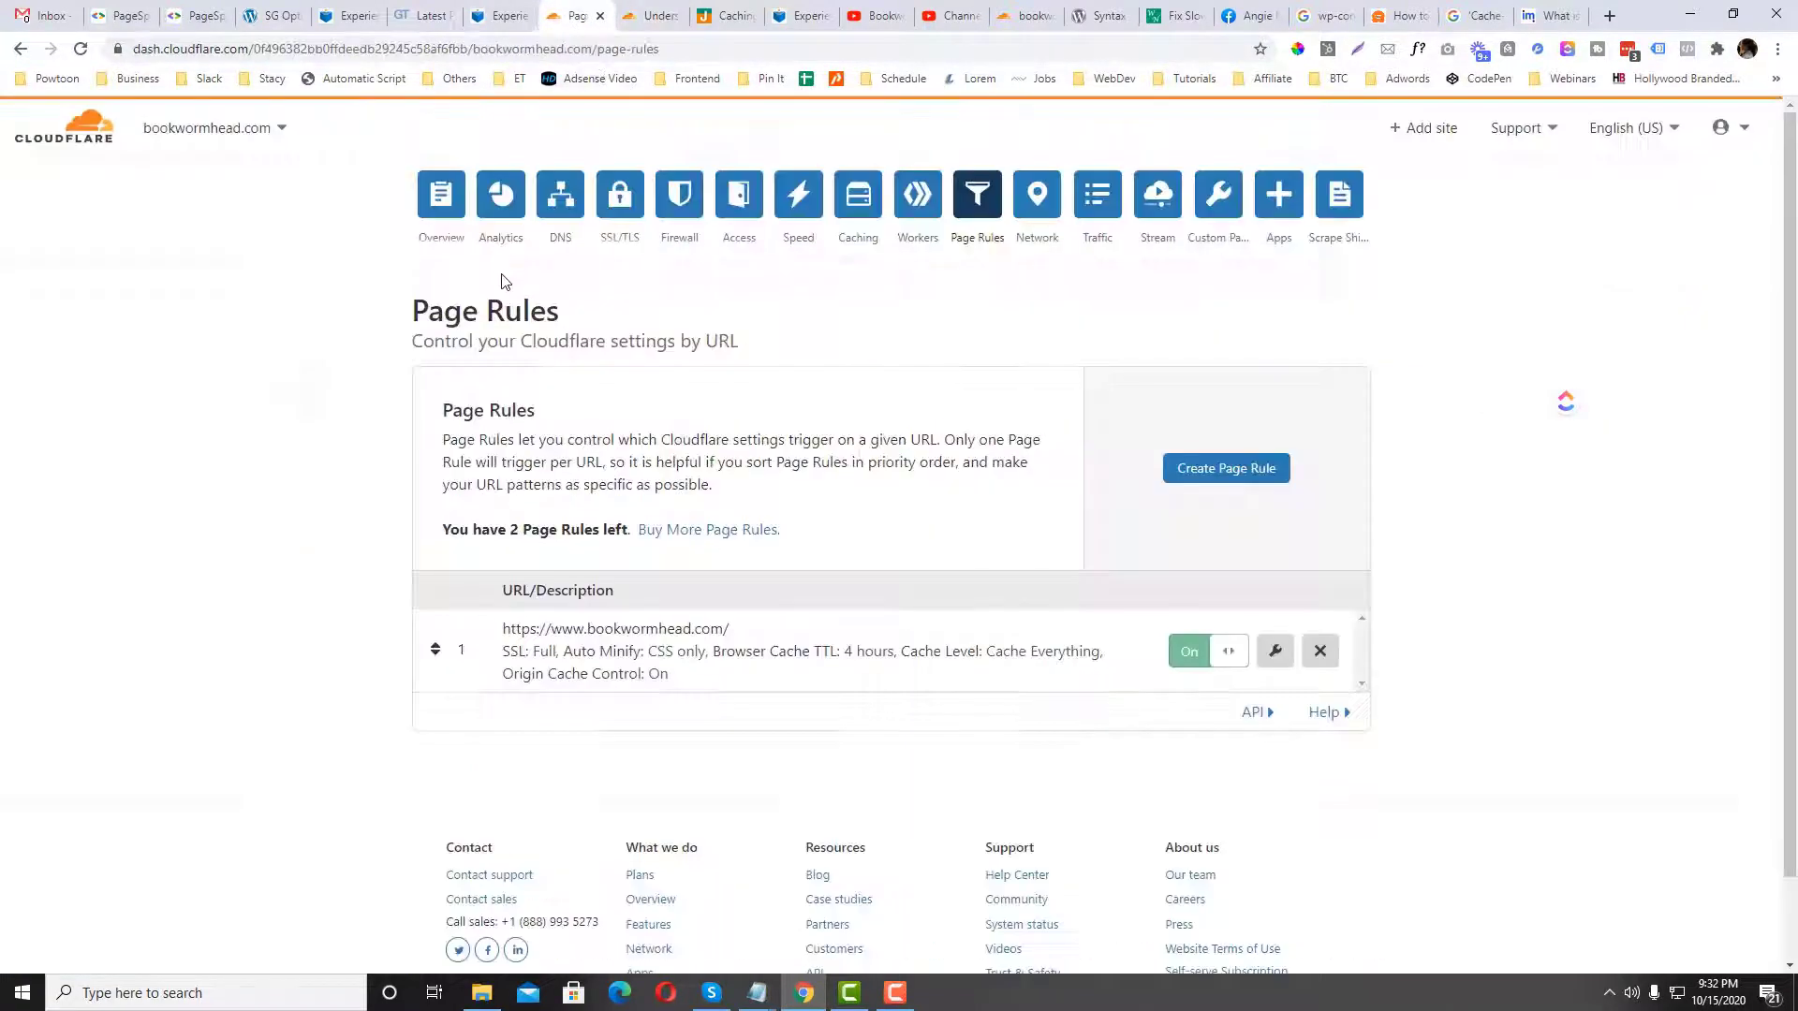
left_click(441, 195)
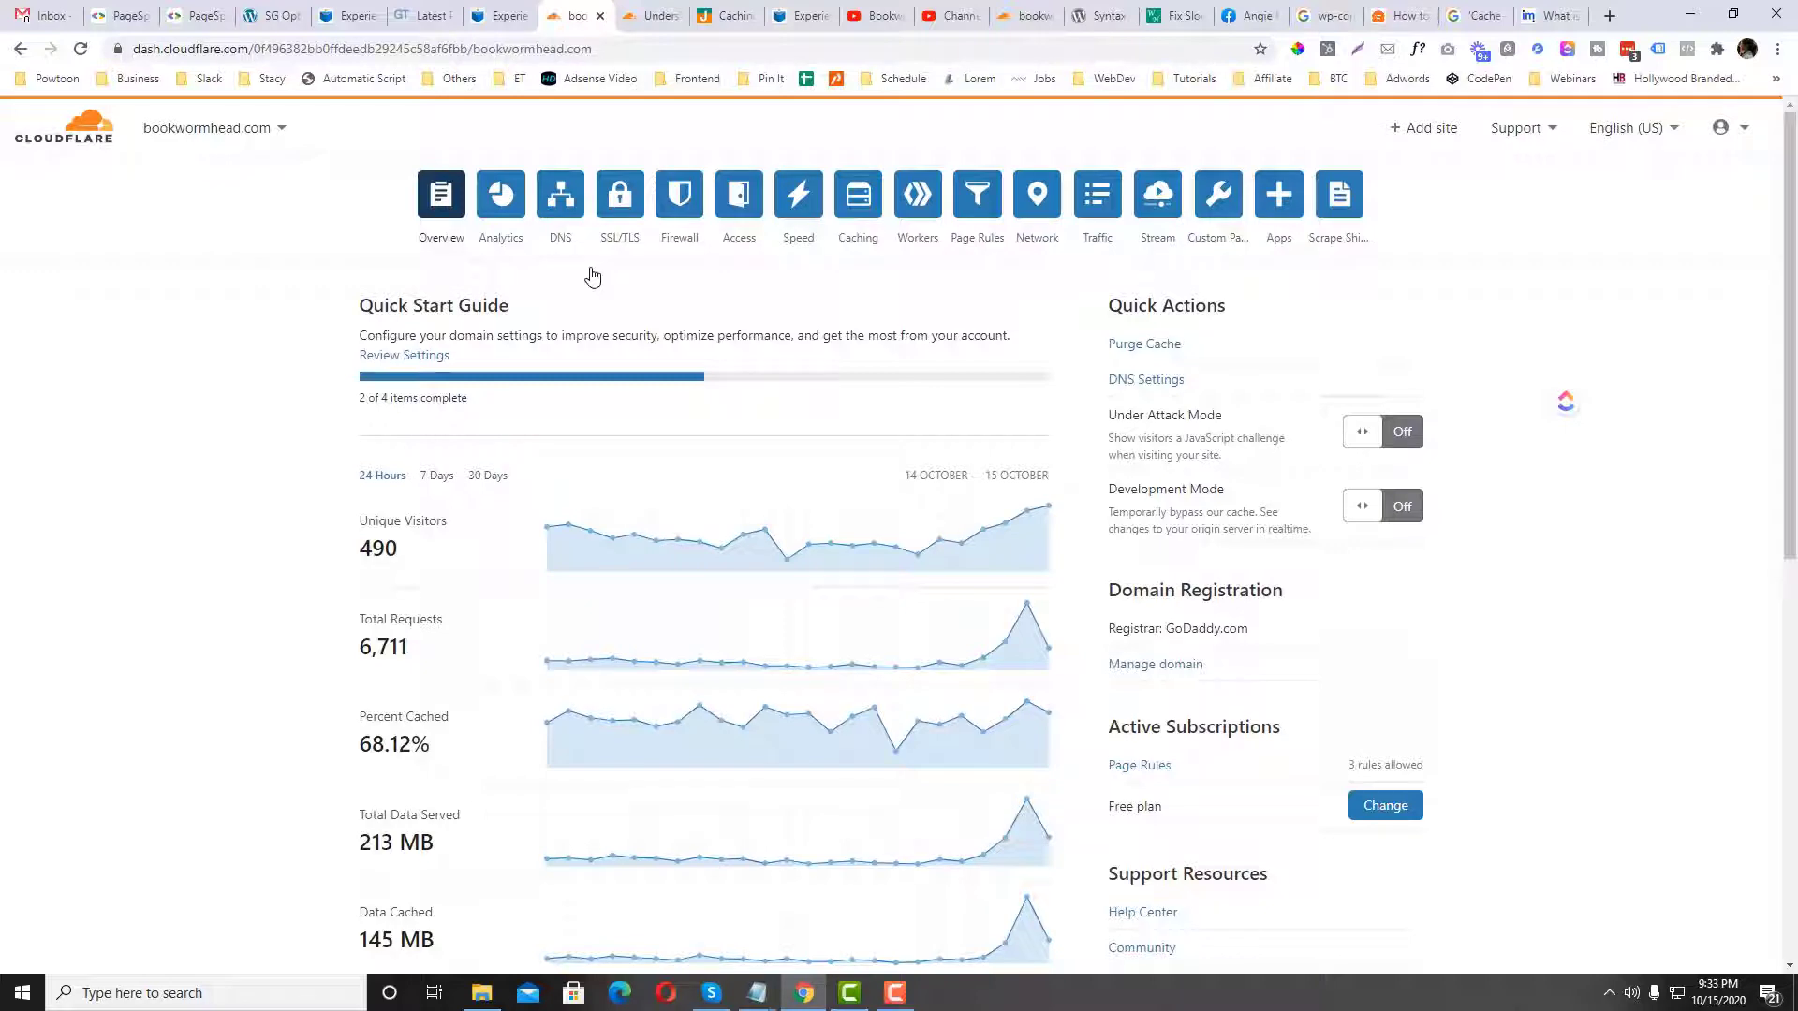
left_click(262, 18)
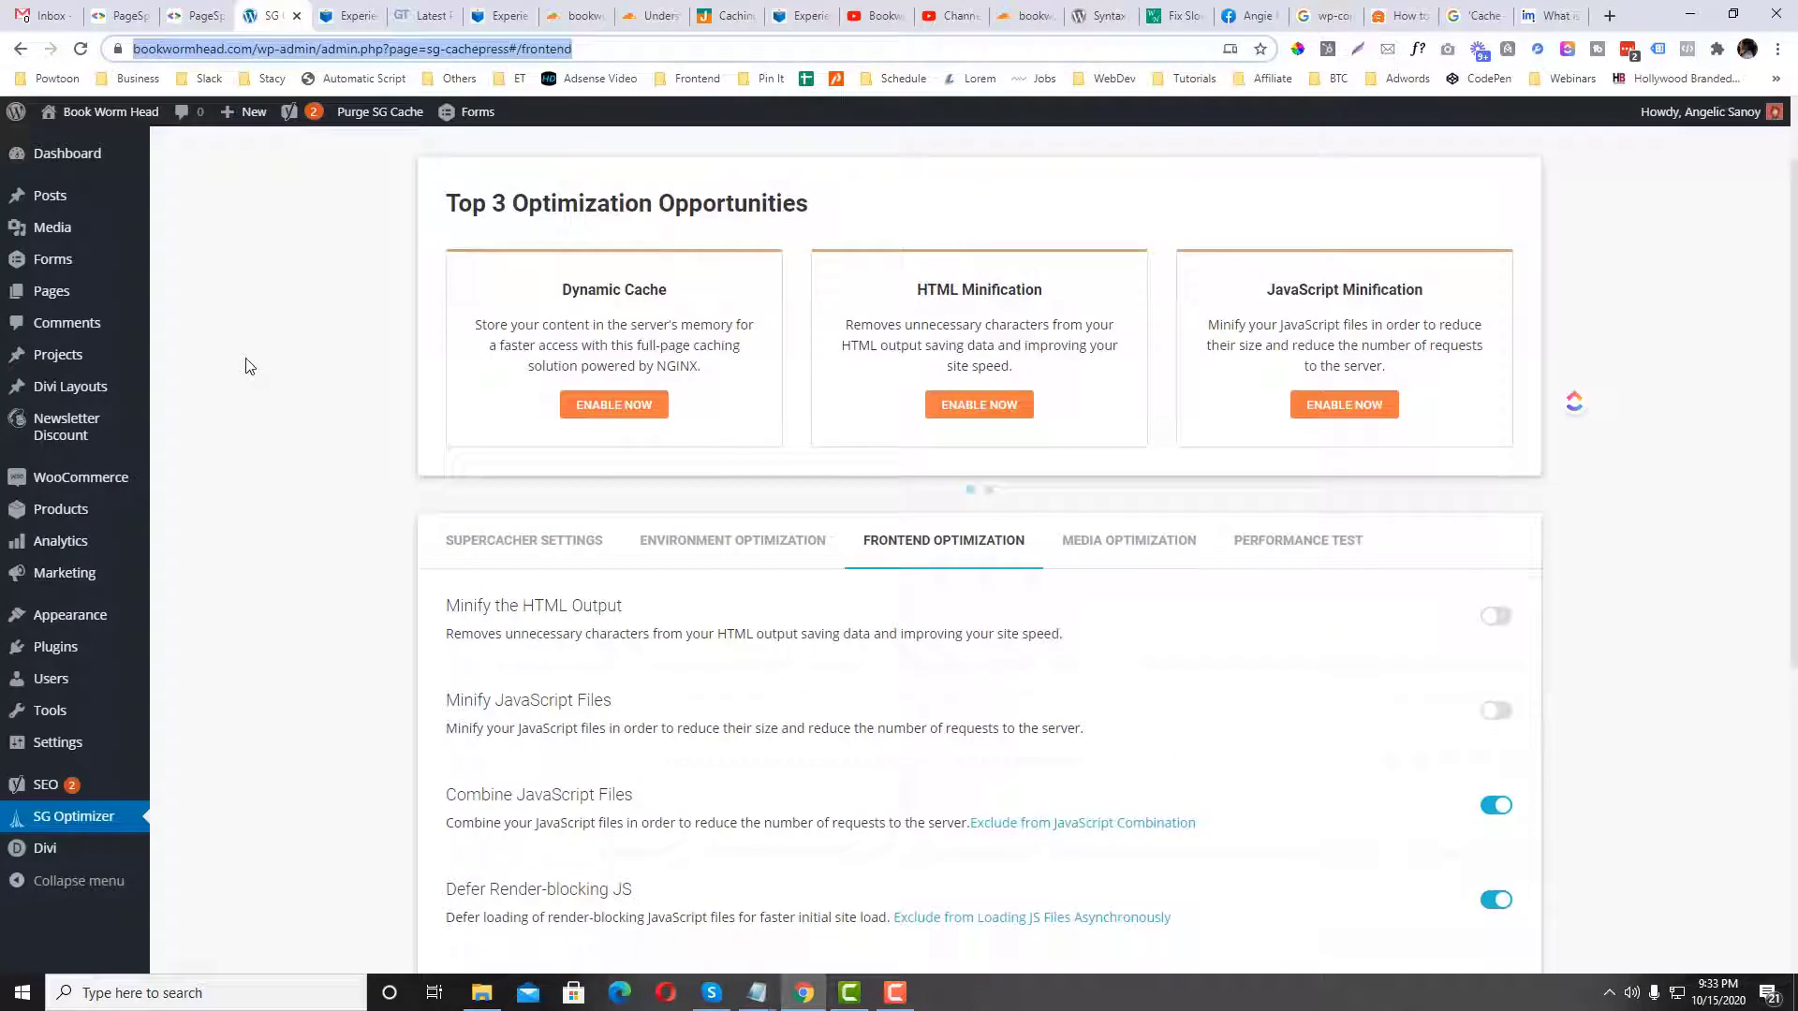
left_click(588, 16)
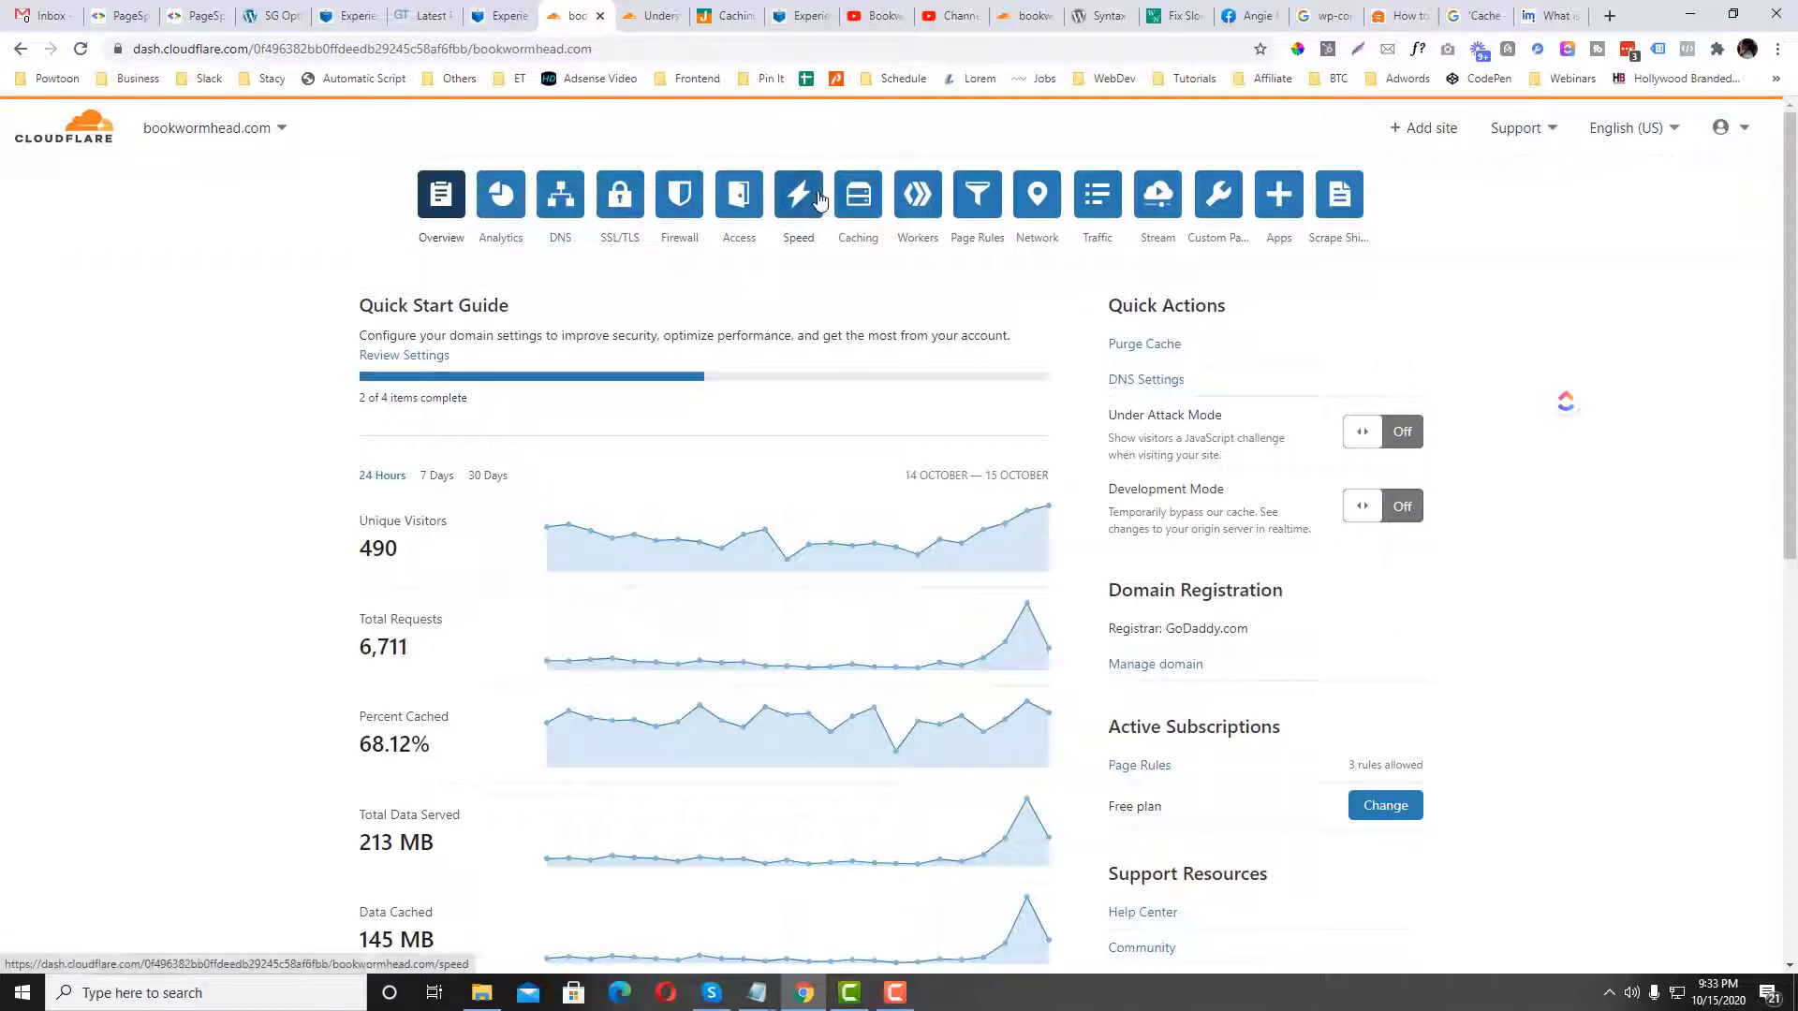
Step: Look through Cloudflare's caching configuration for bookwormhead.com
left_click(852, 198)
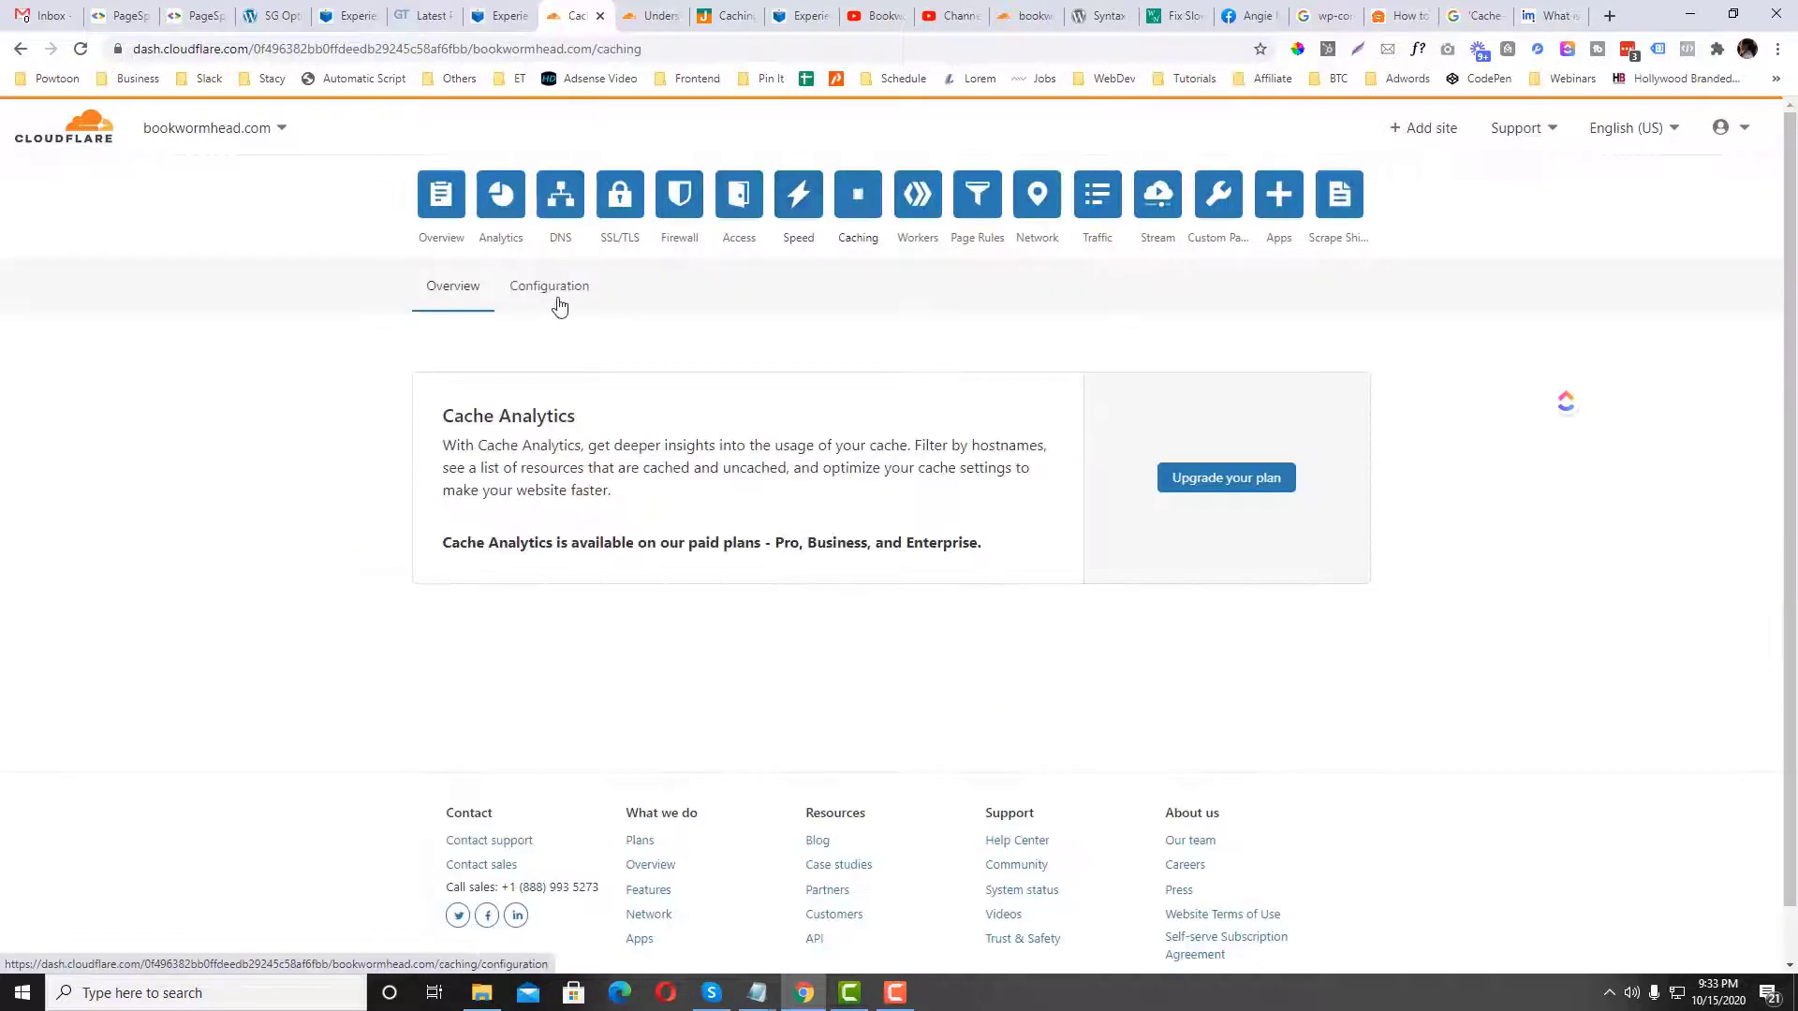
left_click(554, 292)
scroll(791, 316, "down", 10)
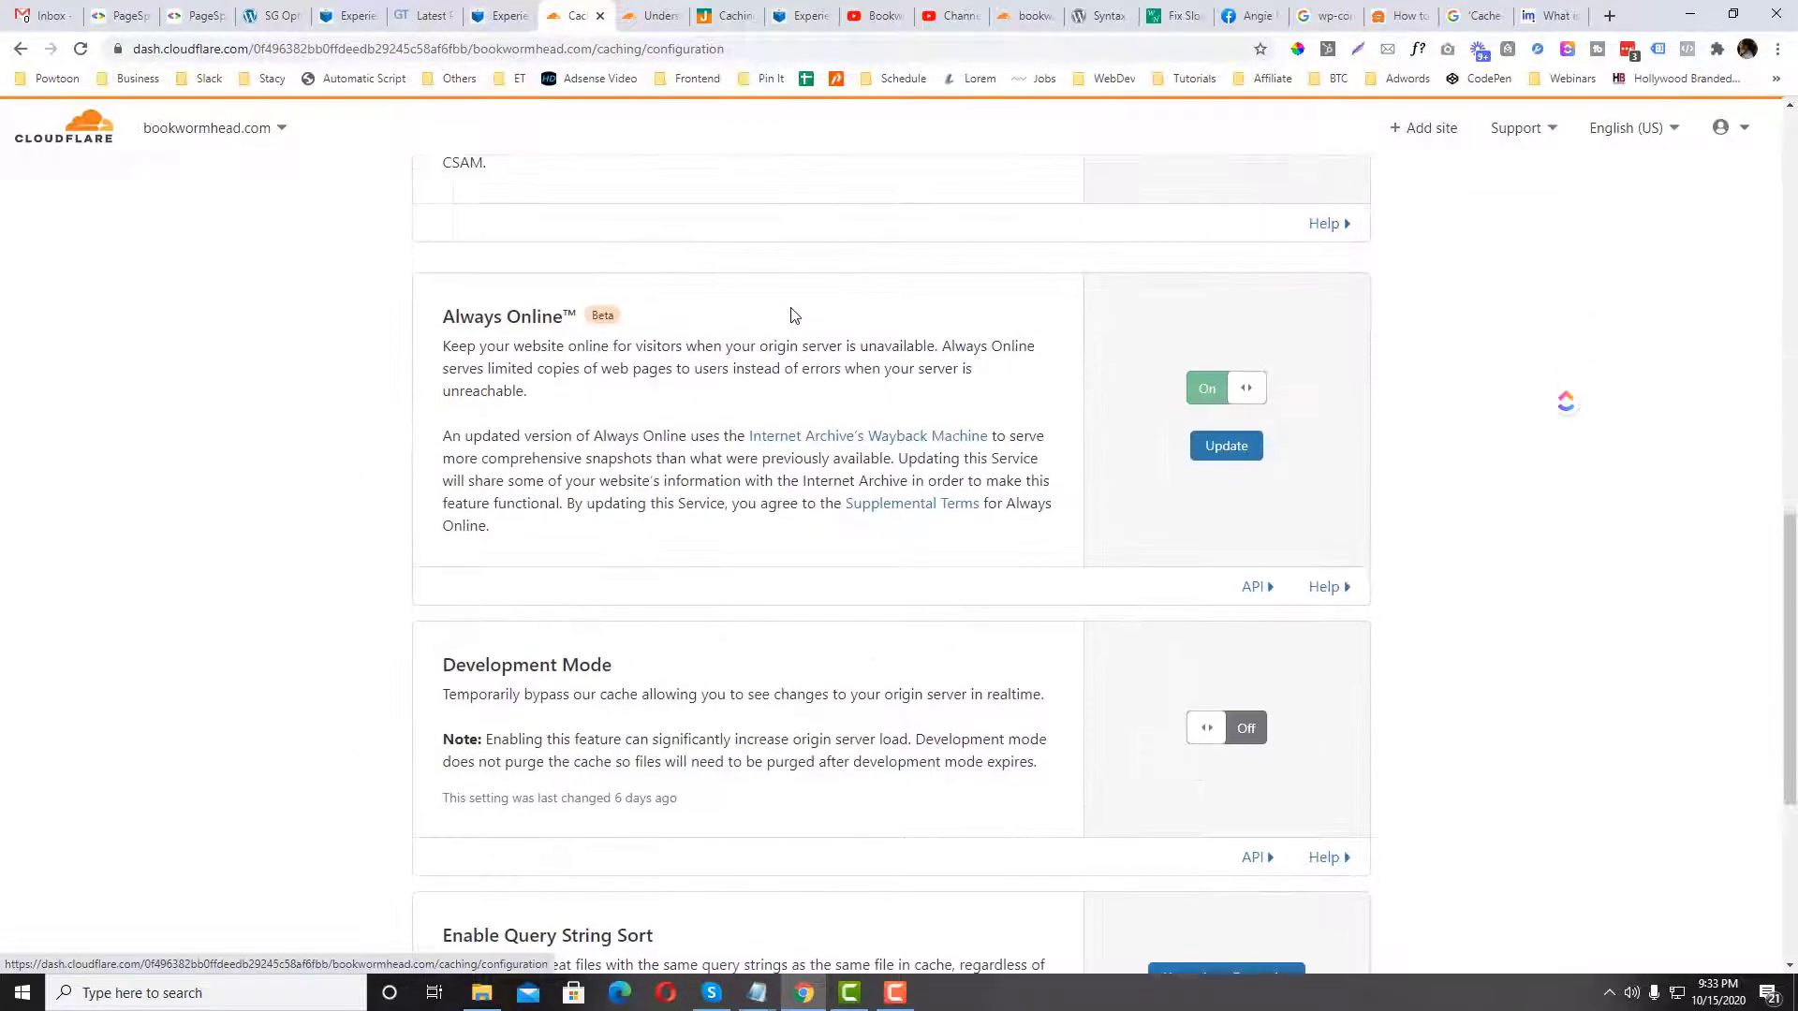
scroll(791, 315, "up", 6)
scroll(791, 315, "up", 5)
Step: Examine the Auto Minify and Brotli settings in Cloudflare's speed optimization options
left_click(799, 194)
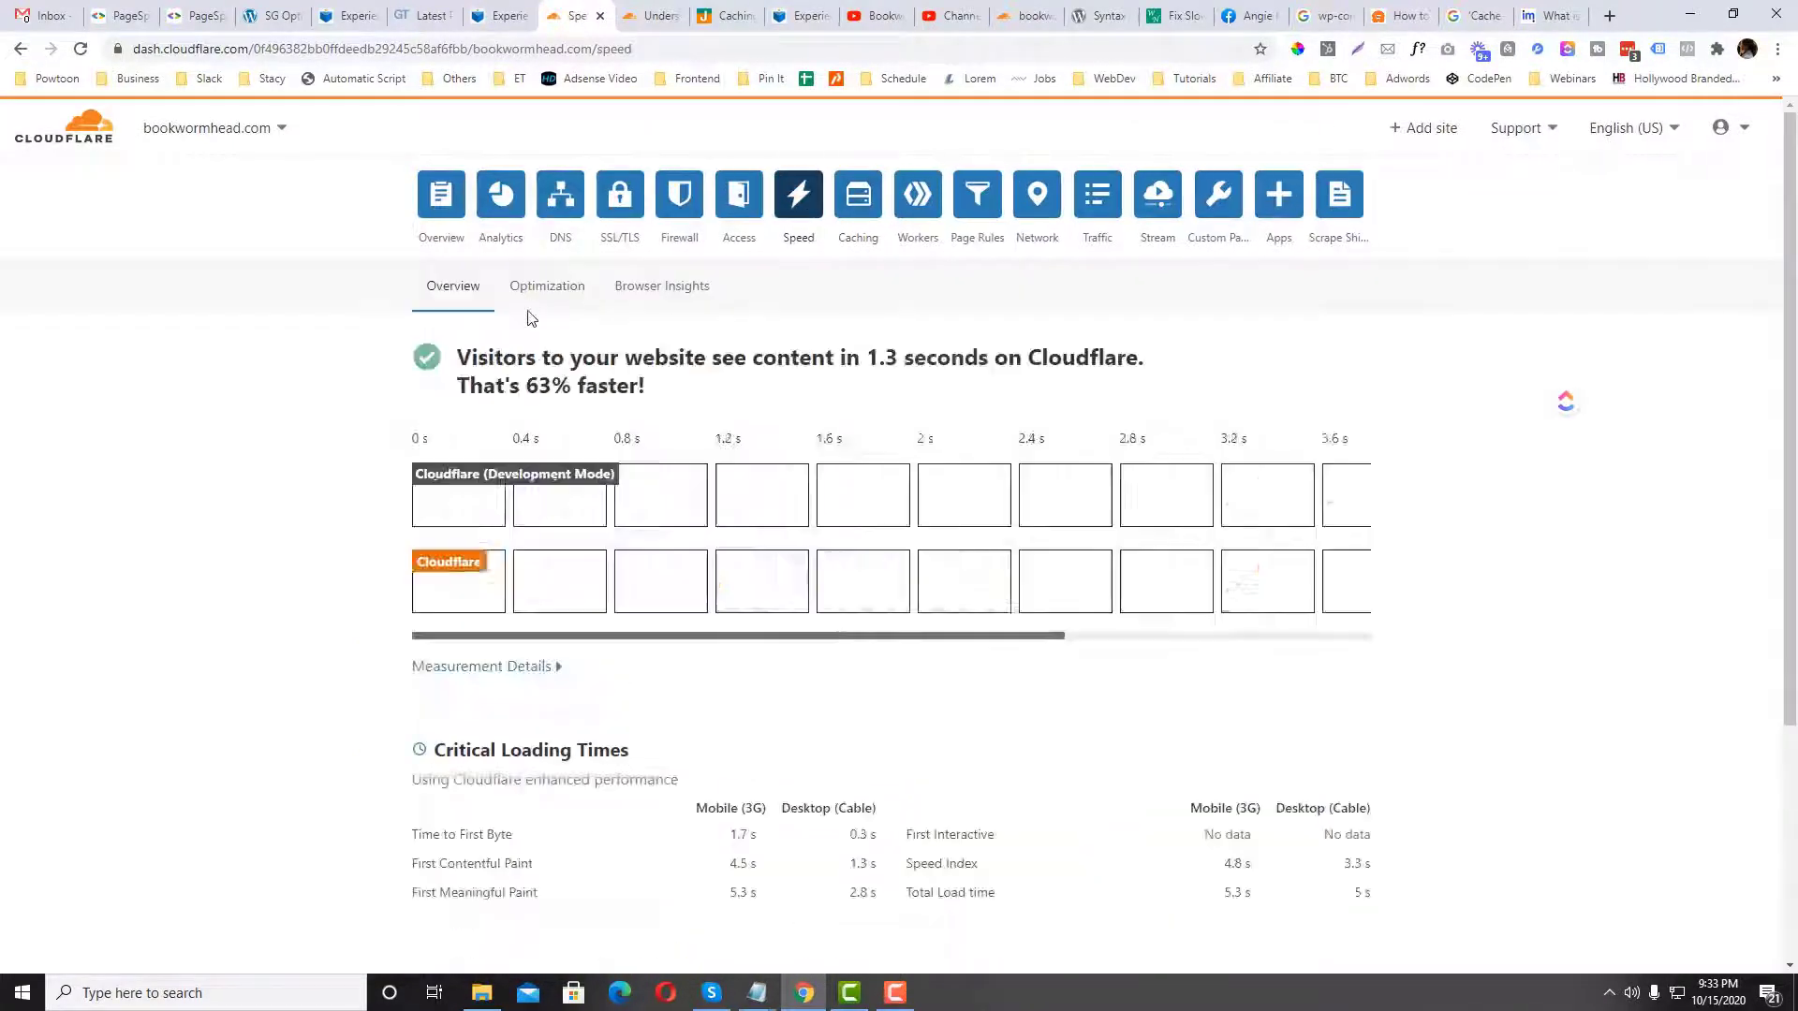
scroll(805, 342, "down", 7)
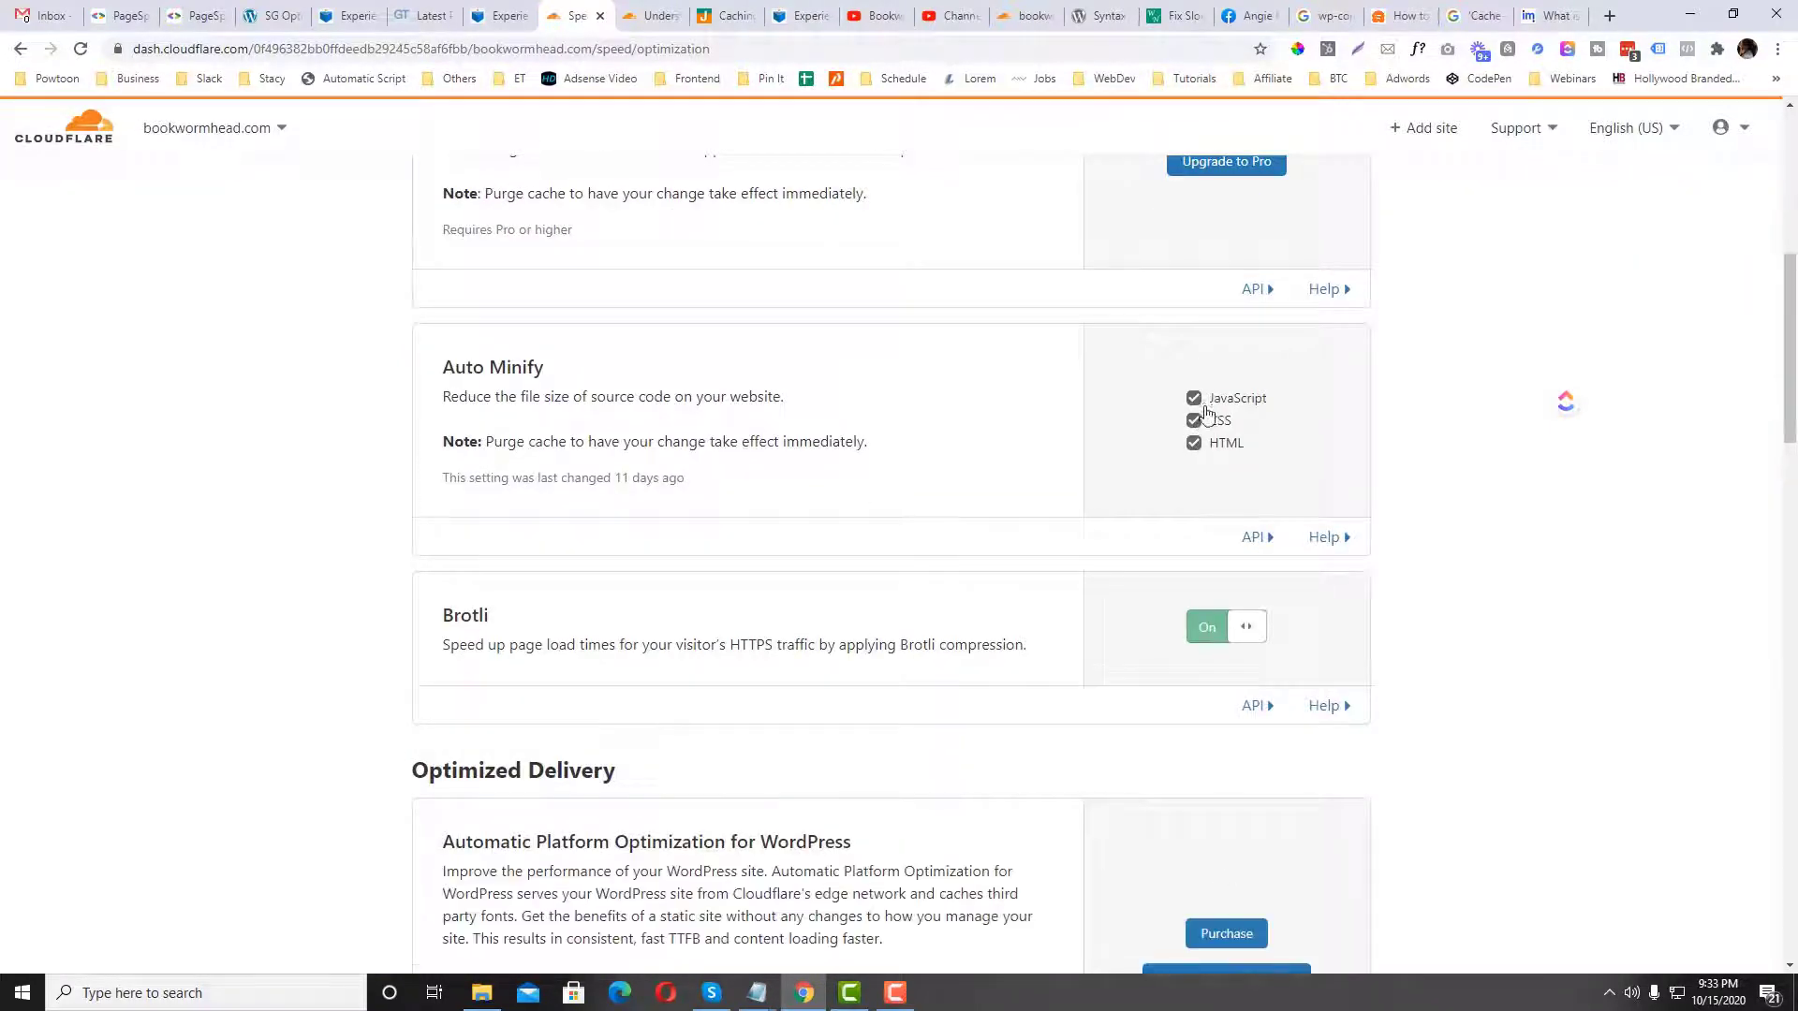
left_click(1193, 420)
scroll(794, 405, "down", 3)
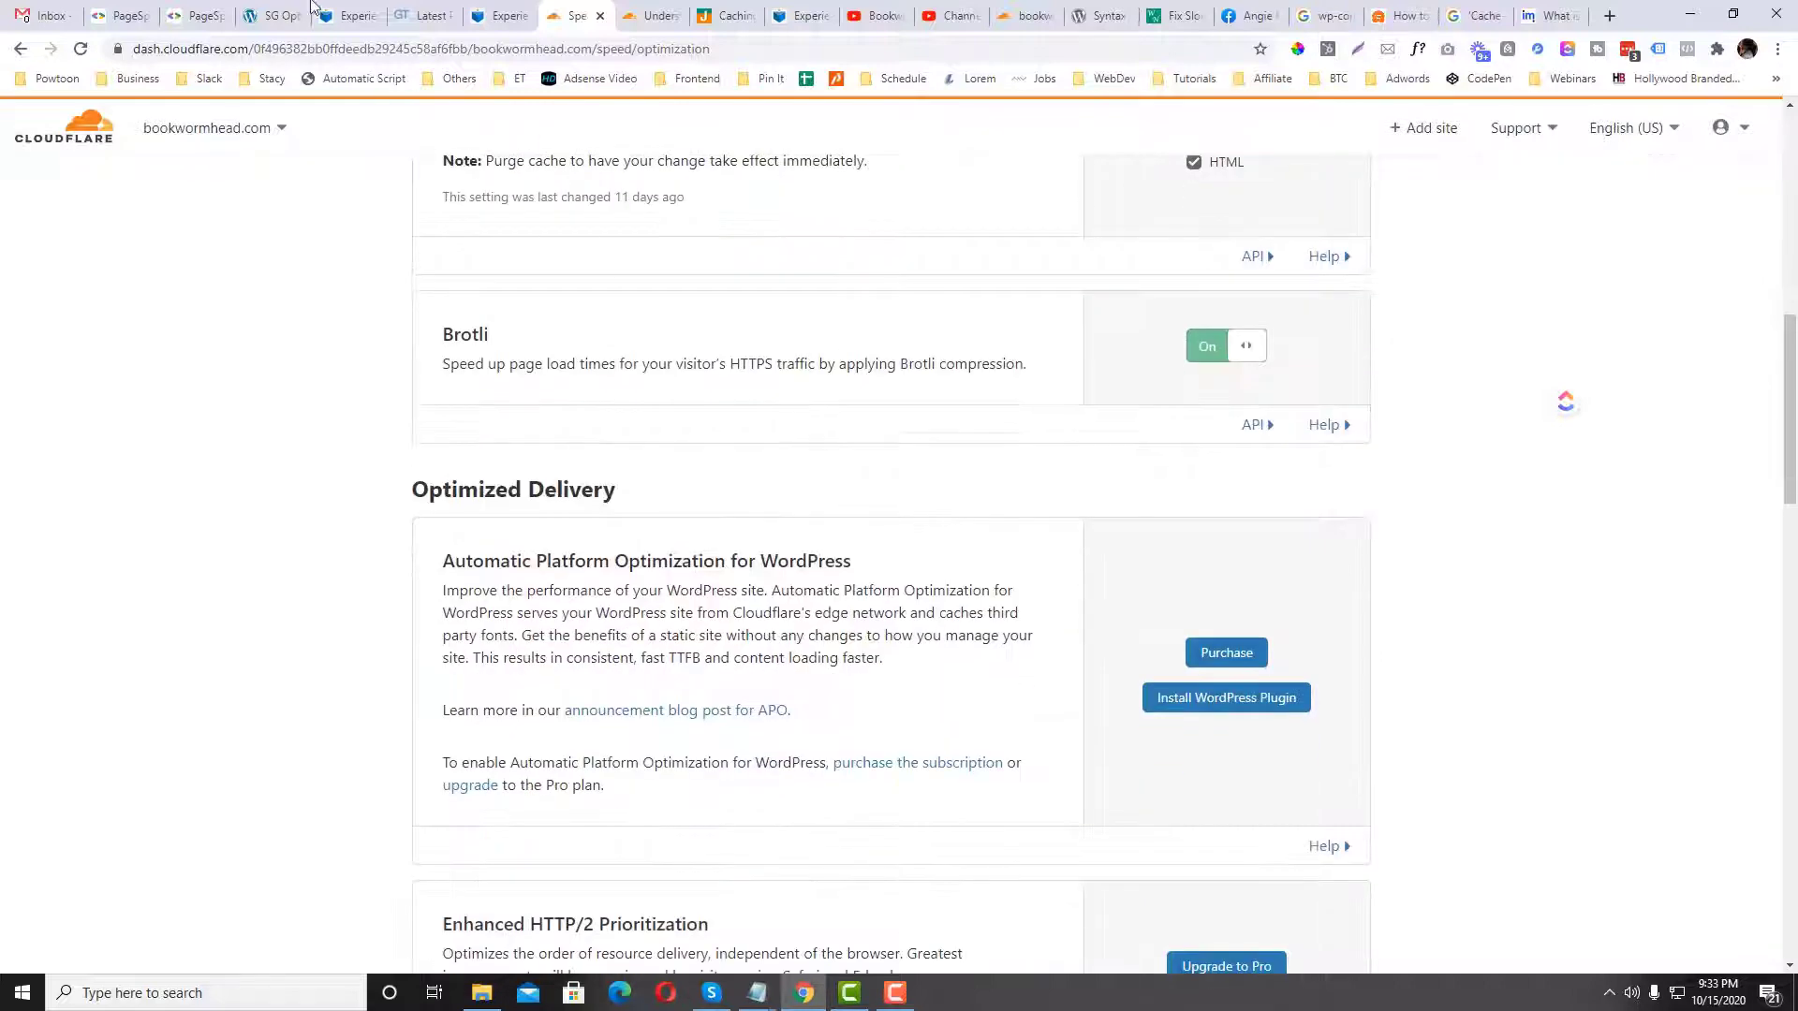
Step: Return to SG Optimizer in WordPress and turn off Minify CSS Files in the frontend optimization settings
left_click(419, 13)
left_click(274, 15)
scroll(871, 433, "down", 4)
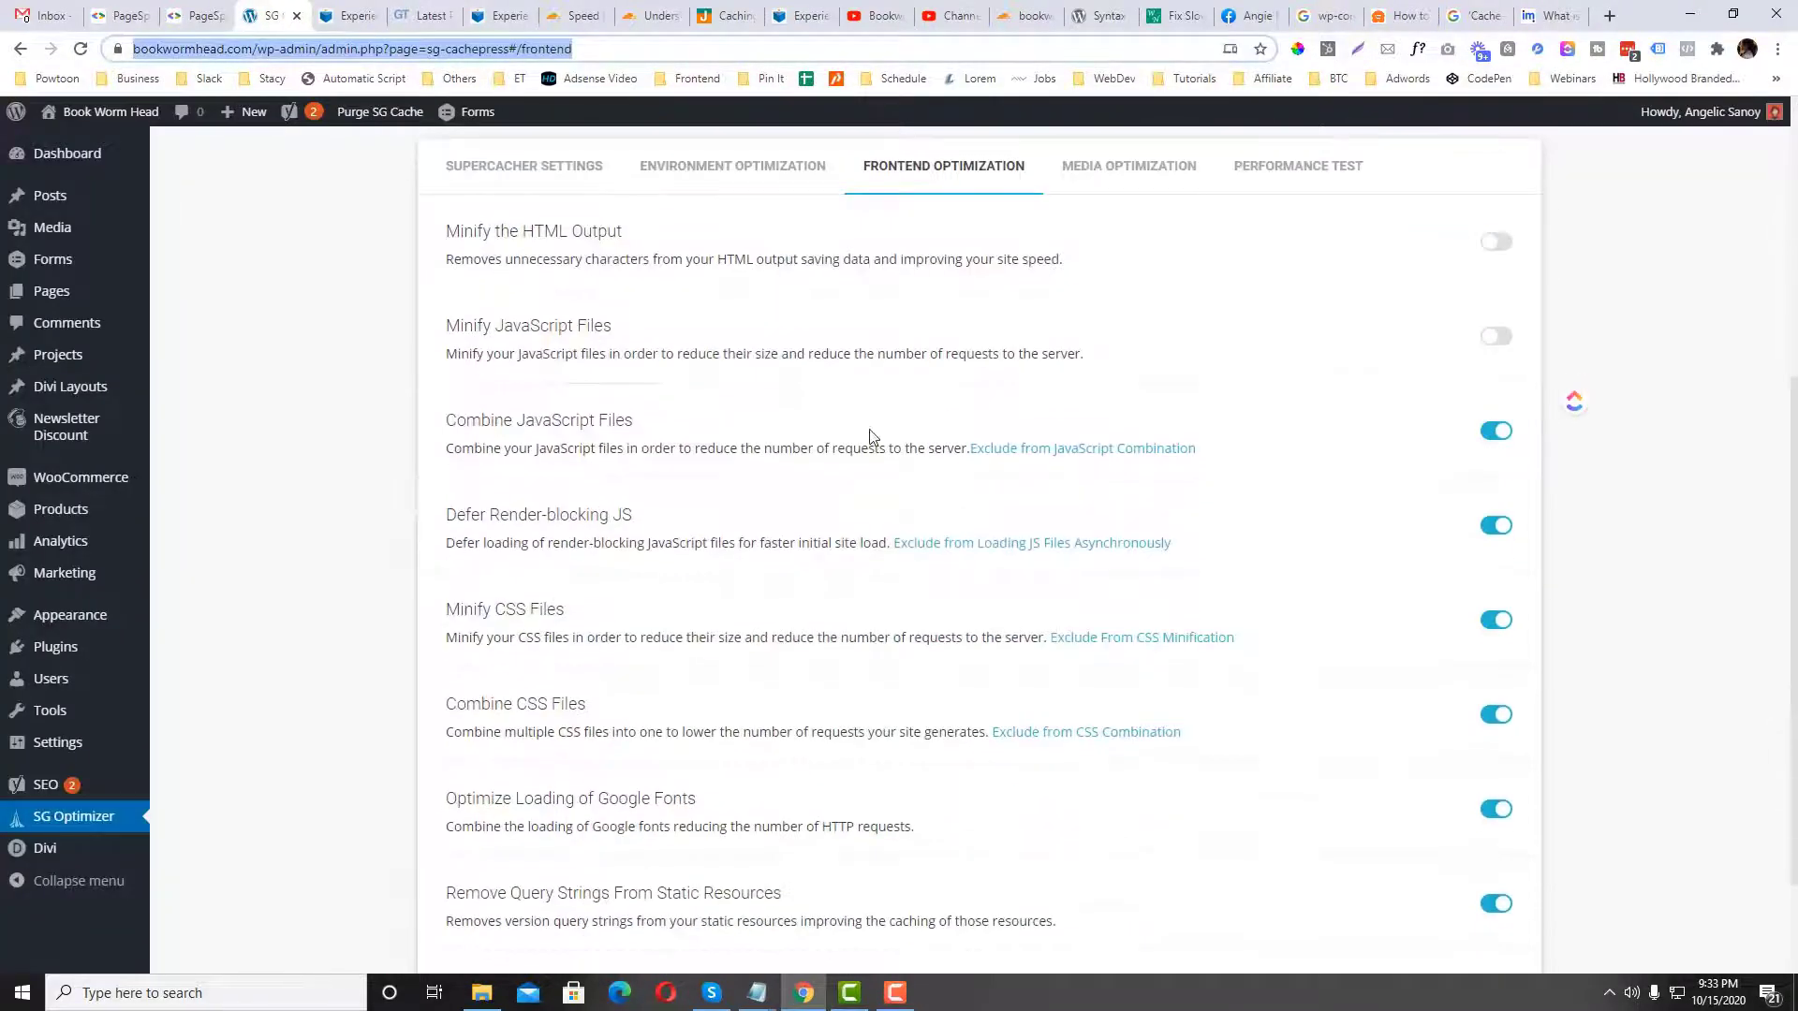
scroll(871, 434, "up", 1)
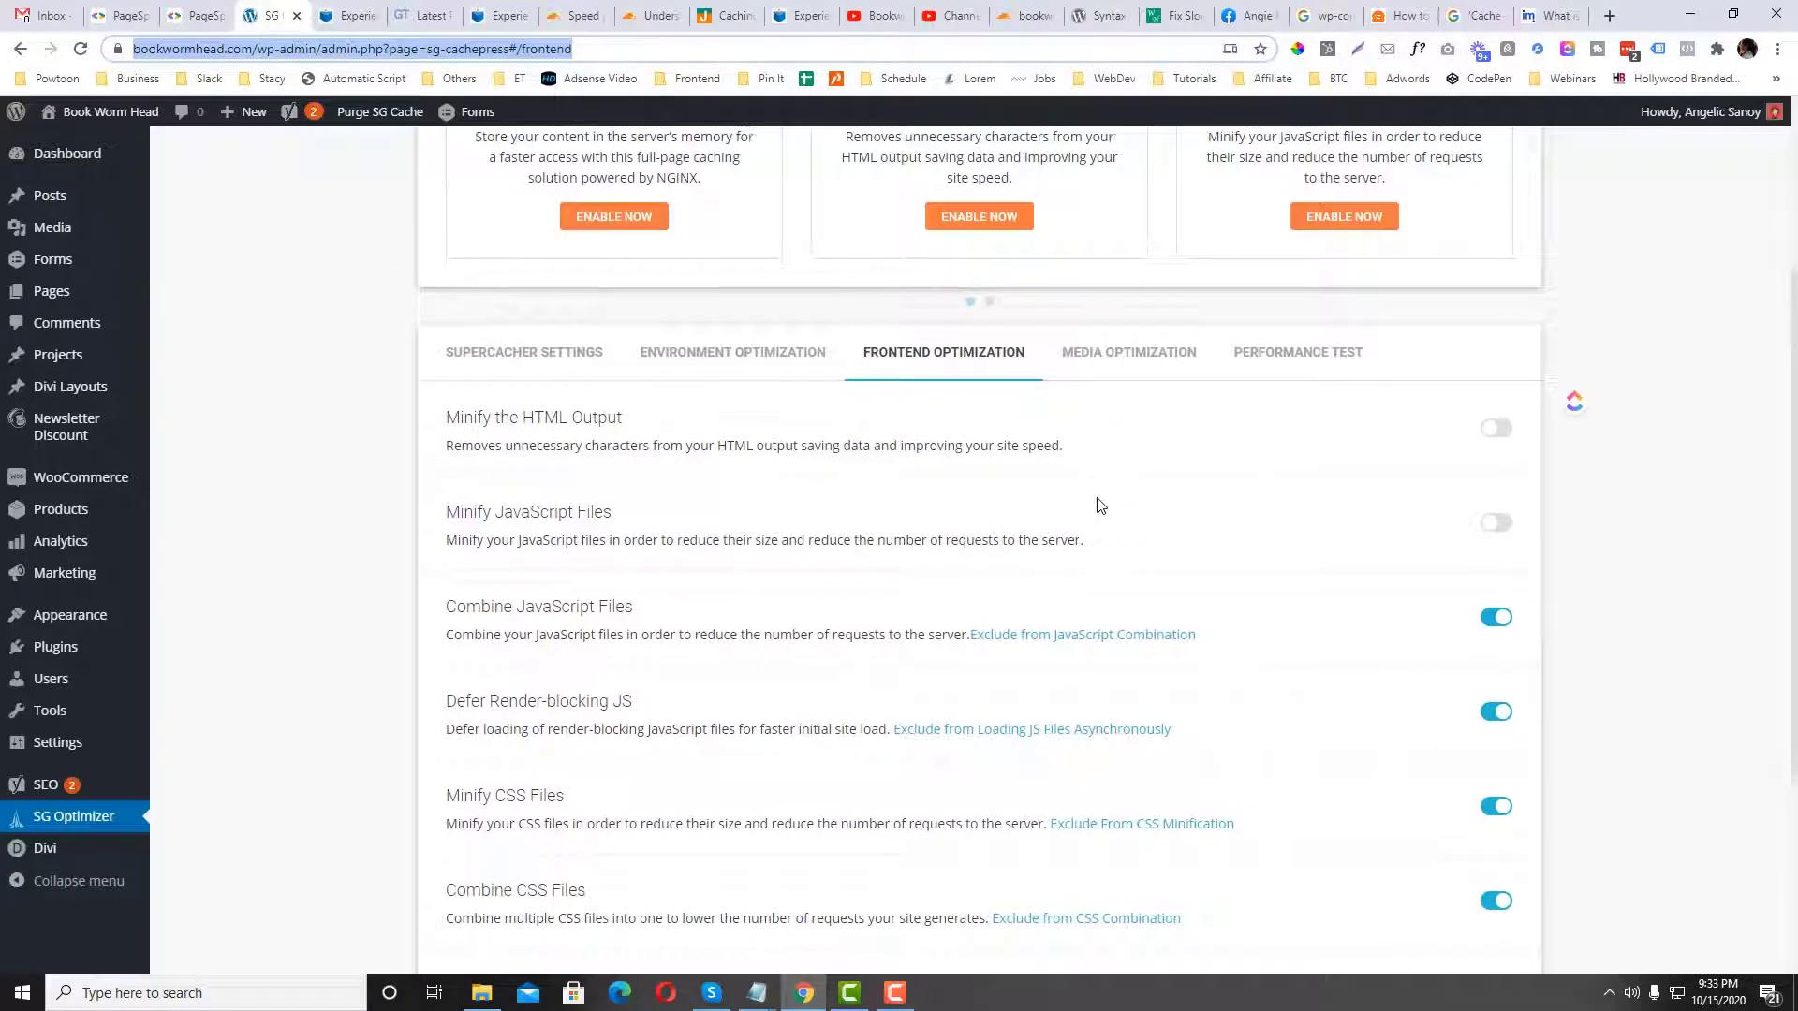
scroll(1308, 458, "down", 1)
scroll(1287, 498, "down", 2)
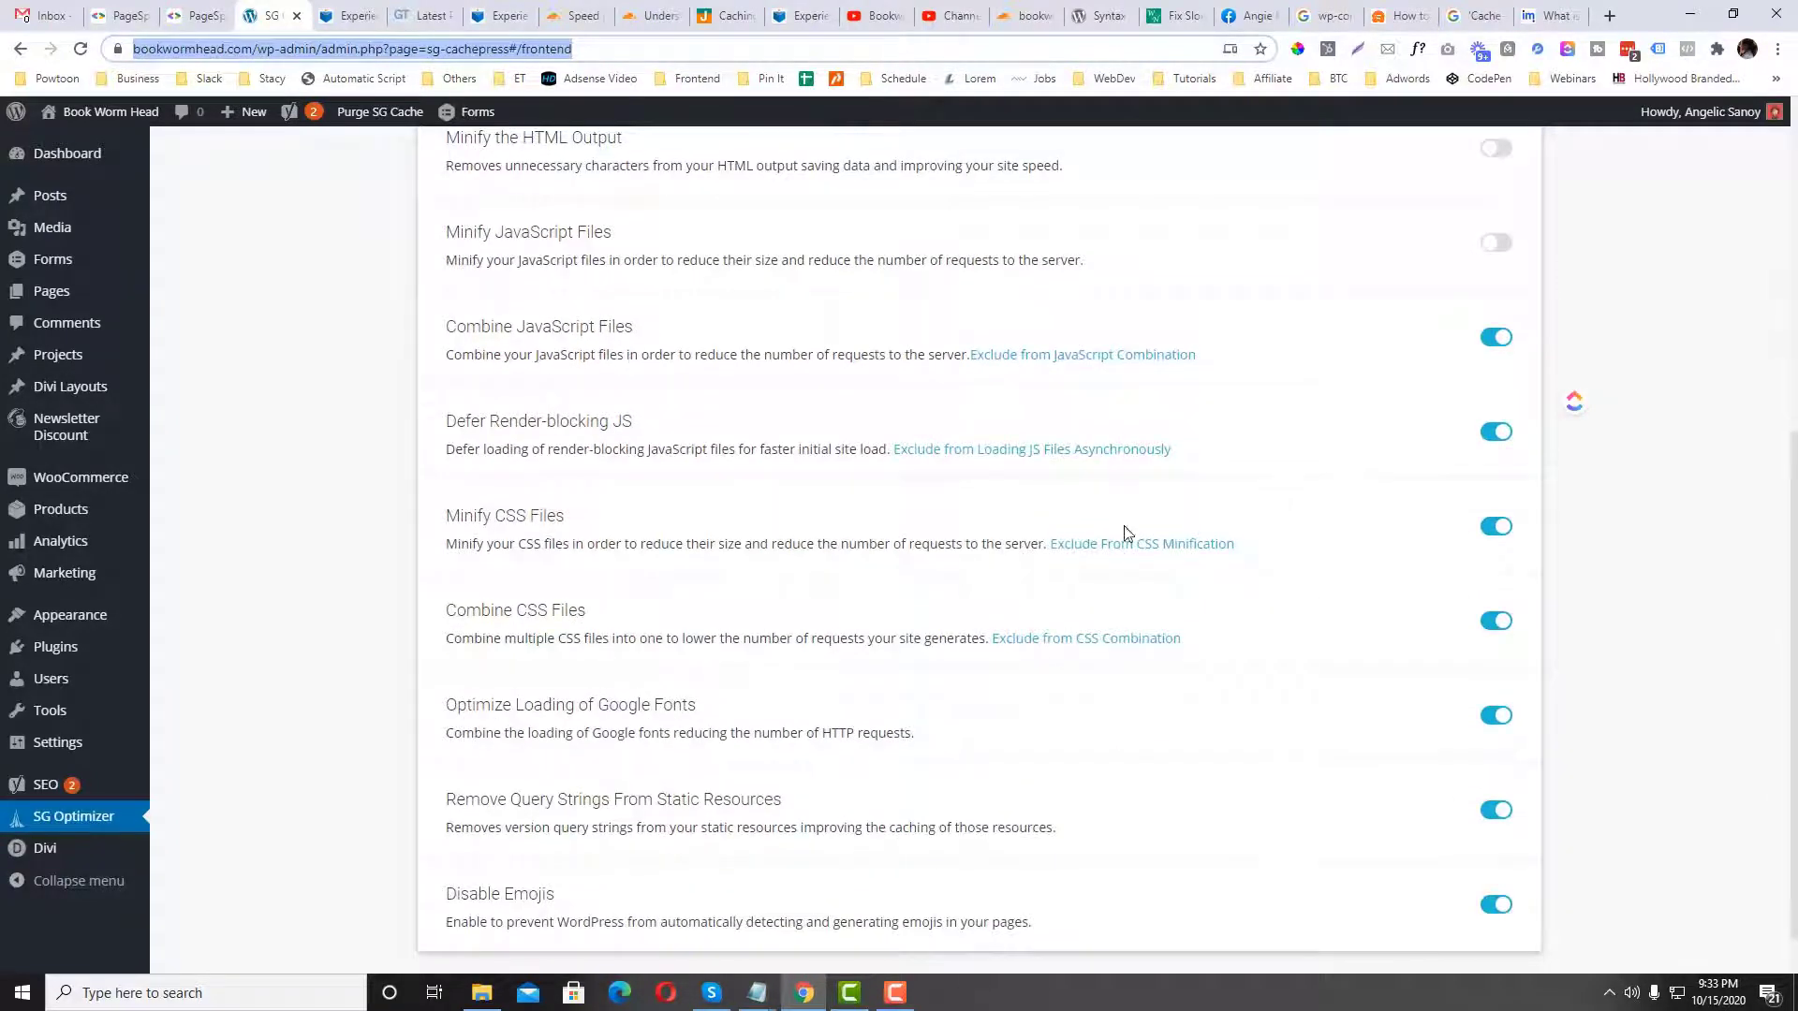
left_click(1495, 526)
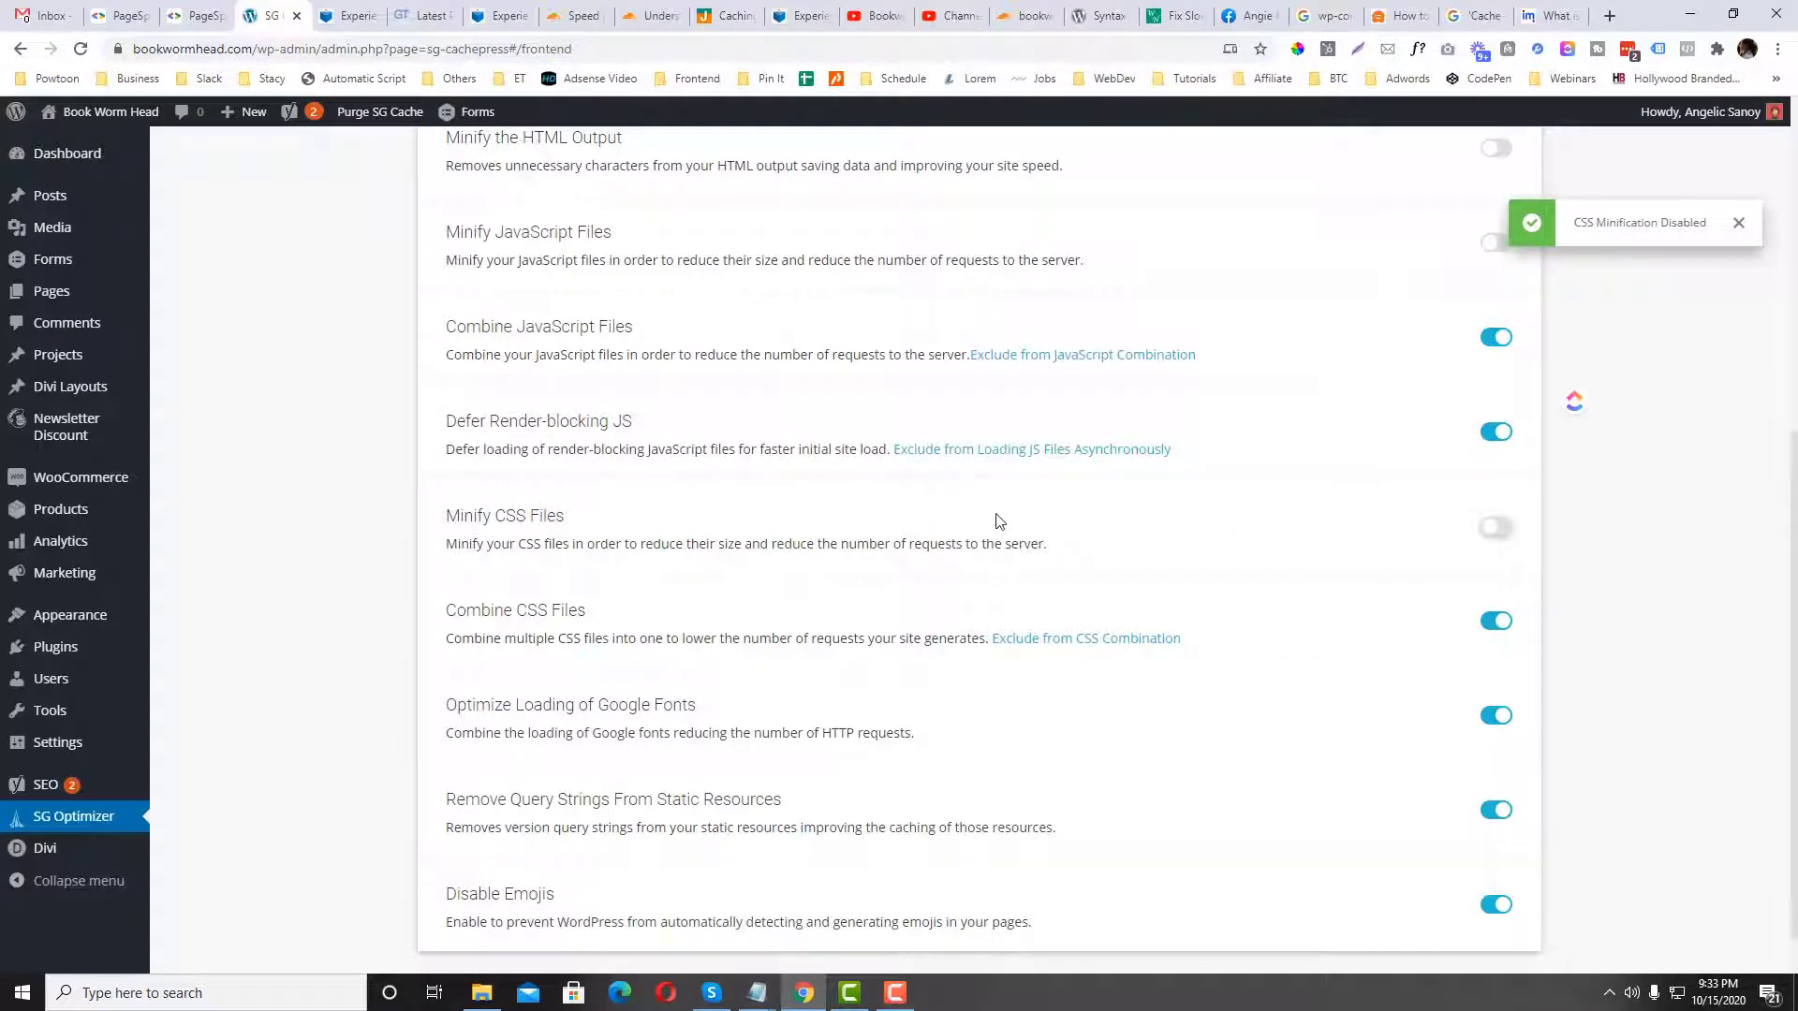
scroll(1000, 521, "down", 1)
scroll(1052, 519, "up", 6)
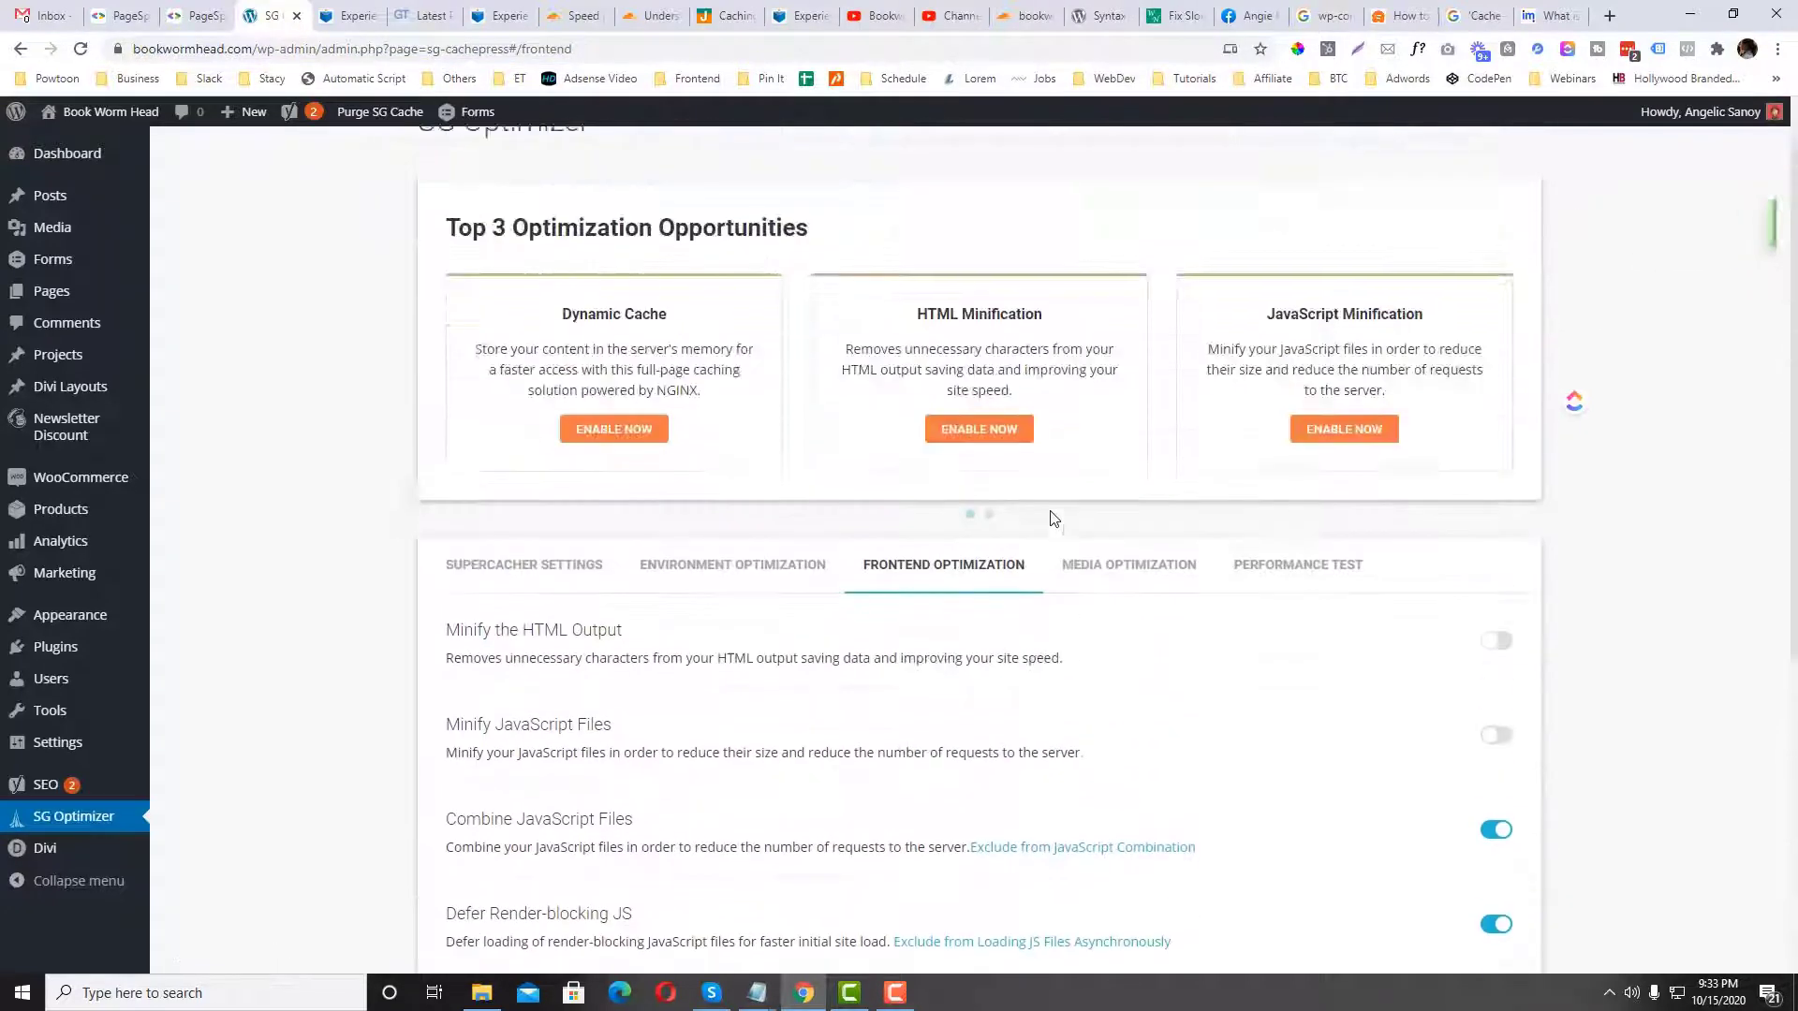
Step: Recheck which file types Cloudflare's Auto Minify covers in the speed optimization settings
left_click(426, 16)
left_click(484, 17)
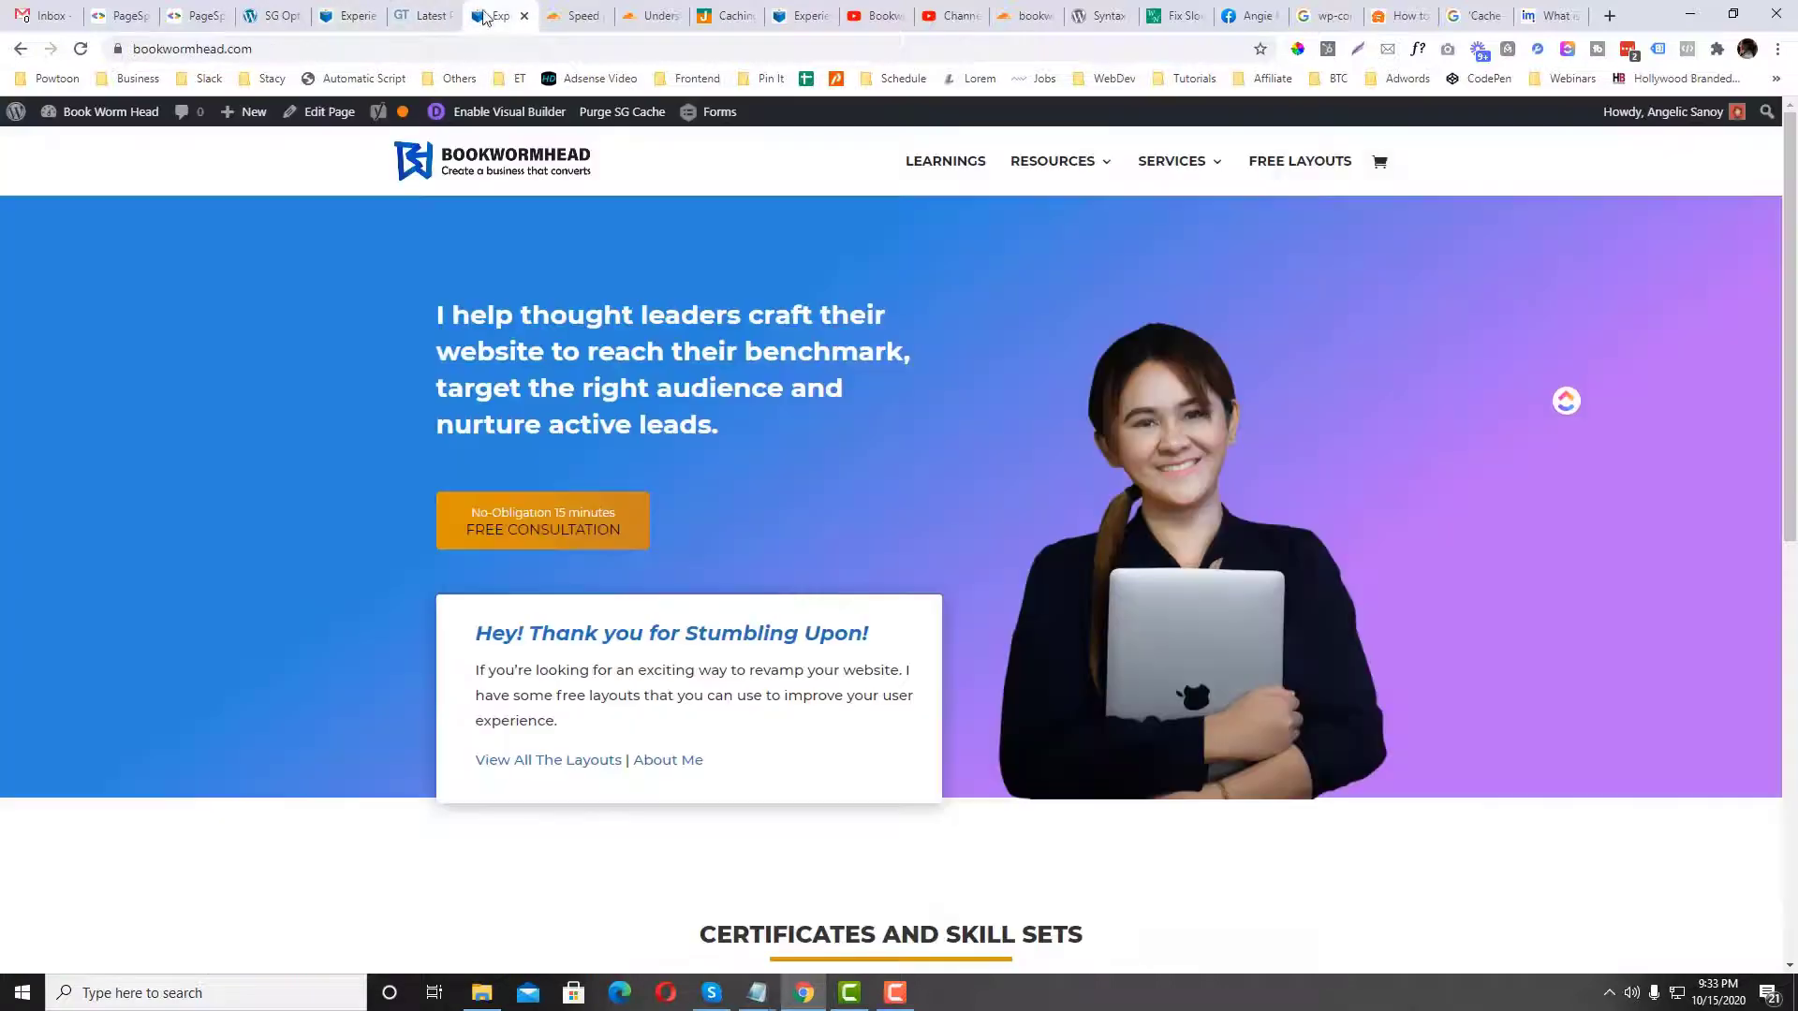
left_click(573, 15)
scroll(996, 362, "up", 4)
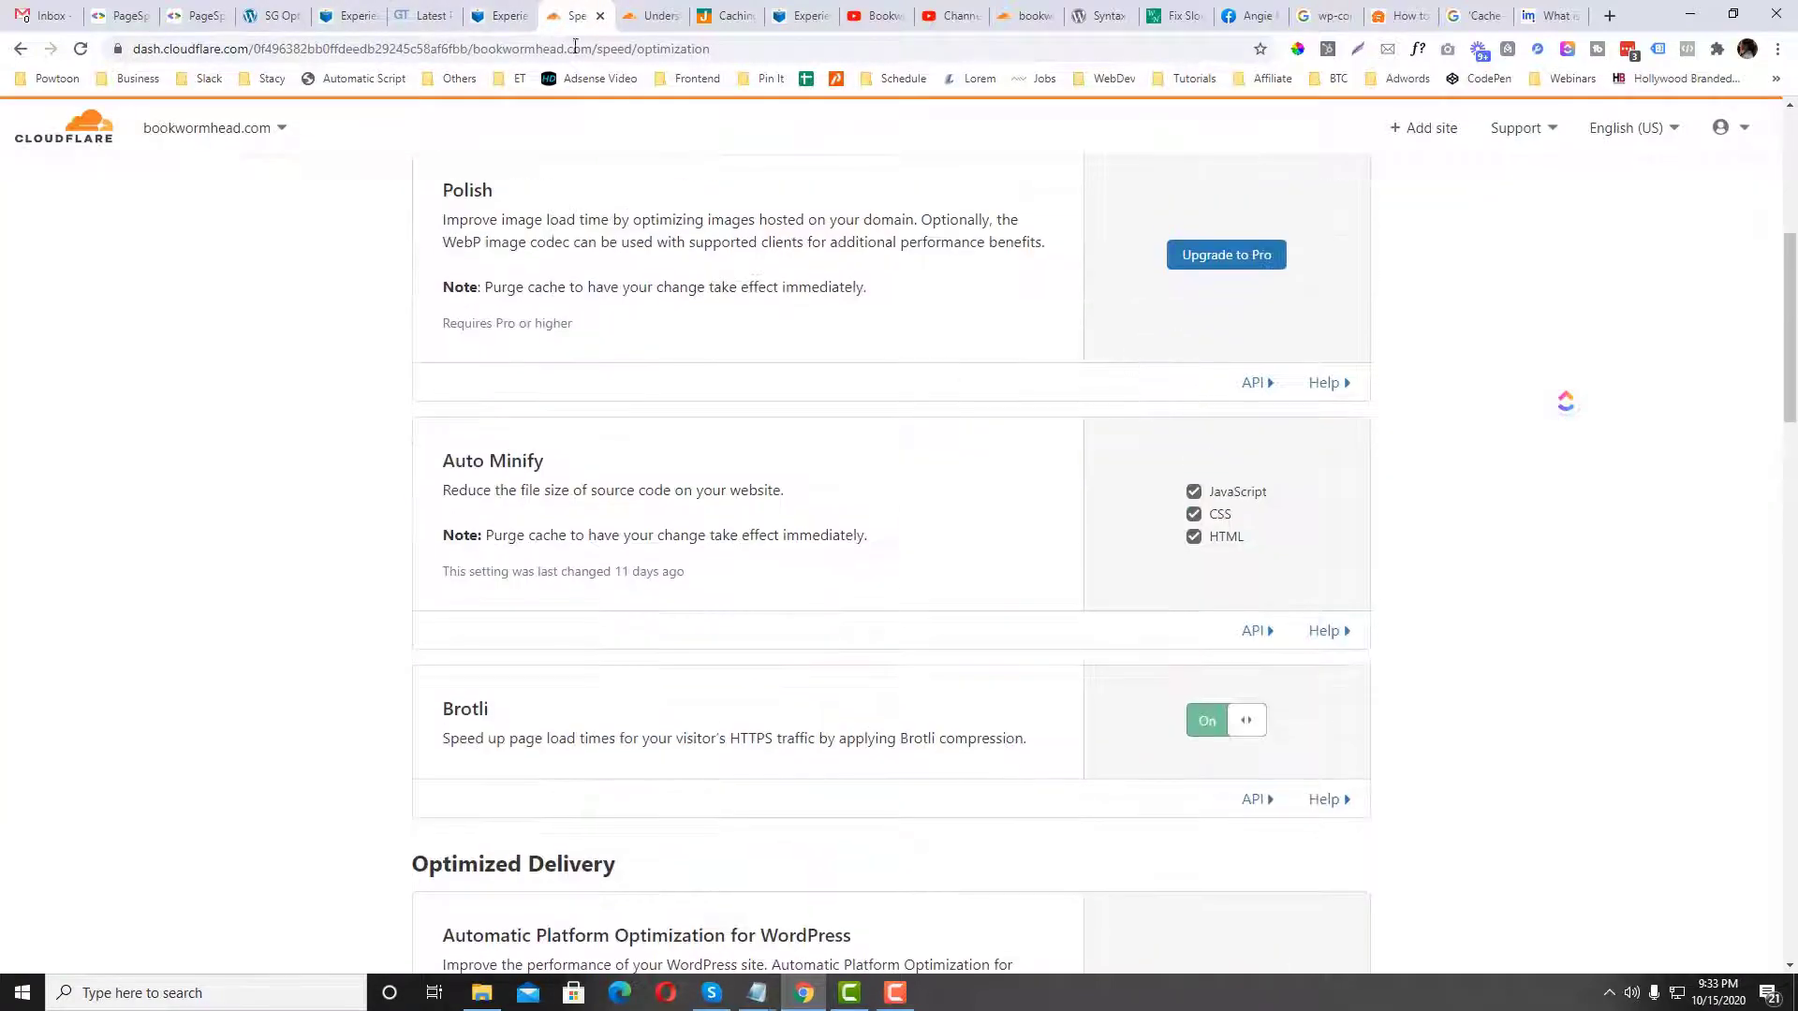
Step: Go back to the GTmetrix report for bookwormhead.com and re-test the page
left_click(506, 15)
left_click(426, 16)
scroll(996, 389, "up", 5)
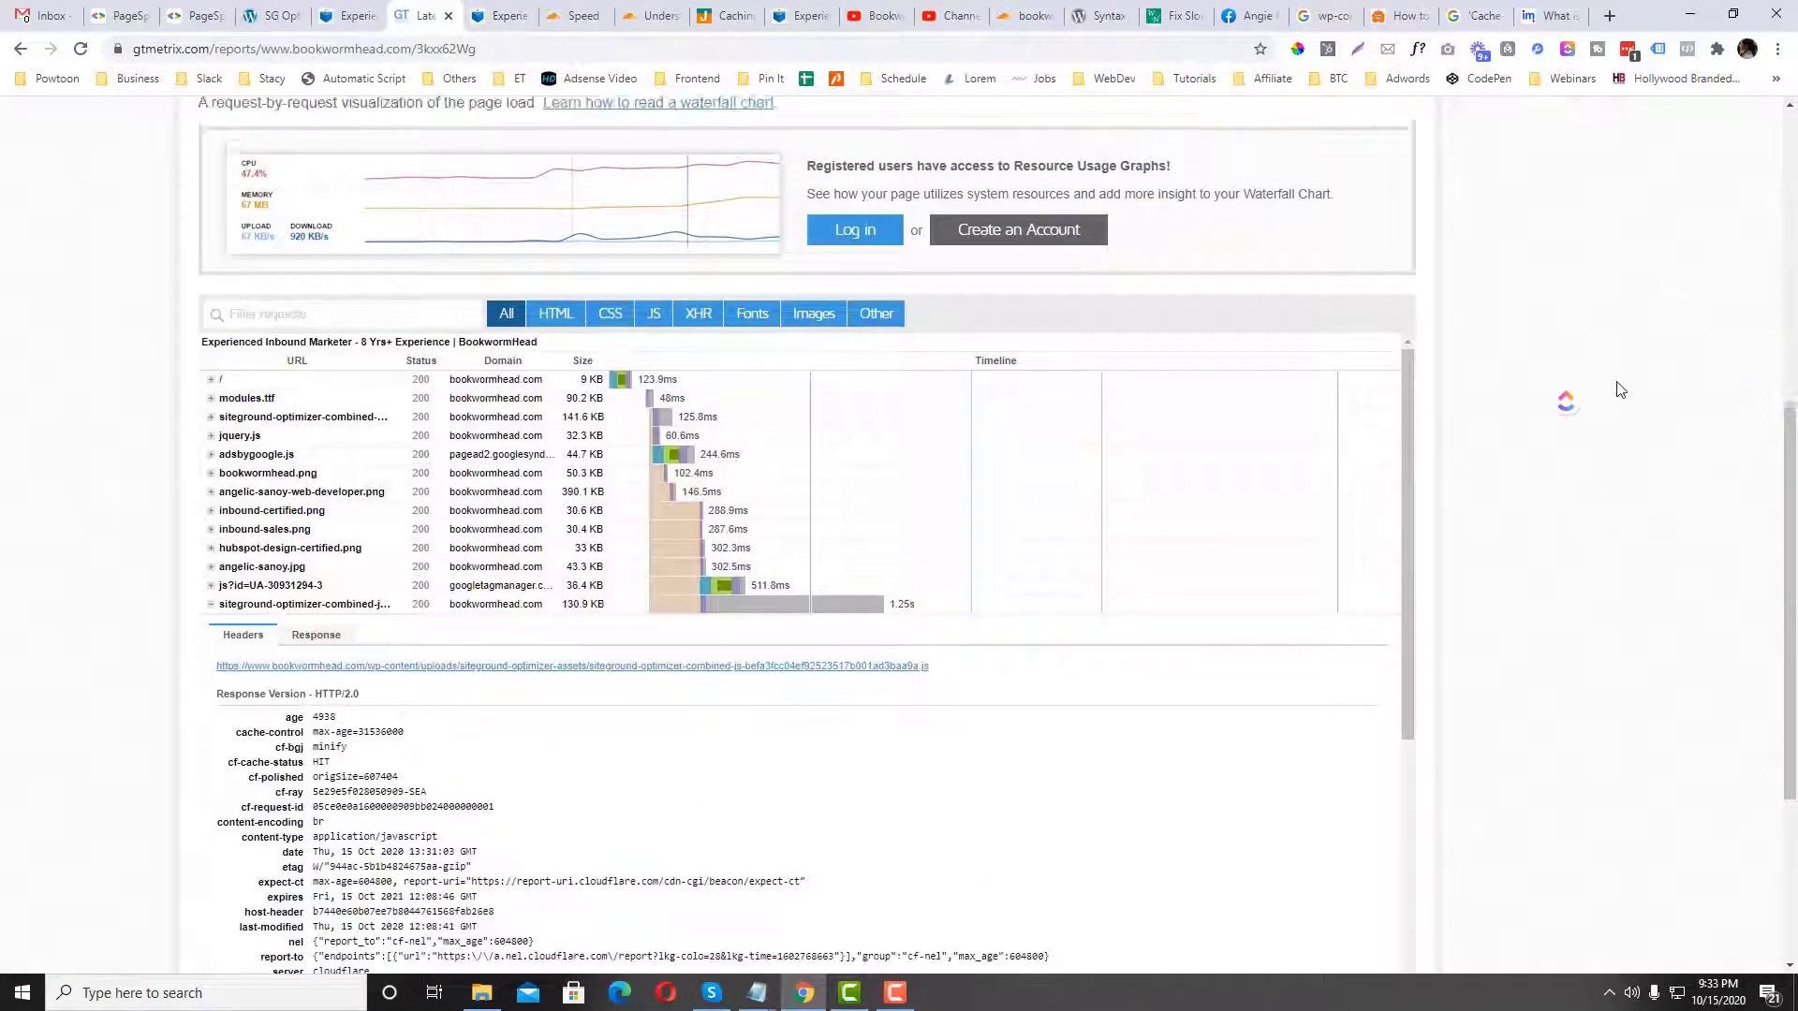
scroll(1621, 390, "up", 7)
left_click(1479, 216)
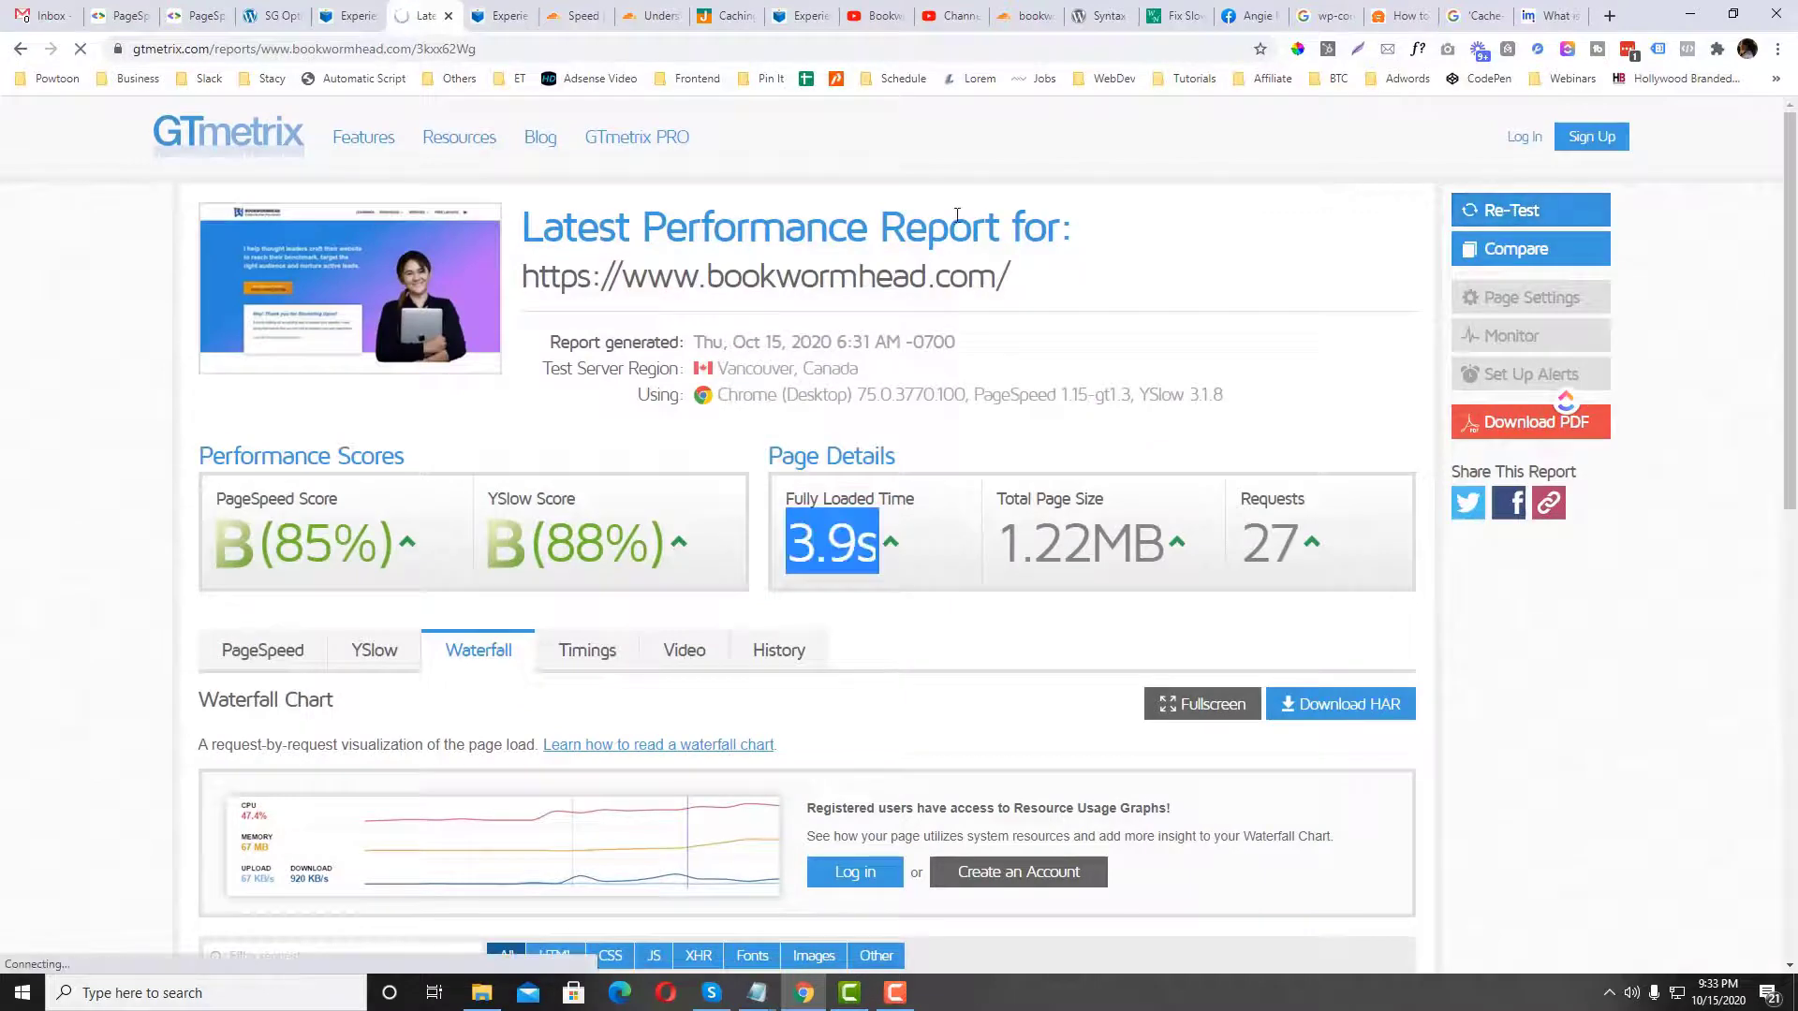
Step: Review the Media Optimization and Performance Test sections of SG Optimizer
left_click(269, 16)
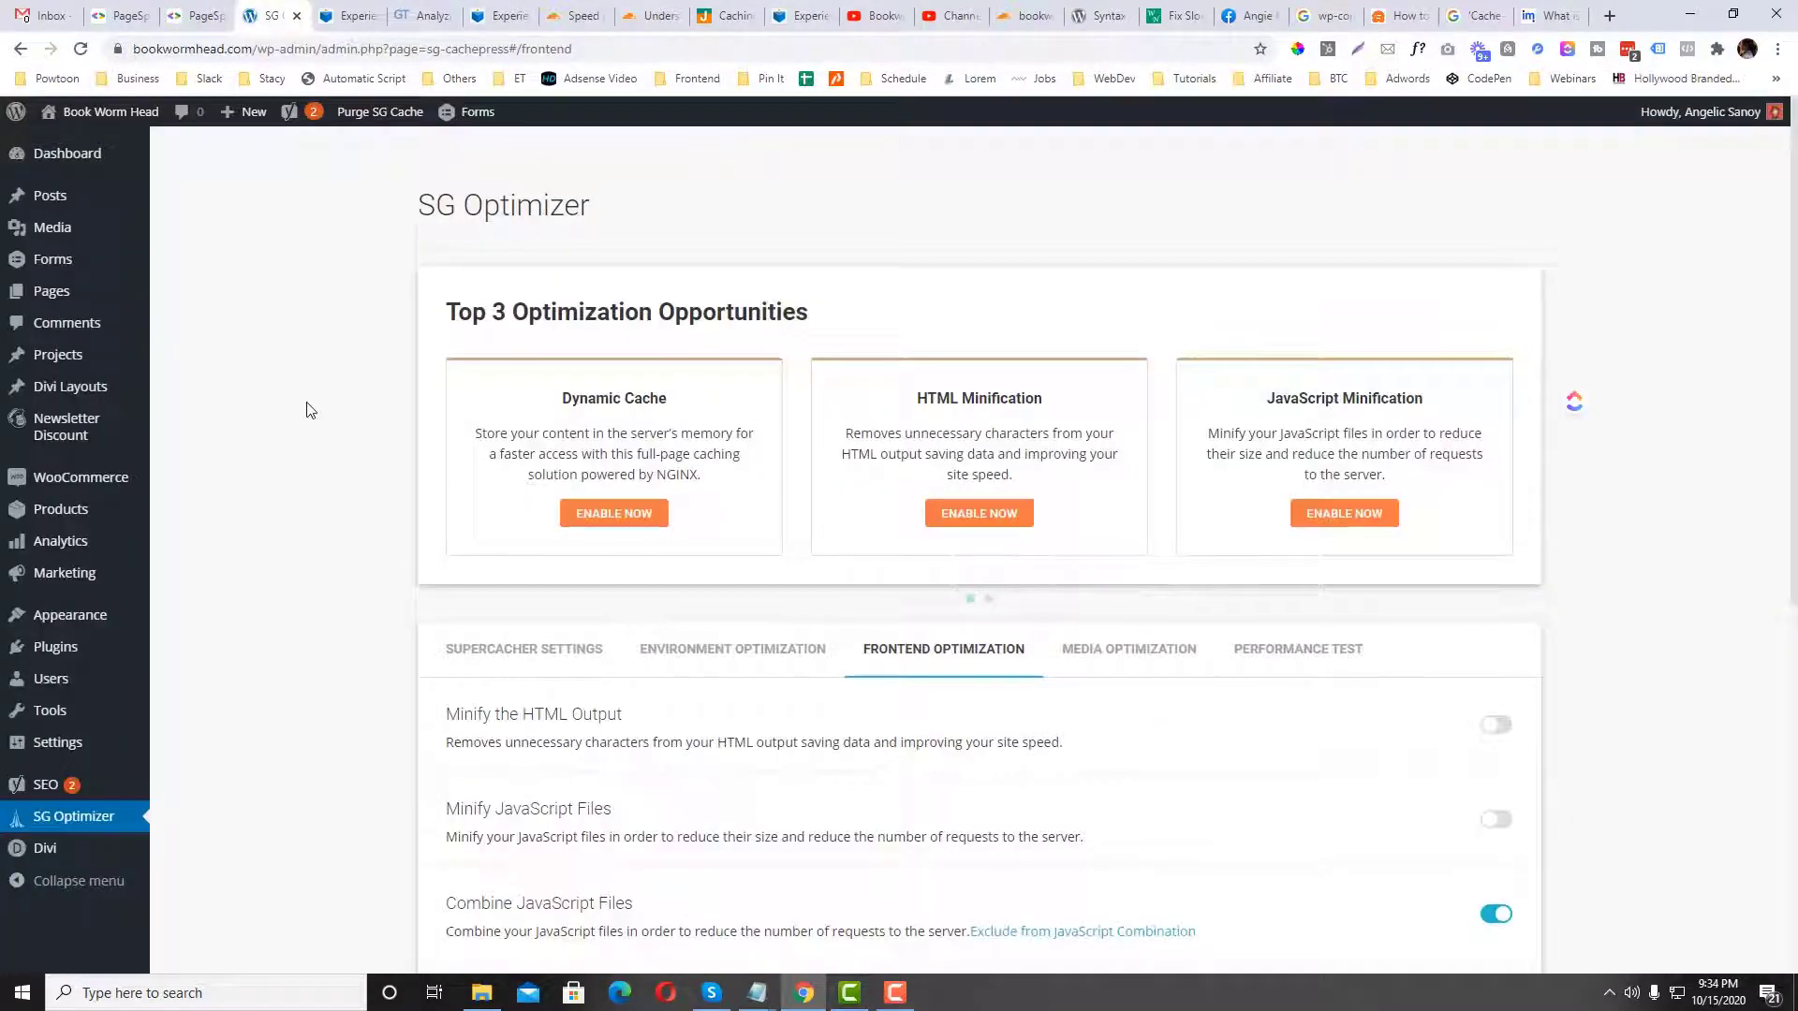
scroll(310, 410, "down", 1)
left_click(1161, 558)
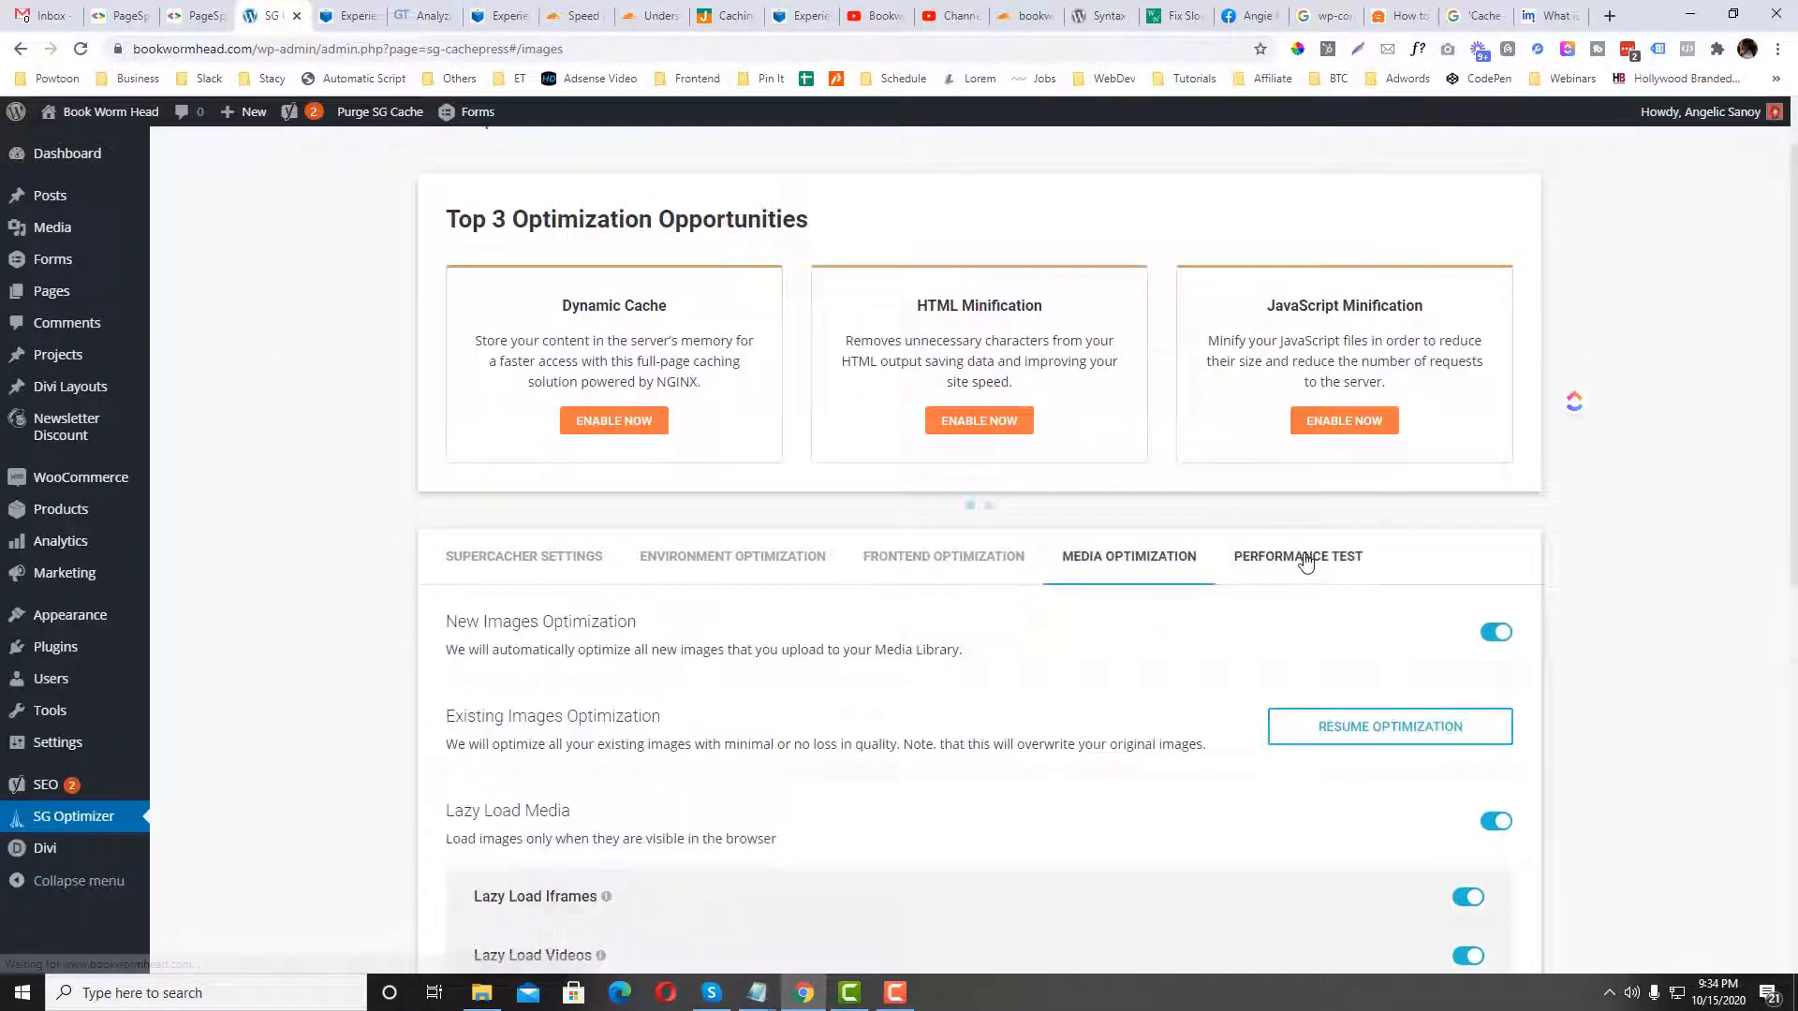
left_click(1302, 558)
scroll(656, 194, "down", 3)
Step: Check the fully loaded time in the new GTmetrix report
left_click(505, 16)
left_click(403, 16)
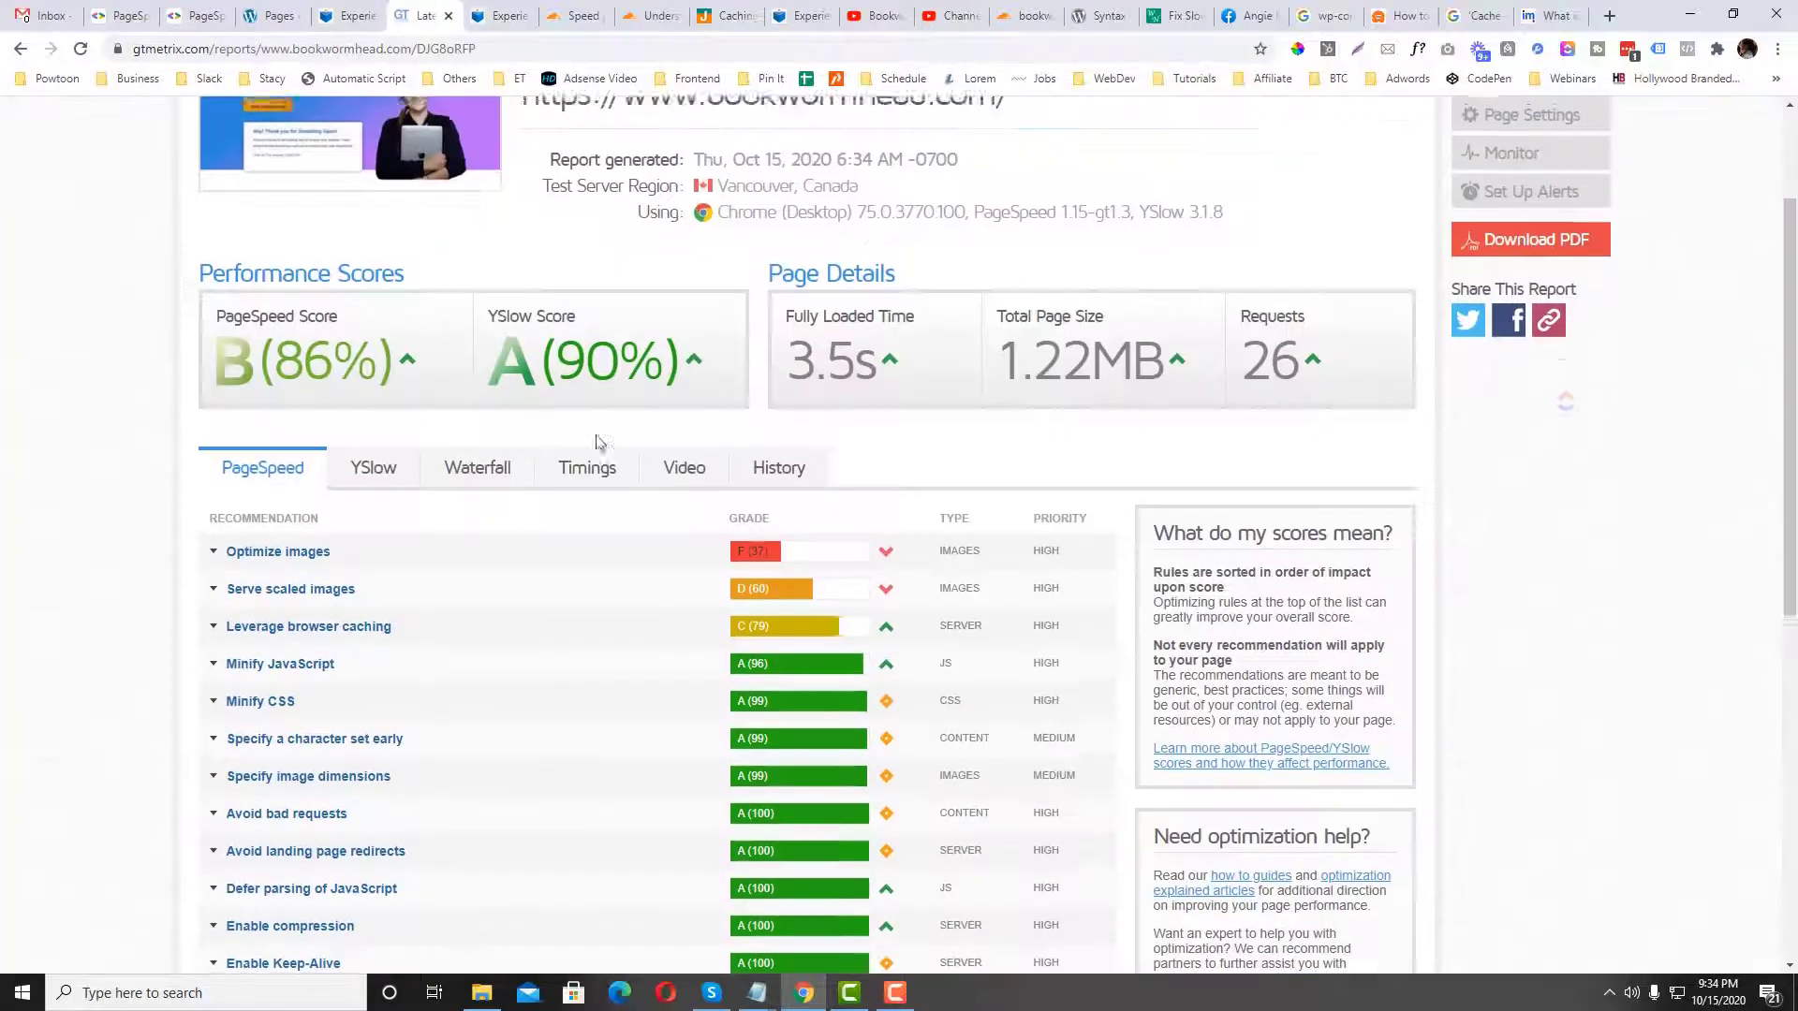
left_click_drag(811, 360, 873, 356)
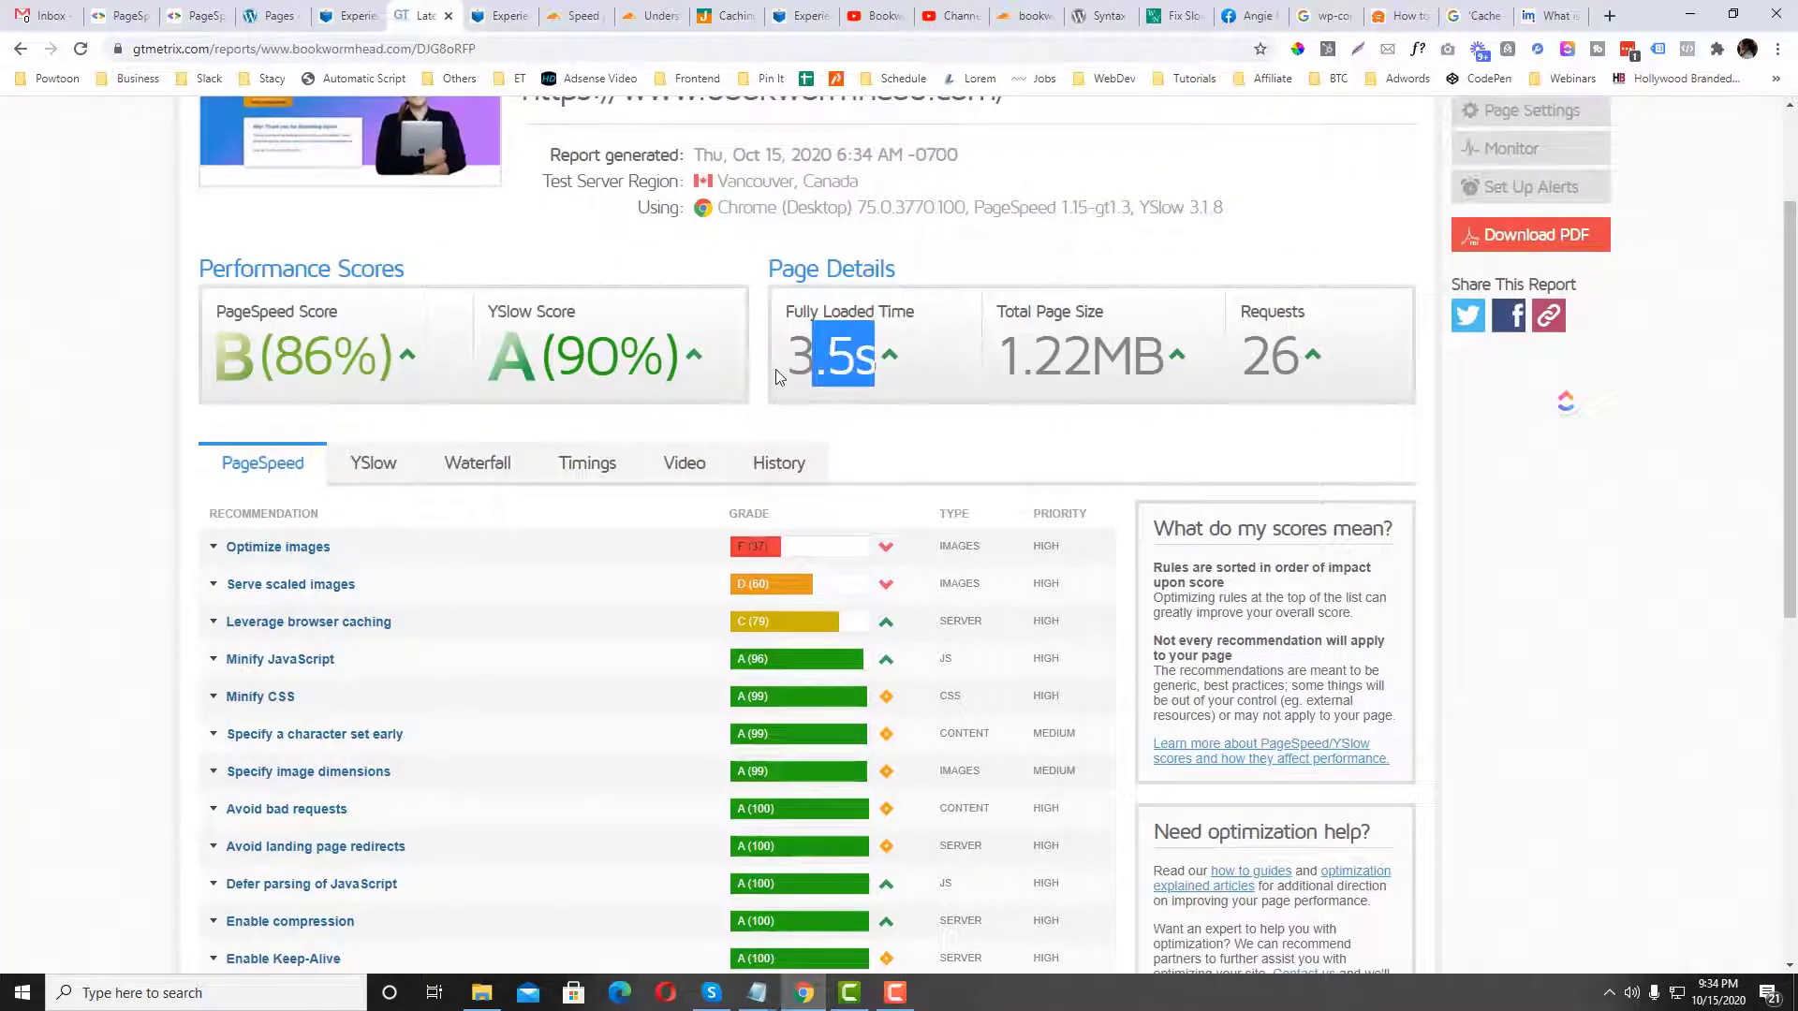
Step: Examine the new report's waterfall chart, including the timing and headers of the siteground-optimizer-combined JavaScript request
left_click(373, 464)
left_click(478, 464)
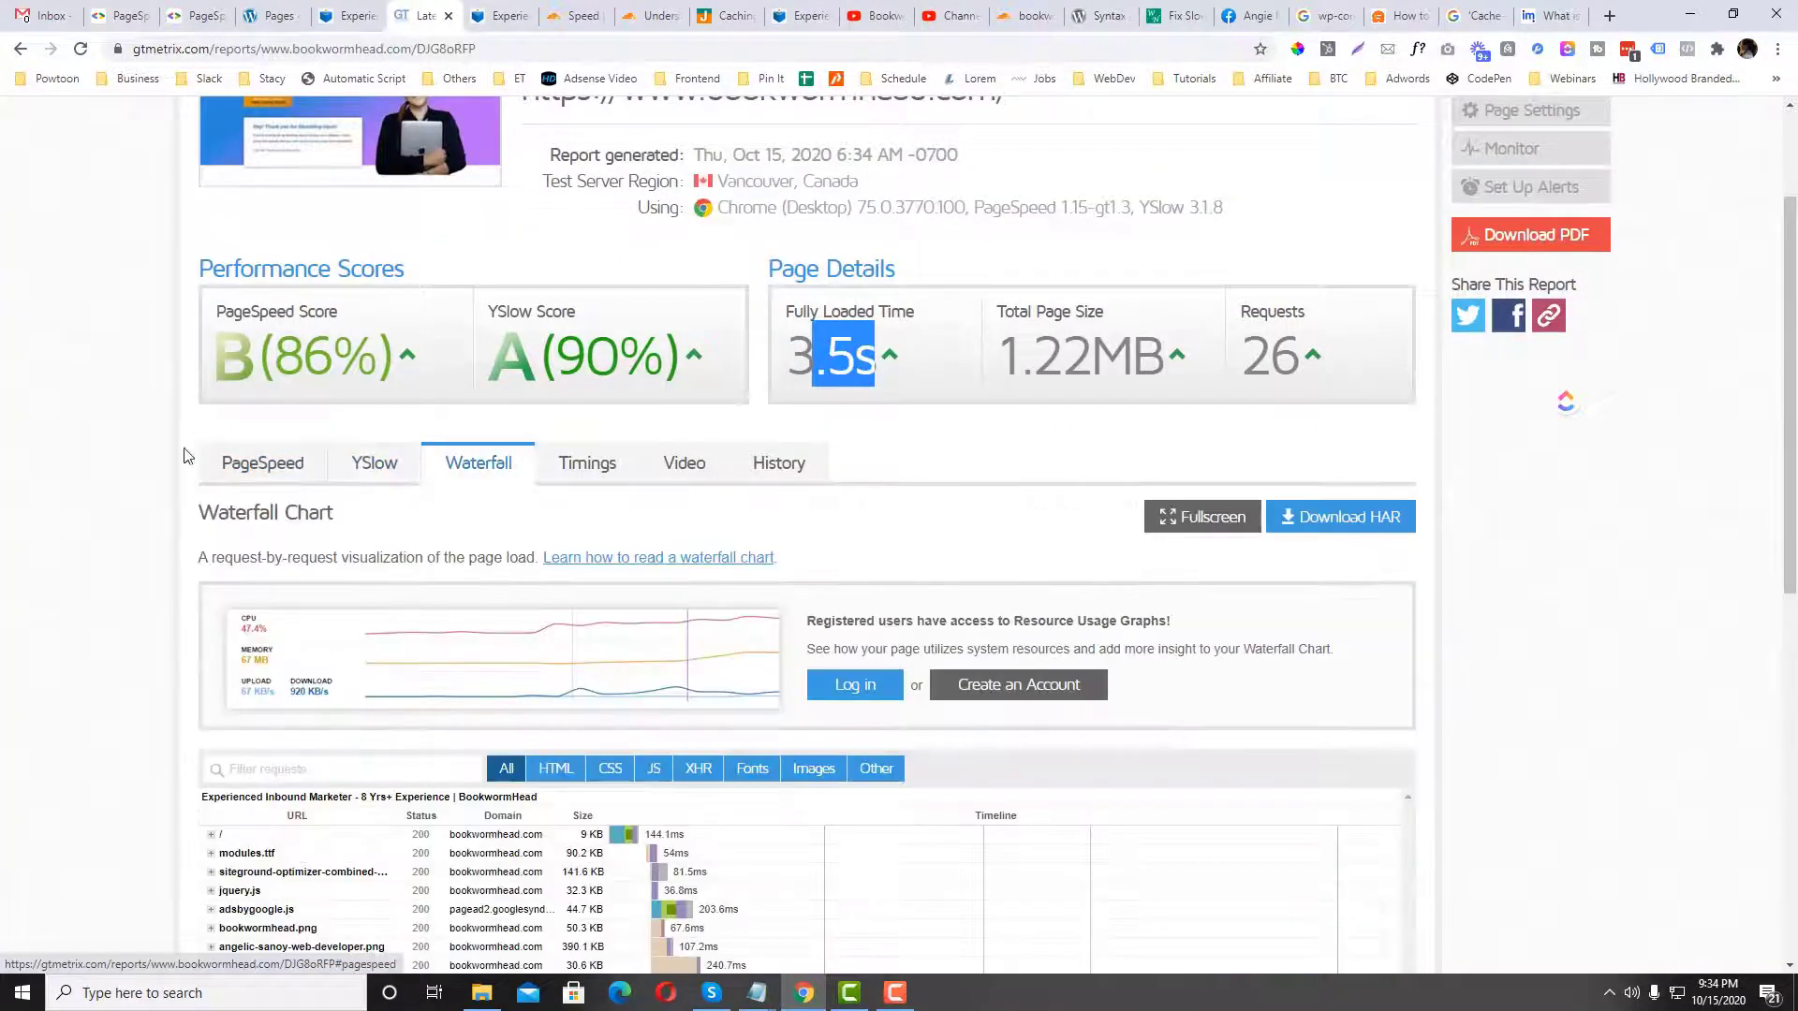
scroll(82, 456, "down", 5)
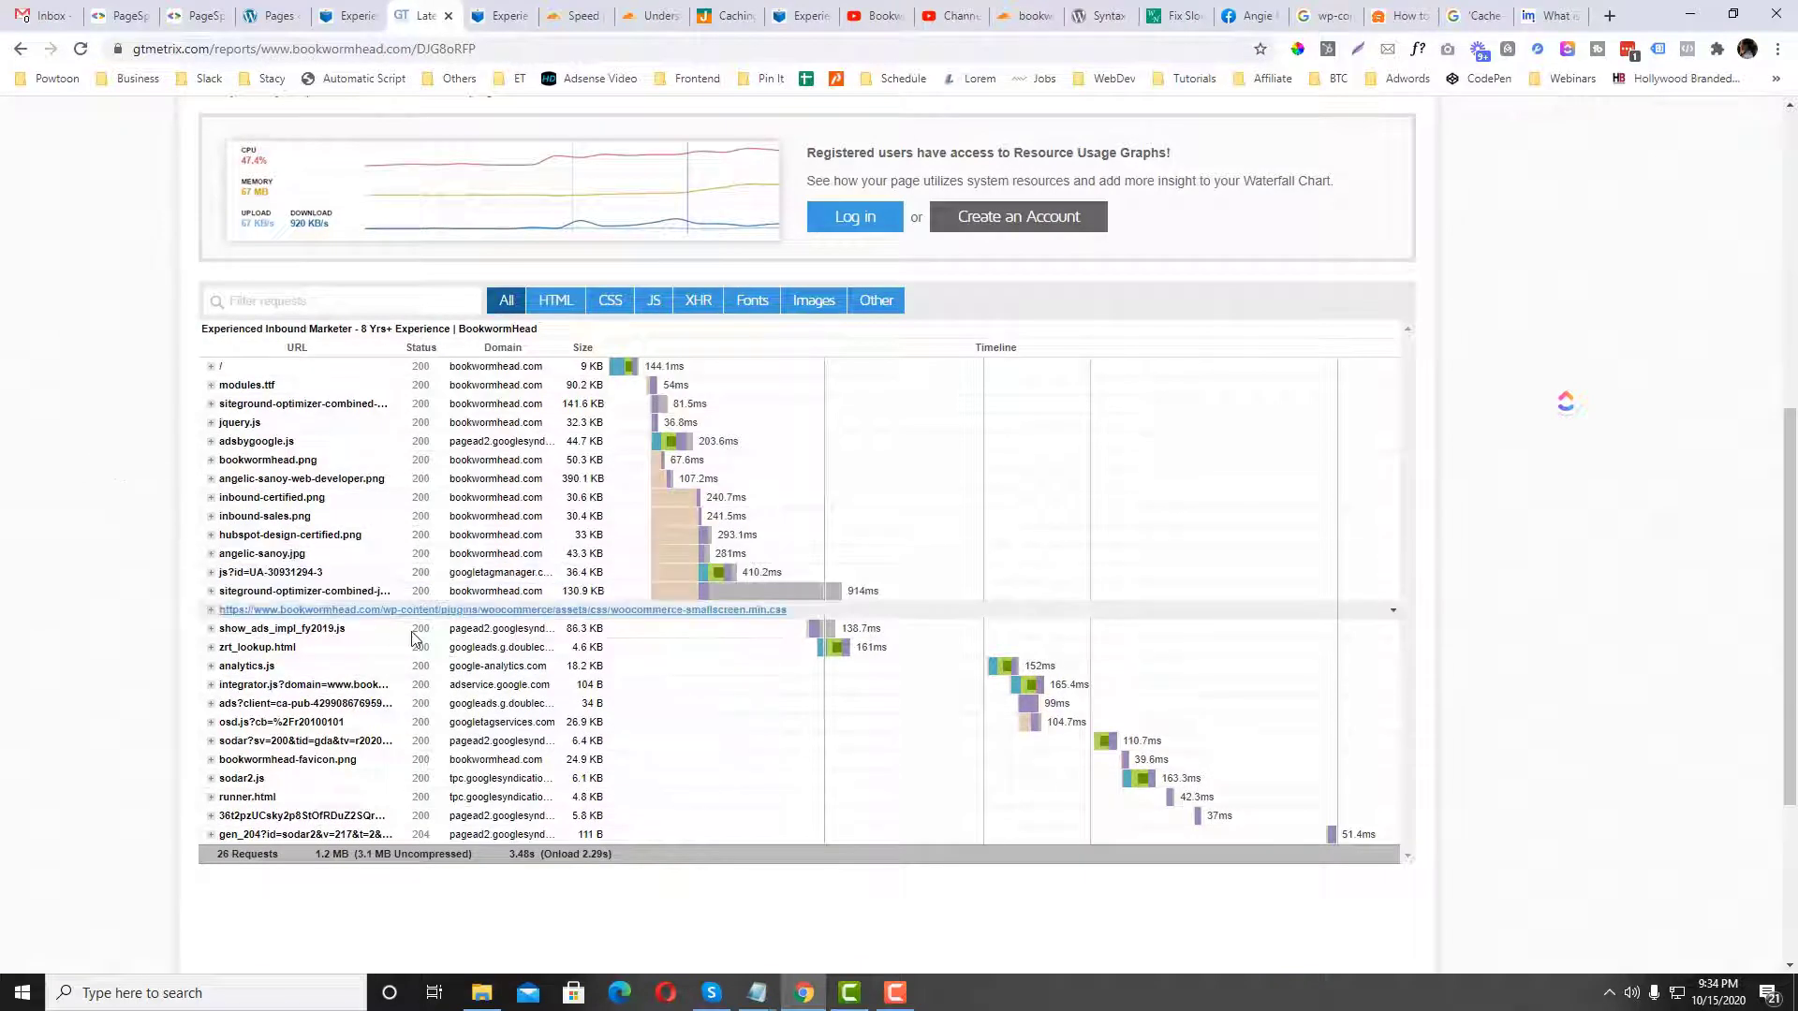
mouse_move(774, 588)
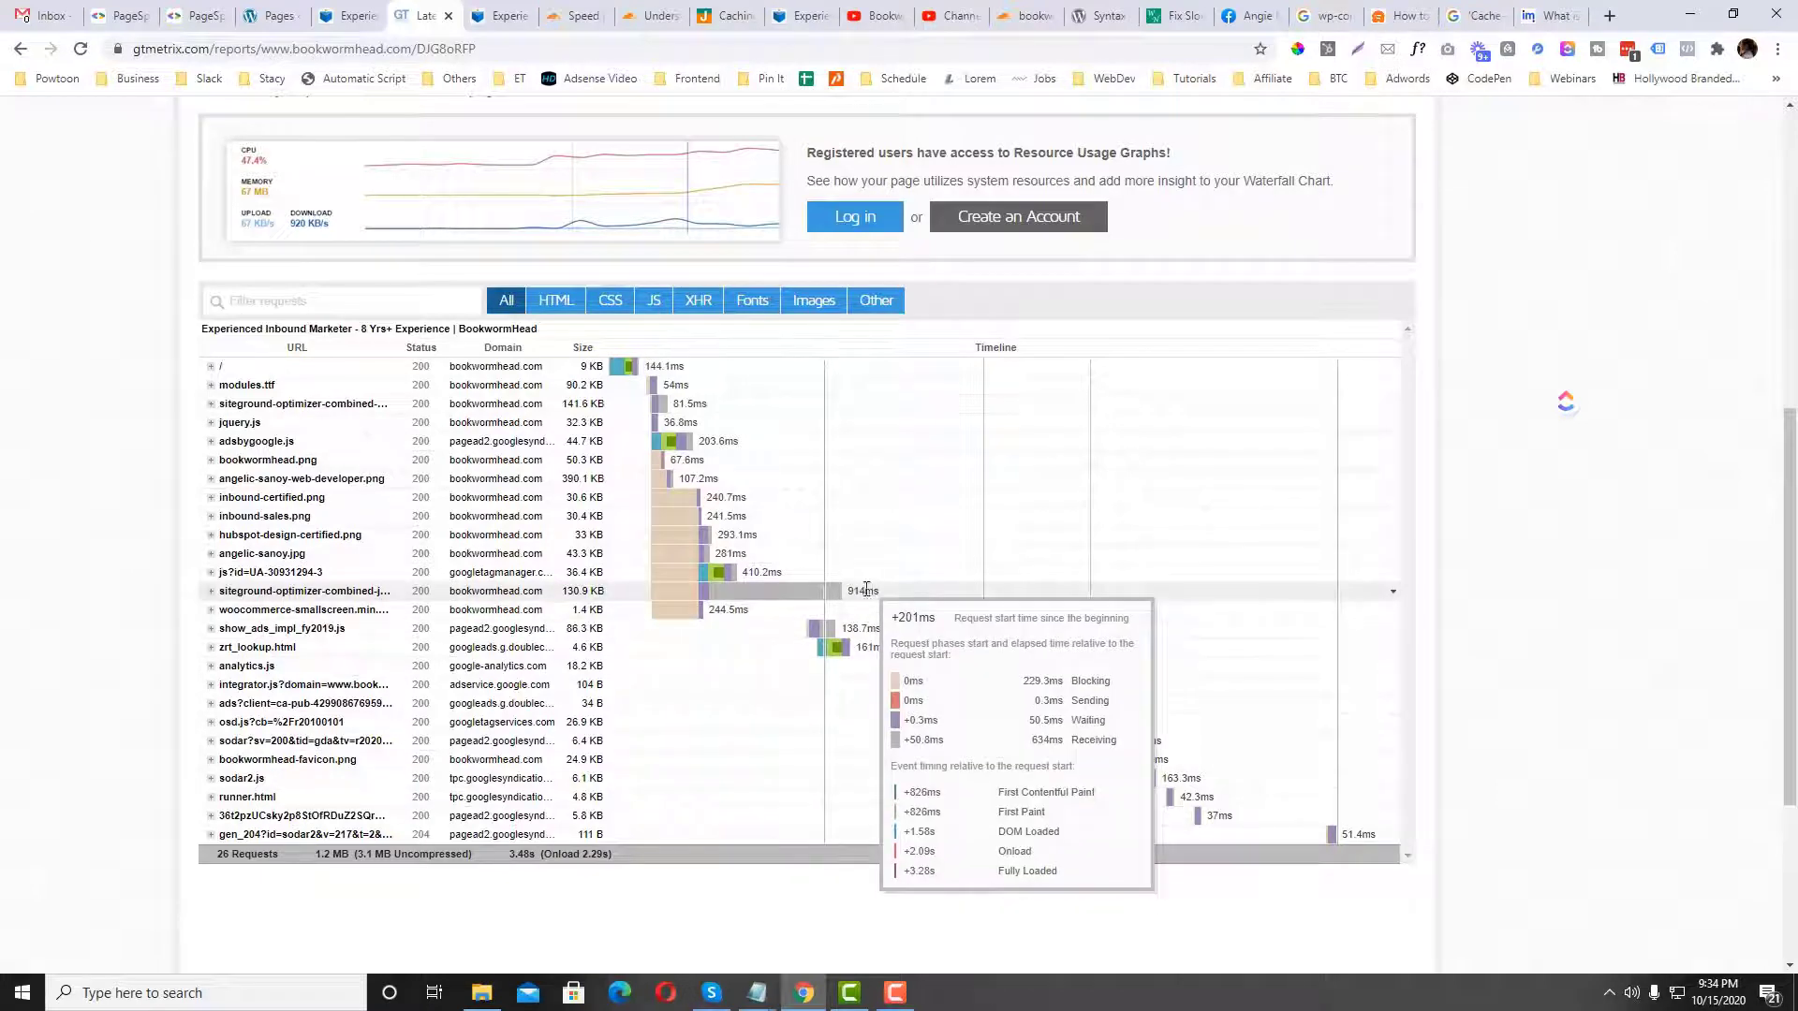
left_click(367, 592)
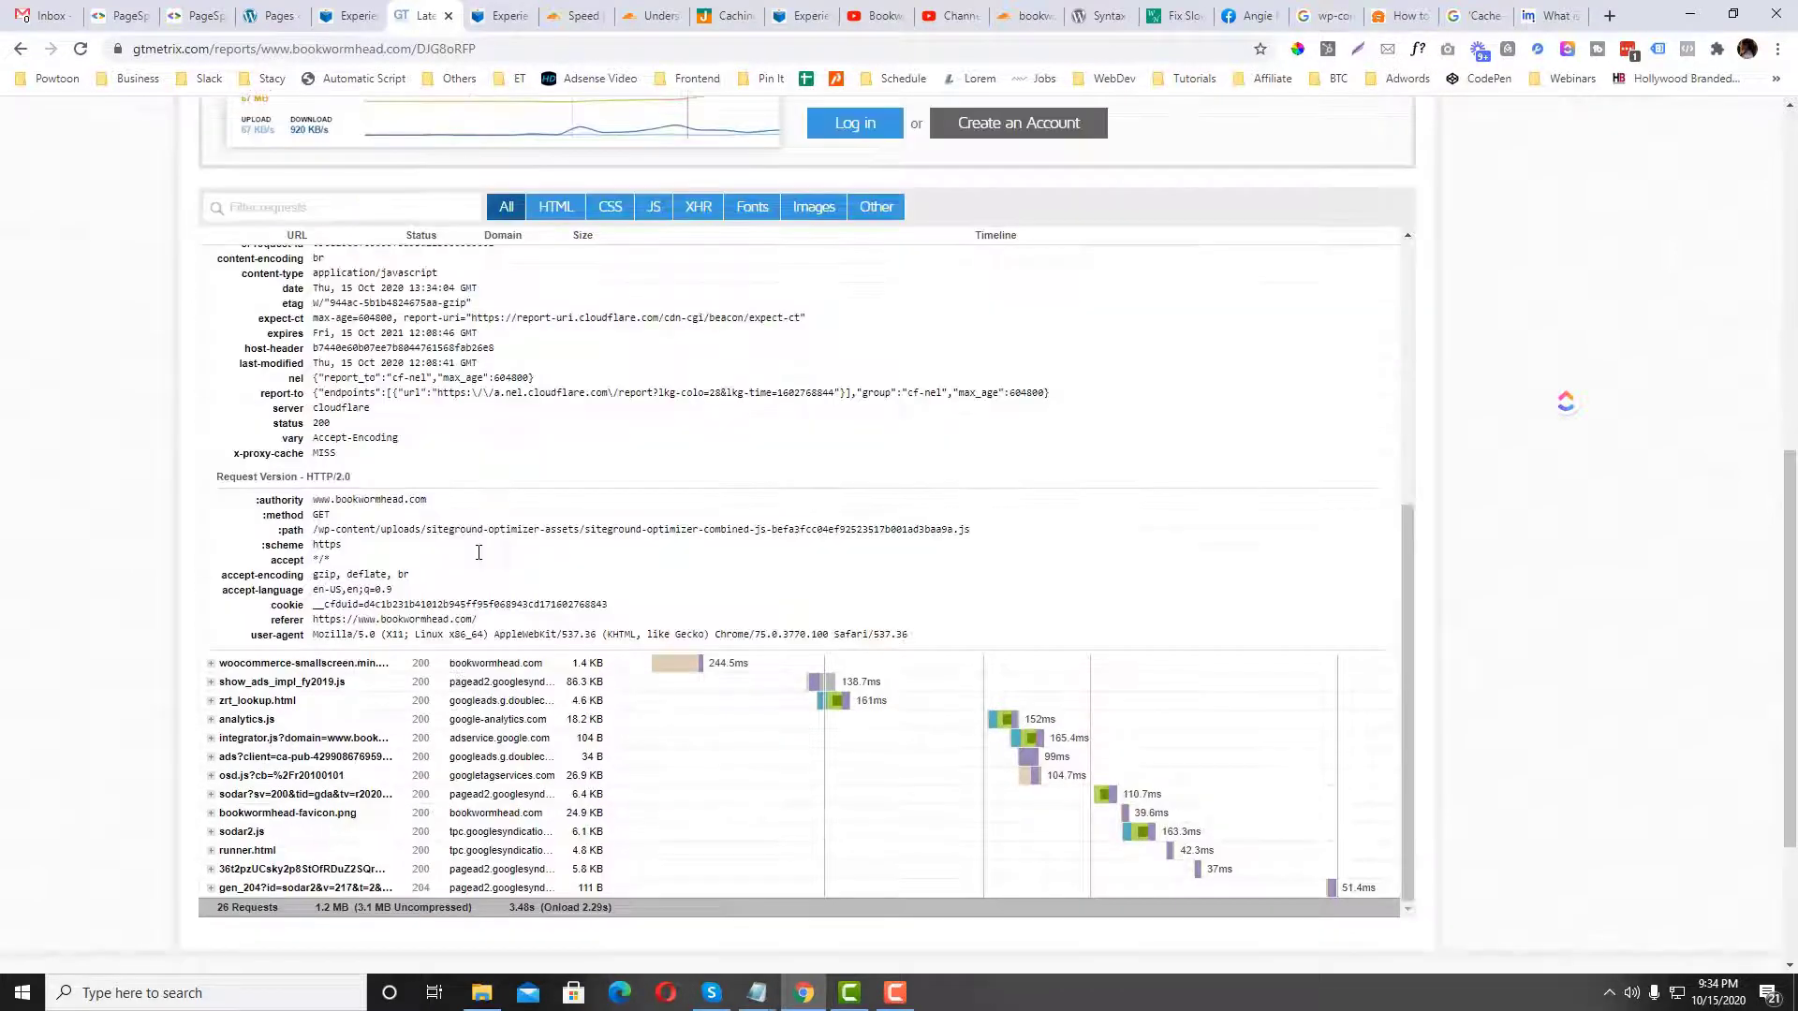